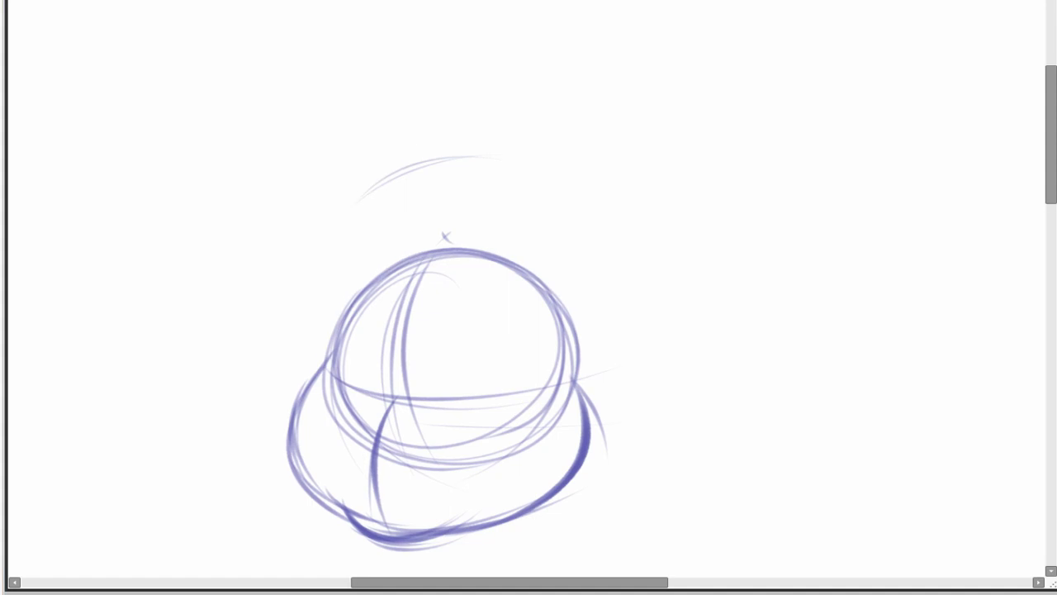
Sketch a wide rounded hair outline around the head and the first pointed fringe strands over the forehead's left side.
mouse_move(234, 331)
mouse_down()
mouse_move(517, 193)
mouse_move(350, 300)
mouse_move(543, 298)
mouse_up()
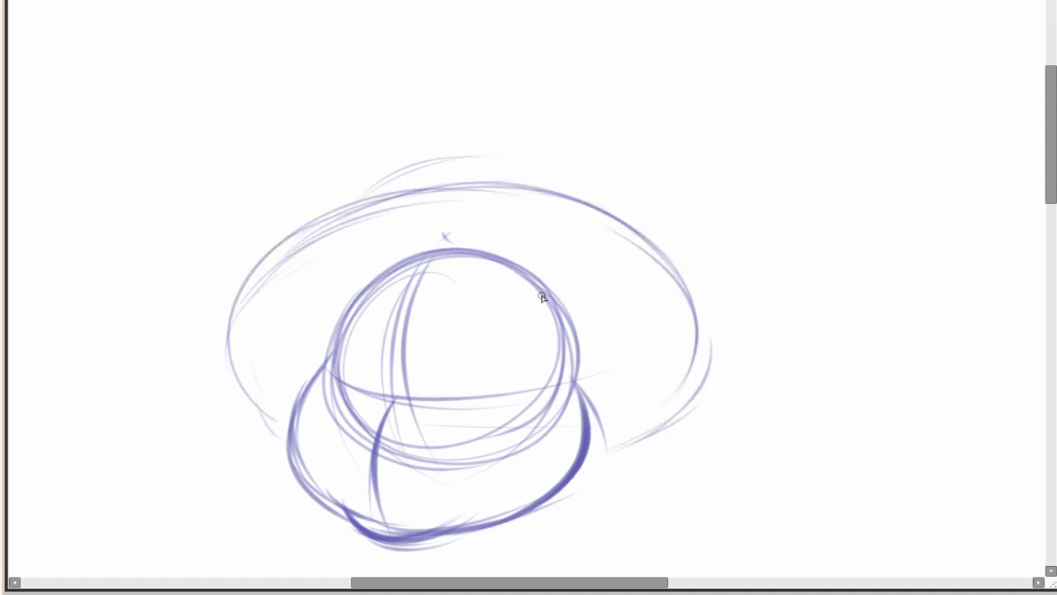
drag(427, 224, 417, 238)
mouse_move(471, 267)
mouse_down()
mouse_move(403, 365)
mouse_move(374, 333)
mouse_up()
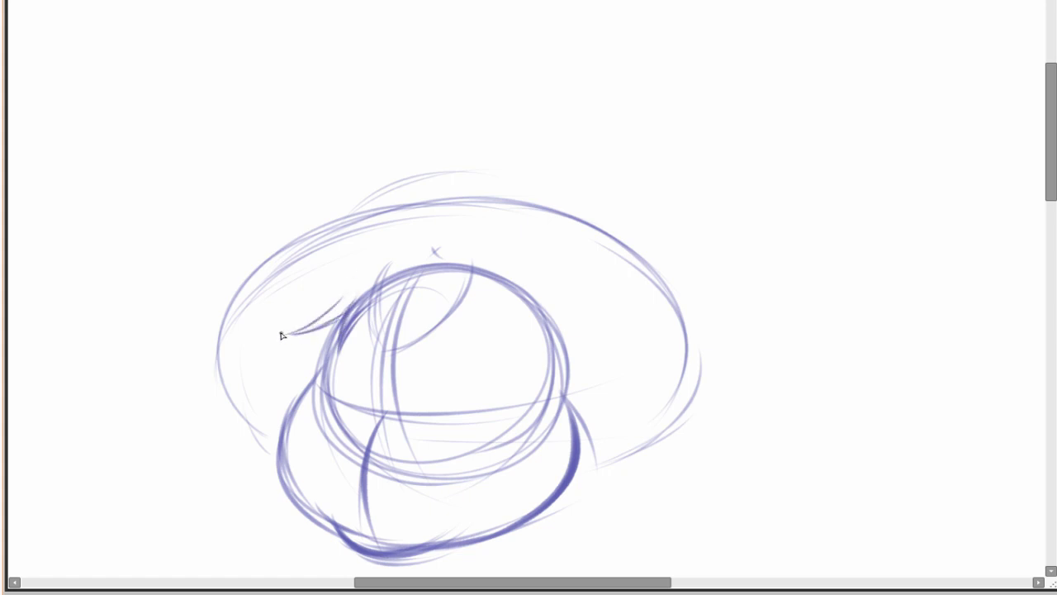
drag(300, 335, 356, 294)
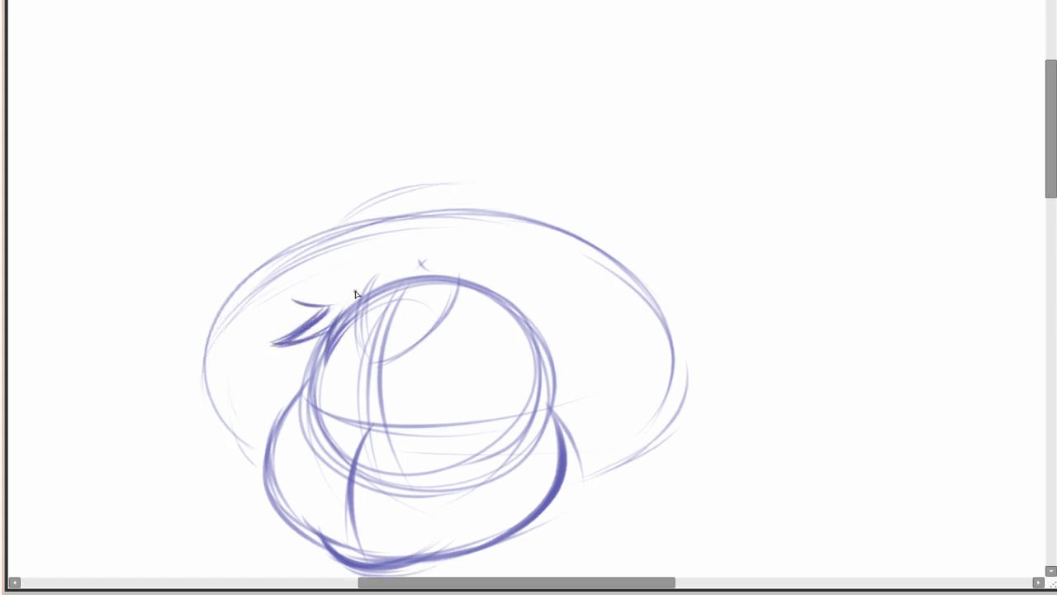
drag(361, 361, 403, 365)
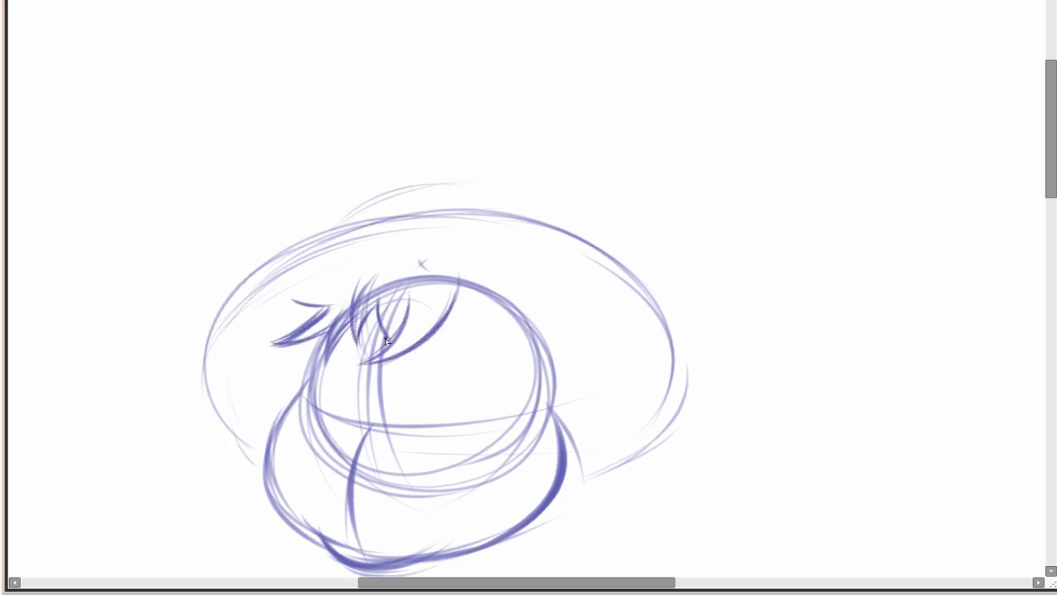
Extend the fringe with pointed strands across the middle and right side of the forehead.
scroll(586, 253, down, 3)
scroll(512, 264, up, 3)
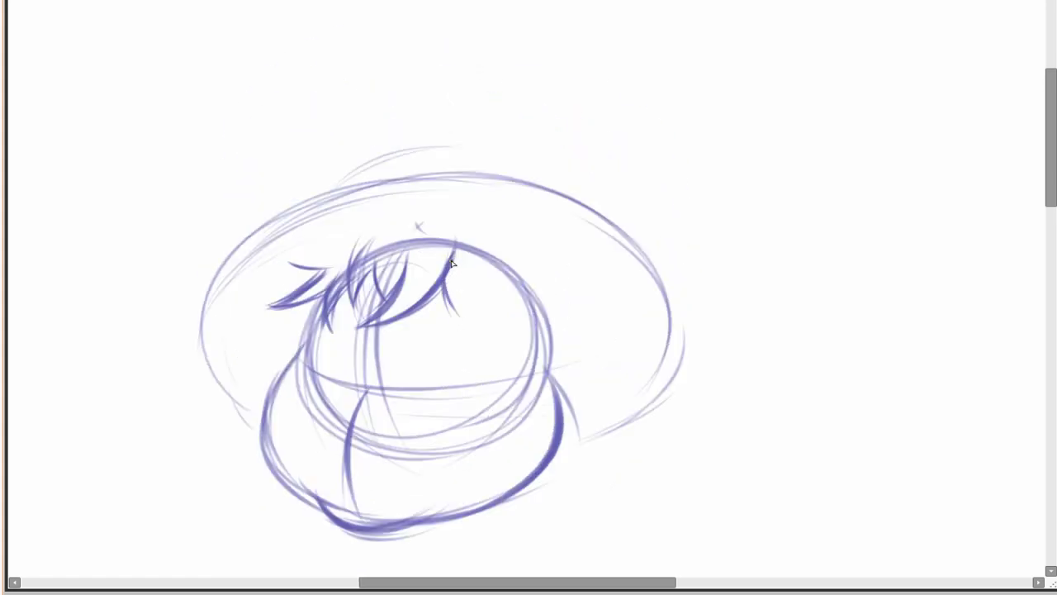
drag(475, 259, 468, 314)
scroll(476, 216, down, 2)
drag(501, 233, 525, 281)
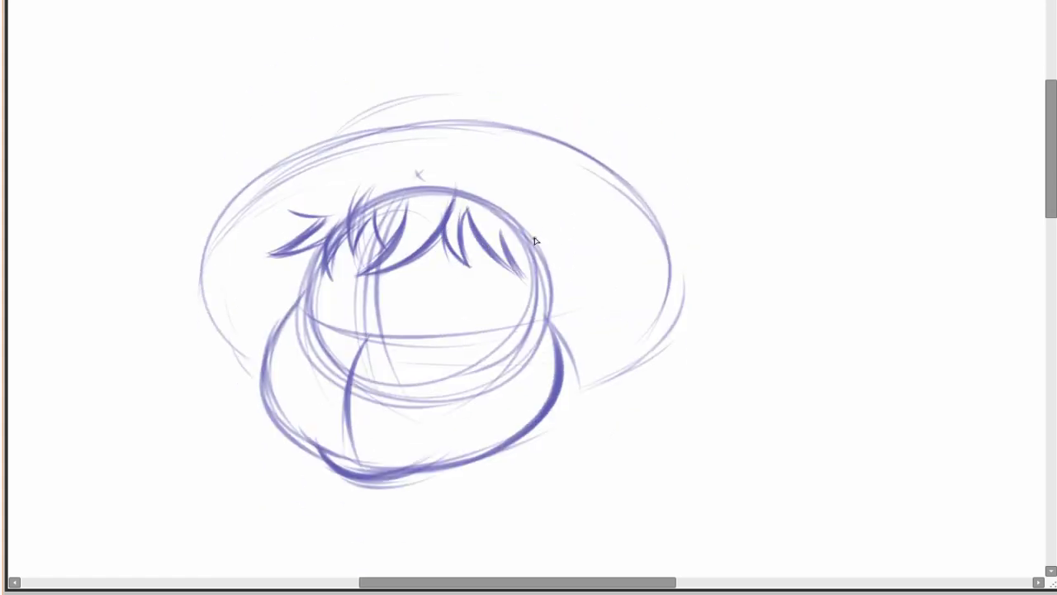
drag(536, 239, 570, 285)
Sketch a small pointed hair tuft on each side of the head above the fringe.
scroll(490, 229, up, 4)
scroll(490, 228, left, 3)
drag(441, 250, 373, 270)
scroll(604, 222, down, 1)
scroll(604, 222, right, 1)
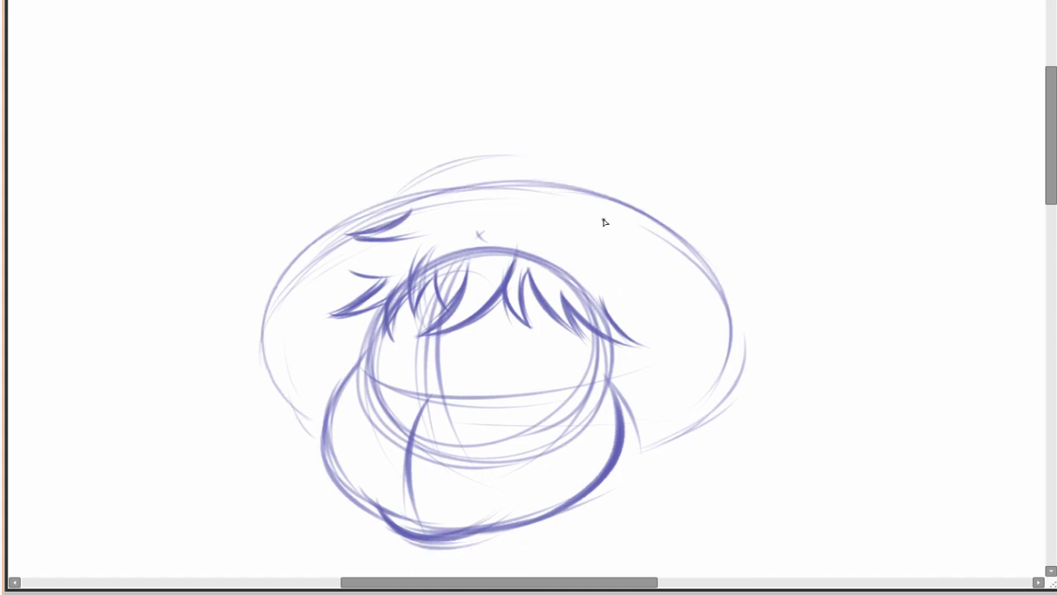
scroll(603, 205, left, 1)
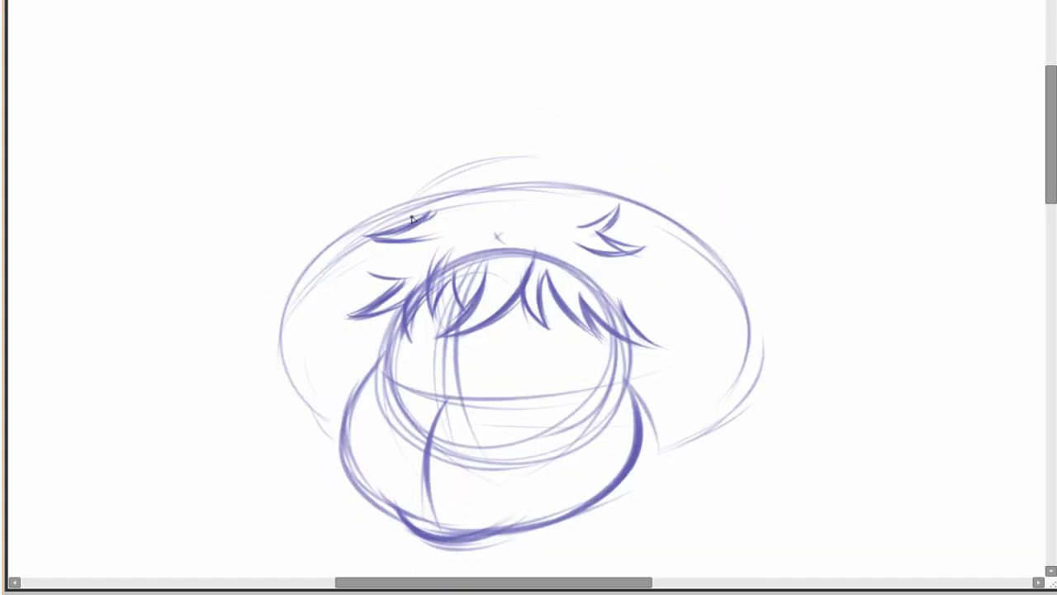
Rough in a bent, ear-like shape rising above each hair tuft with short angular lines.
scroll(413, 219, up, 2)
scroll(413, 219, right, 1)
drag(372, 226, 381, 252)
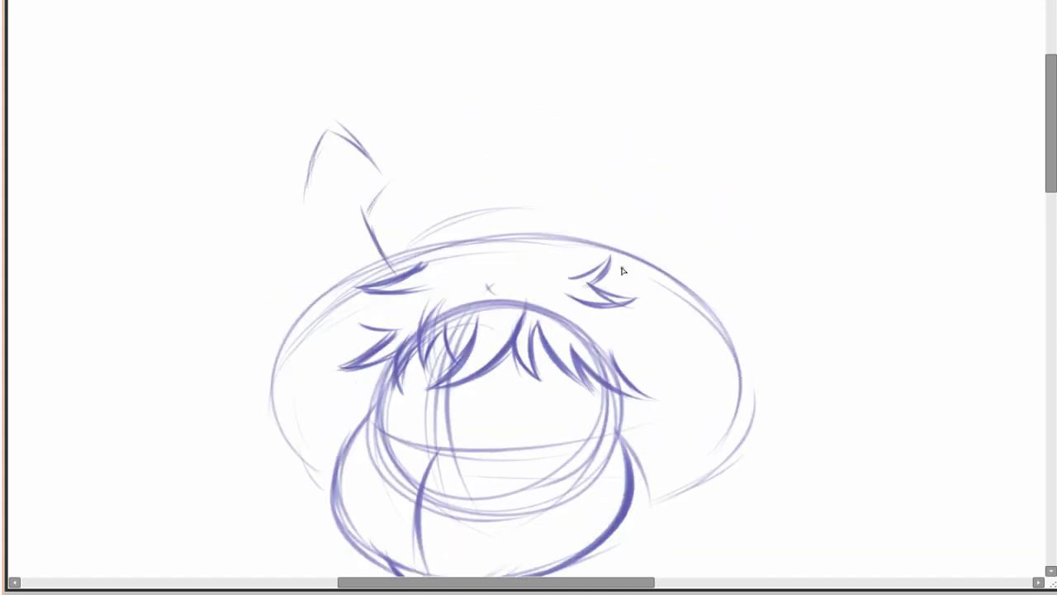
scroll(681, 207, down, 3)
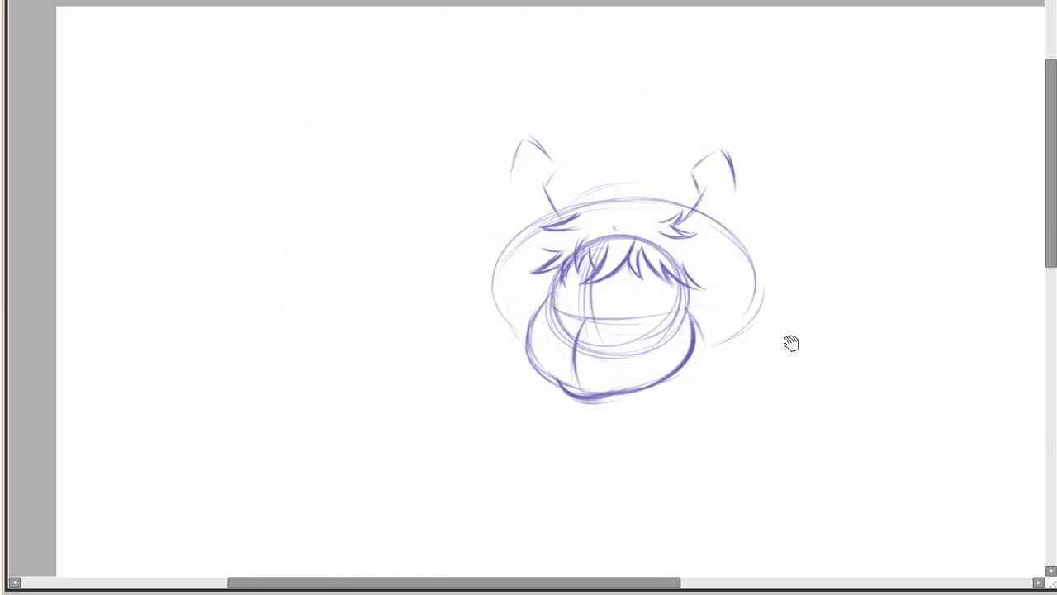
Sketch overlapping wide ovals beneath the chin as the neck and shoulder base.
drag(791, 342, 680, 205)
scroll(680, 206, down, 2)
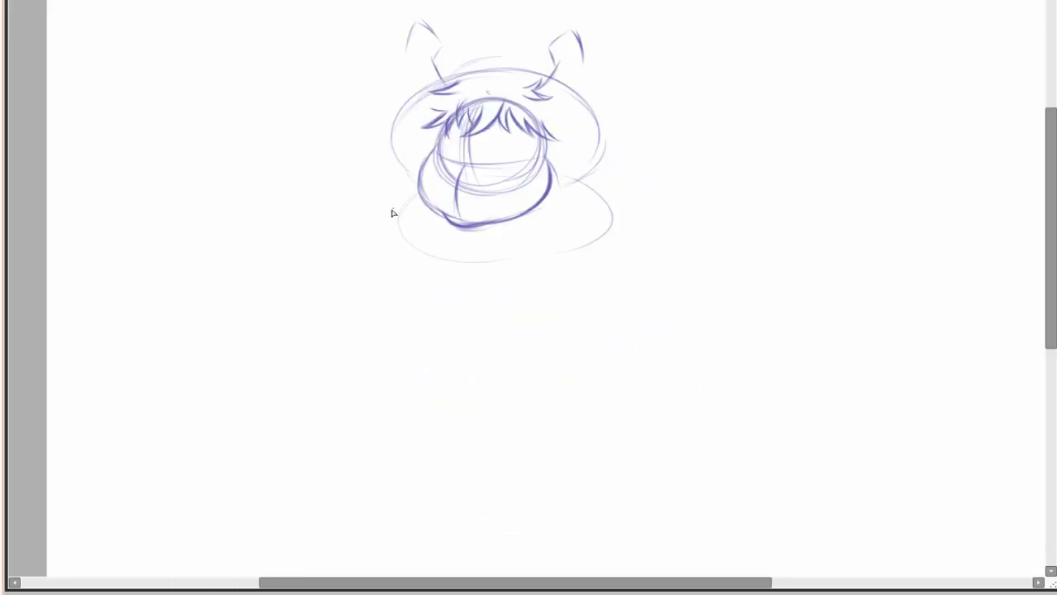
drag(579, 178, 395, 191)
drag(552, 178, 465, 246)
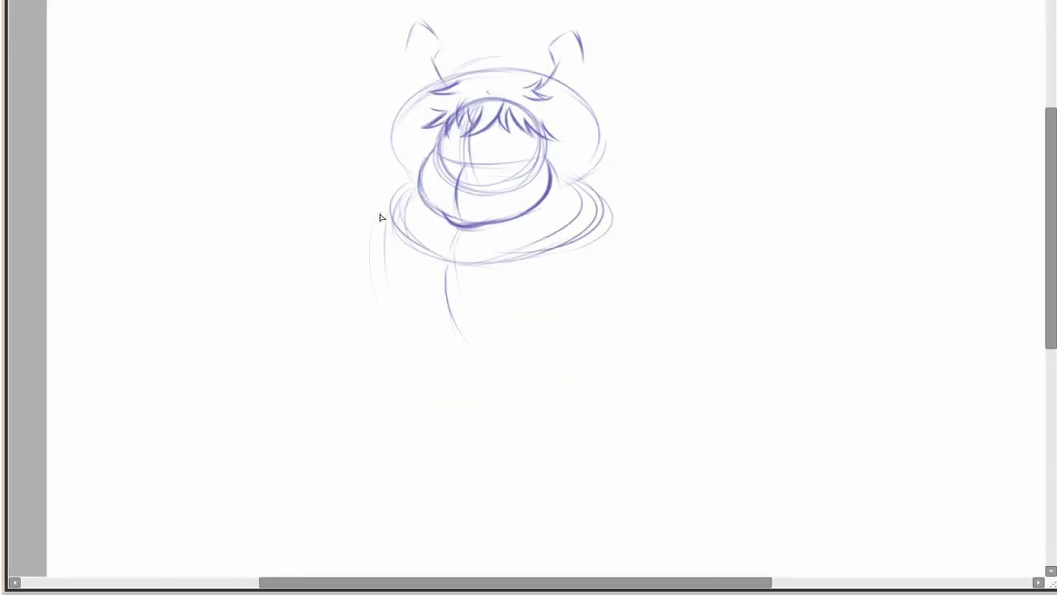
Build the rounded upper torso below the shoulder ovals with loose curved side and bottom strokes.
drag(380, 217, 495, 356)
drag(588, 180, 588, 316)
drag(405, 306, 632, 223)
scroll(496, 289, up, 1)
drag(429, 384, 636, 248)
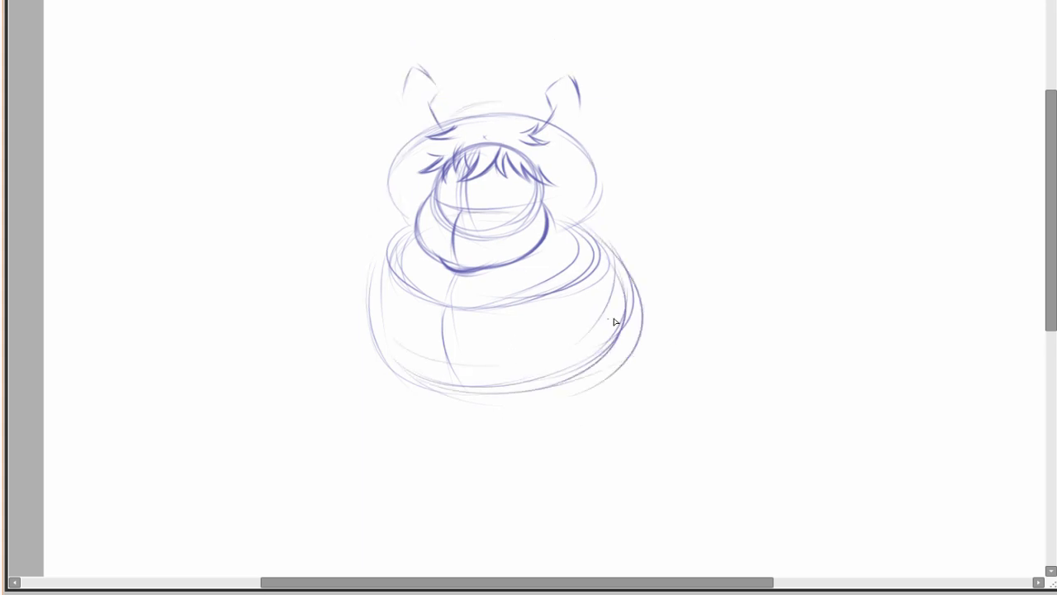
Add a guide line down the torso and wide shallow guide curves beneath it.
scroll(617, 319, down, 1)
mouse_move(456, 236)
mouse_down()
mouse_move(493, 232)
mouse_move(491, 278)
mouse_up()
scroll(600, 279, down, 1)
drag(351, 326, 702, 318)
drag(388, 356, 652, 347)
scroll(650, 193, down, 1)
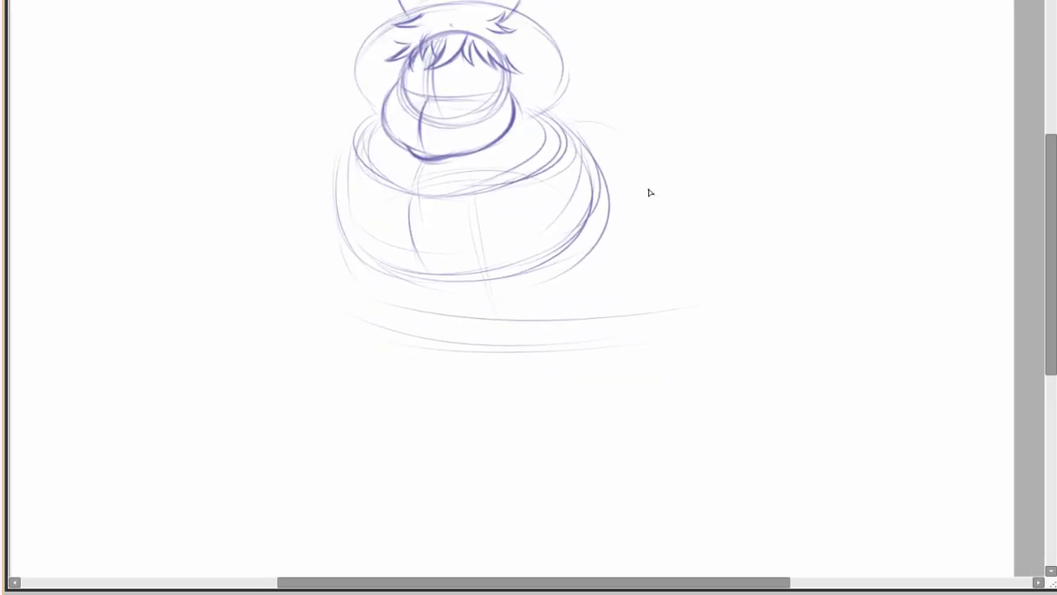
Sketch overlapping rounded shapes for the shoulder on the torso's right side.
scroll(658, 230, right, 2)
drag(529, 202, 570, 299)
drag(570, 198, 438, 306)
scroll(680, 408, left, 2)
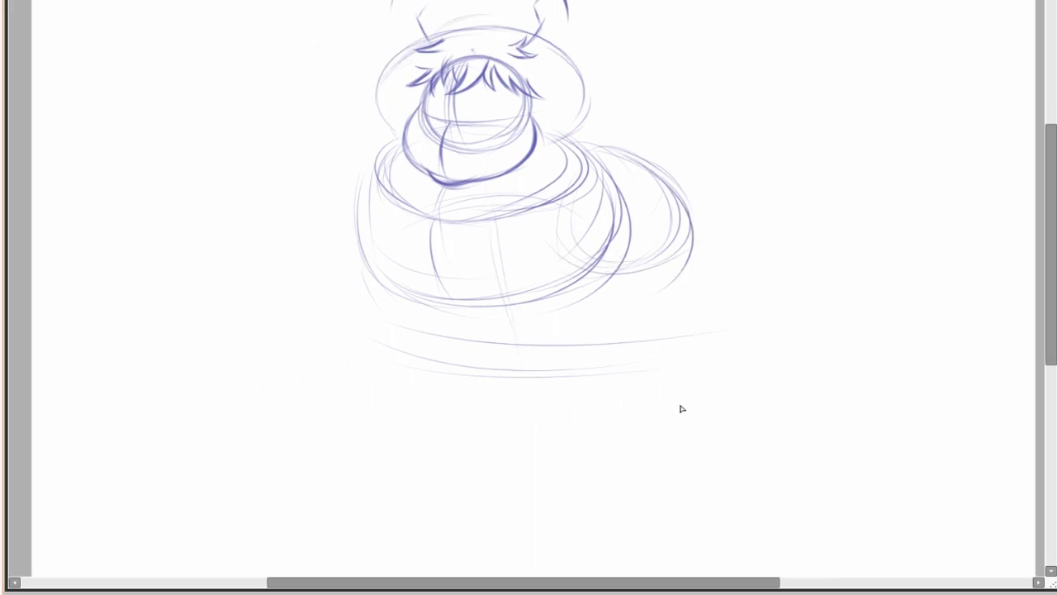
Sketch the outstretched right-hand arm with a guide line, a tapering outline and small circles at its far end.
scroll(313, 150, right, 2)
drag(854, 37, 511, 163)
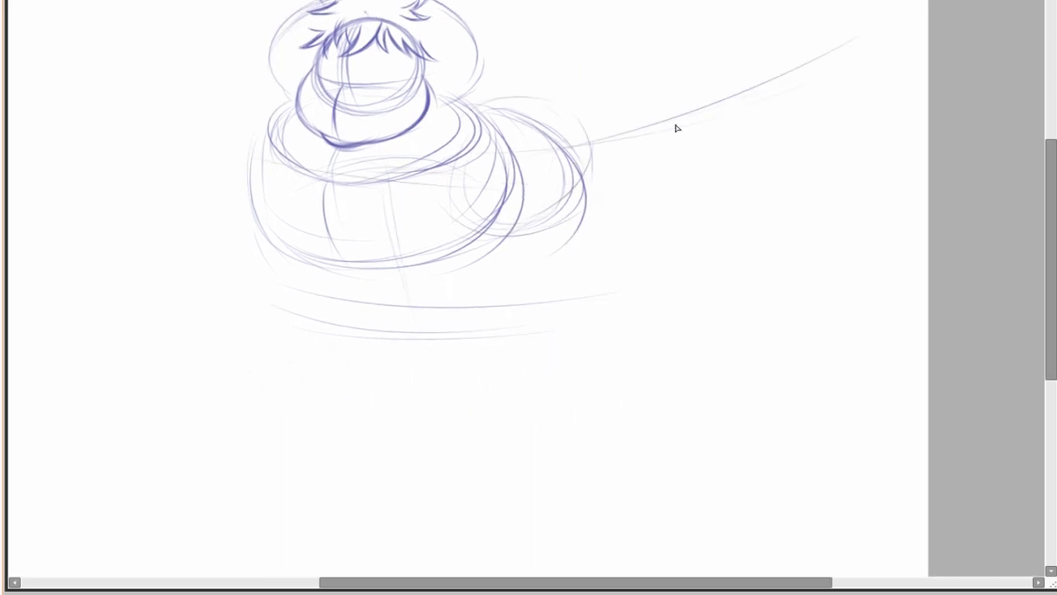
drag(579, 98, 596, 217)
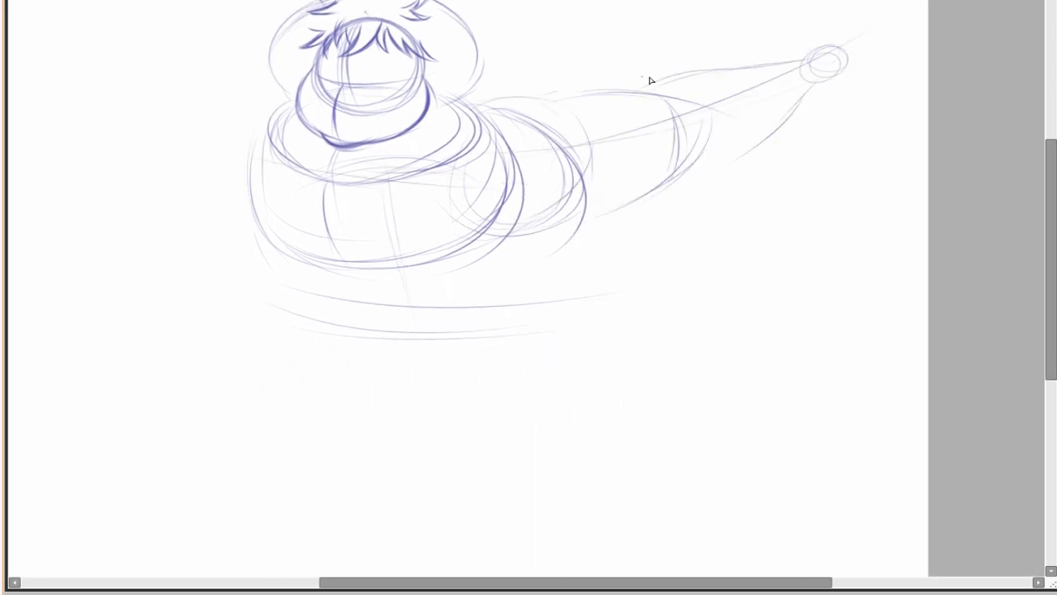
drag(730, 160, 813, 103)
scroll(691, 163, up, 3)
drag(743, 190, 711, 240)
scroll(743, 198, down, 1)
scroll(718, 174, up, 1)
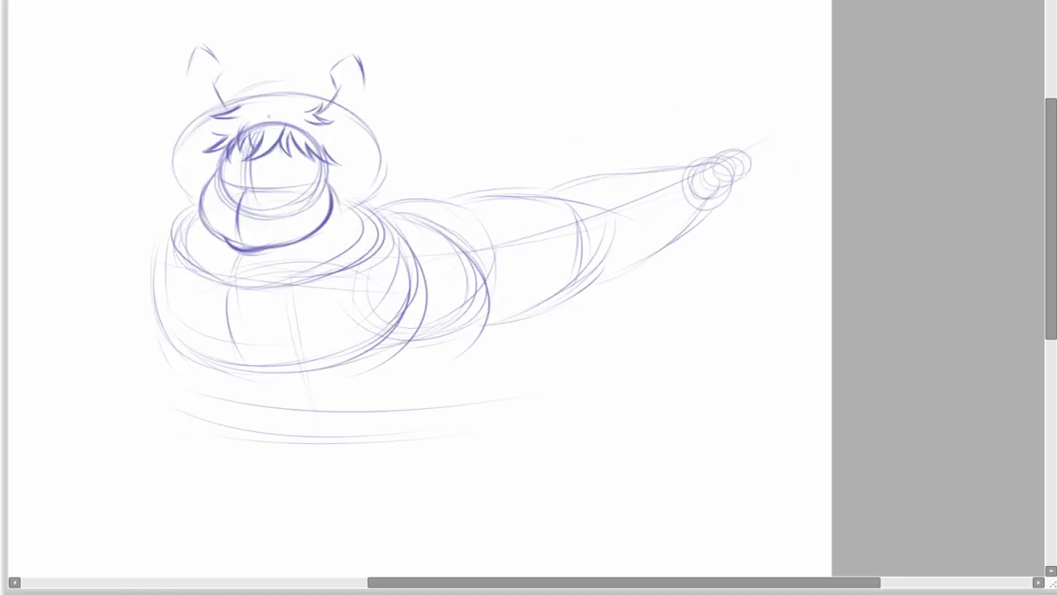
Select the outstretched arm with a freehand outline and transform it to be shorter and less steep.
drag(446, 169, 449, 146)
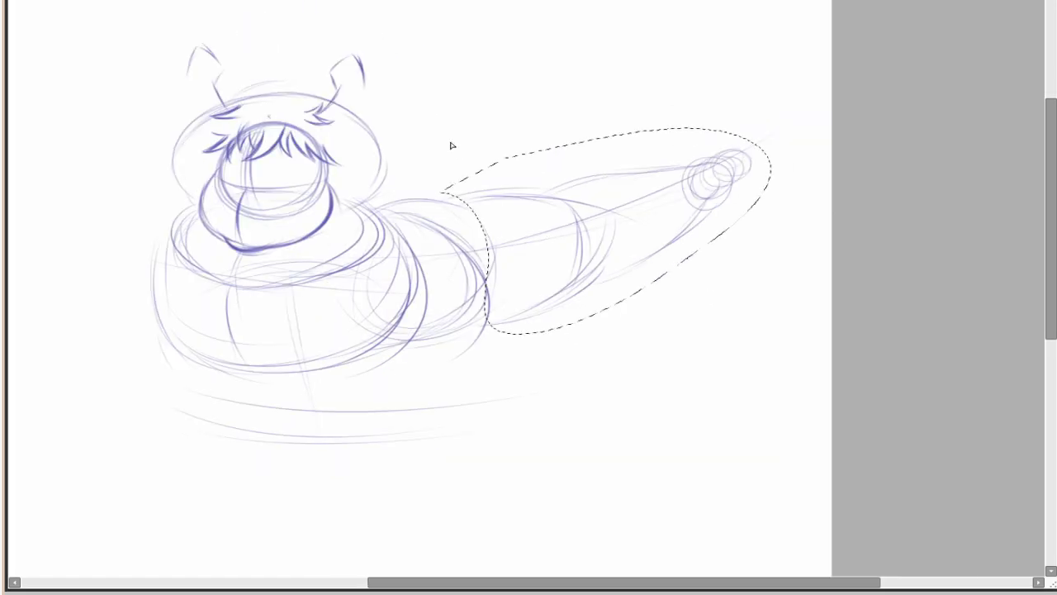
key(ctrl+t)
drag(751, 276, 744, 298)
key(Return)
key(ctrl+t)
key(Return)
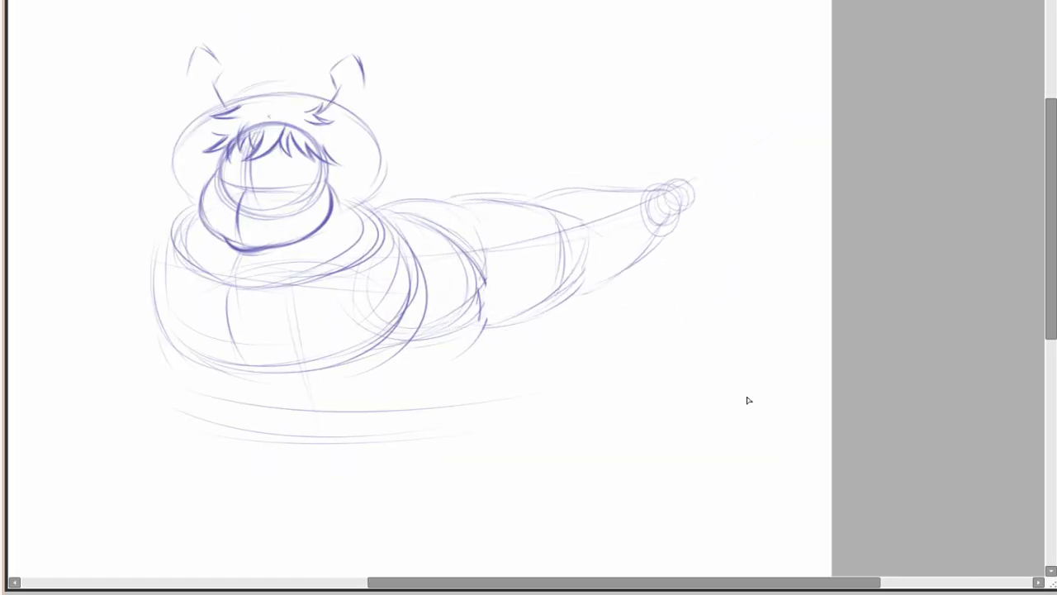
Place an ellipse guide over the torso and arm, enlarge it, and trace a curve along its lower edge.
scroll(363, 189, down, 3)
scroll(411, 185, up, 1)
key(ctrl+v)
drag(482, 200, 455, 279)
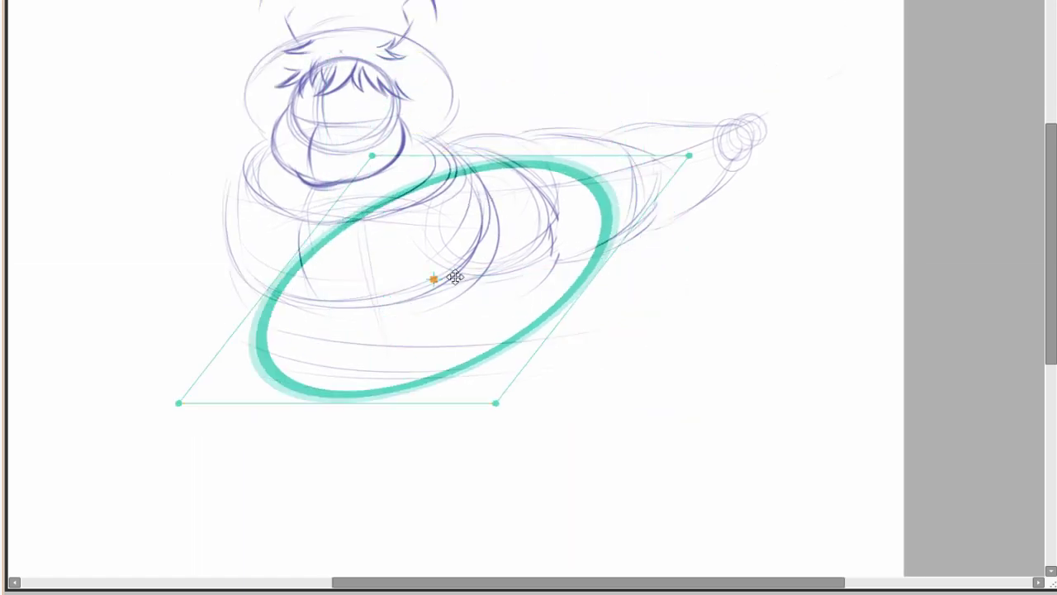
drag(576, 248, 741, 248)
drag(852, 80, 869, 59)
key(Return)
drag(377, 361, 668, 295)
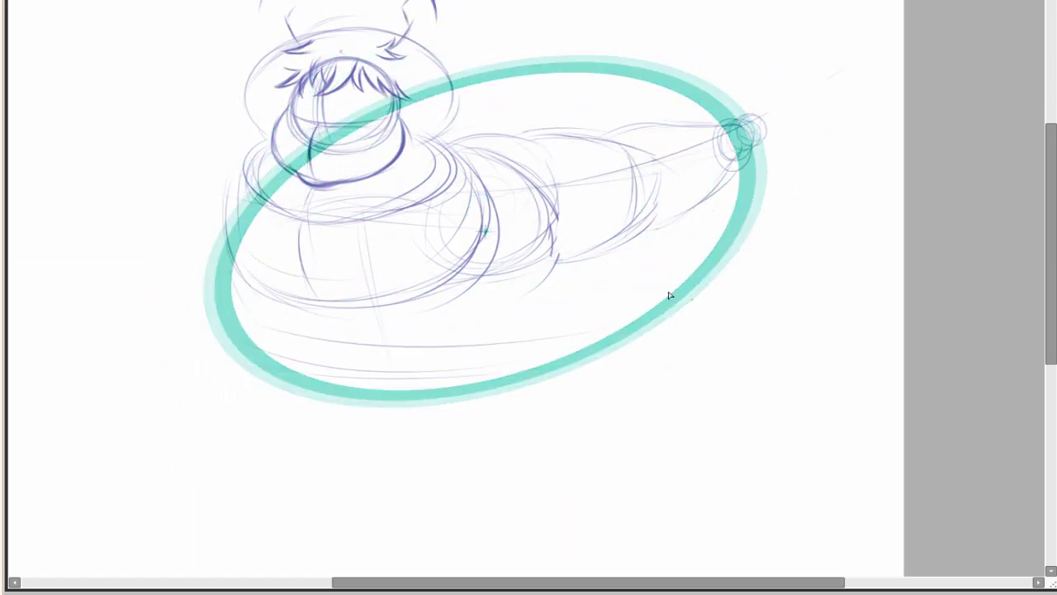
Reshape the ellipse guide into a wide, flat oval around the torso and arm and trace curves along it.
key(ctrl+t)
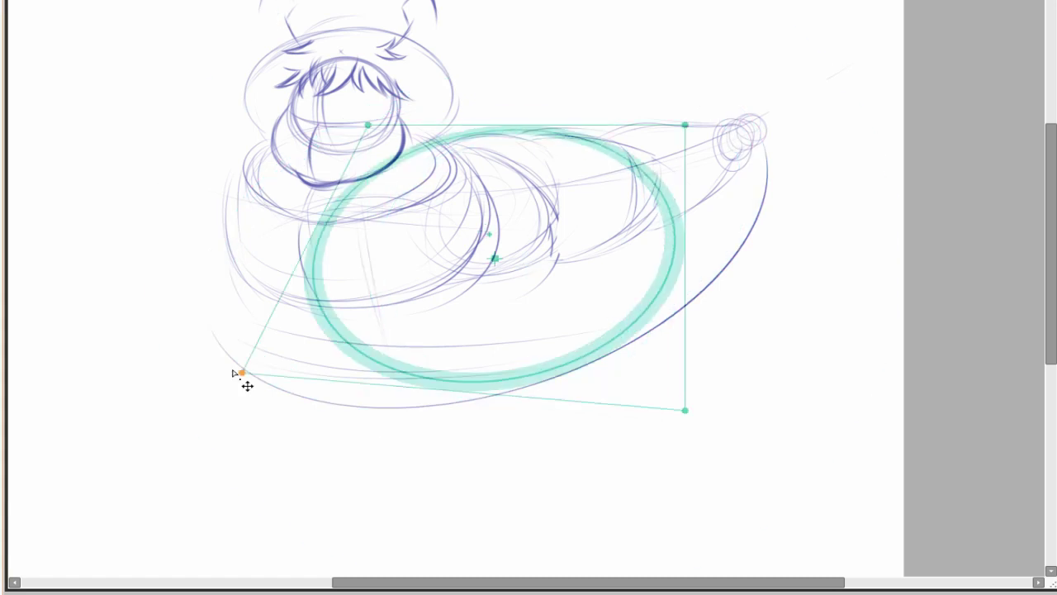
drag(243, 377, 327, 399)
drag(484, 232, 482, 199)
key(Return)
key(ctrl+z)
key(ctrl+z)
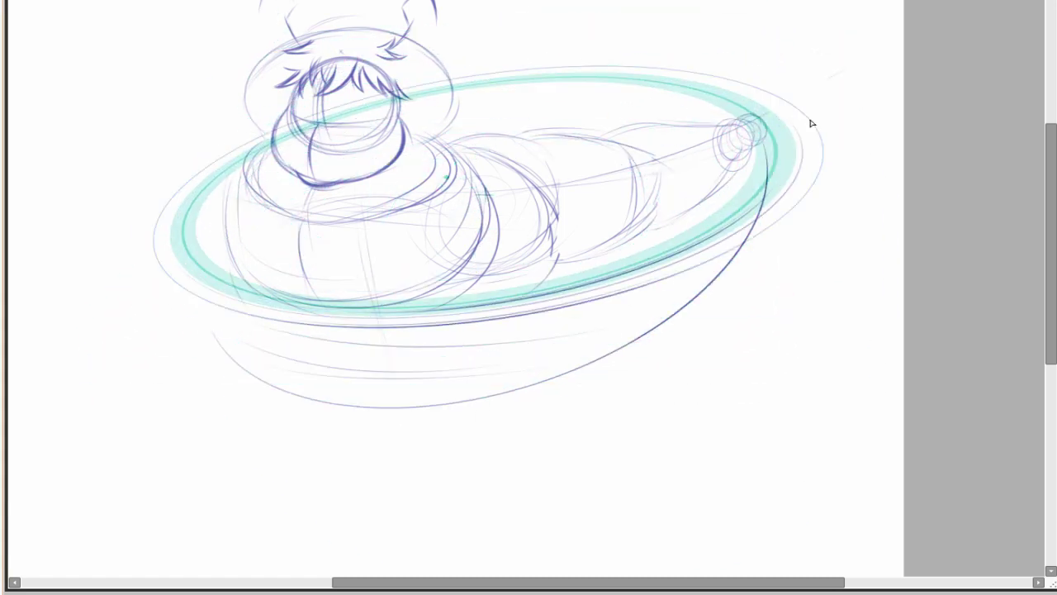
Transform the traced curves to sweep beneath the torso and up towards the arm's far end, then deselect.
drag(177, 251, 364, 391)
key(ctrl+t)
mouse_move(565, 391)
mouse_down()
mouse_move(177, 252)
mouse_move(163, 298)
mouse_up()
key(Return)
key(ctrl+d)
scroll(449, 309, right, 1)
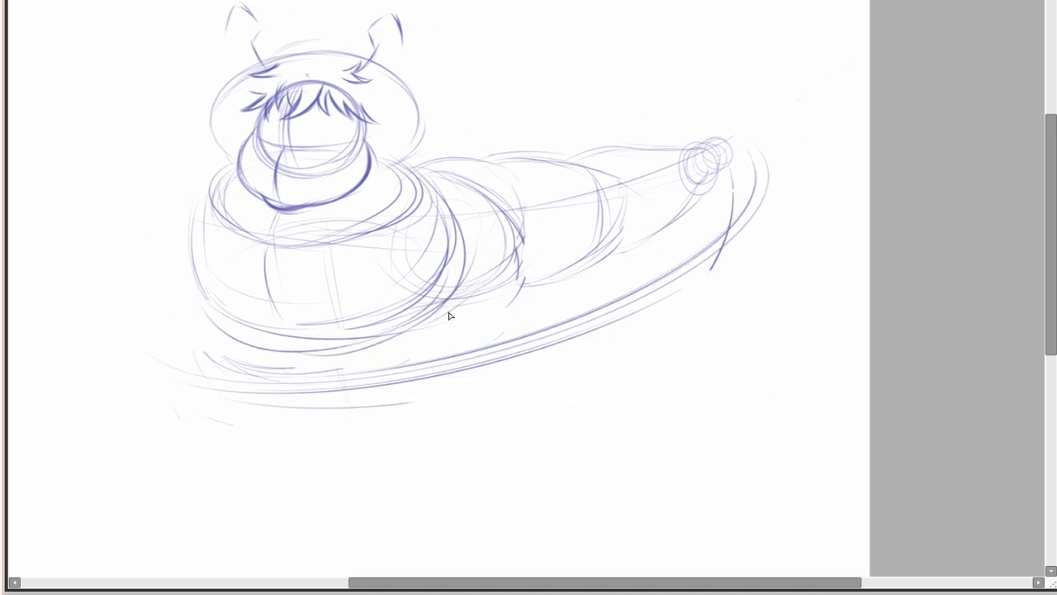
Strengthen the lower edge of the upper arm where it leaves the torso.
drag(456, 294, 626, 238)
scroll(347, 281, left, 1)
scroll(243, 263, up, 1)
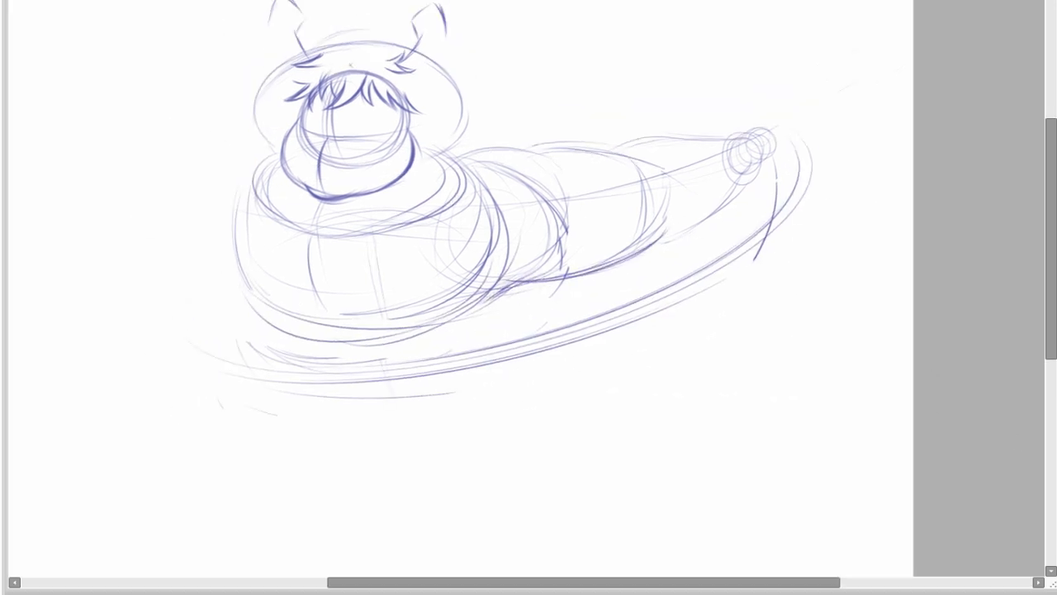
Sketch two large overlapping round chest forms in front of the torso with repeated circular strokes.
drag(226, 217, 157, 355)
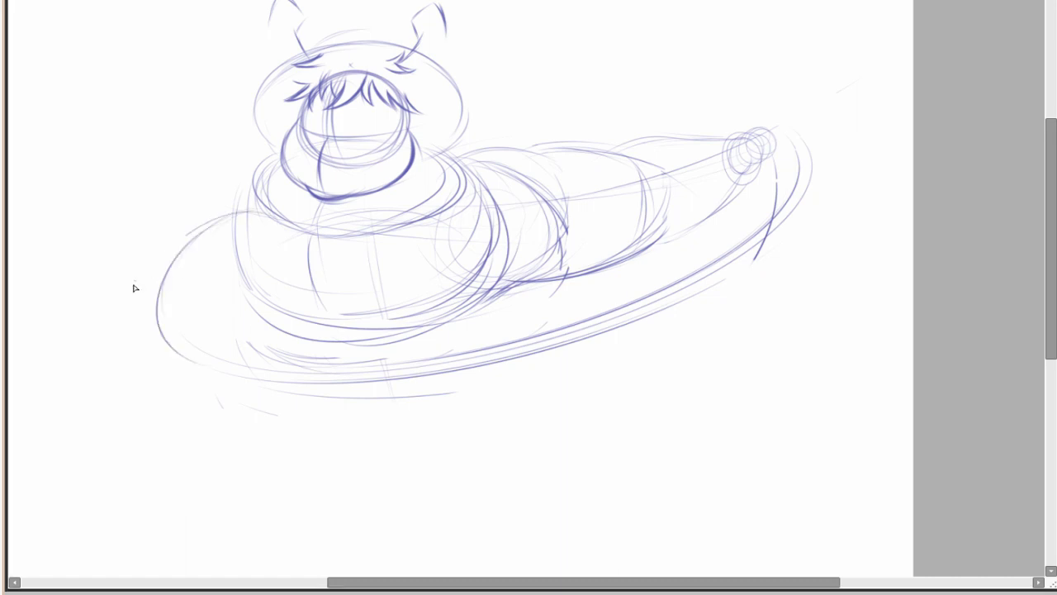
drag(137, 247, 182, 376)
mouse_move(285, 235)
mouse_down()
mouse_move(296, 411)
mouse_move(343, 380)
mouse_move(387, 245)
mouse_move(255, 207)
mouse_move(149, 236)
mouse_move(330, 237)
mouse_move(279, 259)
mouse_move(335, 238)
mouse_move(246, 388)
mouse_move(365, 327)
mouse_up()
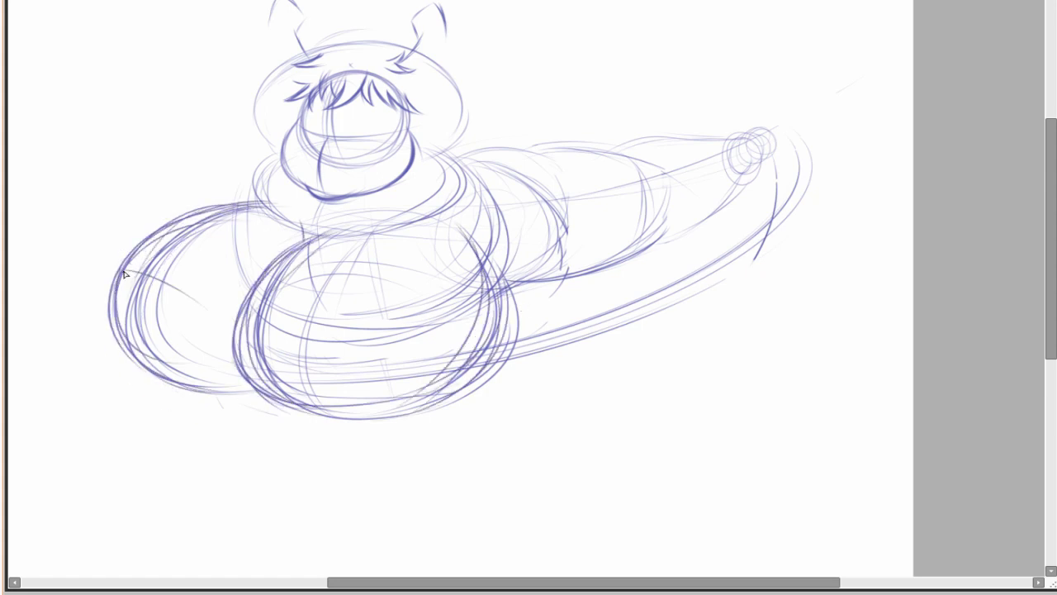
Draw curved edge lines across both chest forms and clear the construction lines above them.
mouse_move(124, 275)
mouse_down()
mouse_move(206, 302)
mouse_move(118, 285)
mouse_move(262, 352)
mouse_move(355, 300)
mouse_move(380, 326)
mouse_move(494, 308)
mouse_move(300, 319)
mouse_move(503, 321)
mouse_move(224, 342)
mouse_move(285, 210)
mouse_move(103, 274)
mouse_move(193, 201)
mouse_move(404, 223)
mouse_up()
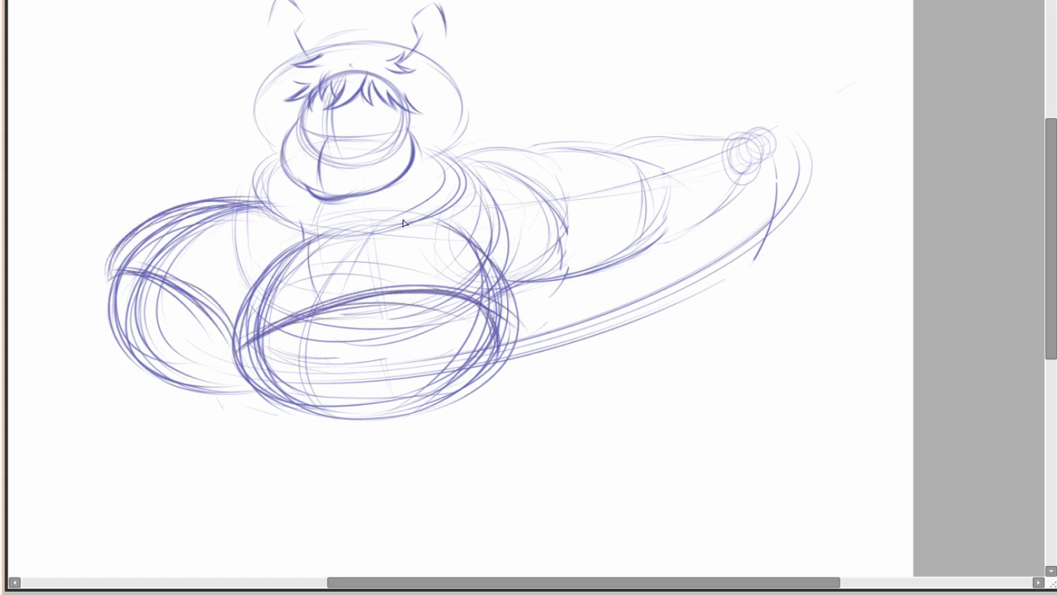
mouse_move(287, 245)
mouse_down()
mouse_move(260, 328)
mouse_move(469, 272)
mouse_move(453, 259)
mouse_move(232, 335)
mouse_move(310, 252)
mouse_up()
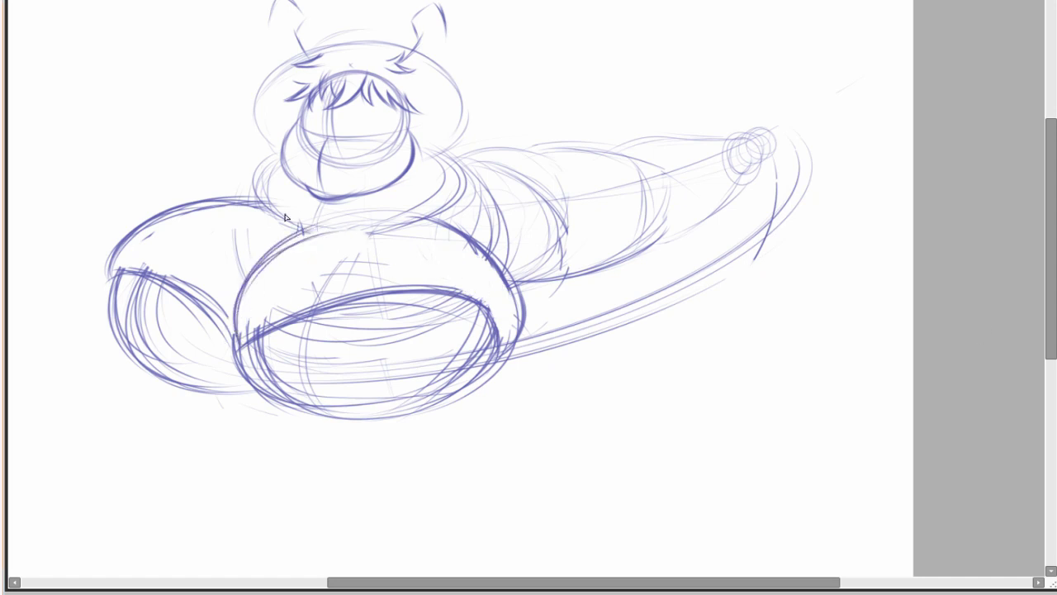
scroll(285, 217, down, 1)
mouse_move(331, 376)
mouse_down()
mouse_move(475, 350)
mouse_move(506, 315)
mouse_up()
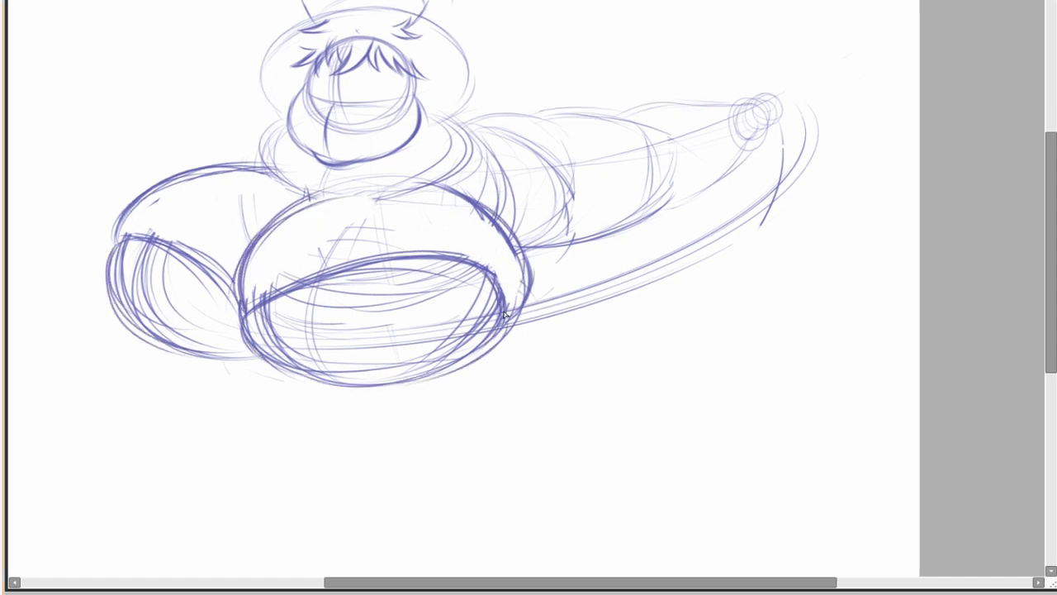
Darken the shoulder and outstretched arm outlines and reinforce the contour at the arm's middle.
drag(310, 195, 266, 243)
drag(413, 266, 524, 174)
scroll(519, 154, up, 2)
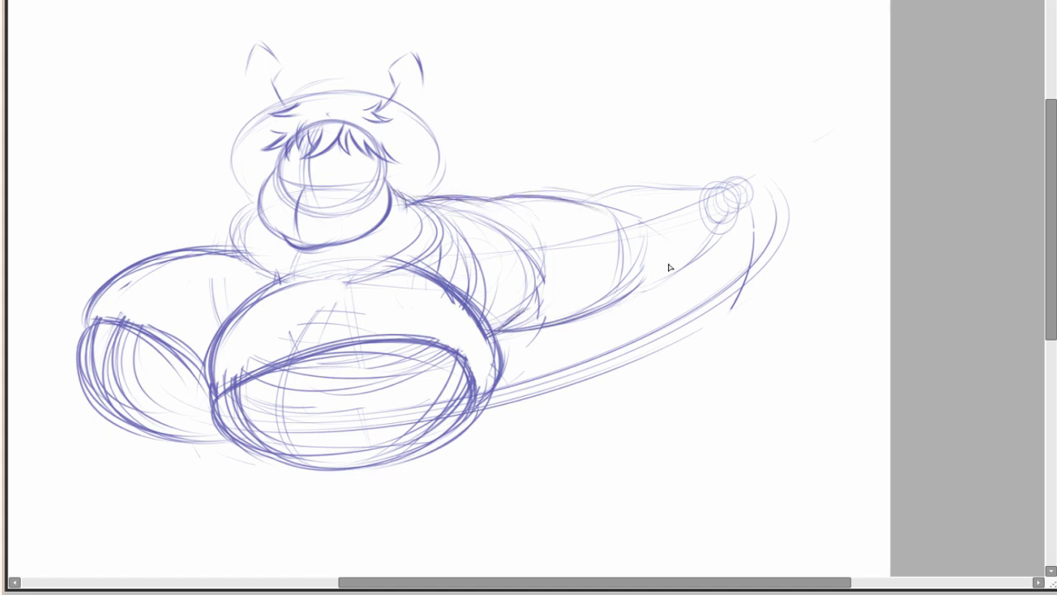
drag(670, 266, 640, 288)
mouse_move(535, 222)
mouse_down()
mouse_move(695, 207)
mouse_move(537, 315)
mouse_up()
drag(699, 246, 567, 324)
drag(536, 215, 694, 209)
mouse_move(636, 356)
mouse_down()
mouse_move(674, 297)
mouse_move(661, 342)
mouse_up()
Sketch a rounded midriff form beneath the chest with a curved centre line and repeated outline strokes.
scroll(531, 322, down, 5)
drag(128, 296, 314, 369)
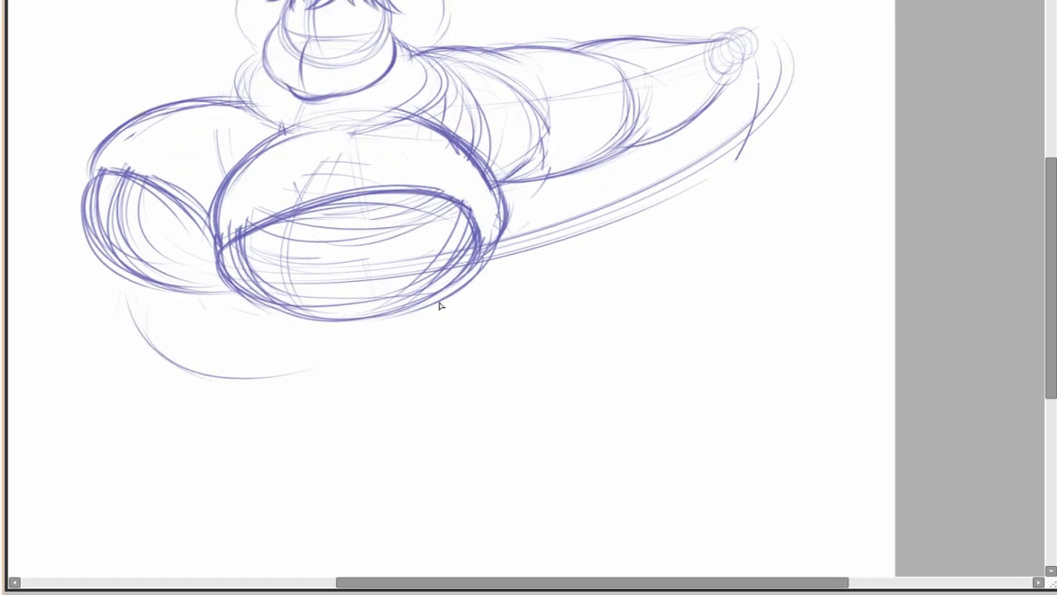
drag(526, 190, 426, 351)
drag(247, 301, 246, 376)
drag(137, 285, 526, 187)
drag(139, 314, 413, 387)
mouse_move(519, 251)
mouse_down()
mouse_move(142, 308)
mouse_move(315, 378)
mouse_up()
mouse_move(475, 372)
mouse_down()
mouse_move(517, 284)
mouse_move(493, 296)
mouse_up()
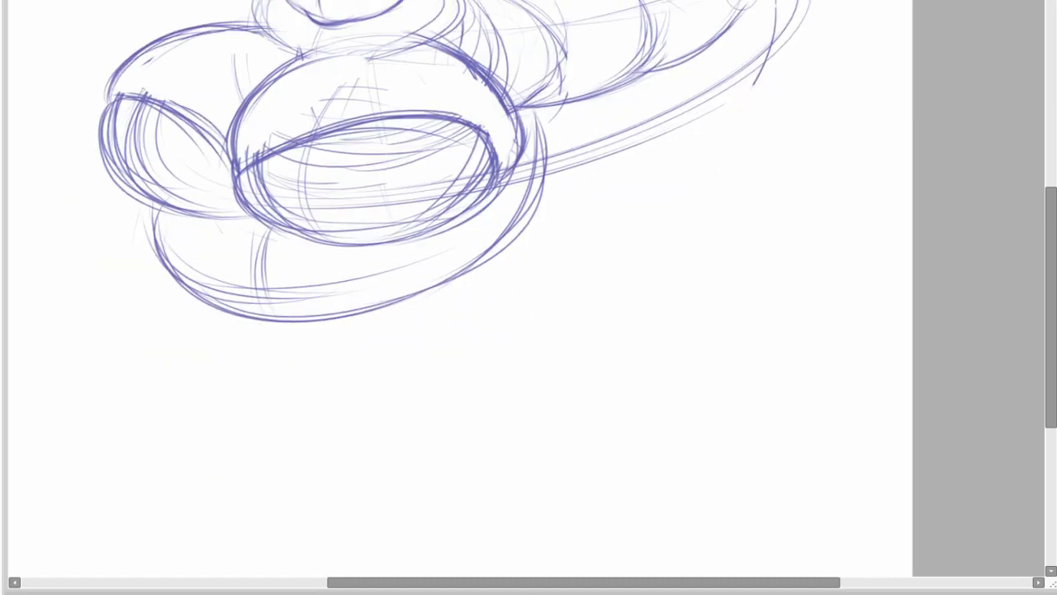
Sketch a larger rounded belly form beneath the midriff, including its left, right and bottom contours.
mouse_move(153, 210)
mouse_down()
mouse_move(97, 342)
mouse_move(372, 485)
mouse_up()
drag(596, 136, 388, 463)
mouse_move(99, 331)
mouse_down()
mouse_move(564, 418)
mouse_move(583, 126)
mouse_up()
drag(619, 91, 555, 196)
drag(583, 148, 570, 413)
drag(148, 217, 99, 363)
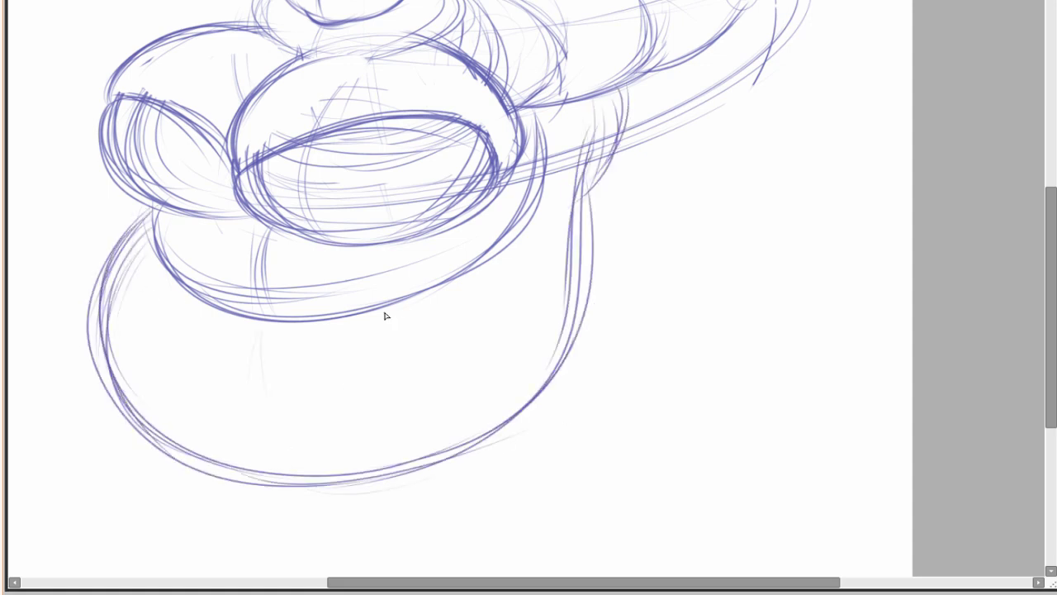
Reinforce the outline of the belly form and draw a curved centre line down its front.
drag(382, 311, 395, 315)
mouse_move(644, 92)
mouse_down()
mouse_move(580, 170)
mouse_move(463, 469)
mouse_up()
mouse_move(146, 283)
mouse_down()
mouse_move(212, 299)
mouse_move(372, 499)
mouse_up()
drag(334, 323, 306, 479)
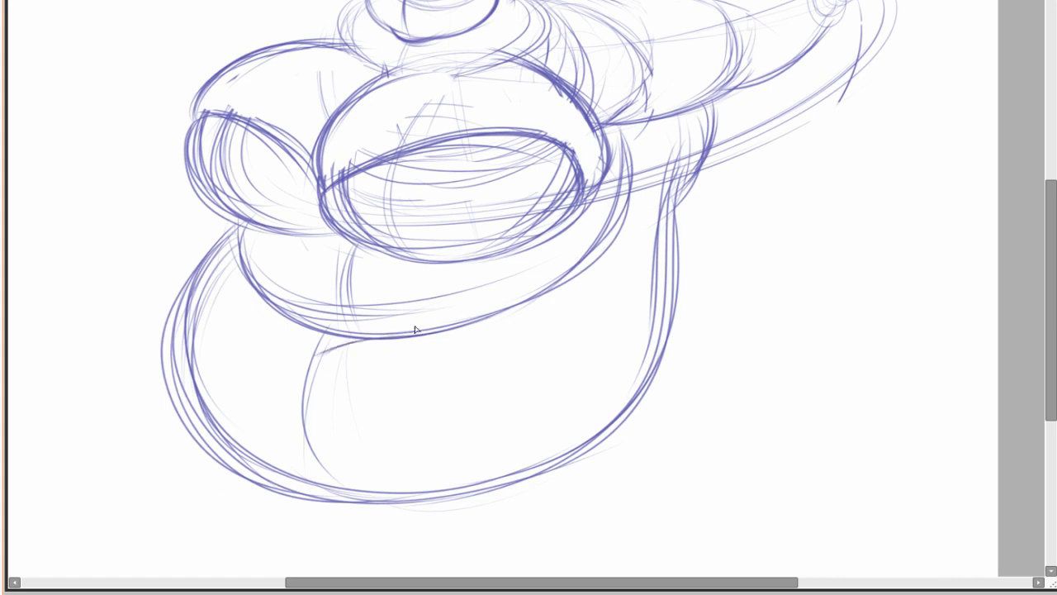
Darken the fold between midriff and belly and add repeated strokes along the belly's side and lower contours.
mouse_move(616, 136)
mouse_down()
mouse_move(304, 359)
mouse_move(235, 227)
mouse_up()
drag(235, 227, 184, 303)
drag(659, 228, 615, 312)
drag(615, 313, 601, 261)
drag(191, 256, 545, 440)
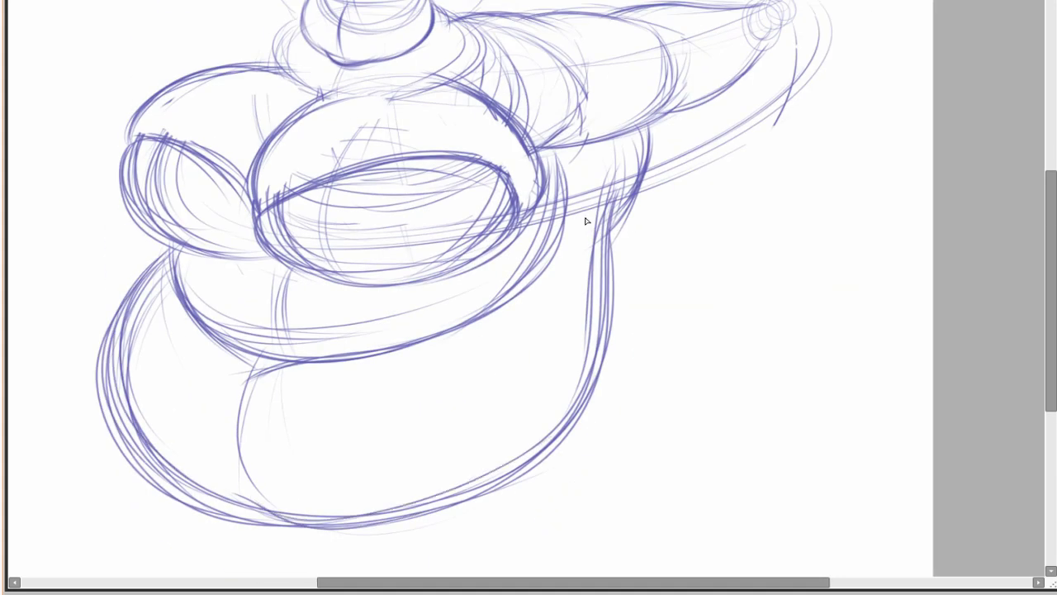
Sketch a curved back contour beneath the outstretched arm, behind the belly's side.
scroll(495, 182, up, 2)
scroll(355, 130, left, 1)
mouse_move(755, 298)
mouse_down()
mouse_move(736, 328)
mouse_move(630, 281)
mouse_move(652, 270)
mouse_up()
mouse_move(611, 115)
mouse_down()
mouse_move(602, 289)
mouse_move(552, 307)
mouse_up()
drag(619, 116, 545, 326)
Sketch a large rounded thigh form beside the belly and a smaller rounded lower-leg form beneath it.
scroll(618, 135, down, 2)
drag(641, 147, 413, 414)
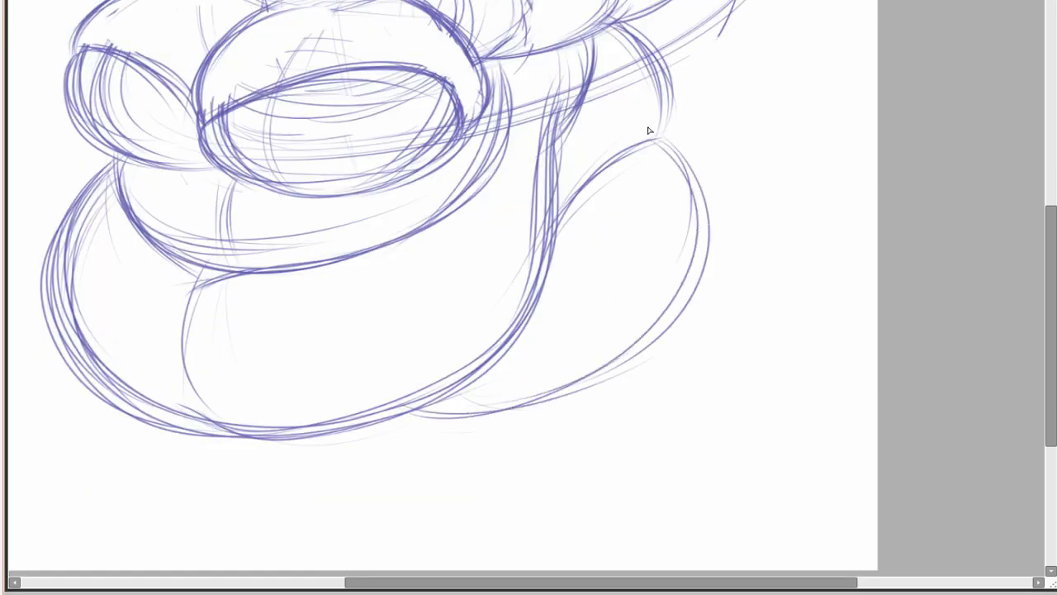
drag(649, 129, 429, 413)
drag(545, 223, 508, 397)
drag(653, 139, 380, 418)
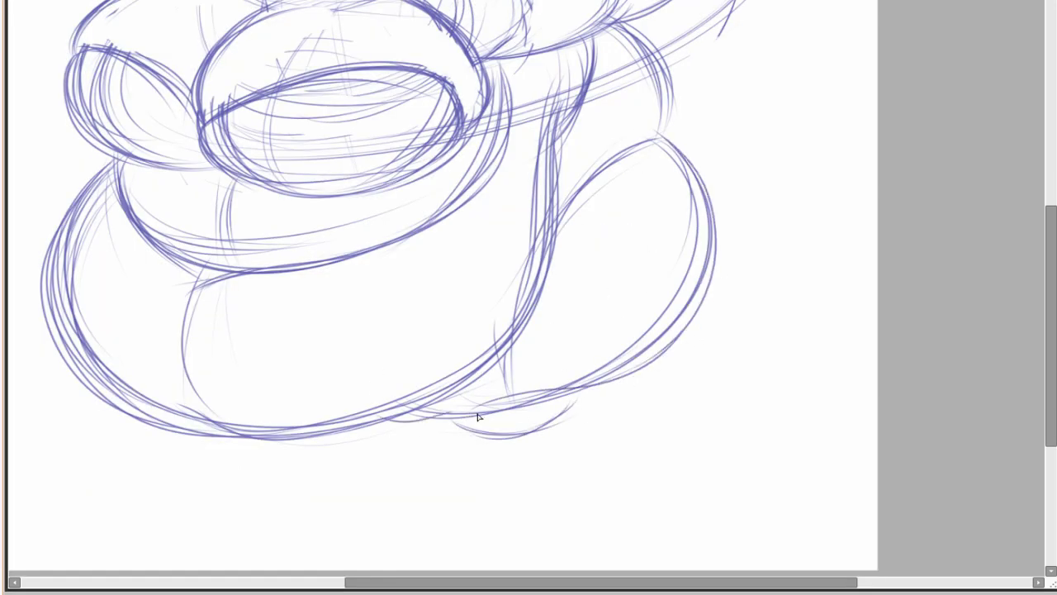
drag(455, 446, 578, 415)
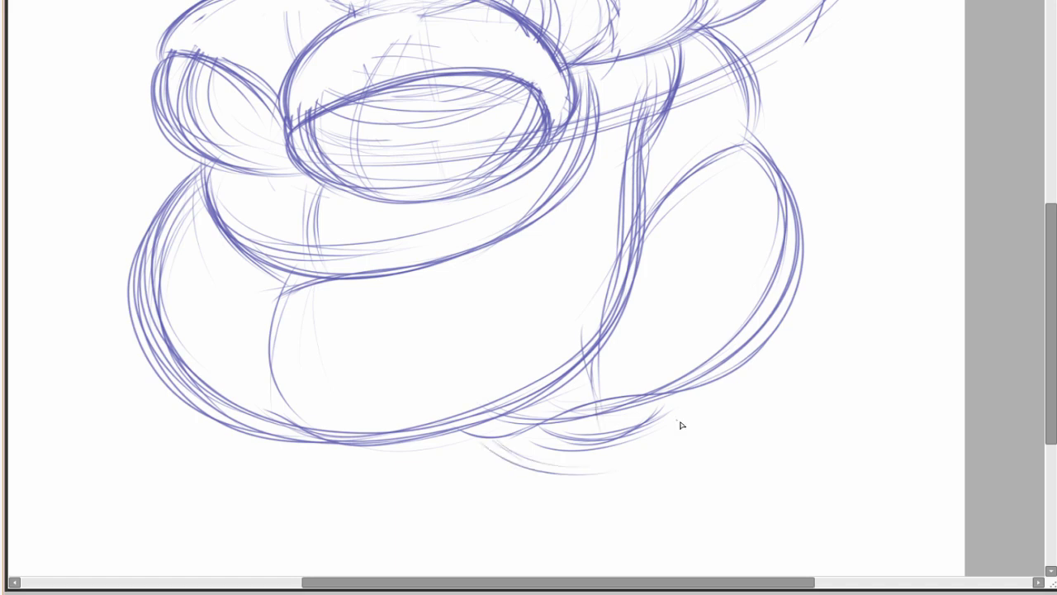
mouse_move(490, 443)
mouse_down()
mouse_move(732, 439)
mouse_move(771, 346)
mouse_up()
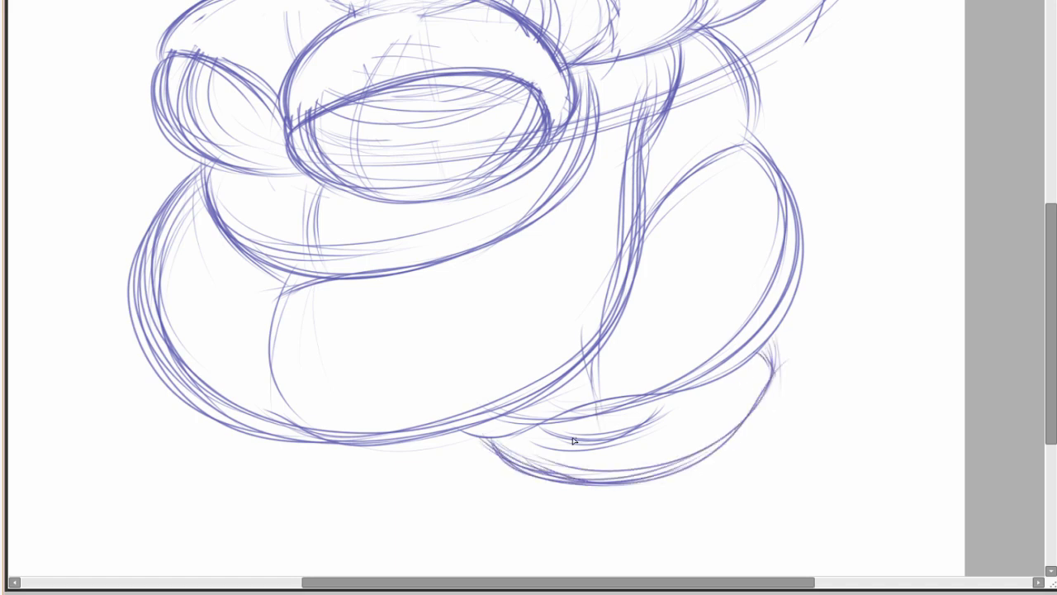
Sketch curved shoulder contours on both sides of the neck.
scroll(575, 442, up, 1)
scroll(468, 166, up, 4)
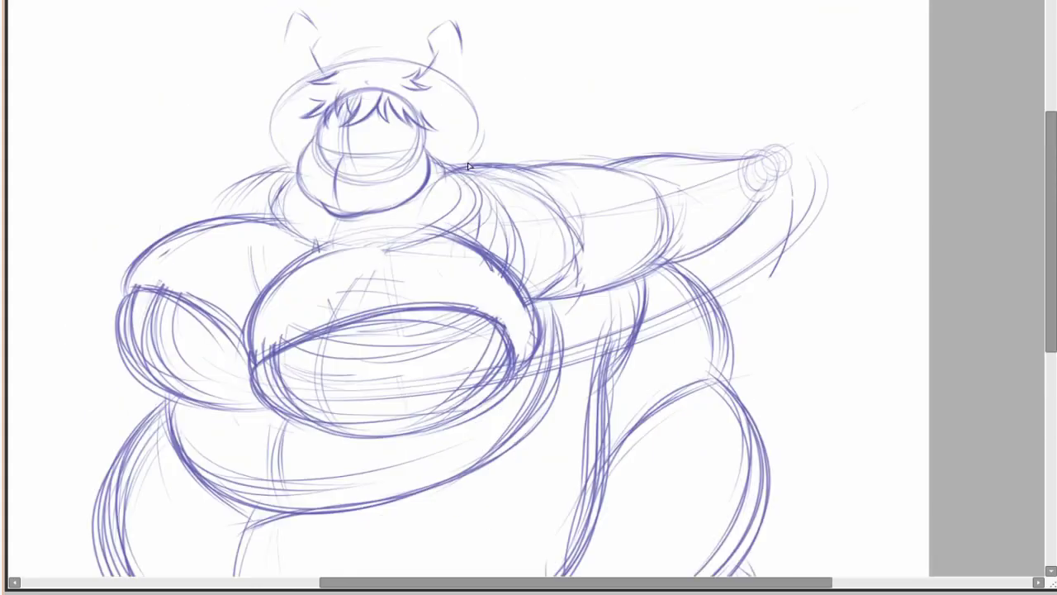
drag(446, 190, 487, 226)
mouse_move(272, 219)
mouse_down()
mouse_move(238, 177)
mouse_move(301, 214)
mouse_up()
Add inner curves to the lower-leg form and thicken its outer and bottom edges with repeated strokes.
scroll(590, 326, down, 6)
drag(661, 345, 648, 409)
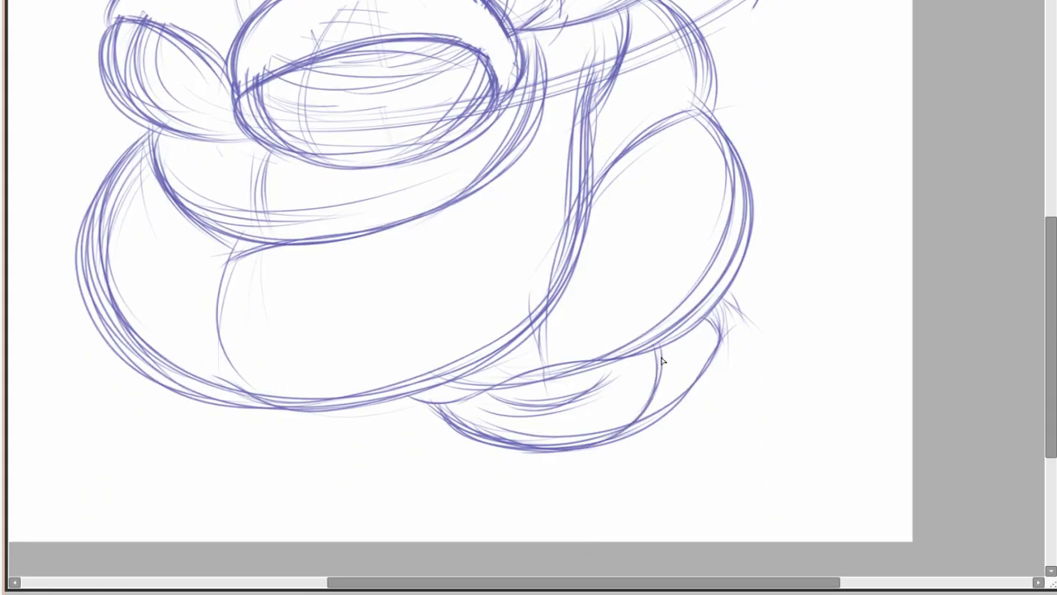
drag(689, 332, 694, 401)
mouse_move(581, 467)
mouse_down()
mouse_move(684, 347)
mouse_move(482, 430)
mouse_move(658, 349)
mouse_up()
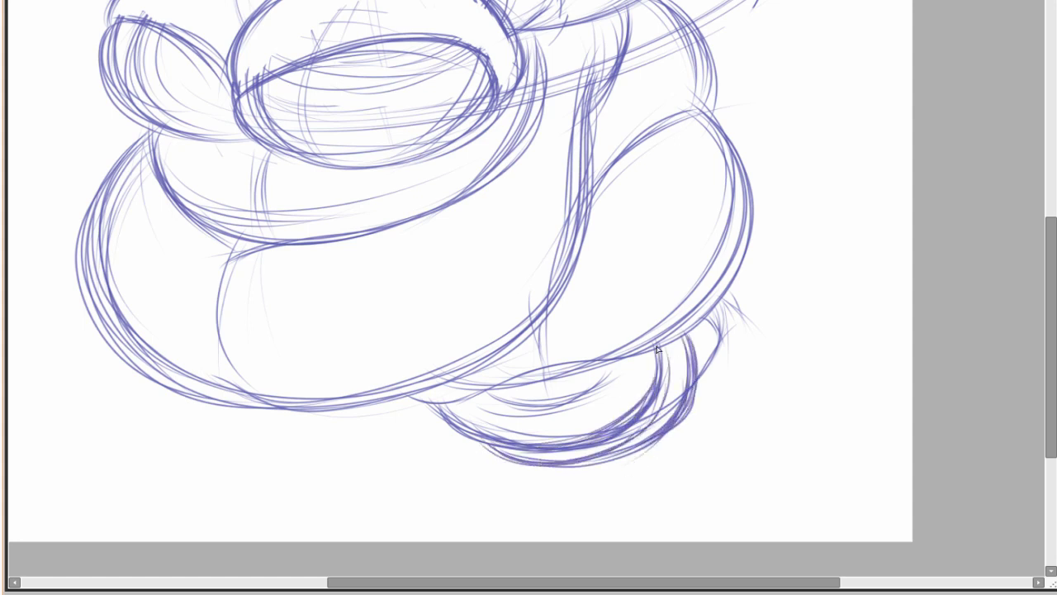
drag(516, 464, 661, 438)
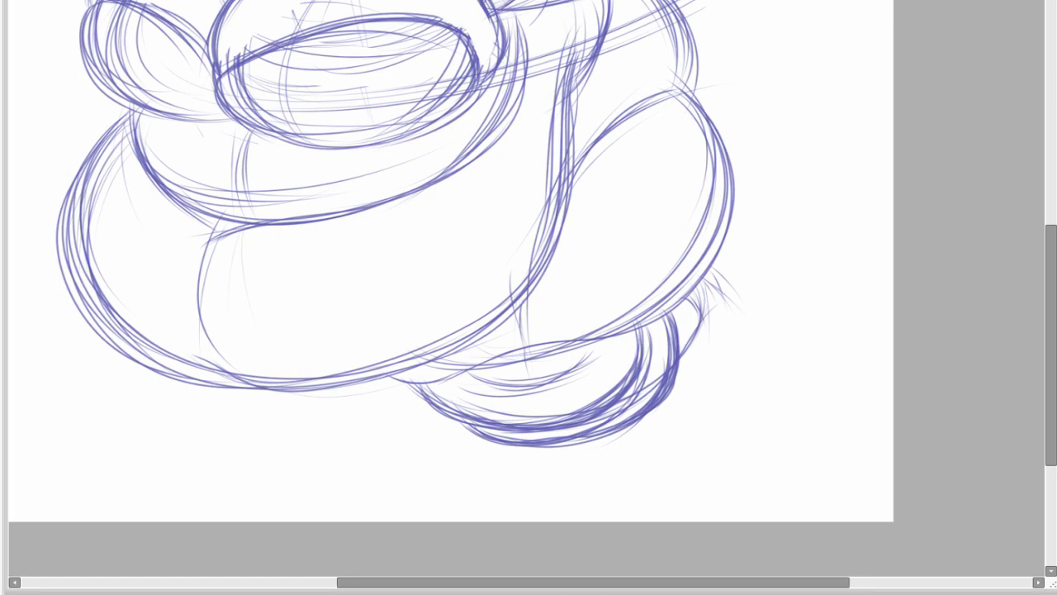
Sketch a small rounded foot form behind the lower leg and select its lines.
drag(715, 270, 743, 305)
drag(708, 352, 698, 328)
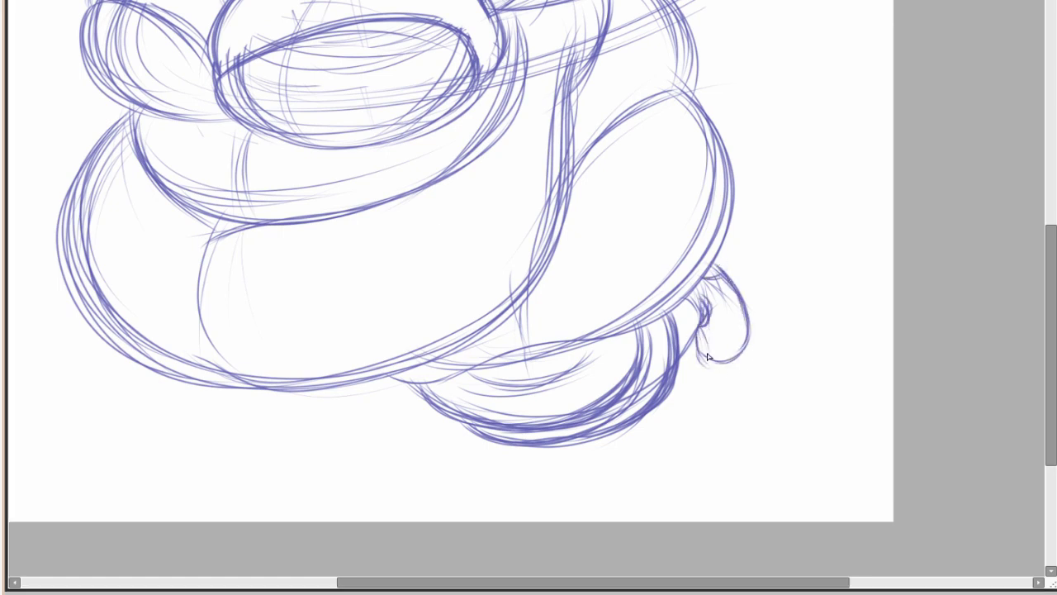
drag(760, 341, 694, 330)
scroll(760, 340, up, 2)
scroll(760, 341, left, 2)
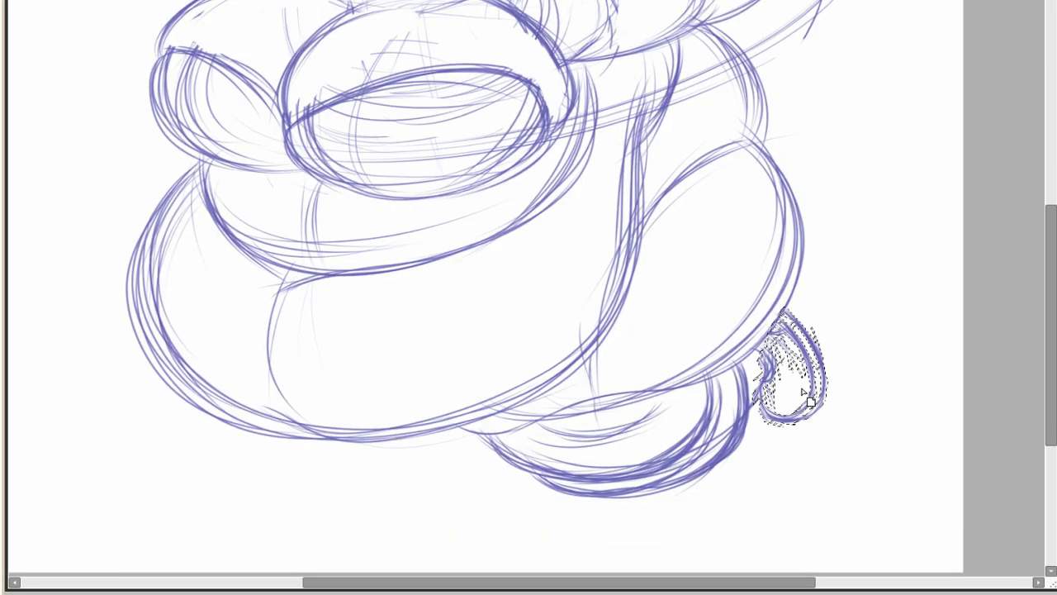
Reinforce the arm's underside and clear the construction lines inside the upper arm with a brush size of 158.
scroll(807, 373, down, 3)
scroll(769, 192, up, 5)
scroll(768, 192, right, 2)
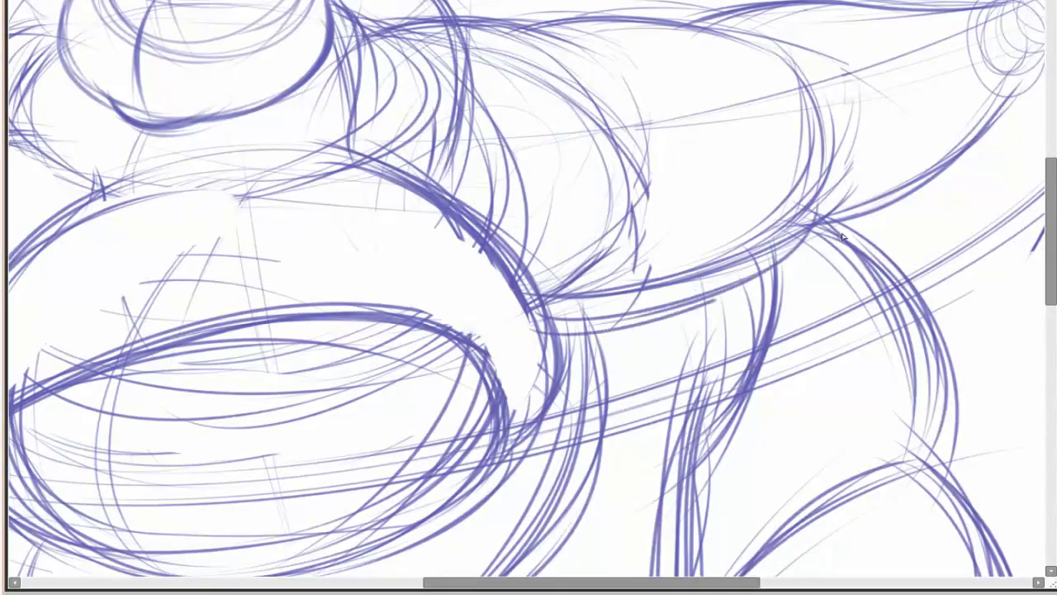
scroll(692, 240, up, 2)
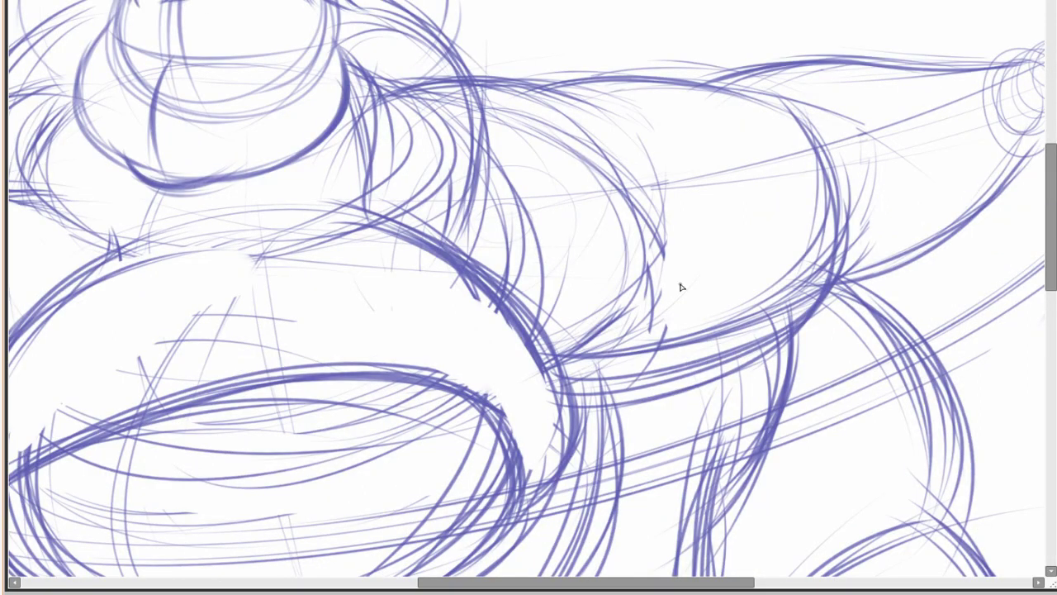
scroll(642, 336, down, 2)
scroll(642, 336, left, 1)
key(bracketright)
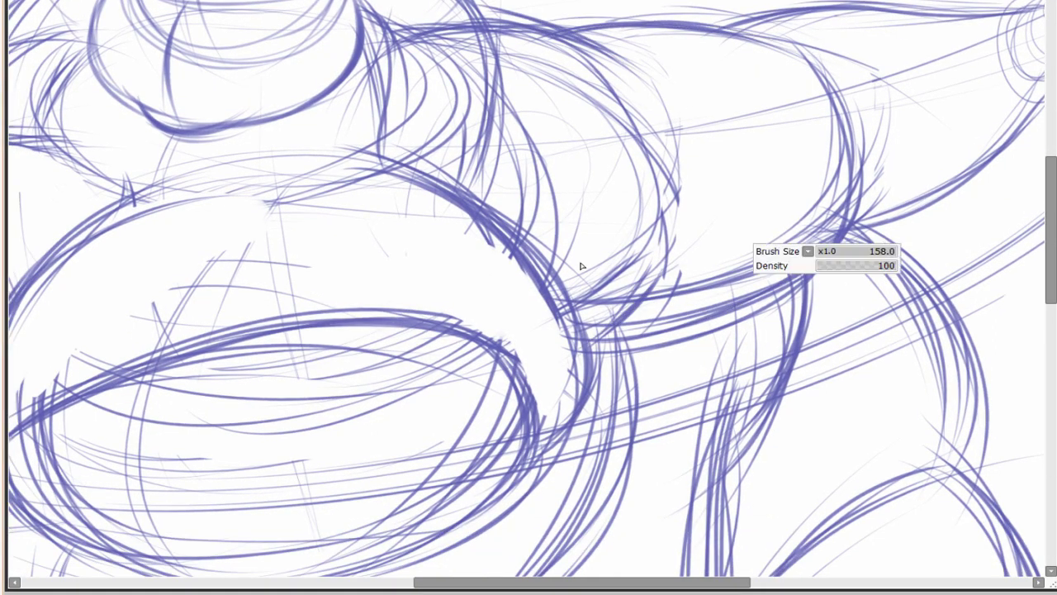
scroll(799, 348, down, 3)
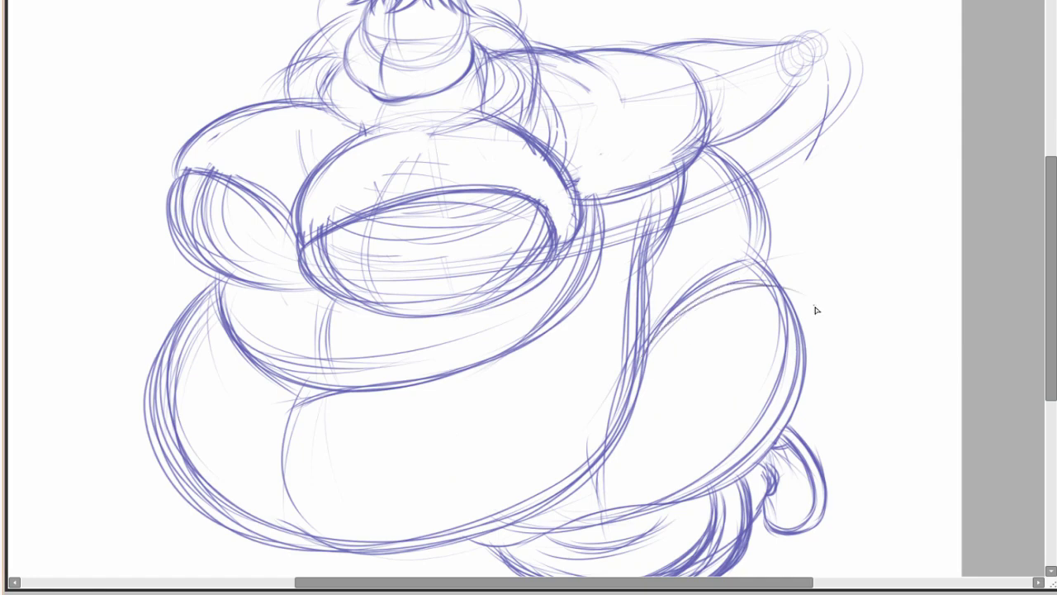
Darken the back contour beneath the outstretched arm where it meets the thigh.
scroll(648, 381, right, 3)
scroll(648, 380, up, 1)
scroll(648, 381, down, 2)
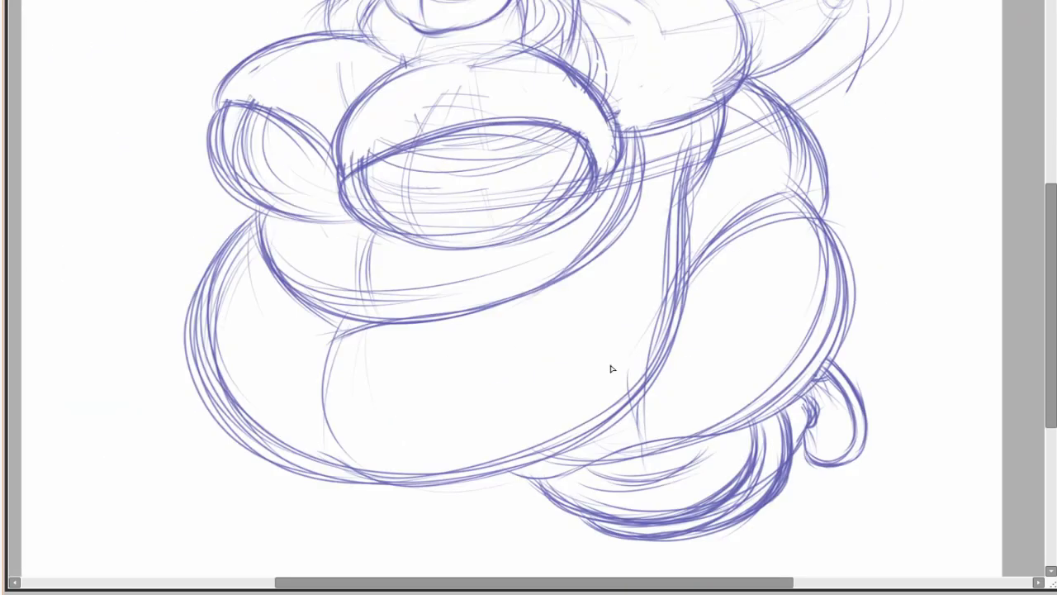
Sketch curved hair tufts above the forehead and along the crown between the antennae.
scroll(609, 368, up, 2)
scroll(697, 267, up, 3)
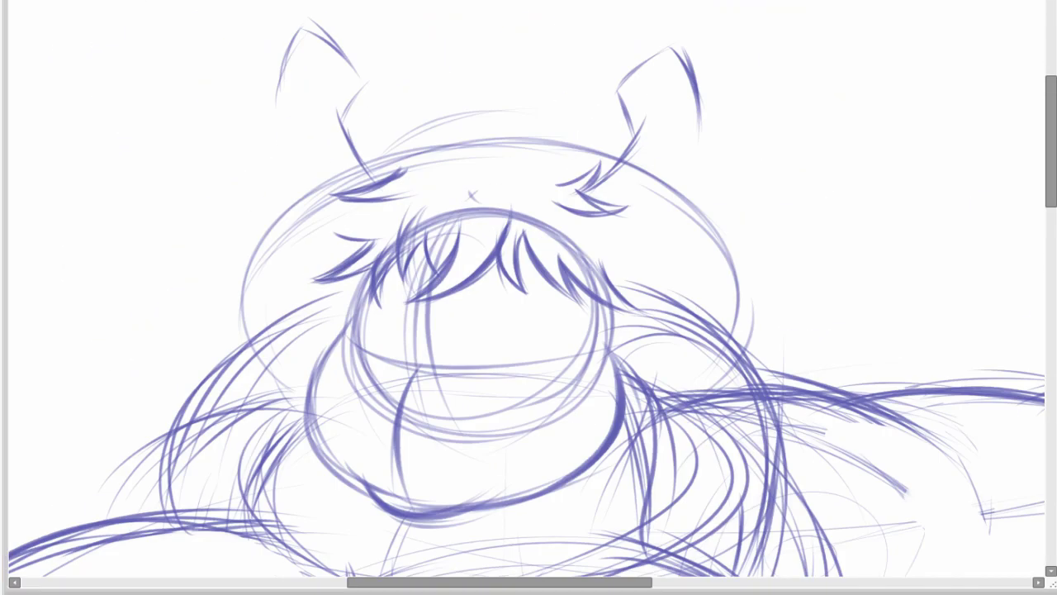
scroll(1003, 272, up, 1)
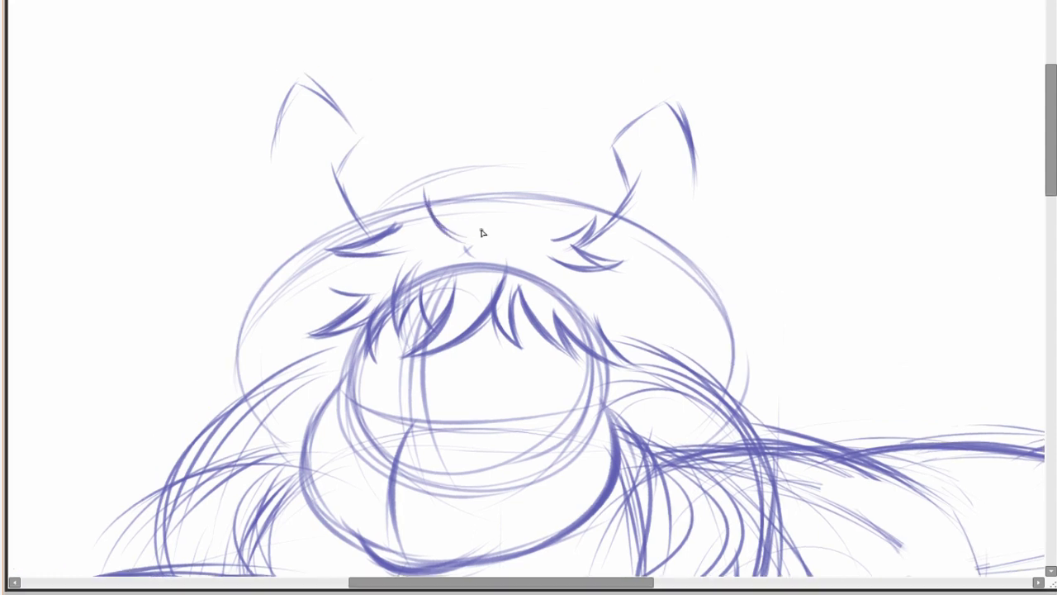
key(ctrl+z)
drag(428, 188, 456, 239)
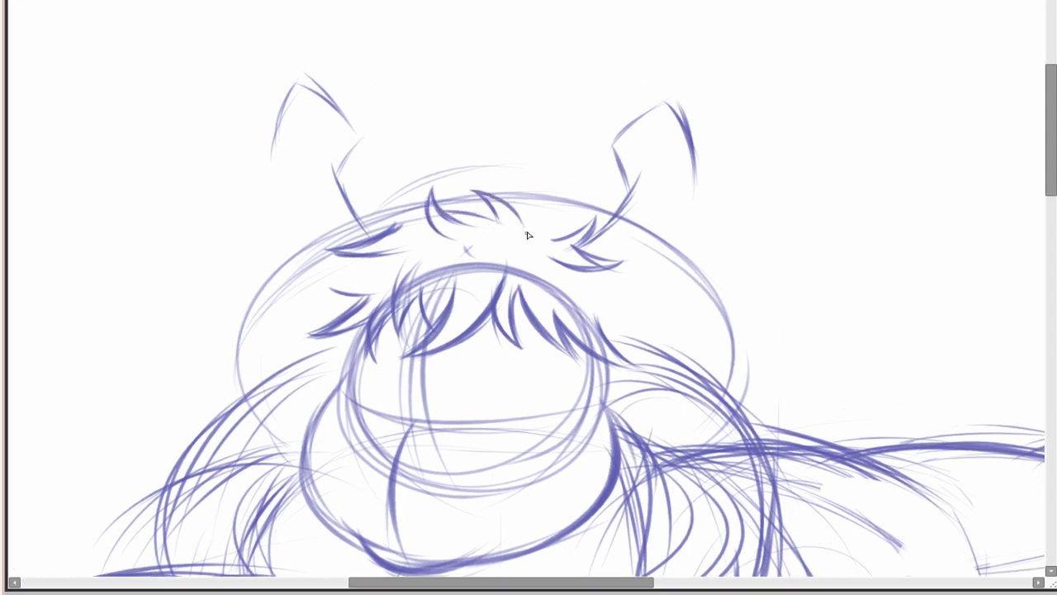
drag(468, 142, 483, 110)
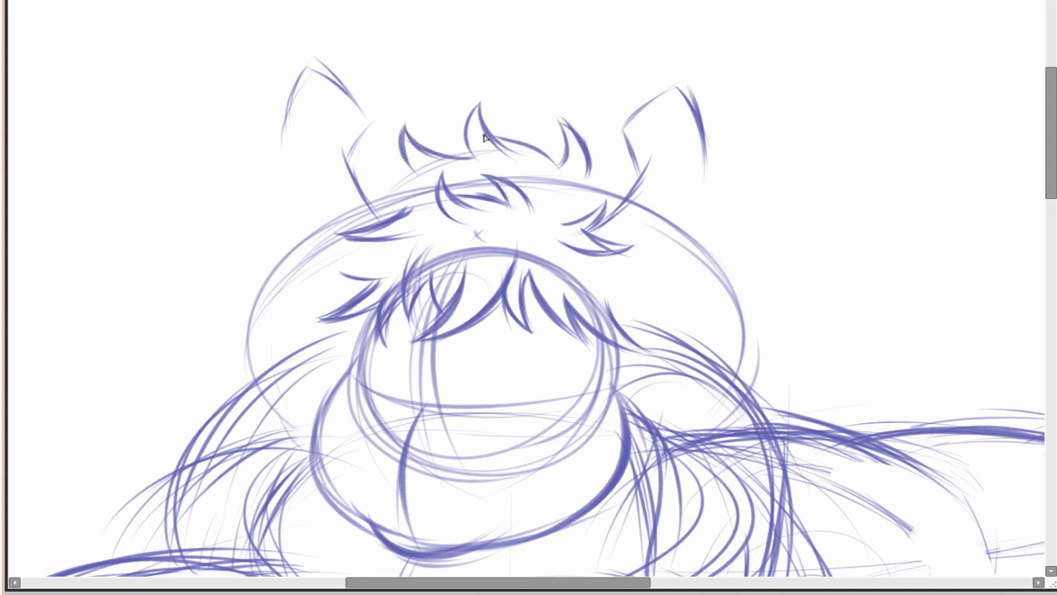
drag(485, 137, 548, 169)
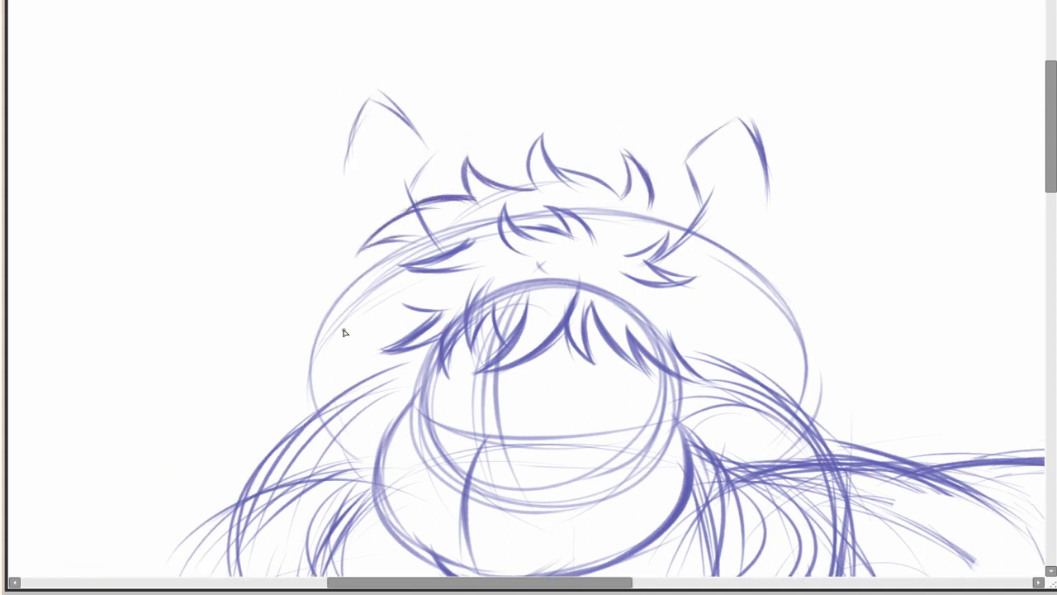
Sketch a large pointed hair tuft on the left side of the head and move it slightly closer to the face.
mouse_move(408, 246)
mouse_down()
mouse_move(259, 300)
mouse_move(306, 347)
mouse_move(338, 351)
mouse_up()
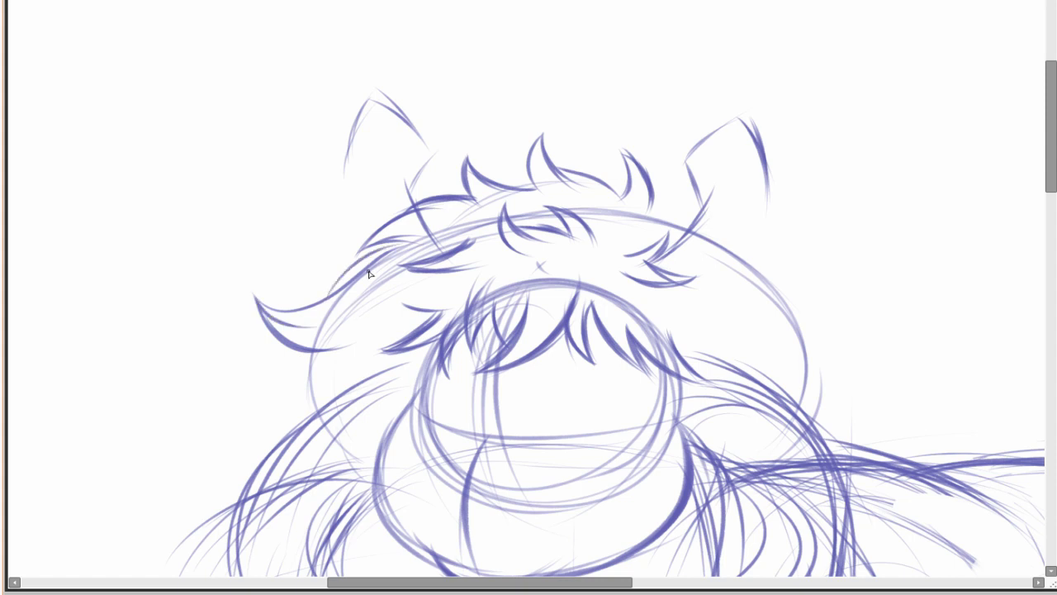
drag(730, 269, 680, 198)
drag(347, 185, 207, 193)
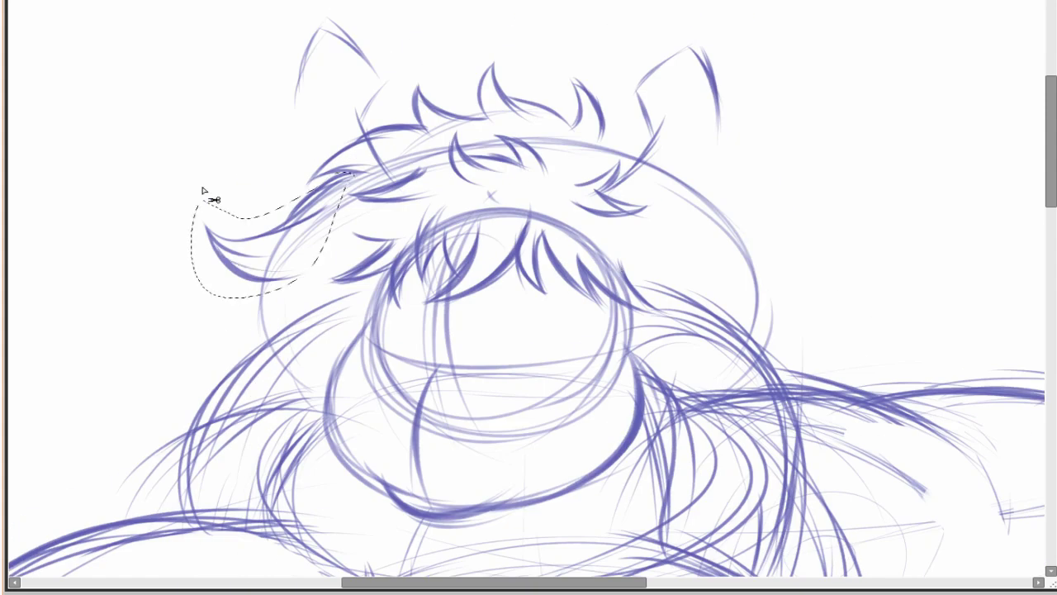
drag(318, 268, 343, 273)
key(Return)
Outline the antennae and sketch jagged hair tufts down both sides of the head.
drag(562, 370, 567, 275)
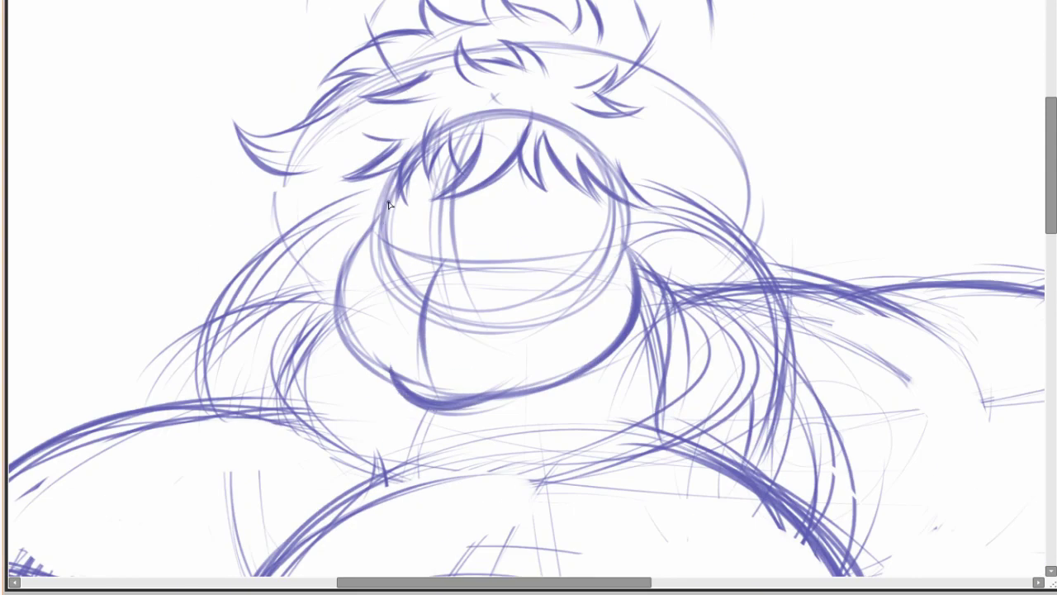
scroll(793, 300, down, 2)
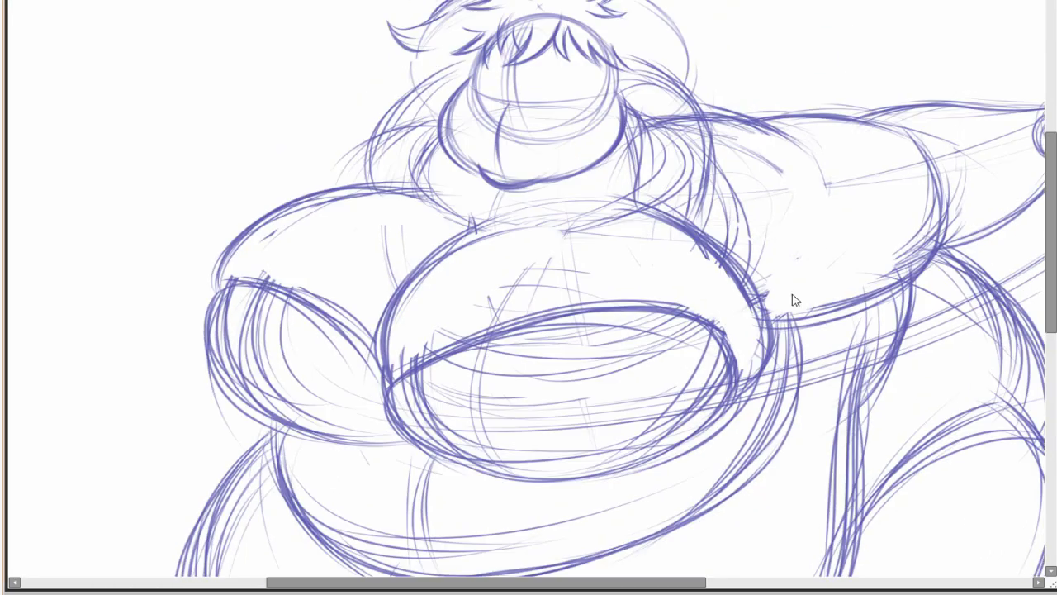
scroll(755, 159, up, 2)
mouse_move(755, 159)
mouse_down()
mouse_move(816, 151)
mouse_move(762, 177)
mouse_move(850, 193)
mouse_move(789, 243)
mouse_up()
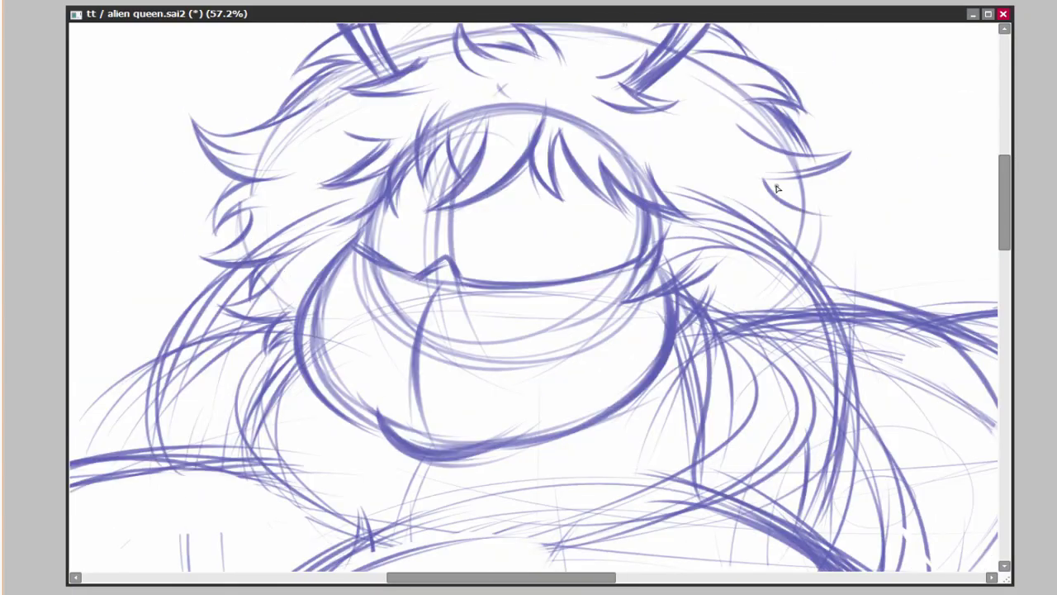
drag(800, 240, 844, 282)
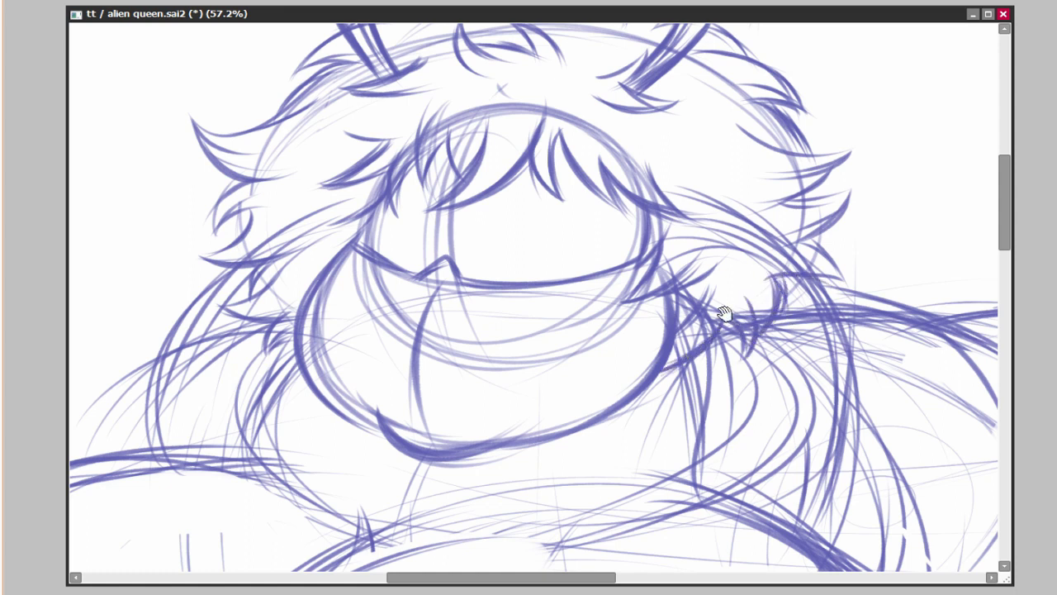
Clear the construction lines inside the hair on the side of the outstretched arm.
scroll(723, 314, down, 3)
scroll(708, 260, up, 2)
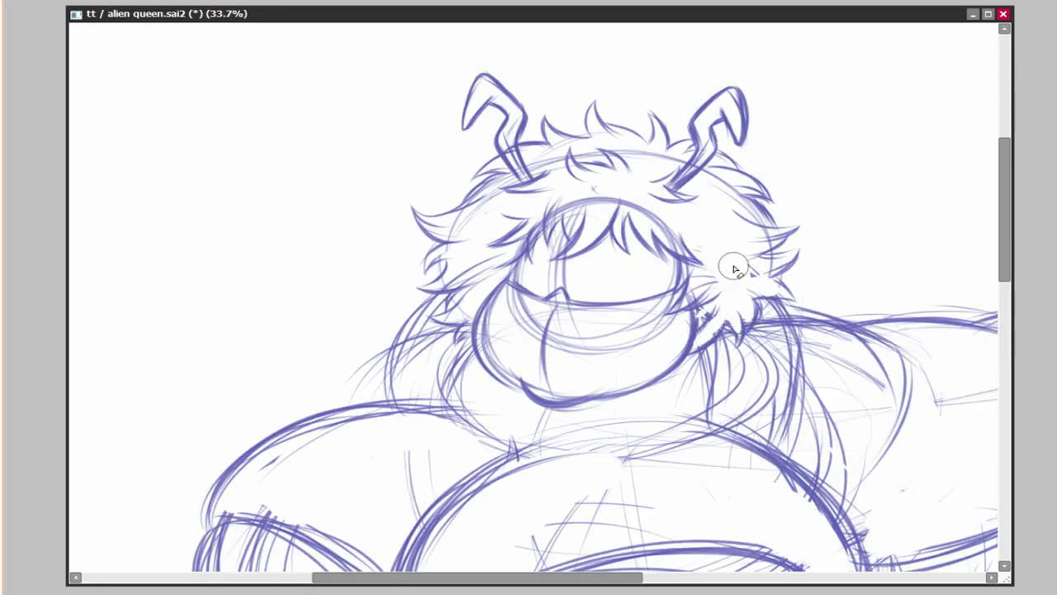
scroll(715, 253, down, 3)
scroll(715, 253, up, 2)
drag(818, 339, 710, 331)
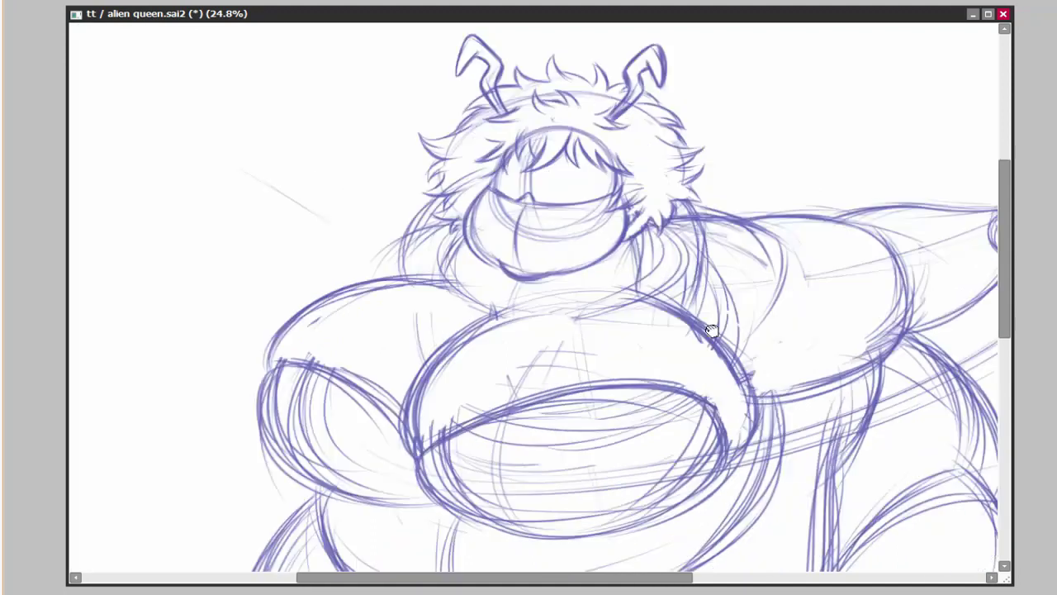
scroll(711, 330, down, 3)
scroll(710, 331, up, 1)
drag(569, 158, 523, 217)
mouse_move(508, 262)
mouse_down()
mouse_move(692, 278)
mouse_move(511, 279)
mouse_up()
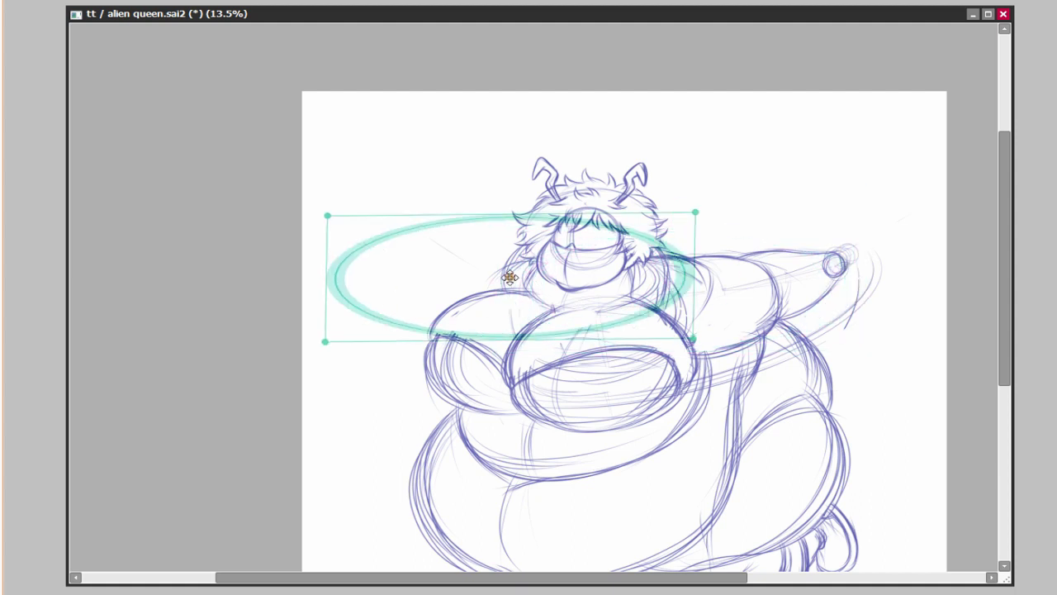
key(Delete)
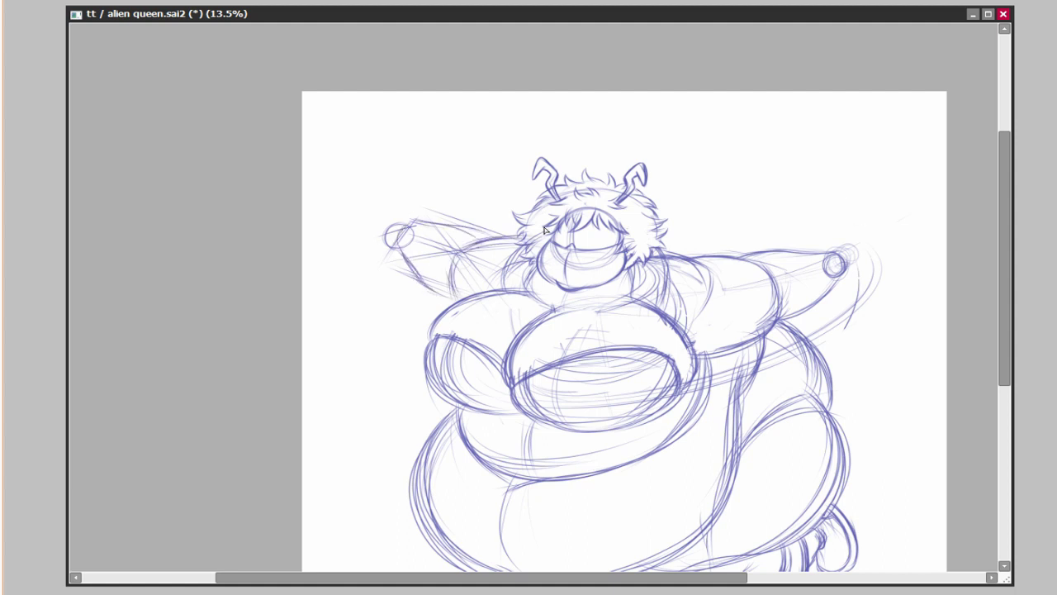
Sketch the second outstretched arm with tapering contours and repeated circles marking its wrist, reinforcing the upper and lower edges.
scroll(455, 234, up, 4)
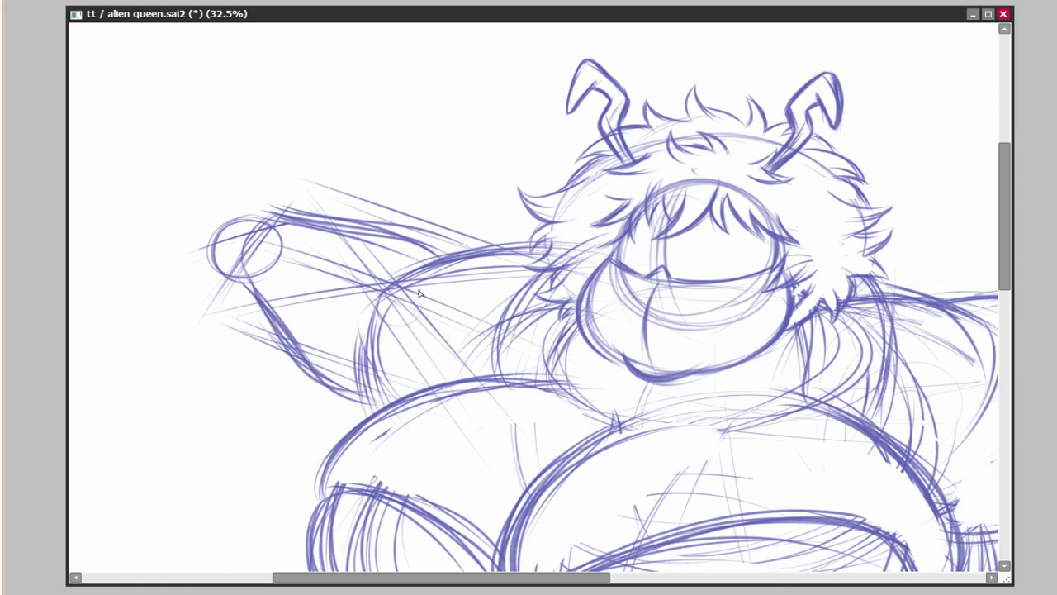
drag(866, 392, 701, 264)
scroll(701, 264, up, 5)
scroll(702, 264, left, 6)
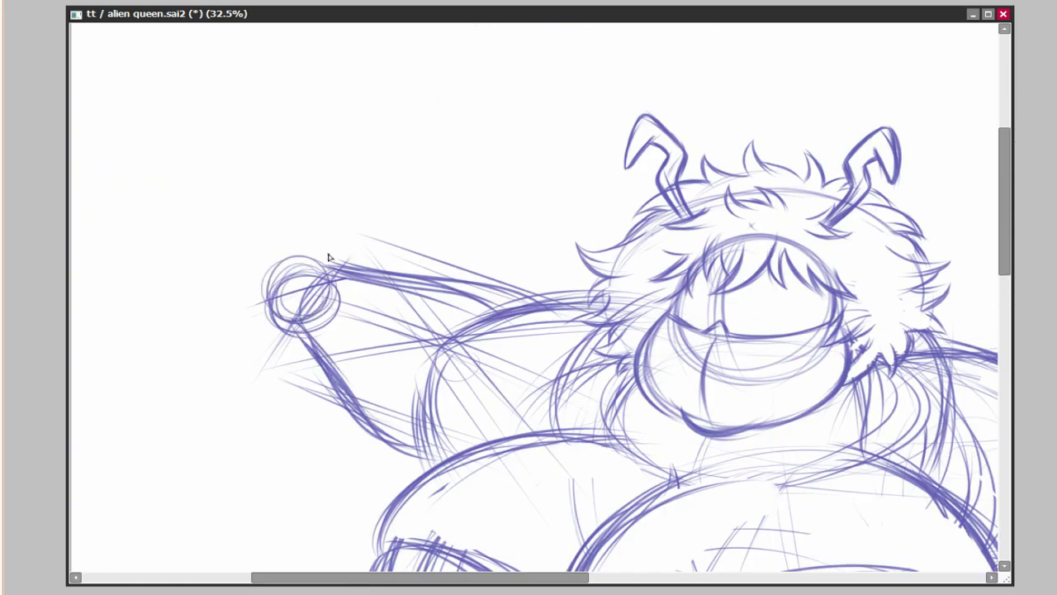
scroll(326, 260, right, 4)
scroll(319, 281, down, 5)
scroll(323, 248, down, 2)
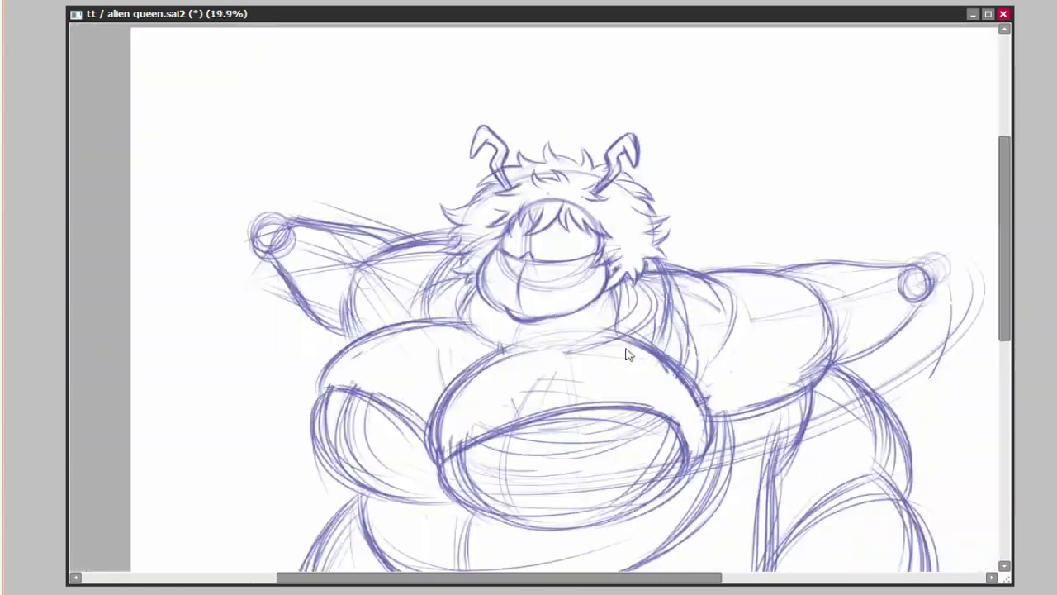
Reposition the selected forearm of the left-hand arm by transforming it, and clear the selection.
key(ctrl+t)
drag(401, 229, 319, 176)
key(Return)
scroll(319, 176, down, 1)
key(ctrl+d)
Sketch an angular palm contour around the left wrist circles and a short curved thumb extending below it.
scroll(447, 206, up, 4)
scroll(411, 318, up, 2)
scroll(331, 297, left, 2)
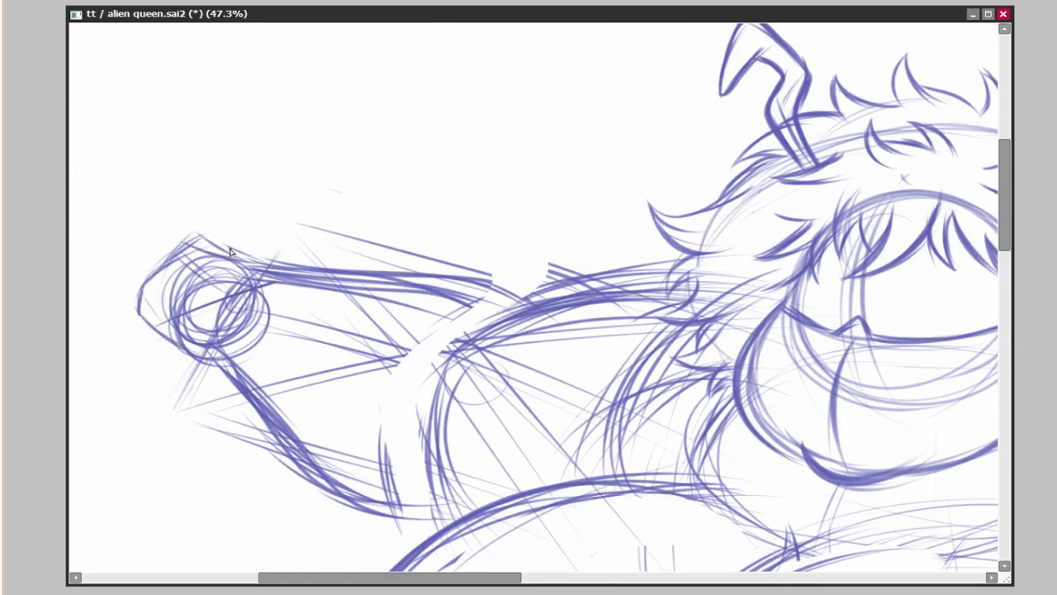
scroll(177, 285, left, 4)
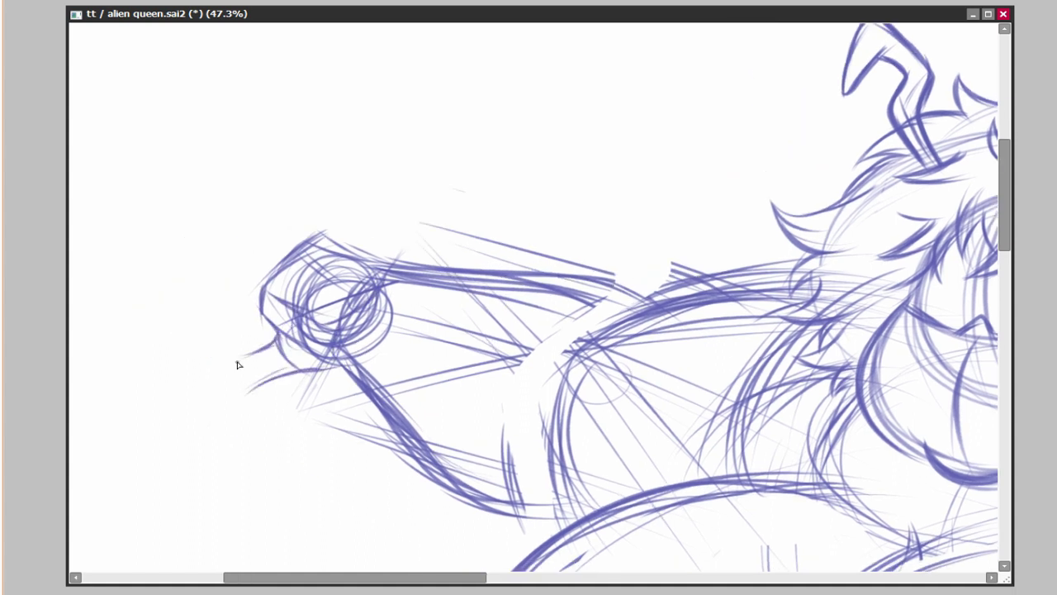
drag(222, 397, 150, 295)
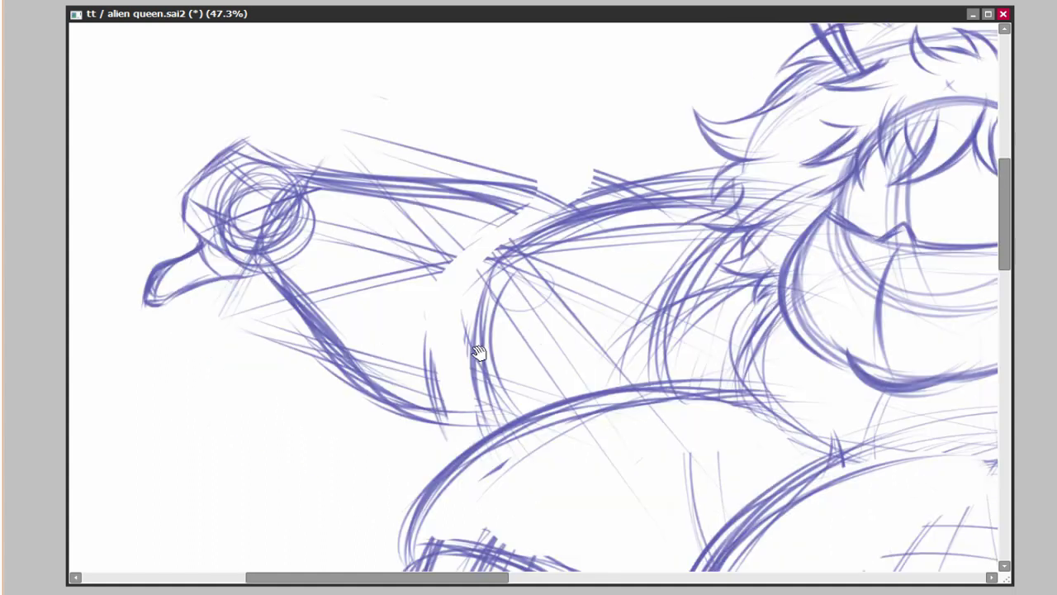
Sketch a thick rounded thumb extending outward from the lower edge of the right wrist circle.
scroll(772, 397, down, 3)
scroll(771, 397, up, 5)
drag(990, 562, 731, 450)
scroll(731, 450, right, 10)
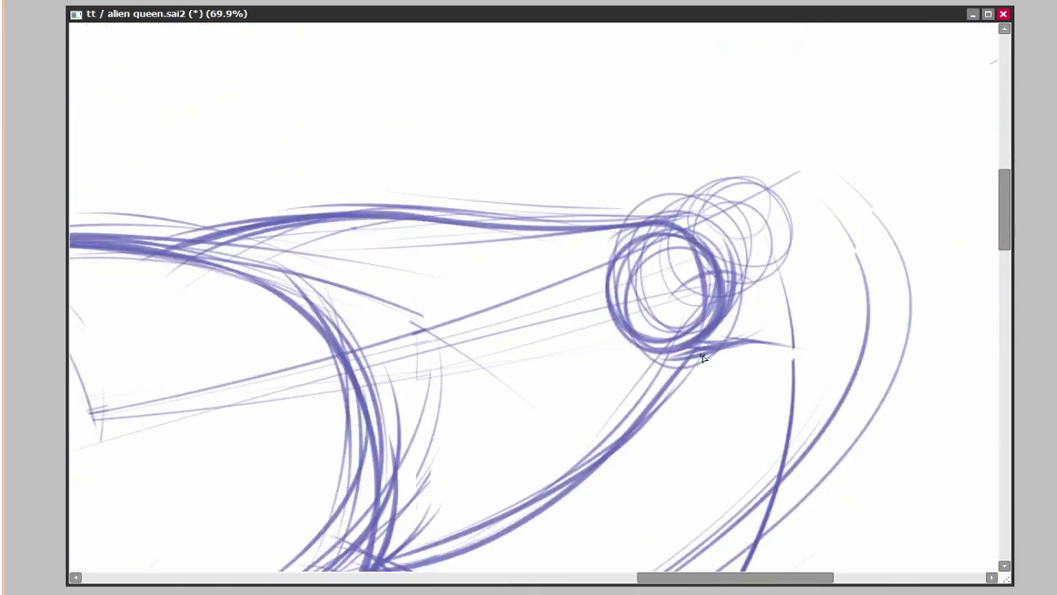
mouse_move(727, 308)
mouse_down()
mouse_move(826, 342)
mouse_move(736, 352)
mouse_move(804, 361)
mouse_move(830, 339)
mouse_up()
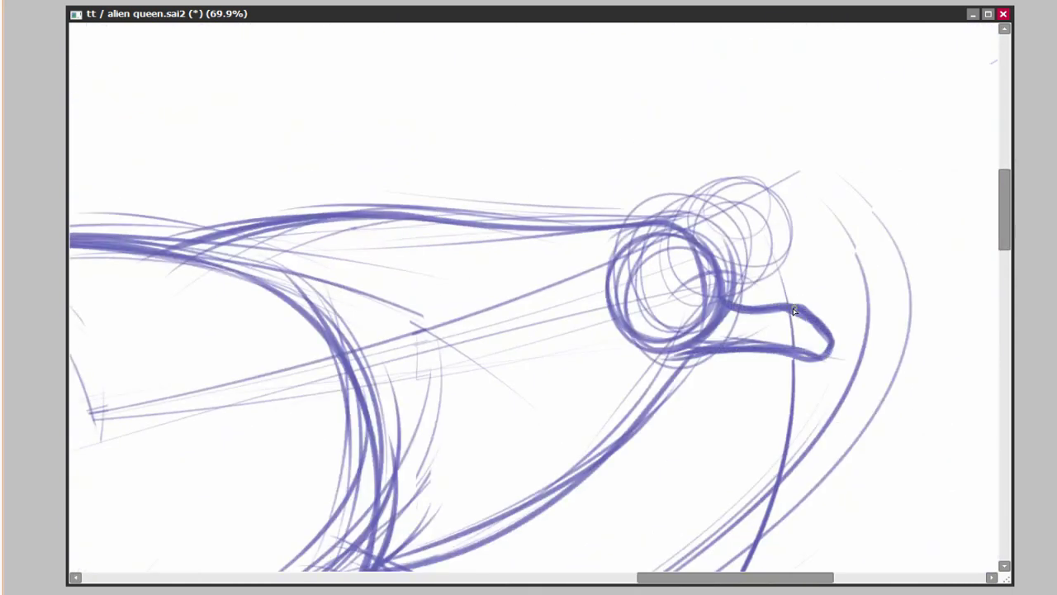
Transform the right hand's thumb so it tilts slightly clockwise from the wrist.
scroll(850, 383, down, 3)
scroll(850, 382, up, 3)
key(ctrl+t)
drag(790, 303, 810, 326)
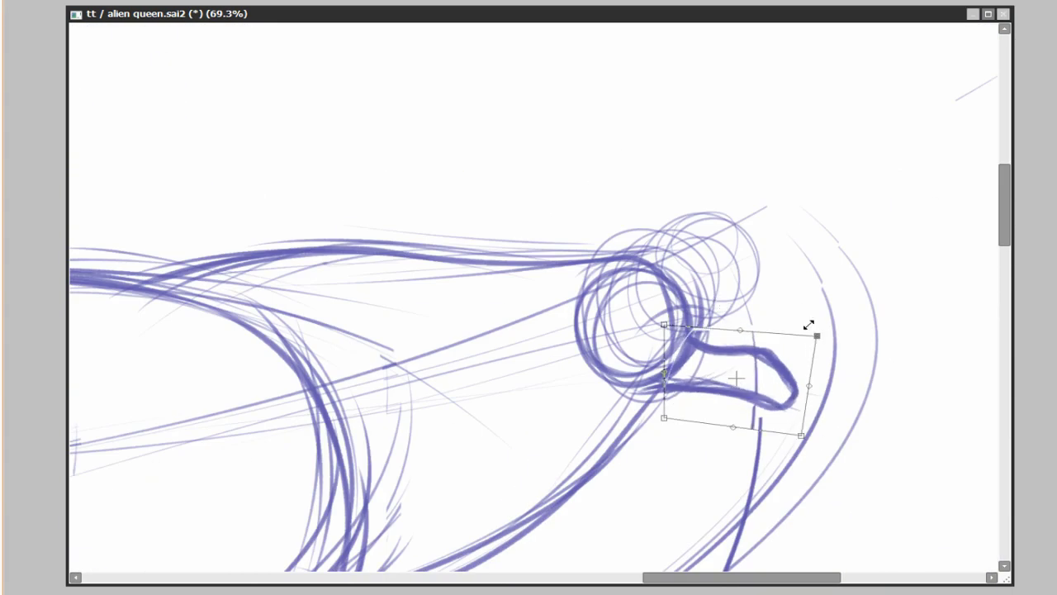
key(Return)
Sketch the long fingers of the right hand fanning up and outward from the wrist above the thumb.
drag(736, 292, 703, 328)
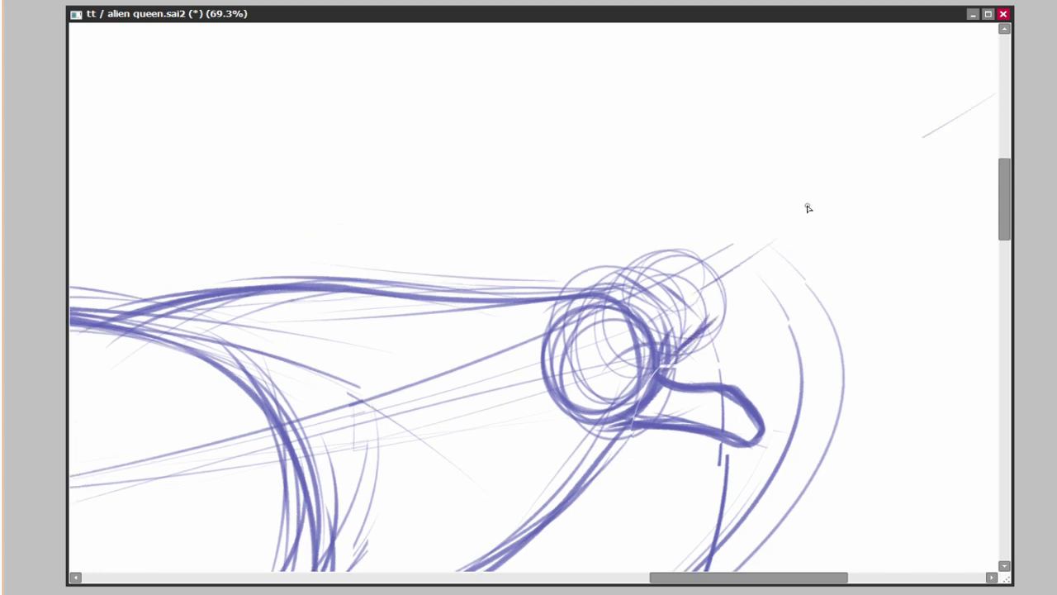
drag(794, 284, 671, 357)
mouse_move(684, 296)
mouse_down()
mouse_move(813, 225)
mouse_move(709, 327)
mouse_up()
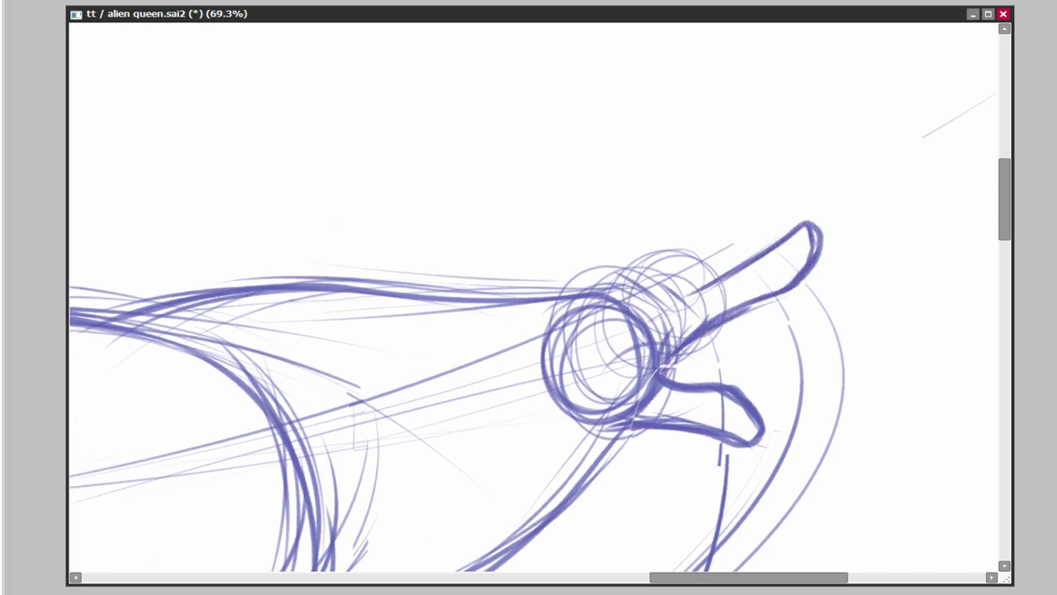
drag(652, 289, 747, 213)
drag(671, 273, 770, 205)
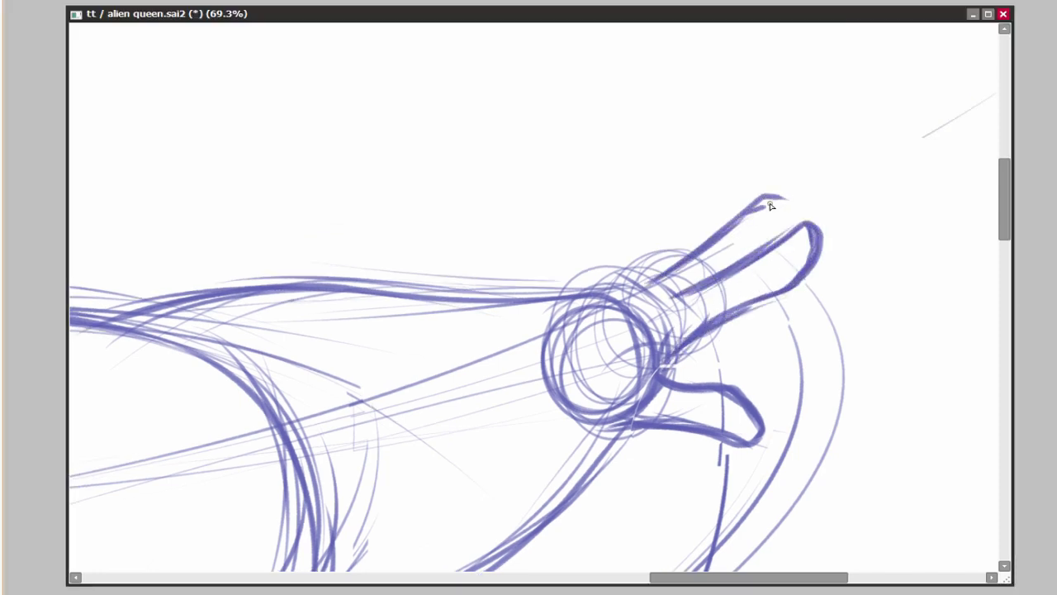
drag(665, 272, 724, 196)
drag(578, 292, 633, 228)
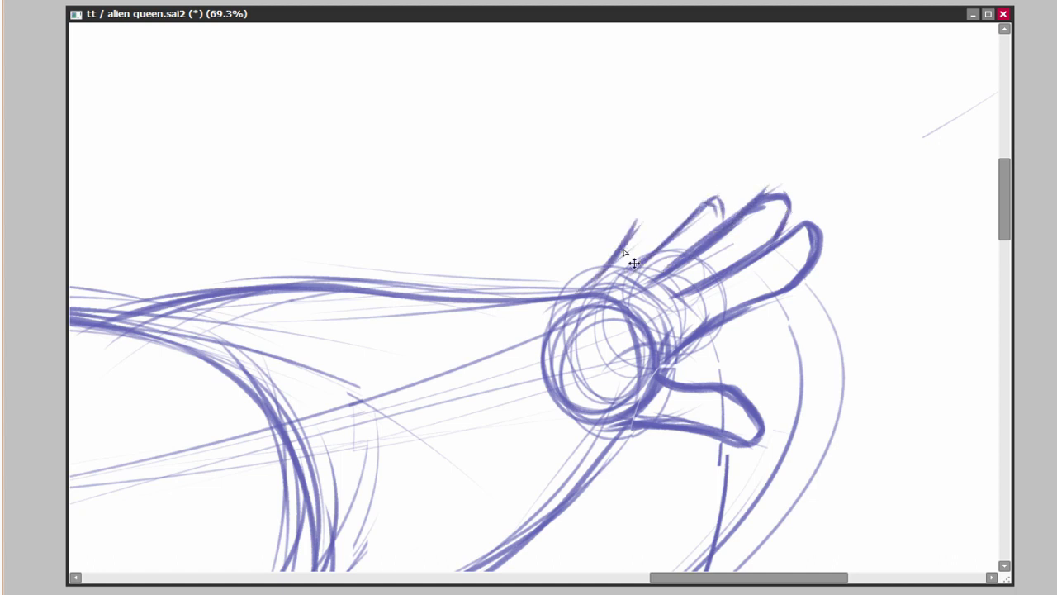
Complete the shorter fingers of the right hand and draw the palm's edge along their bases.
mouse_move(611, 268)
mouse_down()
mouse_move(639, 215)
mouse_move(686, 248)
mouse_up()
drag(665, 244, 723, 194)
drag(578, 291, 661, 200)
drag(652, 248, 613, 228)
drag(702, 298, 628, 343)
mouse_move(665, 256)
mouse_down()
mouse_move(617, 266)
mouse_move(661, 364)
mouse_up()
Try a slight transform of the fingers sketched on the right hand.
scroll(618, 266, down, 5)
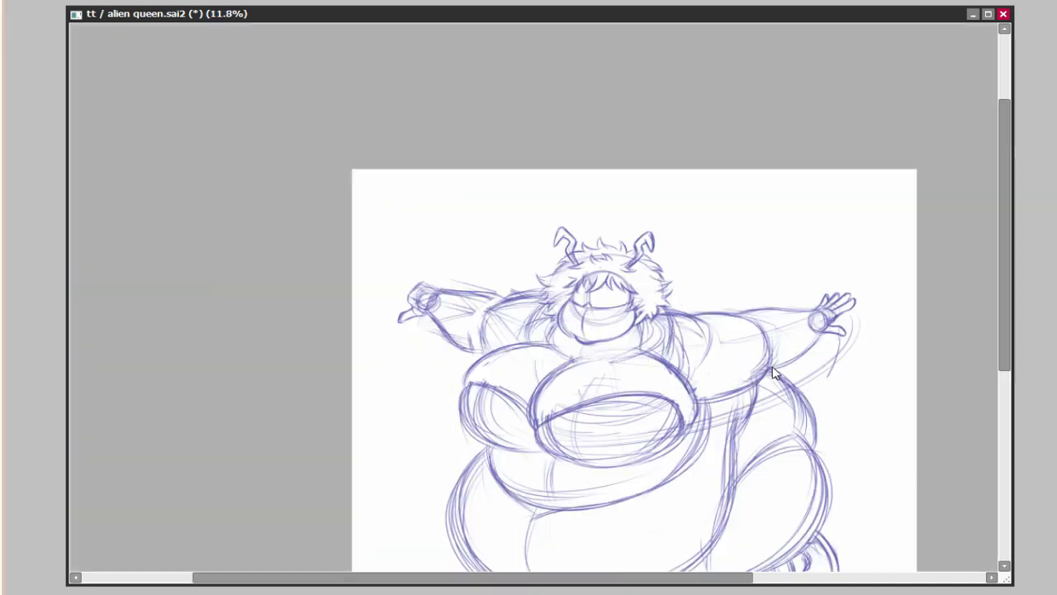
scroll(537, 247, up, 4)
key(ctrl+t)
drag(617, 218, 625, 225)
key(Return)
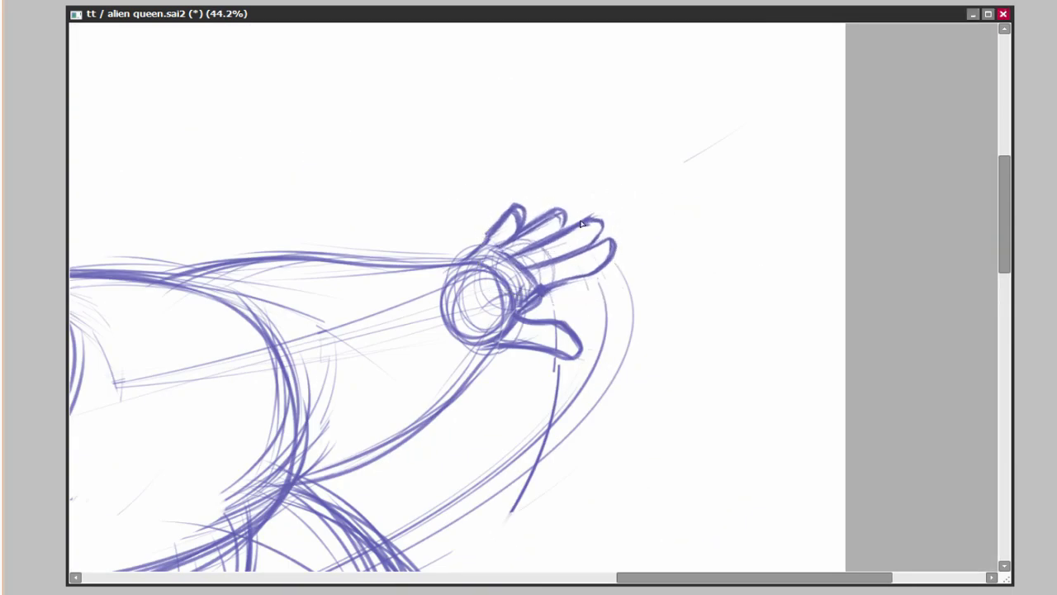
Undo the four fingers of the right hand, keeping its palm edge and thumb.
scroll(757, 372, down, 5)
scroll(572, 215, up, 5)
key(ctrl+z)
scroll(572, 216, down, 5)
scroll(529, 206, up, 5)
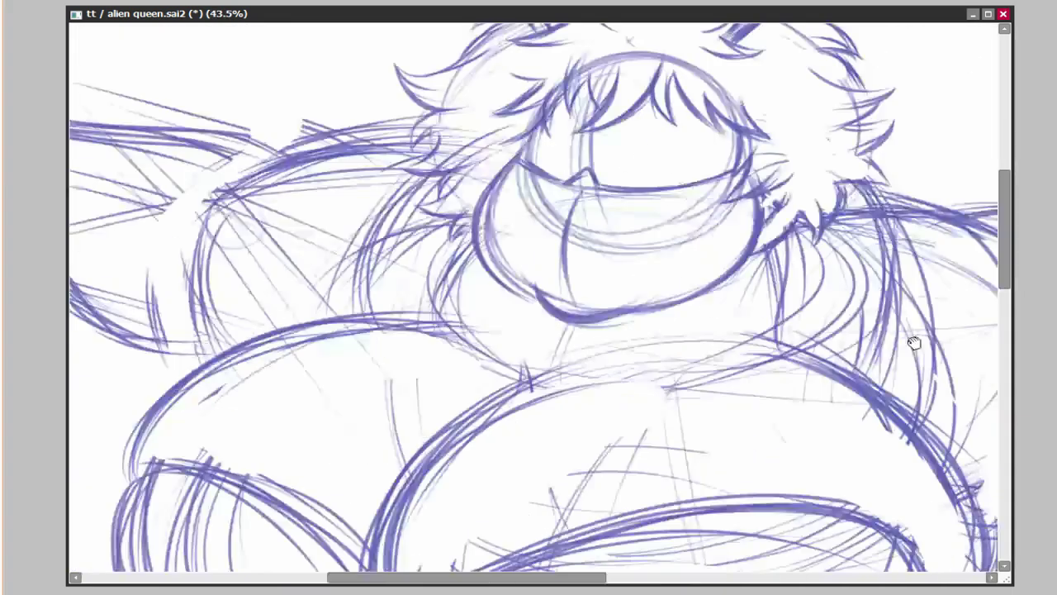
Fit a wide, tilted ellipse ruler around both outstretched arms and trace a sweeping curve across the body with it.
scroll(521, 248, down, 5)
scroll(510, 263, up, 1)
drag(280, 207, 319, 231)
drag(512, 297, 512, 338)
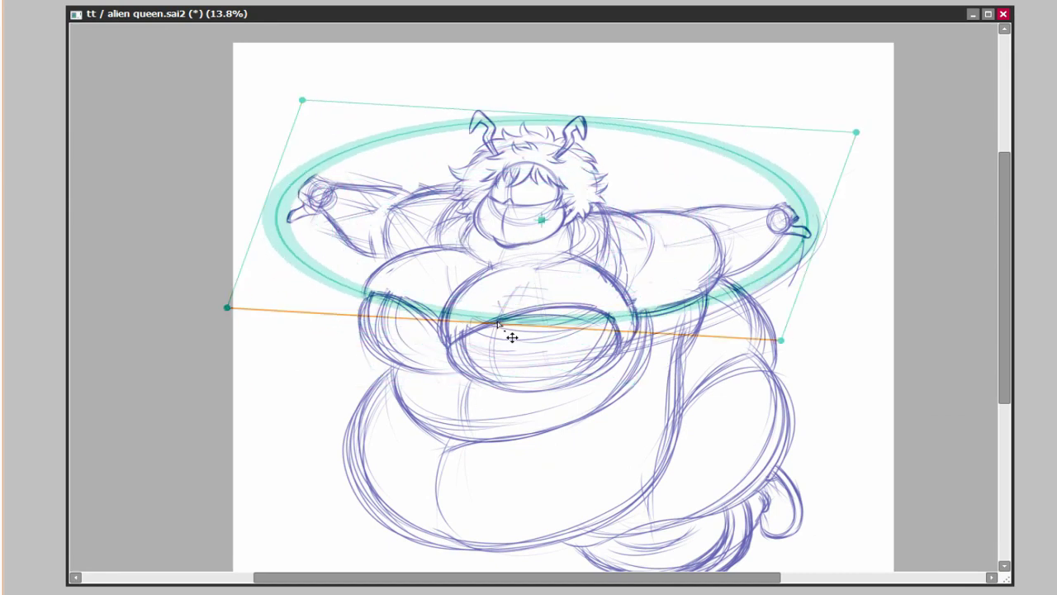
mouse_move(354, 377)
mouse_down()
mouse_move(231, 402)
mouse_move(248, 388)
mouse_up()
key(ctrl+r)
Sketch large loose arcs sweeping around and beyond the right hand toward the canvas edge.
drag(830, 248, 834, 363)
drag(724, 424, 884, 198)
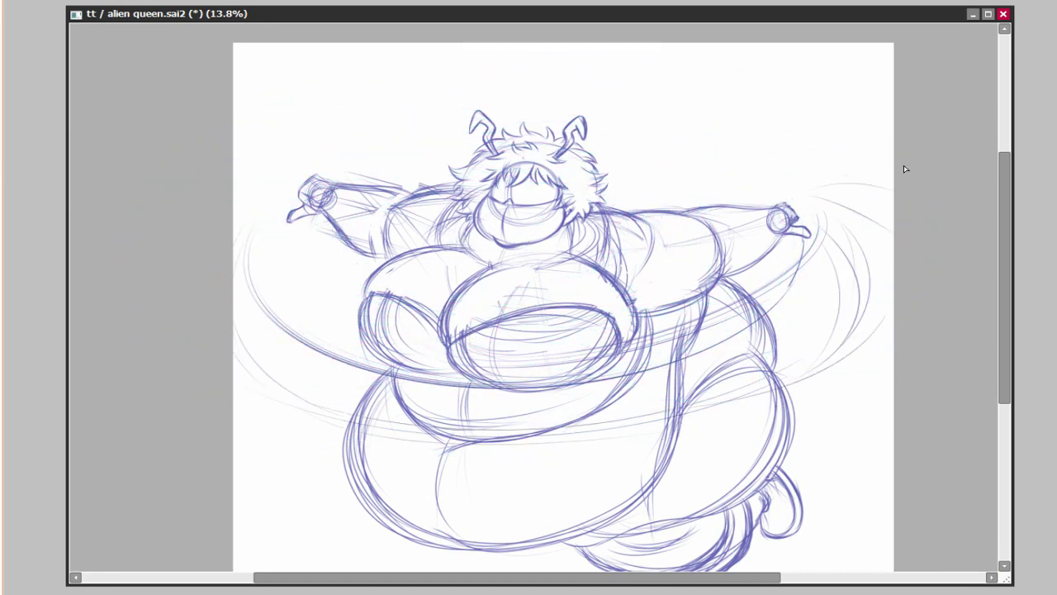
drag(925, 324, 843, 263)
Sketch a wide open grinning mouth on the lower face with a curved cheek line at its corner.
scroll(692, 348, up, 4)
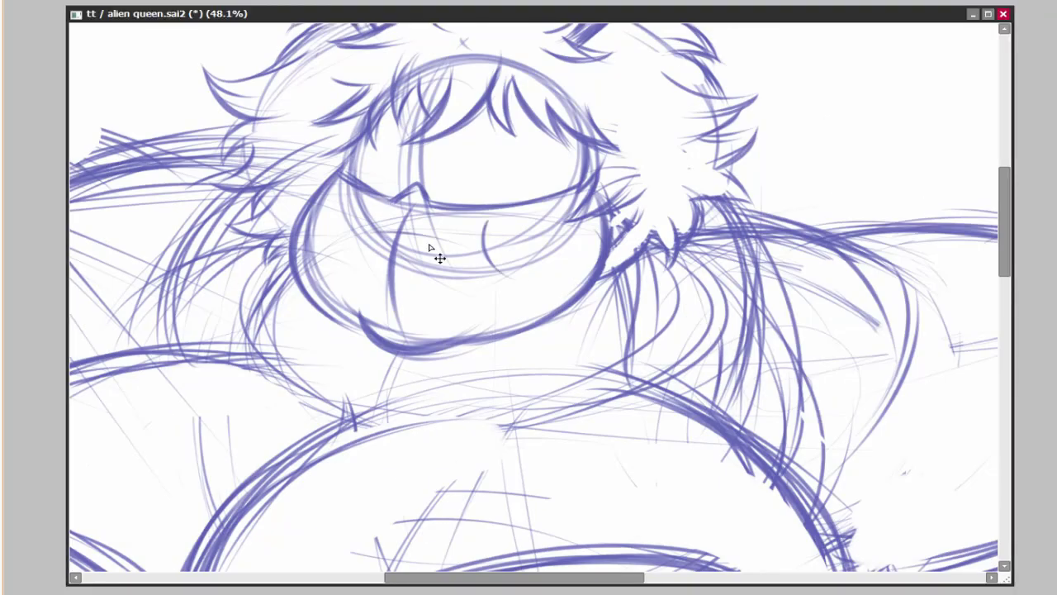
mouse_move(363, 228)
mouse_down()
mouse_move(482, 241)
mouse_move(490, 255)
mouse_up()
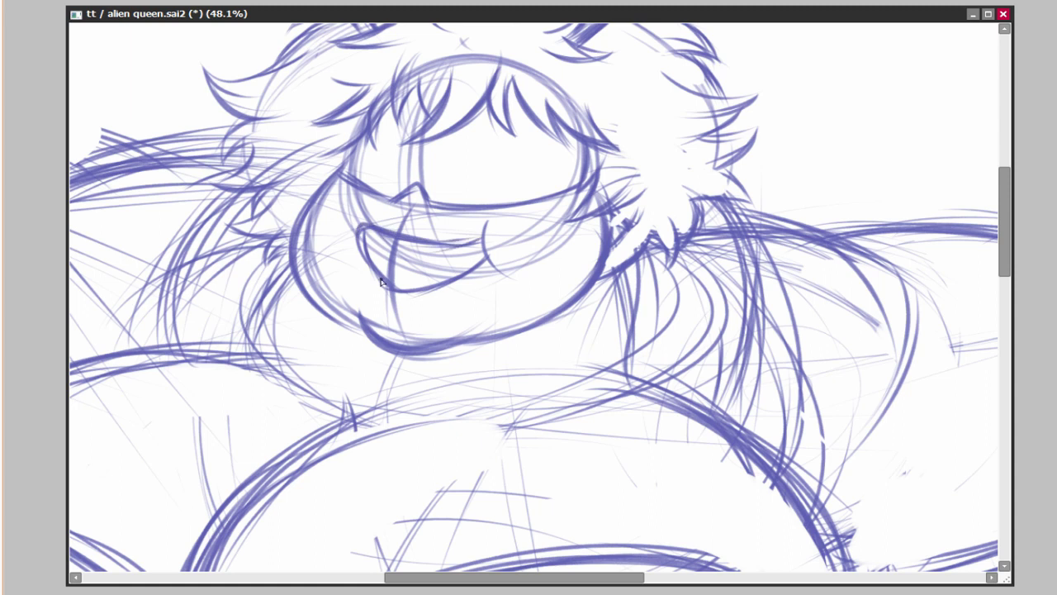
mouse_move(381, 282)
mouse_down()
mouse_move(487, 253)
mouse_move(384, 247)
mouse_move(487, 250)
mouse_up()
drag(501, 213, 480, 258)
Sketch light guide lines radiating from both palms to mark the direction and reach of the spread fingers.
scroll(479, 257, down, 2)
scroll(708, 366, down, 4)
scroll(708, 366, up, 3)
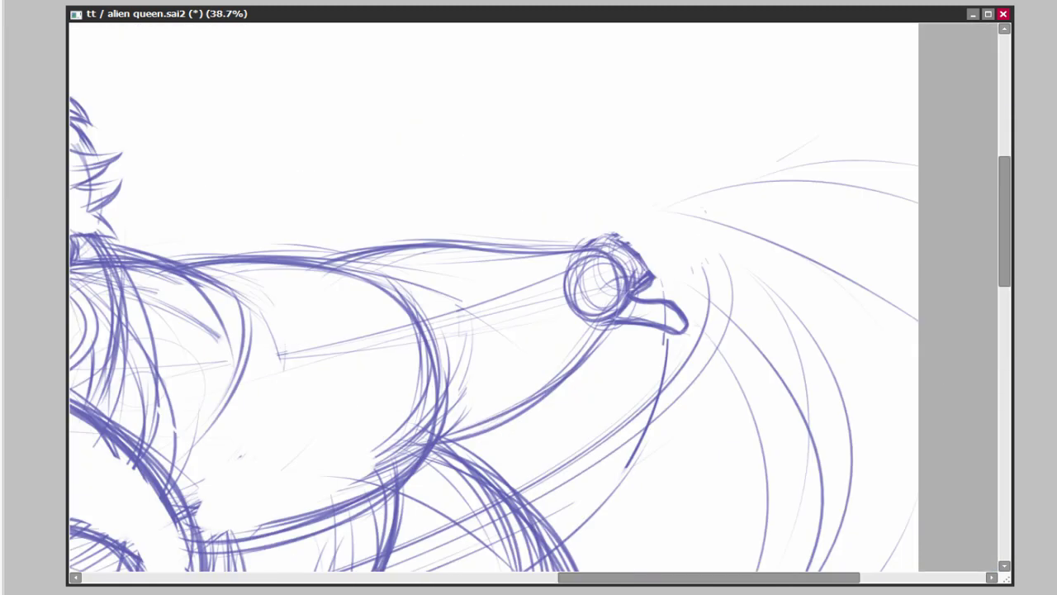
drag(619, 276, 737, 235)
drag(638, 252, 723, 201)
key(h)
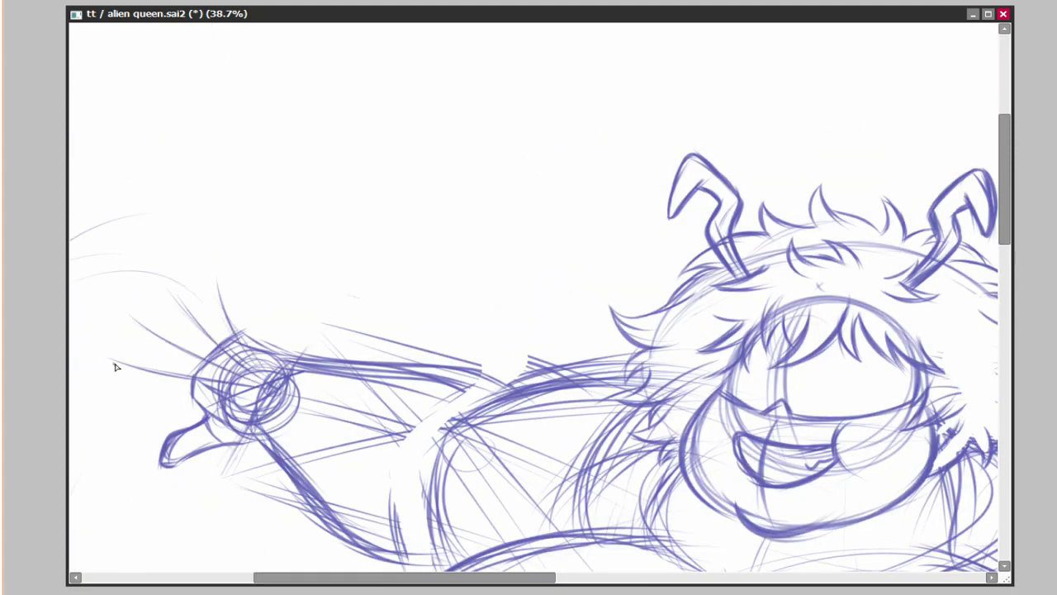
key(h)
drag(702, 366, 774, 206)
Outline both angular eyes beneath the fringe, making the one on the right side of the face larger.
scroll(760, 424, down, 5)
scroll(573, 243, up, 6)
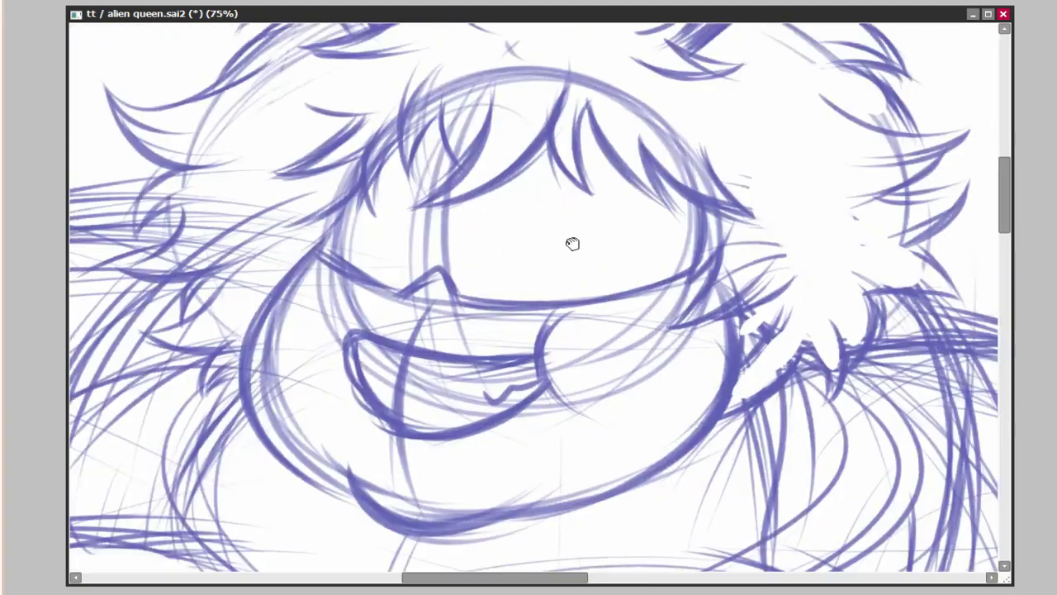
drag(573, 243, 498, 297)
mouse_move(521, 241)
mouse_down()
mouse_move(438, 273)
mouse_move(582, 265)
mouse_up()
drag(437, 281, 578, 309)
drag(575, 264, 562, 324)
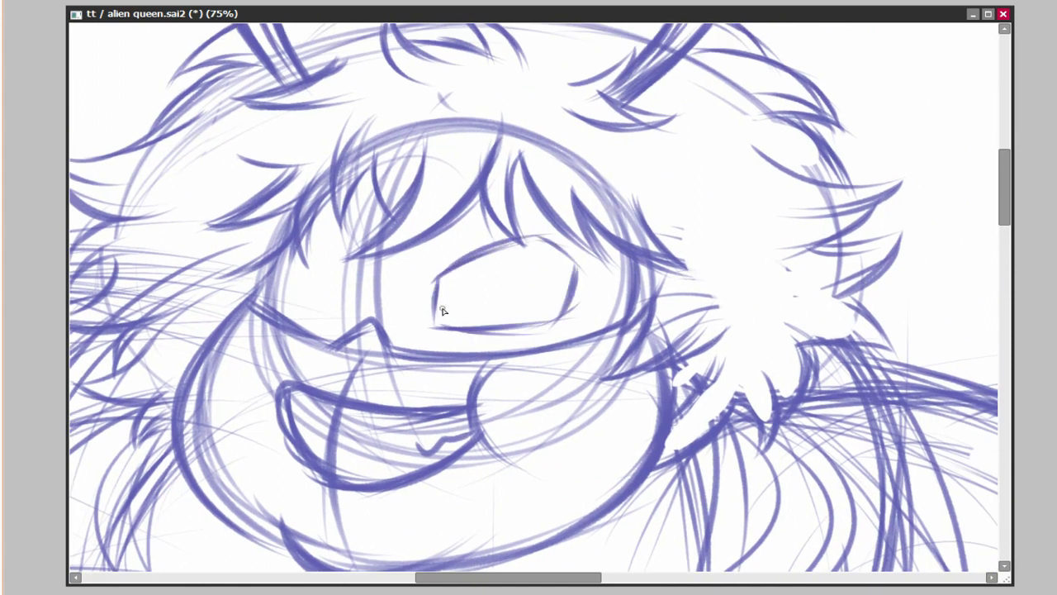
drag(437, 287, 551, 318)
mouse_move(301, 252)
mouse_down()
mouse_move(357, 266)
mouse_move(351, 273)
mouse_up()
drag(279, 291, 339, 306)
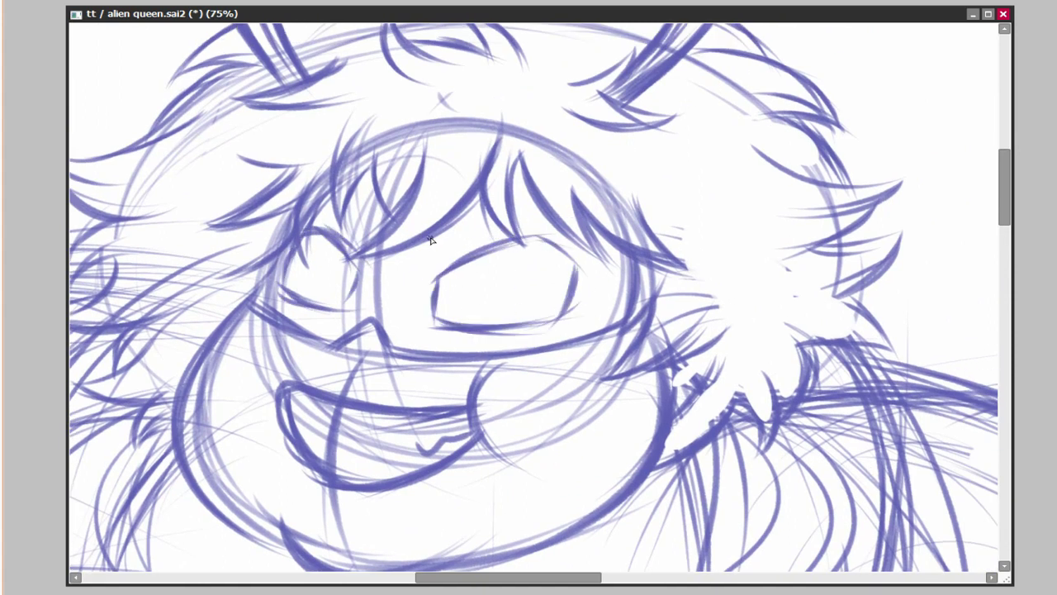
drag(430, 240, 578, 248)
Draw four rounded, tapering fingers over the guide lines of the right hand.
scroll(723, 382, down, 5)
scroll(724, 372, up, 3)
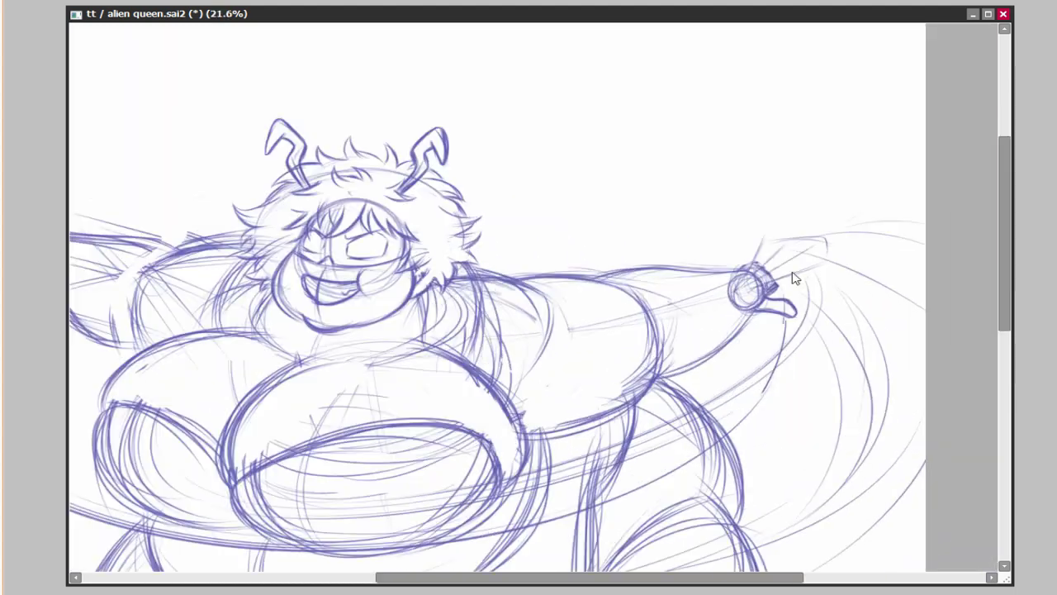
scroll(793, 279, down, 2)
scroll(628, 368, up, 6)
drag(467, 324, 581, 286)
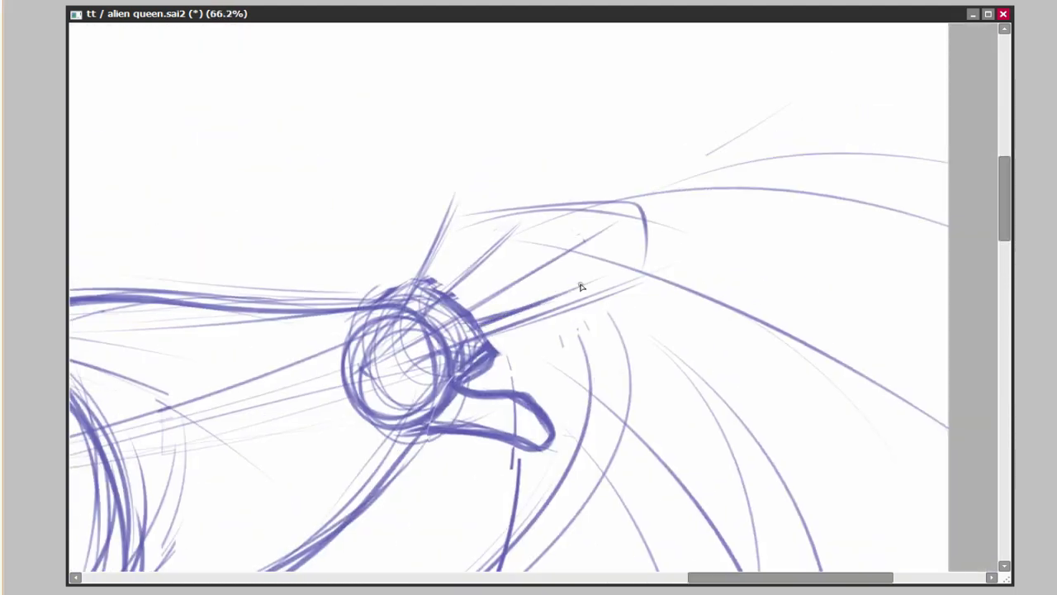
mouse_move(478, 318)
mouse_down()
mouse_move(632, 266)
mouse_move(483, 357)
mouse_move(578, 248)
mouse_up()
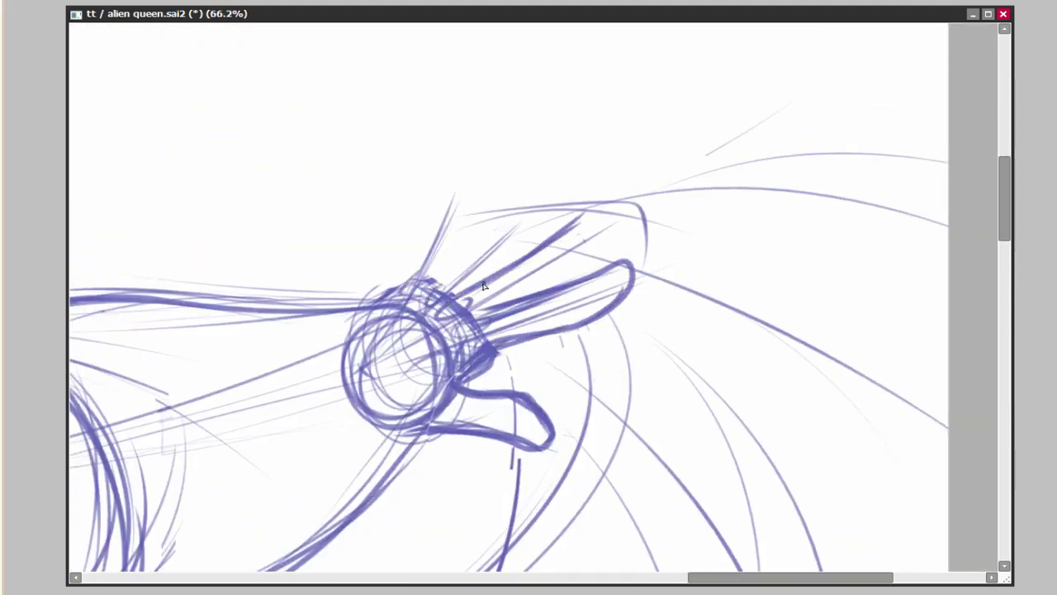
mouse_move(496, 273)
mouse_down()
mouse_move(603, 233)
mouse_move(477, 310)
mouse_move(573, 276)
mouse_up()
mouse_move(438, 285)
mouse_down()
mouse_move(508, 213)
mouse_move(514, 252)
mouse_up()
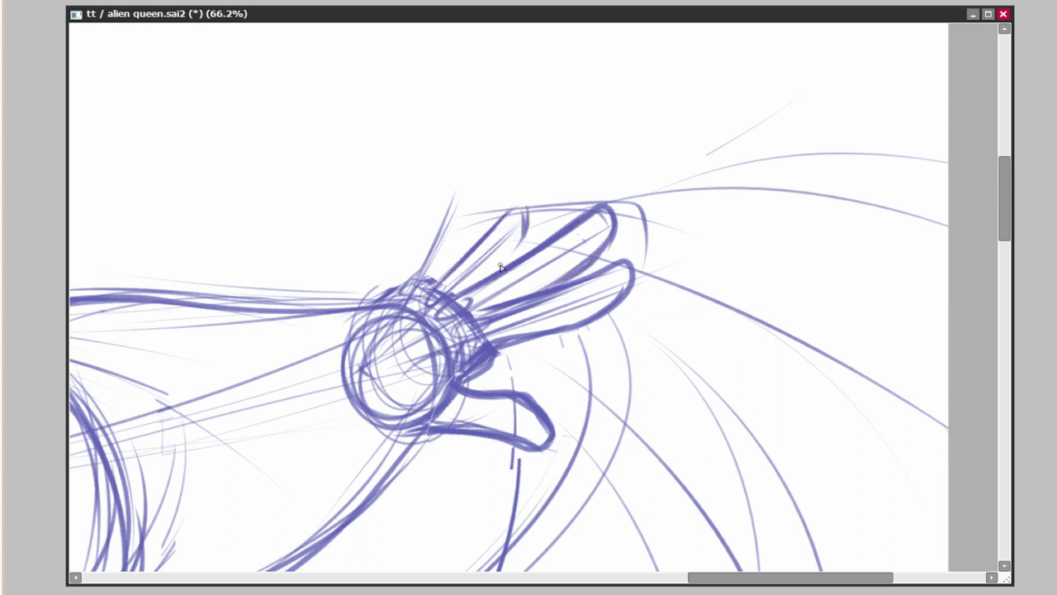
mouse_move(508, 214)
mouse_down()
mouse_move(413, 282)
mouse_move(449, 221)
mouse_up()
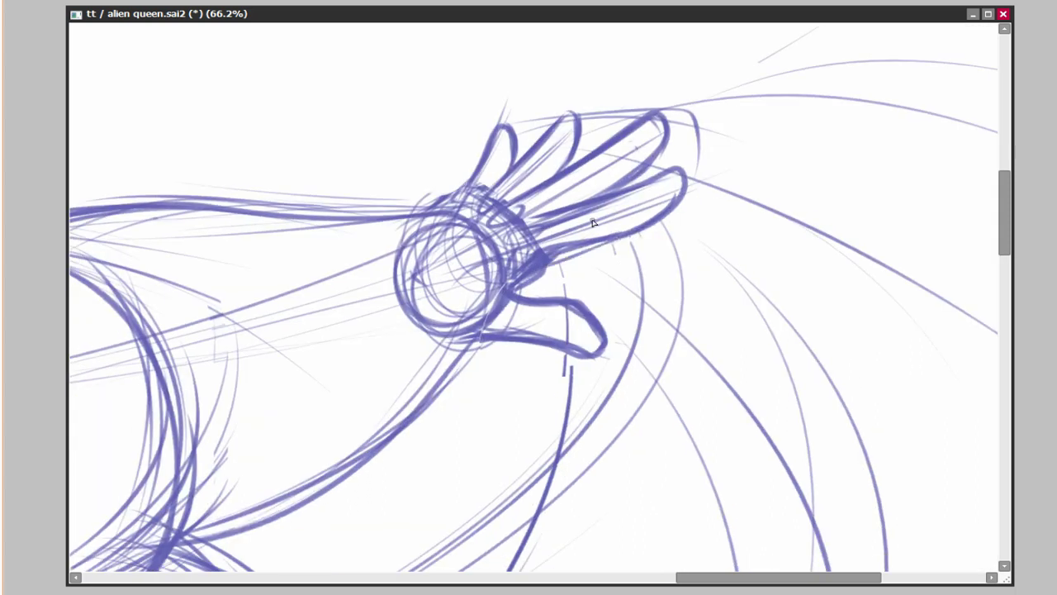
Reinforce the right hand's finger contours with heavier strokes along their edges and tips.
drag(616, 202, 545, 264)
drag(624, 208, 550, 291)
drag(654, 277, 566, 326)
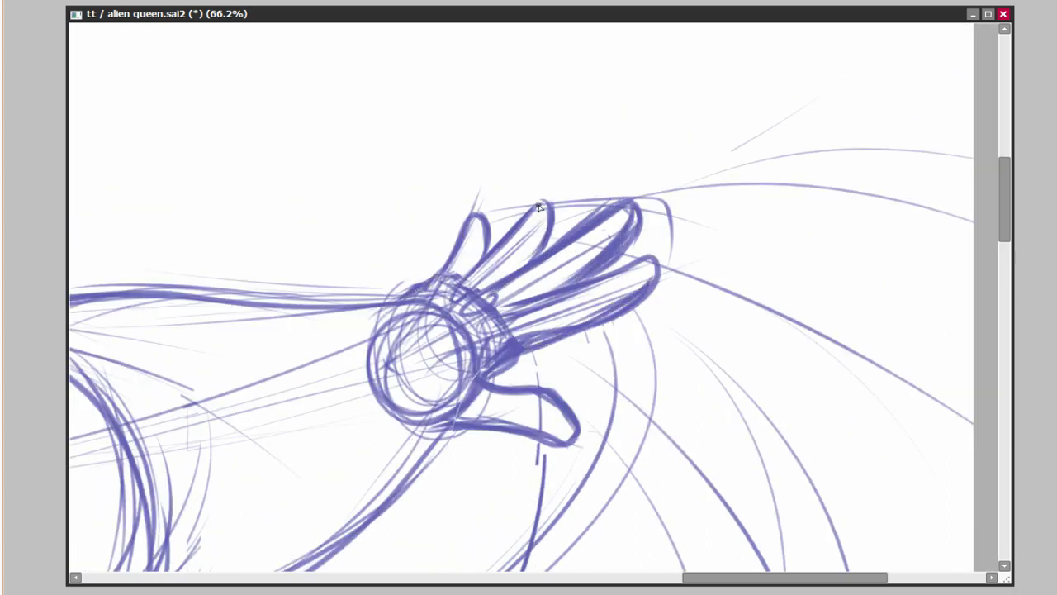
drag(545, 203, 528, 258)
drag(484, 227, 467, 273)
Erase the construction lines inside the right palm and lowest finger, and redraw the join between thumb and palm.
key(e)
mouse_move(646, 281)
mouse_down()
mouse_move(435, 369)
mouse_move(438, 326)
mouse_move(537, 307)
mouse_move(496, 302)
mouse_up()
scroll(689, 337, up, 3)
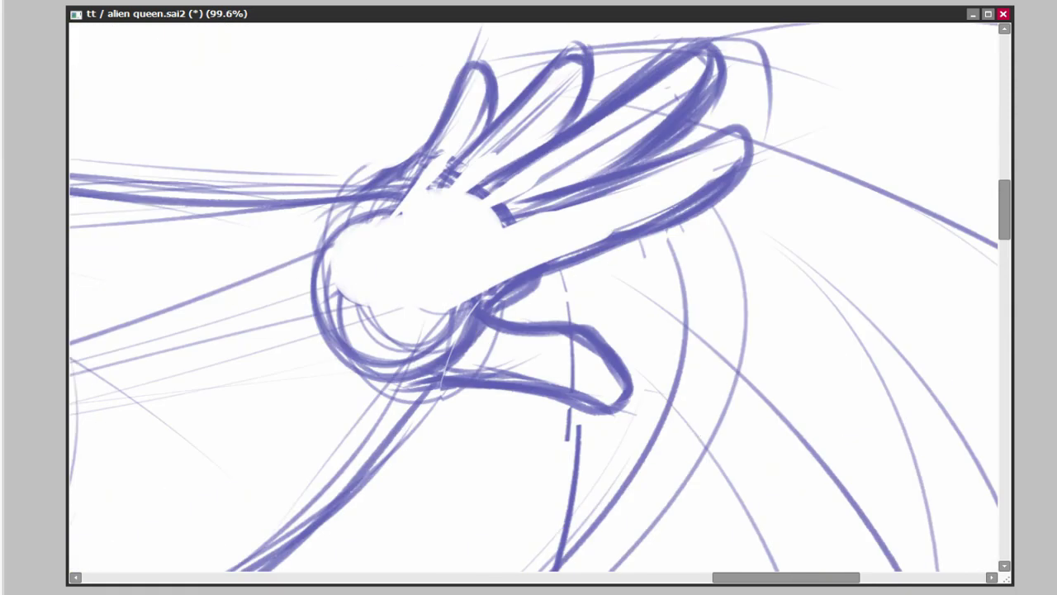
mouse_move(446, 347)
mouse_down()
mouse_move(586, 252)
mouse_move(475, 315)
mouse_up()
key(n)
drag(471, 371, 355, 393)
drag(564, 277, 570, 421)
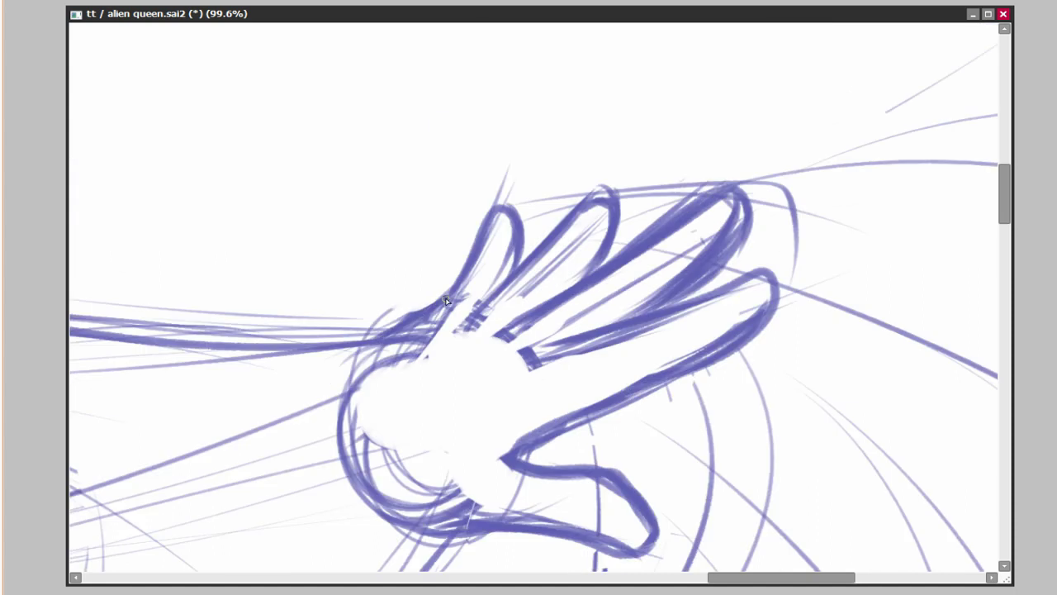
Draw four rounded fingers over the left hand's guide lines and strengthen the contour from the hand into the wrist.
scroll(429, 397, up, 3)
scroll(279, 329, down, 6)
scroll(279, 328, up, 3)
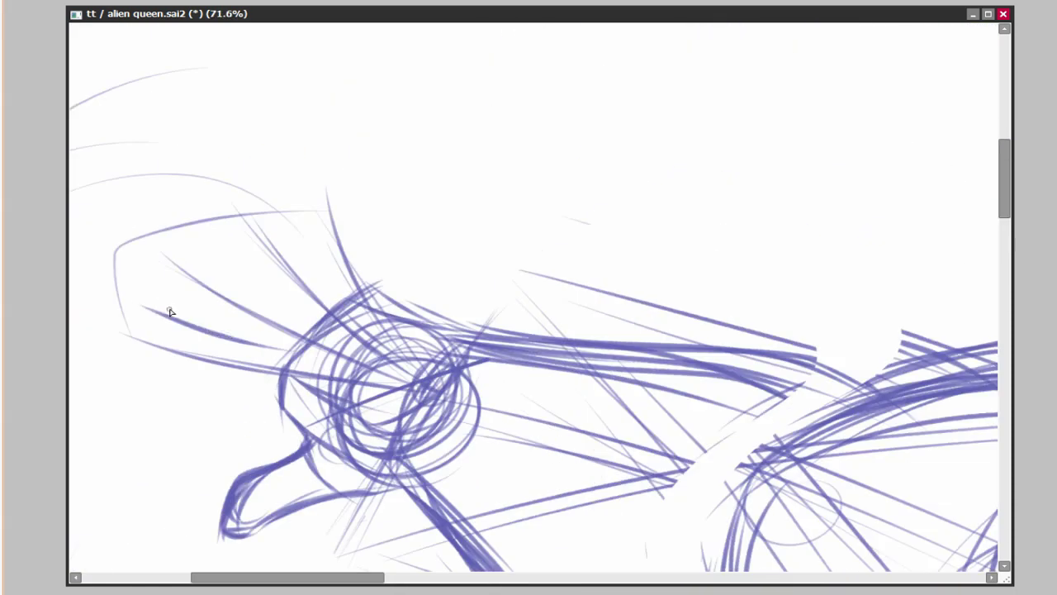
mouse_move(167, 309)
mouse_down()
mouse_move(134, 351)
mouse_move(285, 400)
mouse_up()
drag(161, 248, 227, 272)
mouse_move(314, 322)
mouse_down()
mouse_move(160, 253)
mouse_move(273, 335)
mouse_up()
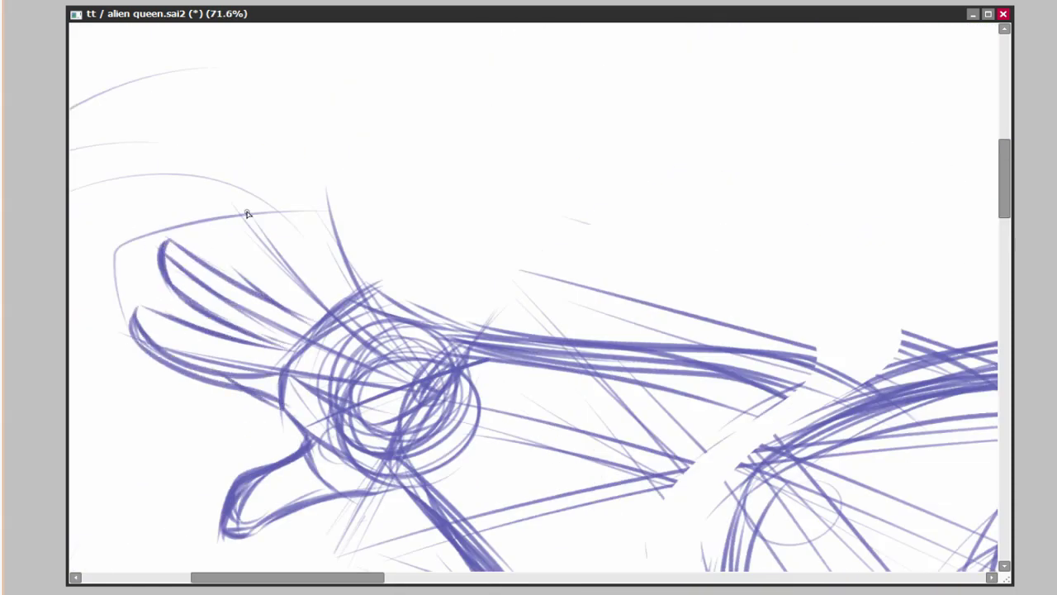
mouse_move(246, 212)
mouse_down()
mouse_move(331, 302)
mouse_move(319, 234)
mouse_up()
mouse_move(359, 297)
mouse_down()
mouse_move(316, 231)
mouse_move(446, 343)
mouse_up()
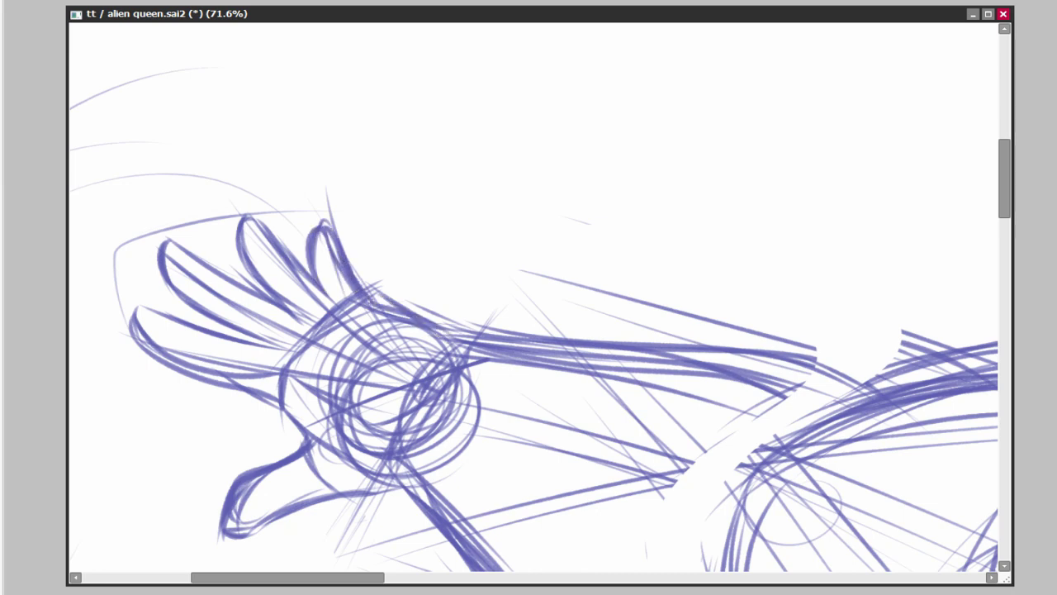
Select the right hand's four fingers and upper palm, and adjust their angle and placement slightly.
scroll(446, 343, down, 5)
scroll(578, 313, up, 3)
drag(529, 247, 523, 248)
key(ctrl+t)
mouse_move(614, 381)
mouse_down()
mouse_move(622, 375)
mouse_move(615, 380)
mouse_up()
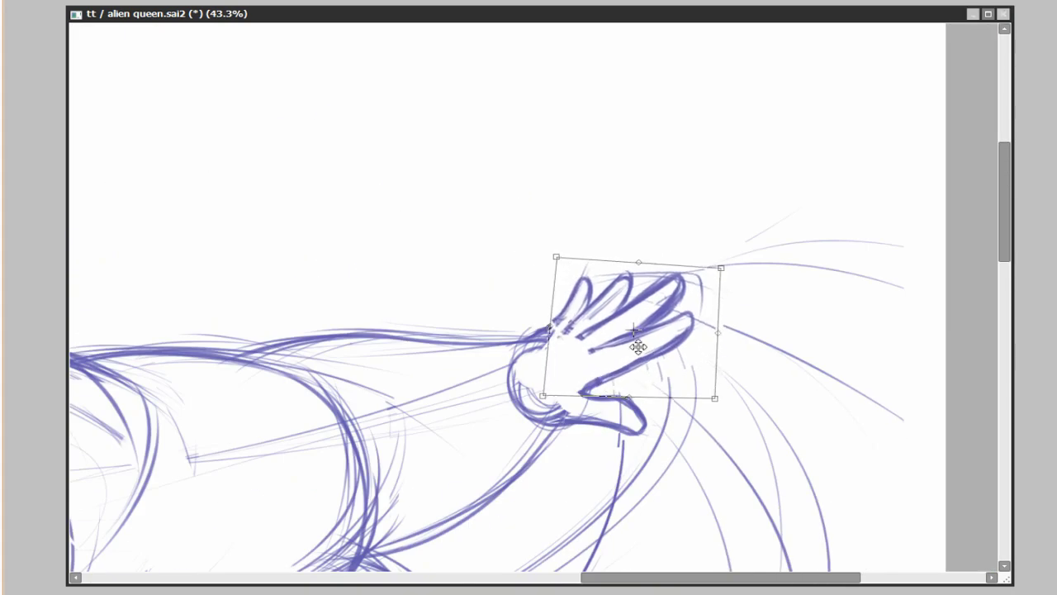
key(Return)
Select each outstretched hand in turn, adjust its placement, and erase overlapping lines where the right wrist joins the arm.
scroll(336, 297, down, 5)
scroll(336, 298, up, 2)
mouse_move(357, 401)
mouse_down()
mouse_move(375, 344)
mouse_move(255, 389)
mouse_move(226, 431)
mouse_move(379, 455)
mouse_up()
drag(203, 306, 199, 304)
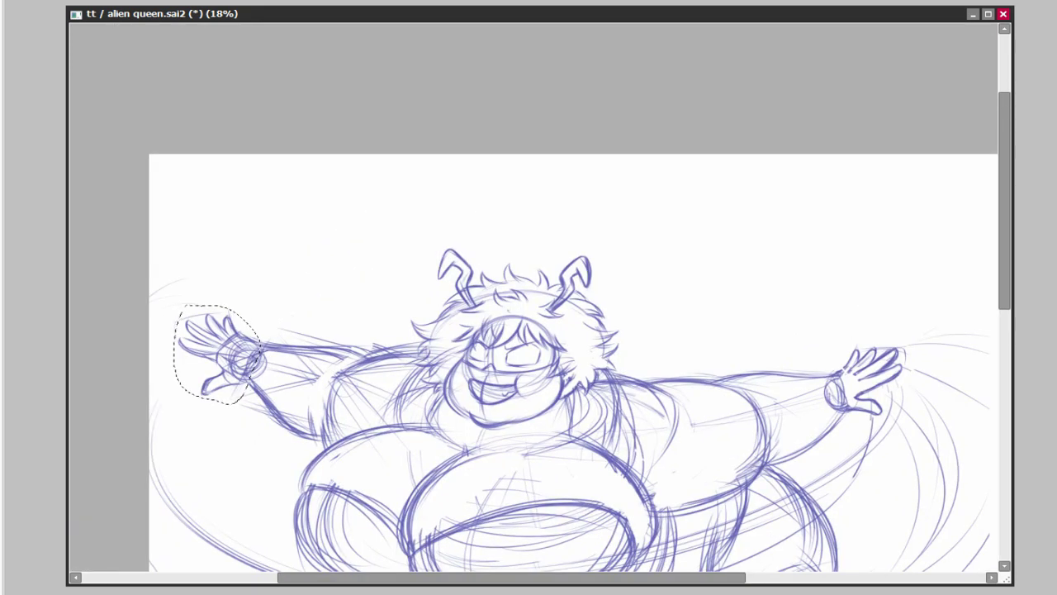
mouse_move(835, 300)
mouse_down()
mouse_move(850, 331)
mouse_move(834, 343)
mouse_up()
key(ctrl+t)
key(Return)
scroll(864, 391, up, 5)
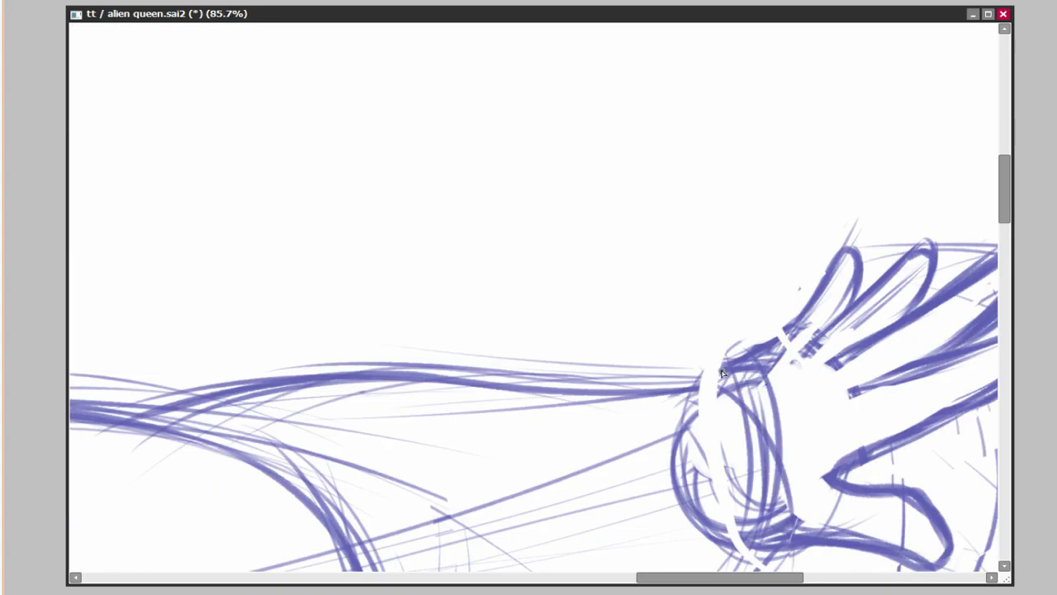
Draw an upright oval iris inside each eye.
scroll(864, 391, down, 7)
scroll(453, 361, up, 7)
drag(447, 351, 459, 350)
key(ctrl+z)
mouse_move(289, 326)
mouse_down()
mouse_move(281, 347)
mouse_move(291, 314)
mouse_up()
scroll(696, 251, down, 3)
scroll(696, 250, up, 3)
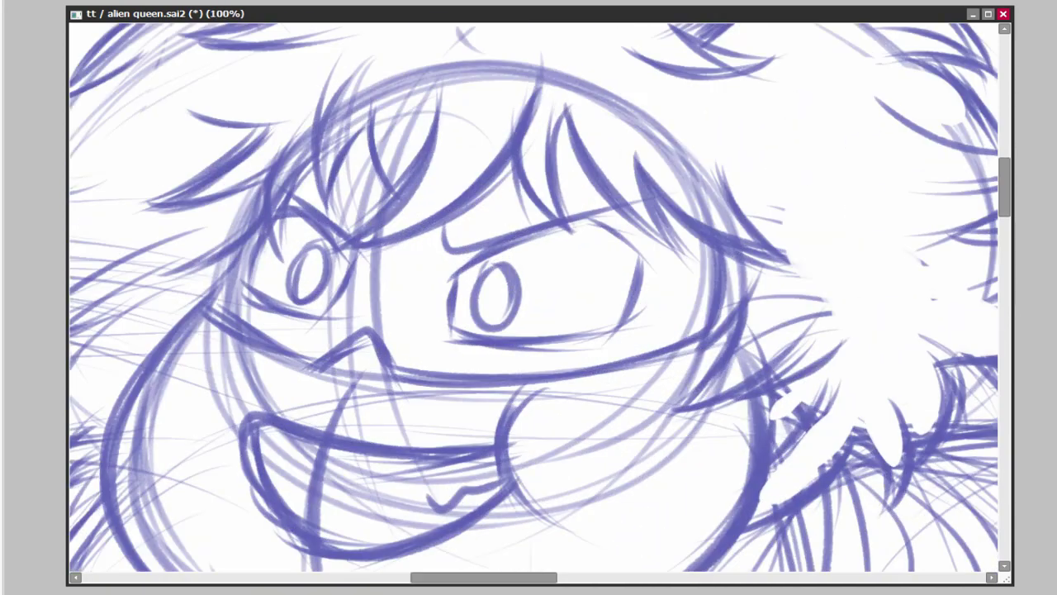
Add small oval pupils and highlights to the irises and short lashes at the right eye's outer corner.
drag(519, 296, 558, 294)
scroll(420, 331, right, 2)
drag(562, 245, 628, 239)
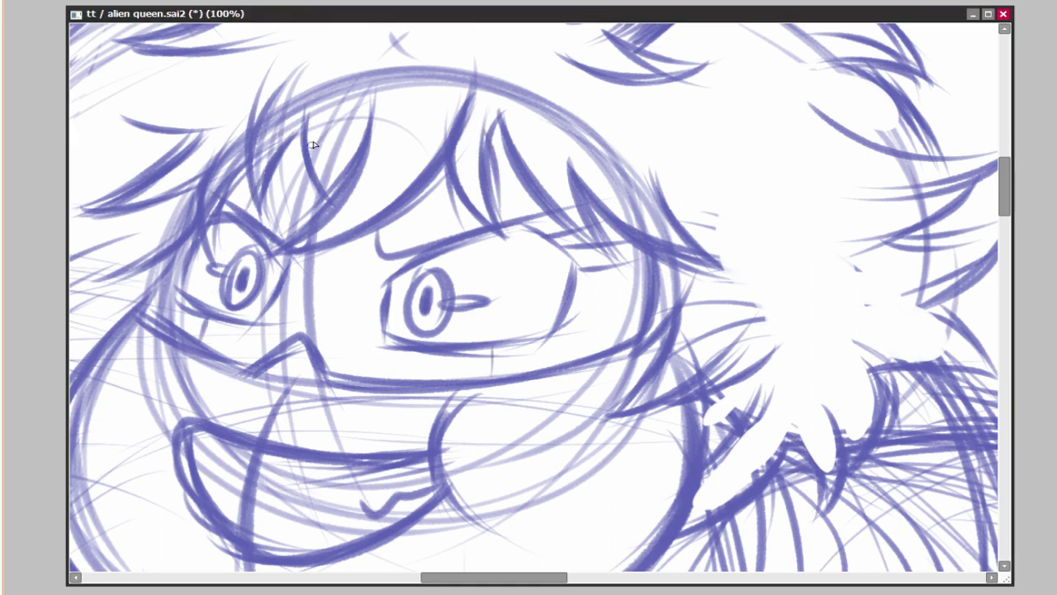
scroll(314, 141, down, 3)
scroll(560, 230, up, 3)
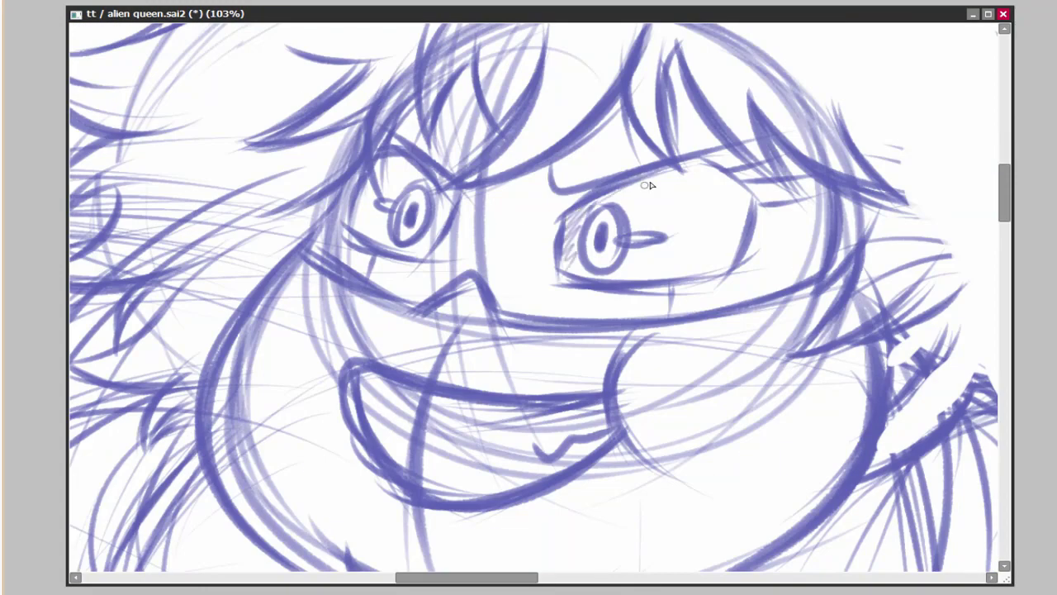
Shade the area around both irises with diagonal hatching inside the eye outlines.
mouse_move(650, 182)
mouse_down()
mouse_move(720, 207)
mouse_move(694, 217)
mouse_up()
drag(388, 166, 446, 244)
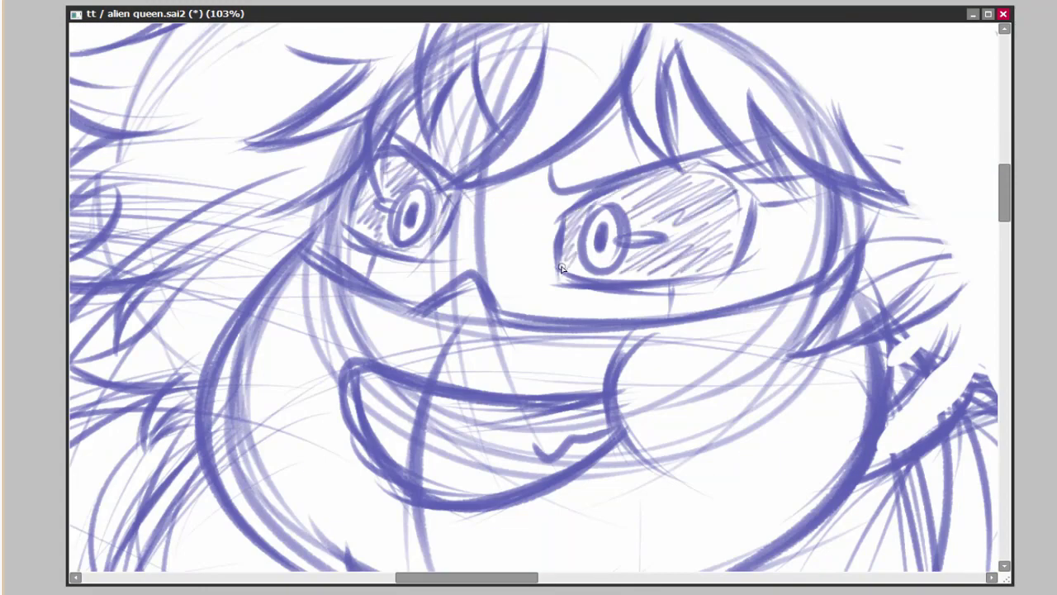
drag(620, 223, 727, 178)
drag(636, 277, 735, 215)
scroll(670, 343, down, 6)
scroll(670, 343, up, 5)
scroll(644, 339, down, 10)
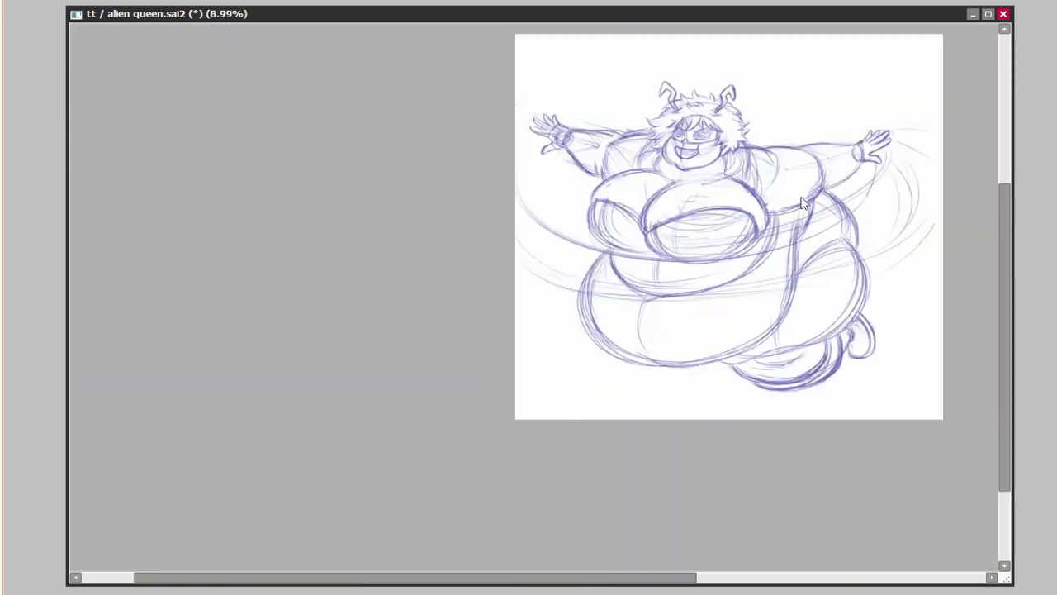
Sketch a wavy red ring of liquid sweeping from hand to hand around the body, following the curved guide lines.
scroll(614, 337, up, 5)
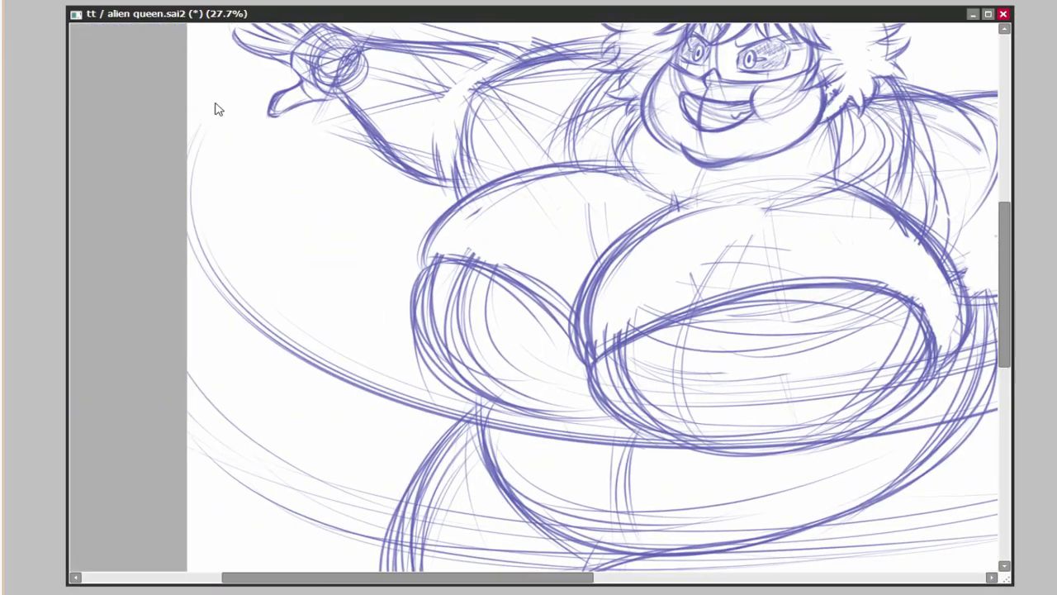
scroll(199, 132, down, 2)
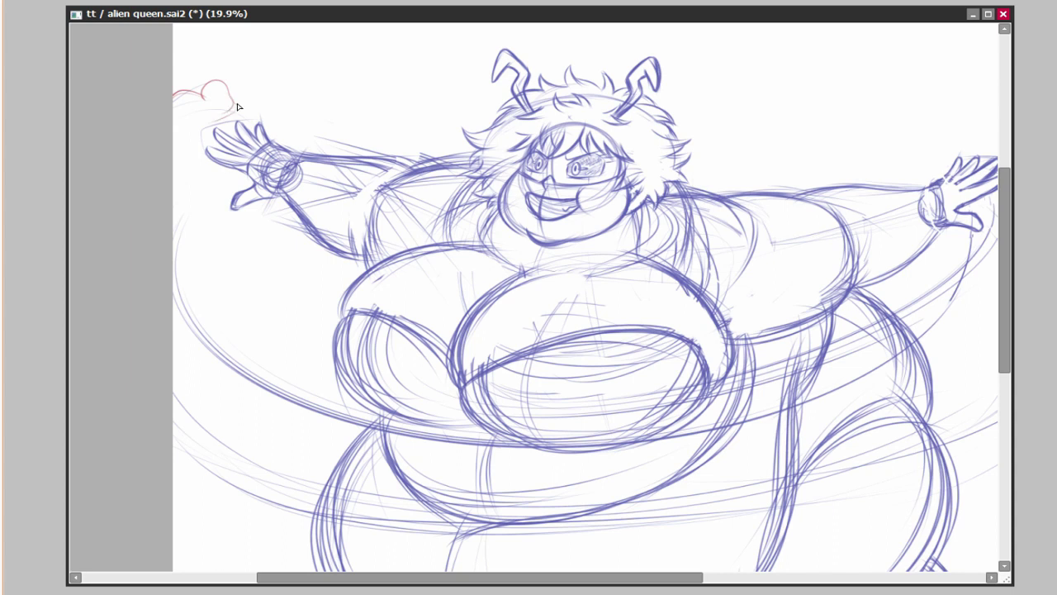
scroll(276, 449, down, 2)
mouse_move(176, 279)
mouse_down()
mouse_move(307, 411)
mouse_move(801, 281)
mouse_up()
mouse_move(883, 205)
mouse_down()
mouse_move(366, 493)
mouse_move(182, 400)
mouse_up()
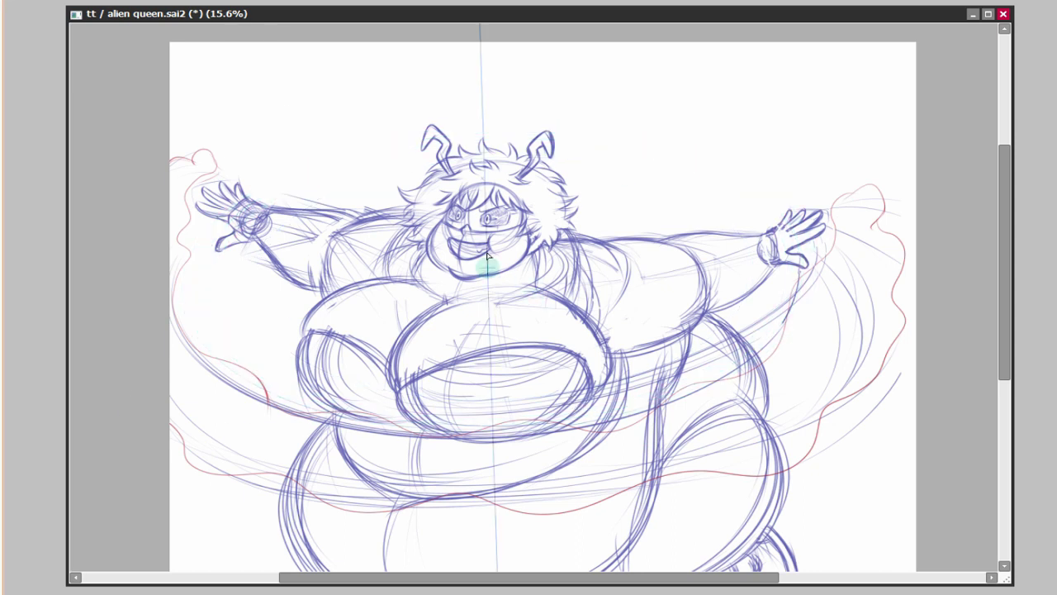
Draw red guide lines radiating outward and add long drips and splash shapes along the ring's lower edge.
drag(484, 347, 769, 348)
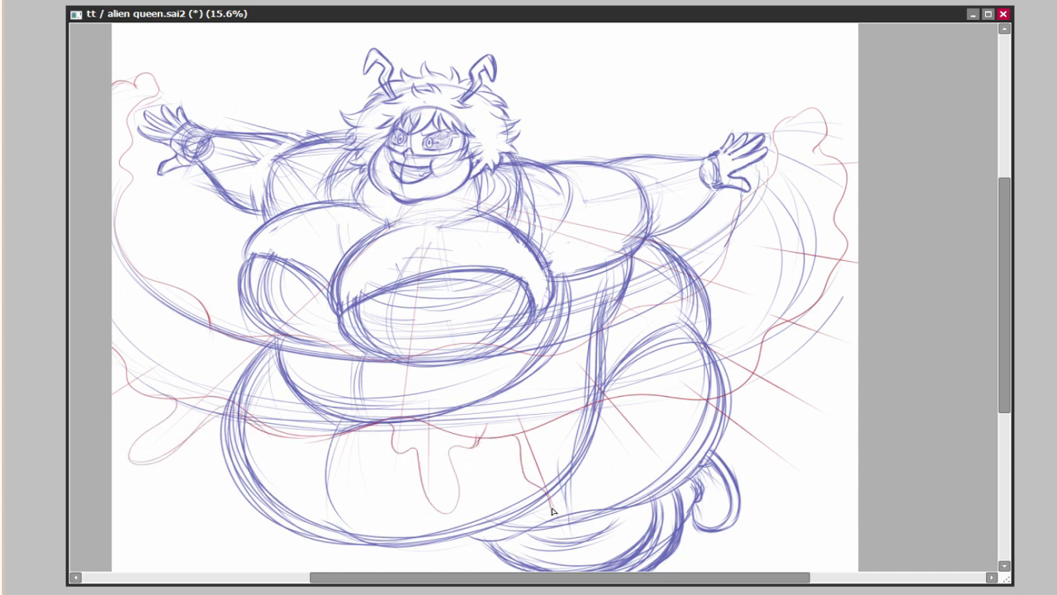
mouse_move(516, 445)
mouse_down()
mouse_move(633, 402)
mouse_move(762, 404)
mouse_move(804, 307)
mouse_up()
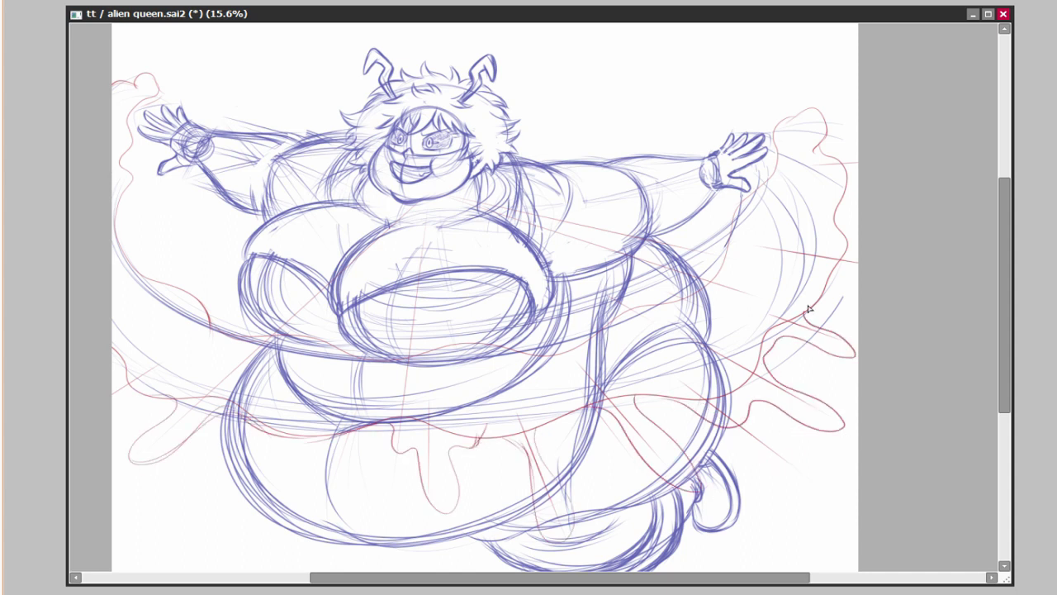
scroll(396, 401, left, 2)
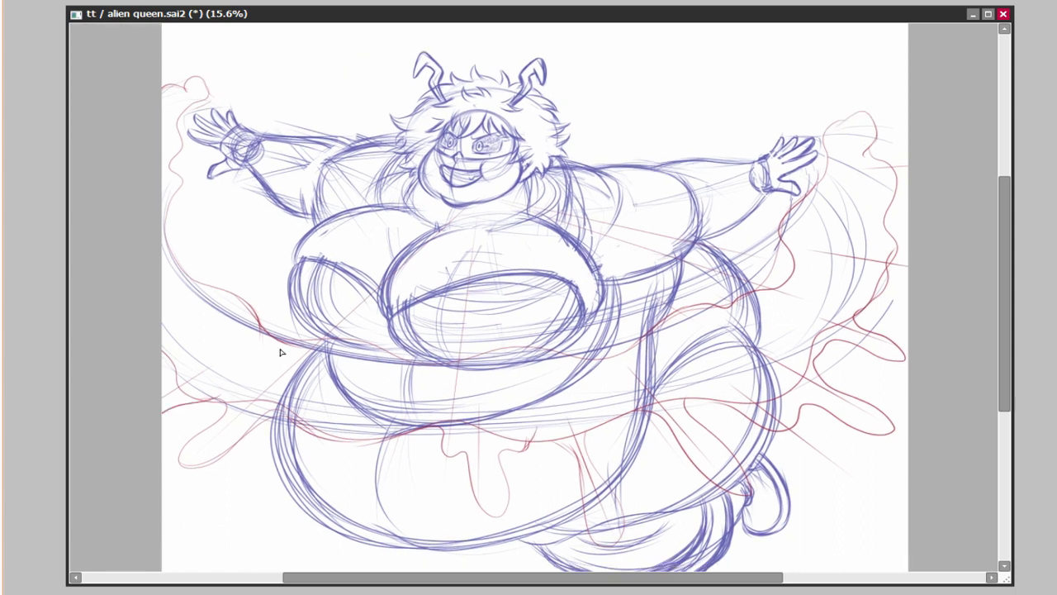
Add loose red droplets around the ring and curling splash strokes above both hands.
scroll(279, 354, down, 3)
scroll(495, 418, right, 2)
scroll(812, 465, right, 1)
scroll(776, 388, up, 3)
scroll(776, 388, left, 1)
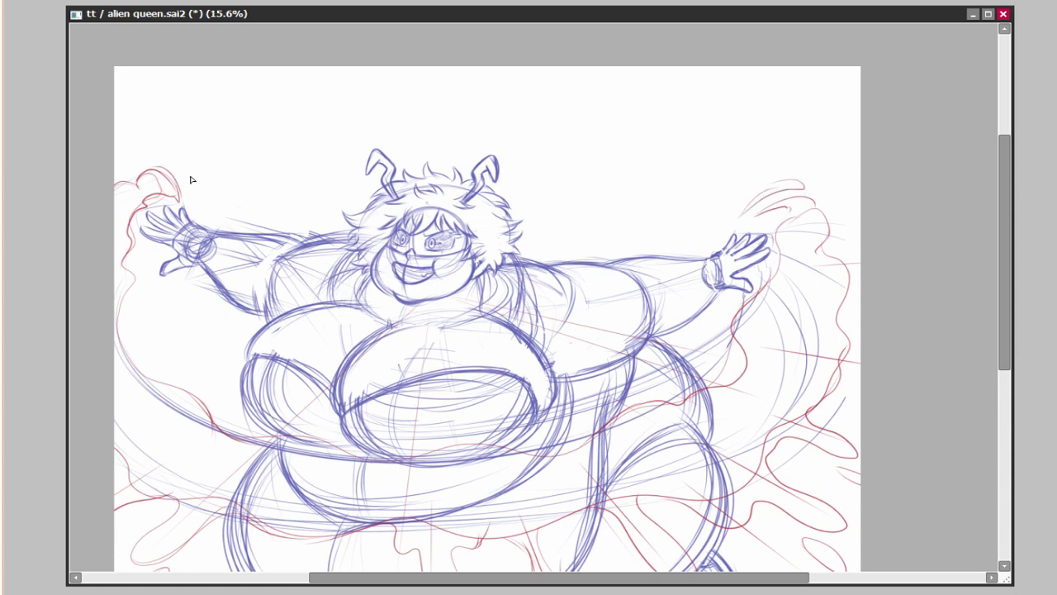
Add extra red splash strokes beside the left hand and along the ring's right edge.
scroll(732, 184, down, 3)
scroll(760, 322, up, 2)
scroll(760, 321, right, 2)
scroll(751, 279, up, 1)
scroll(752, 306, down, 1)
scroll(753, 306, left, 1)
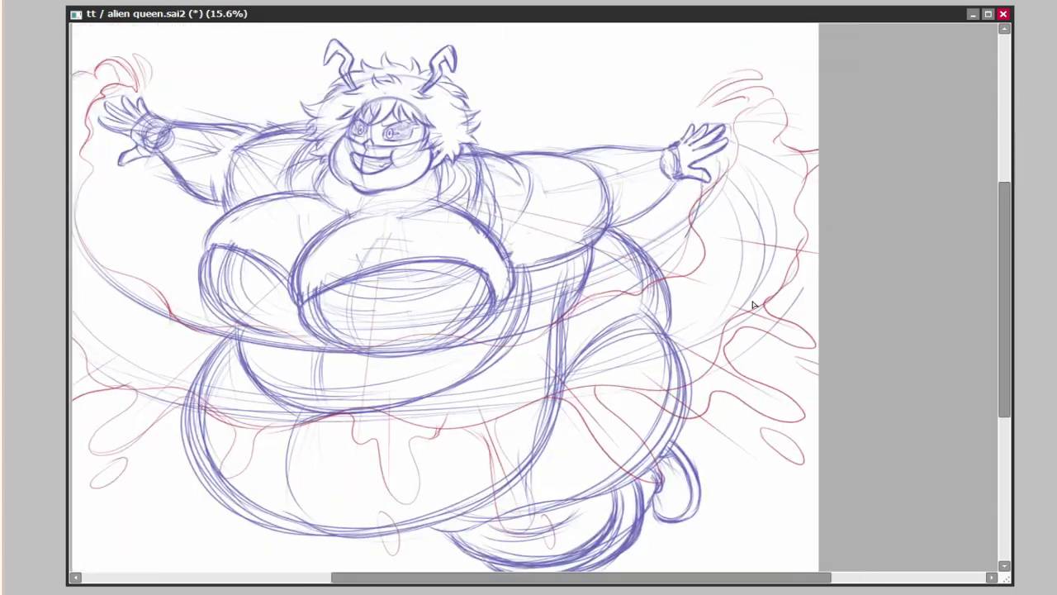
Sketch a rounded thigh behind the belly's lower left side with a small foot beneath it.
scroll(753, 306, down, 2)
scroll(760, 310, up, 1)
scroll(239, 348, left, 2)
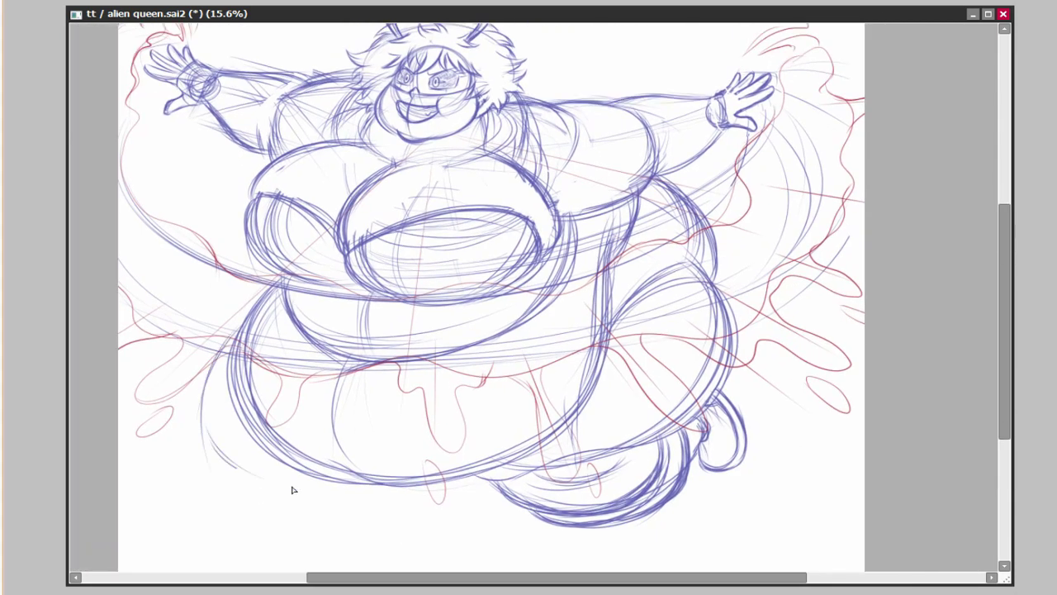
mouse_move(292, 490)
mouse_down()
mouse_move(206, 455)
mouse_move(245, 465)
mouse_move(323, 446)
mouse_move(396, 492)
mouse_up()
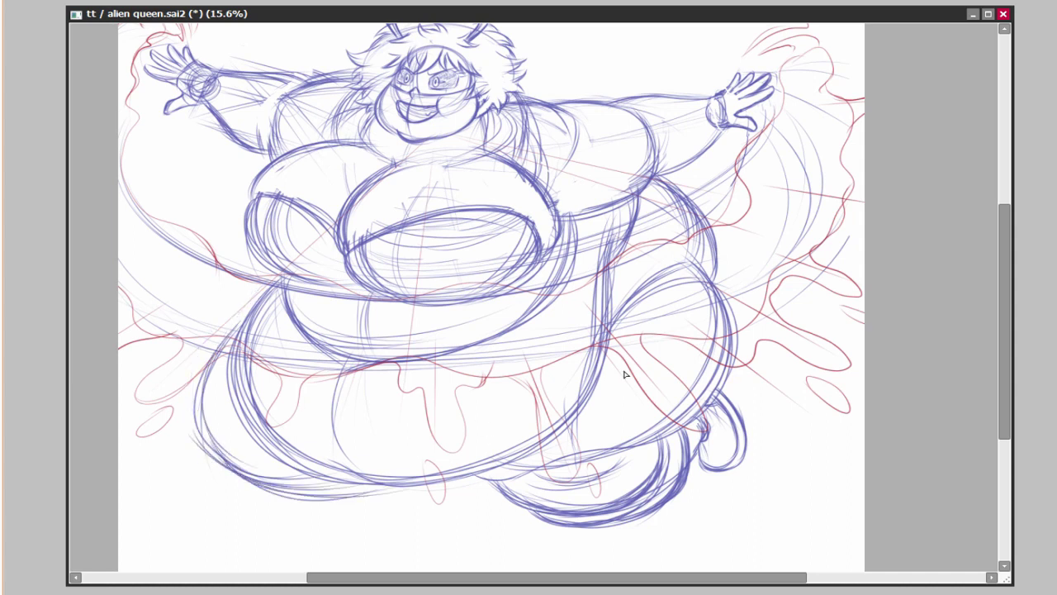
scroll(297, 450, down, 1)
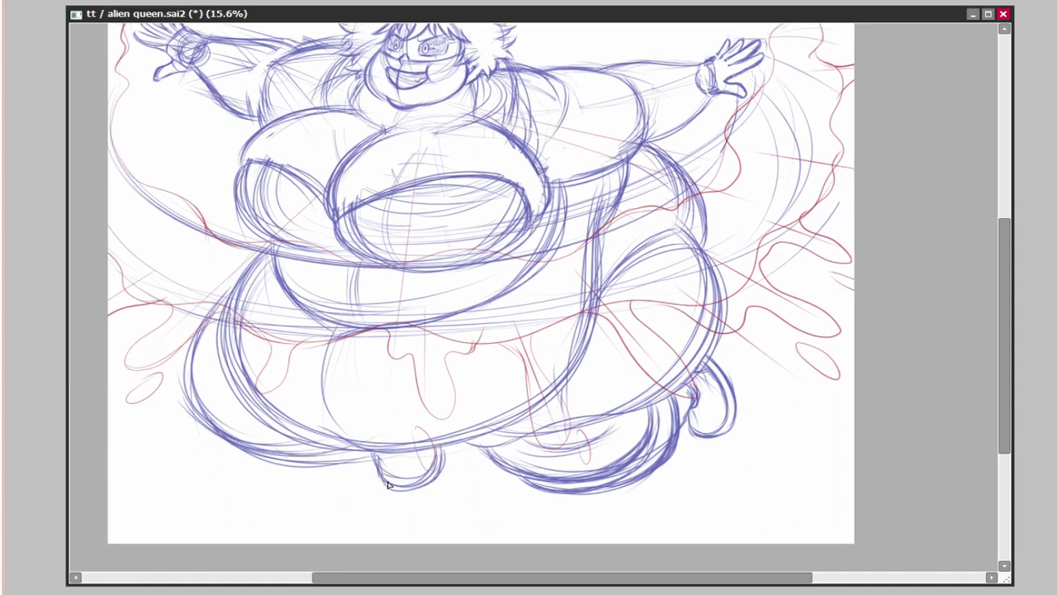
Draw oval eyelets on the right boot and a row of narrow tread marks along the raised foot's sole.
scroll(388, 485, up, 2)
scroll(668, 413, right, 2)
click(599, 491)
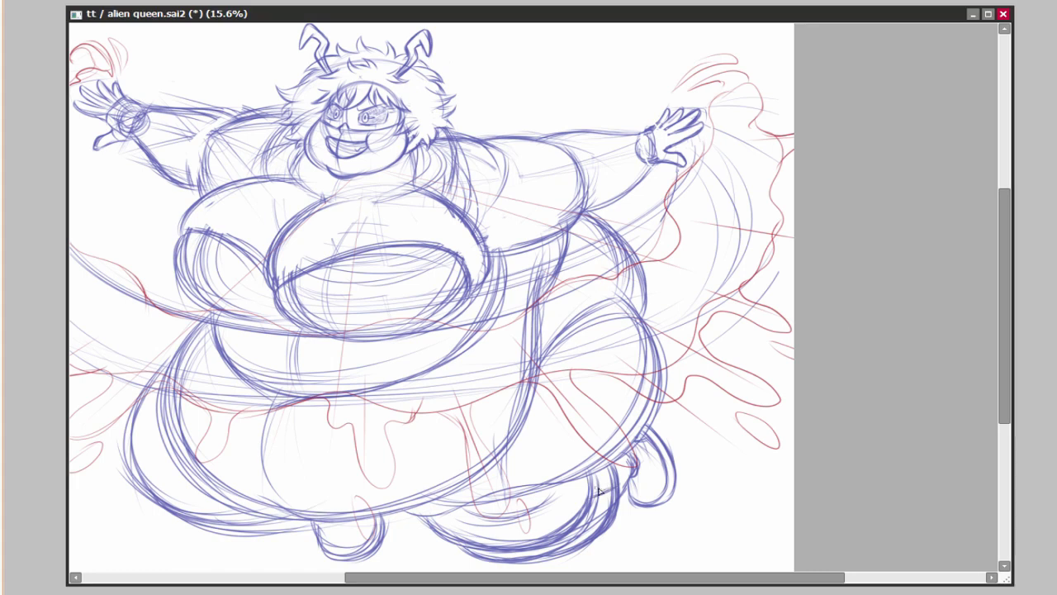
scroll(615, 498, down, 2)
scroll(656, 413, right, 1)
scroll(656, 413, up, 4)
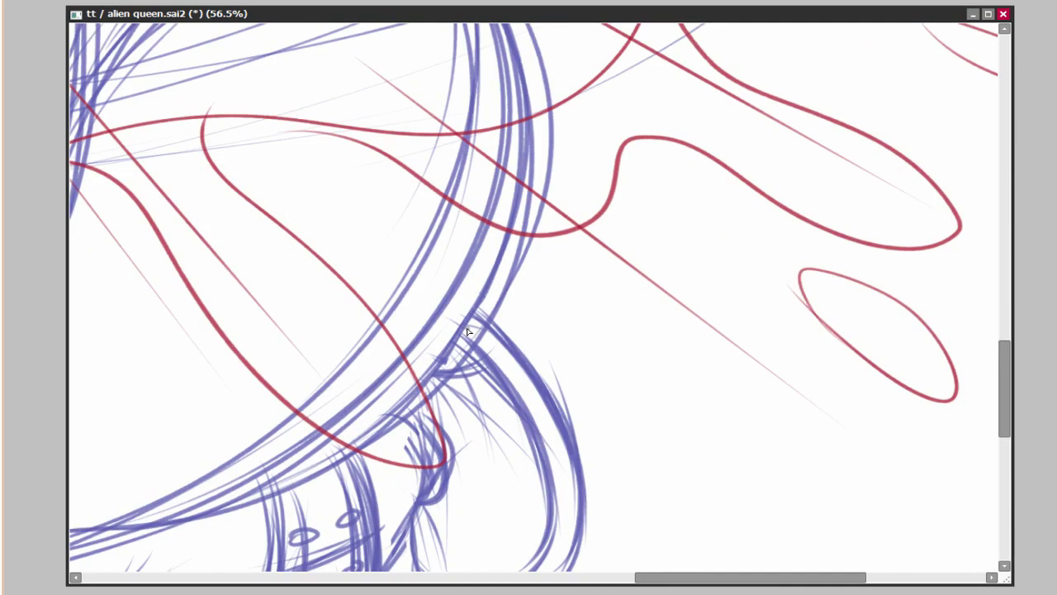
drag(570, 518, 583, 436)
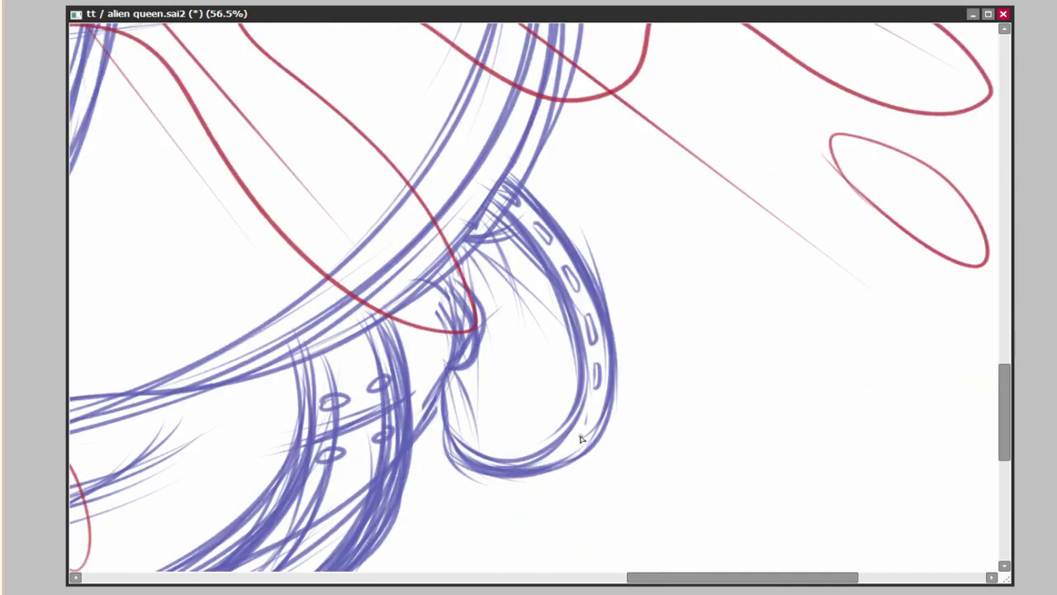
Draw tread marks and thicken the sole contour on the small foot beneath the belly.
scroll(562, 417, left, 5)
scroll(529, 399, up, 1)
drag(408, 428, 233, 456)
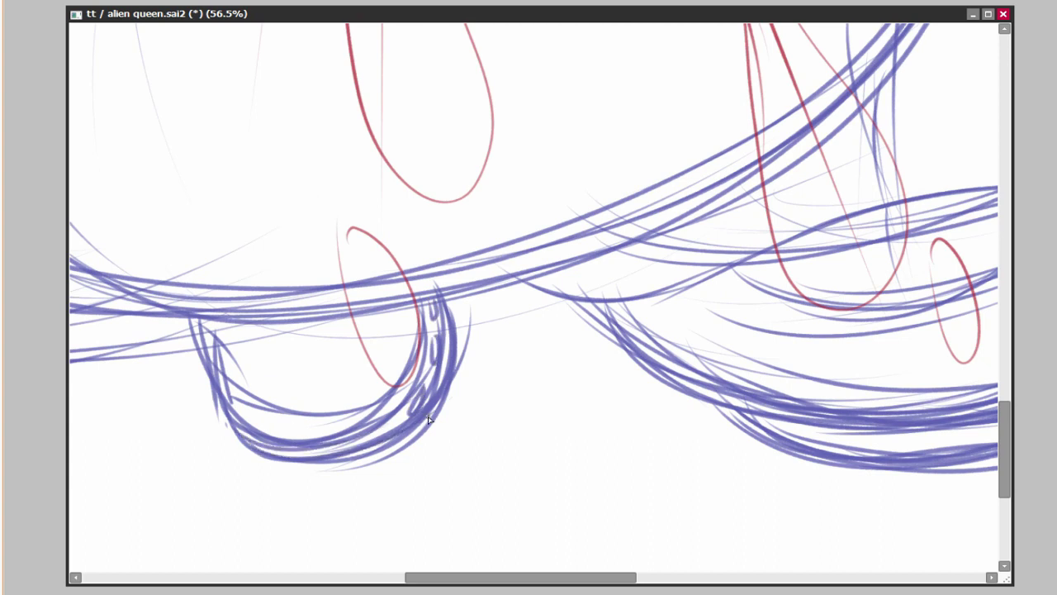
drag(423, 325, 365, 432)
drag(281, 388, 213, 458)
drag(362, 401, 217, 458)
drag(456, 294, 443, 329)
Select the left thigh and its foot, bring the thigh closer to the belly, and remove the foot.
scroll(706, 421, down, 5)
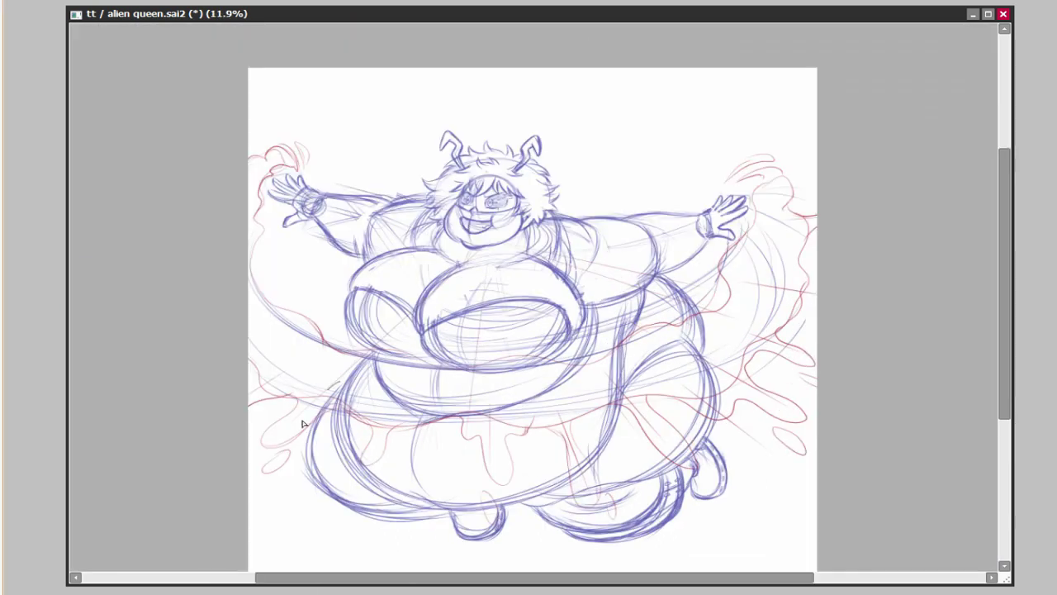
mouse_move(302, 424)
mouse_down()
mouse_move(495, 548)
mouse_move(330, 381)
mouse_up()
key(ctrl+t)
drag(529, 388, 541, 357)
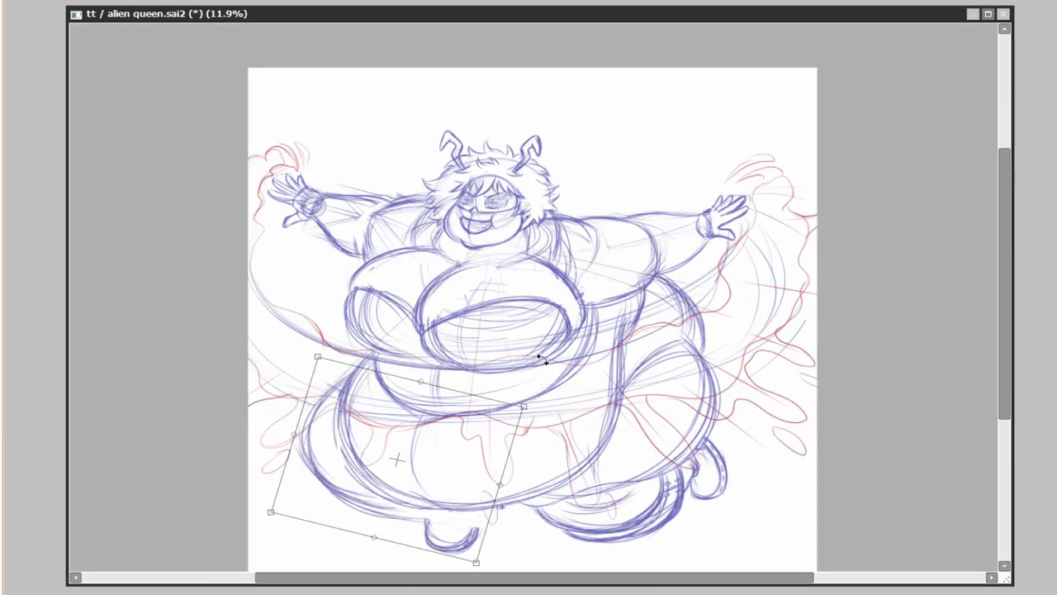
key(Return)
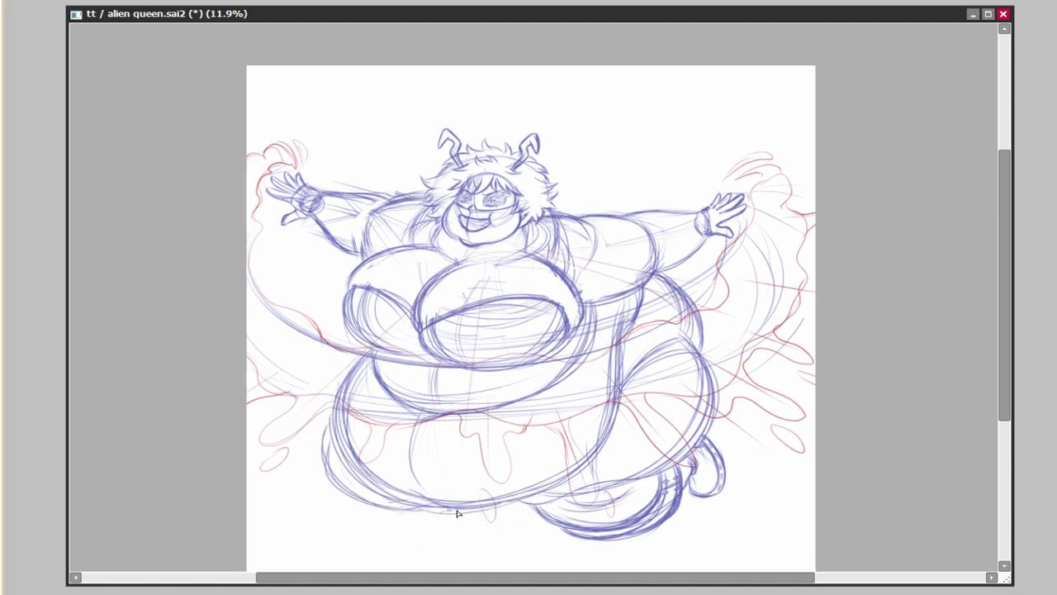
Reinforce the left thigh's curved contour along the side and underside of the belly.
mouse_move(457, 513)
mouse_down()
mouse_move(393, 477)
mouse_move(633, 484)
mouse_move(669, 395)
mouse_up()
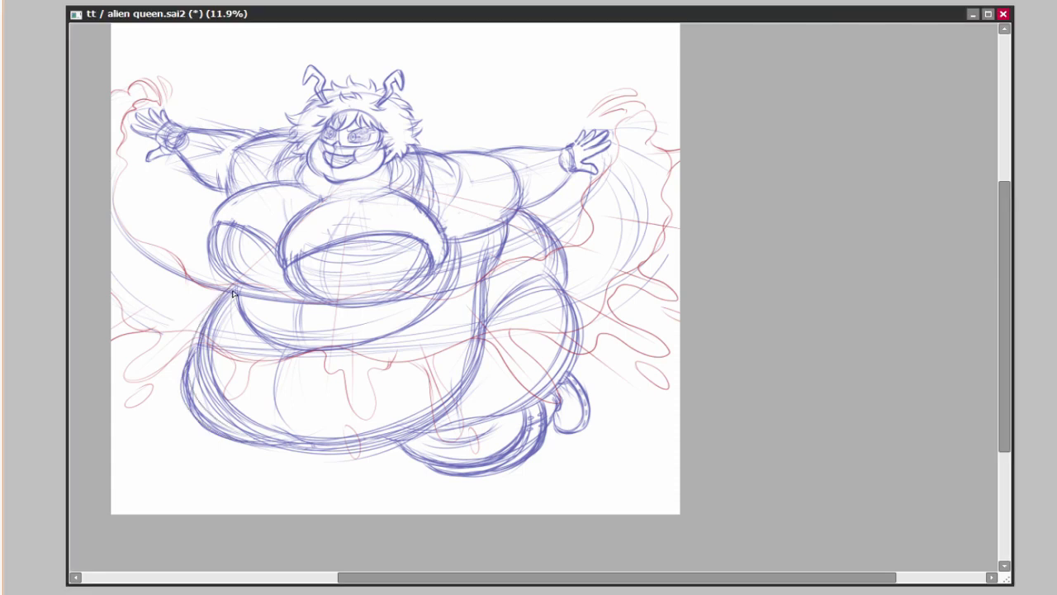
drag(654, 366, 642, 359)
drag(501, 279, 488, 324)
drag(202, 339, 306, 492)
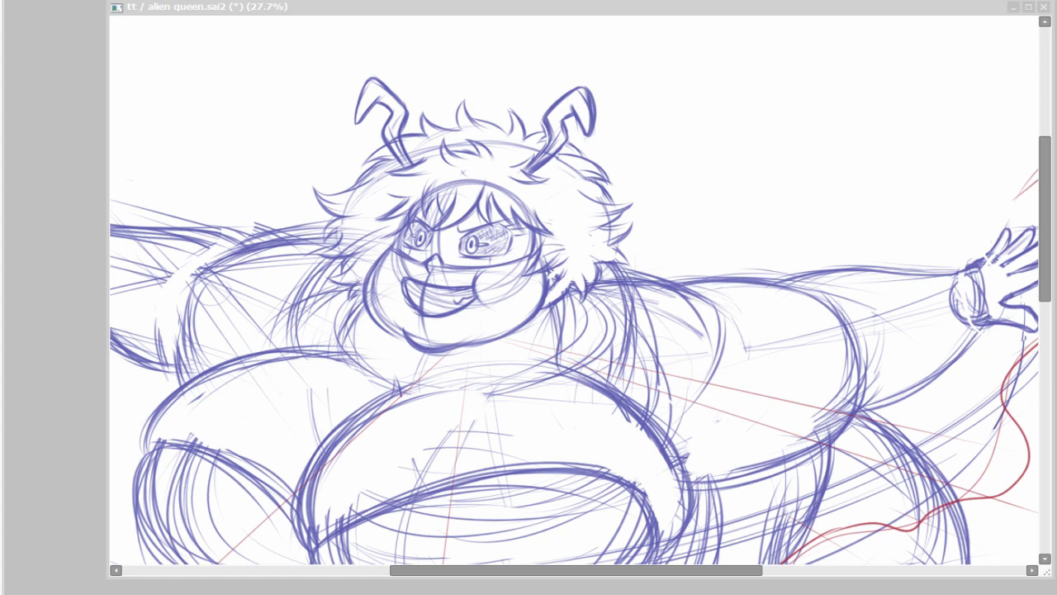
Draw pointed fur tufts along the outer and inner edges of the collar left of the face.
scroll(275, 312, up, 3)
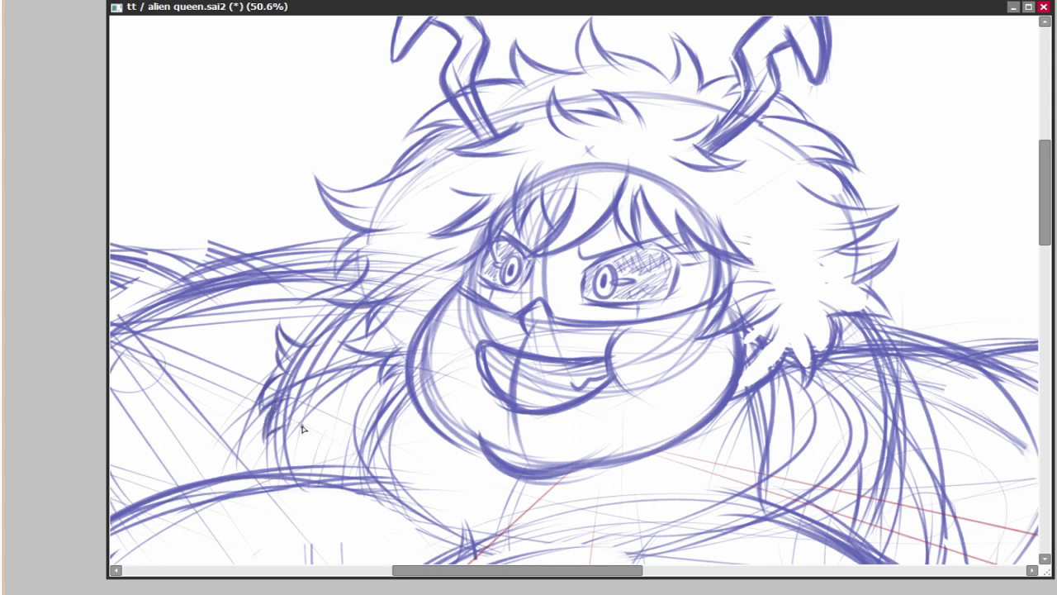
drag(272, 449, 306, 437)
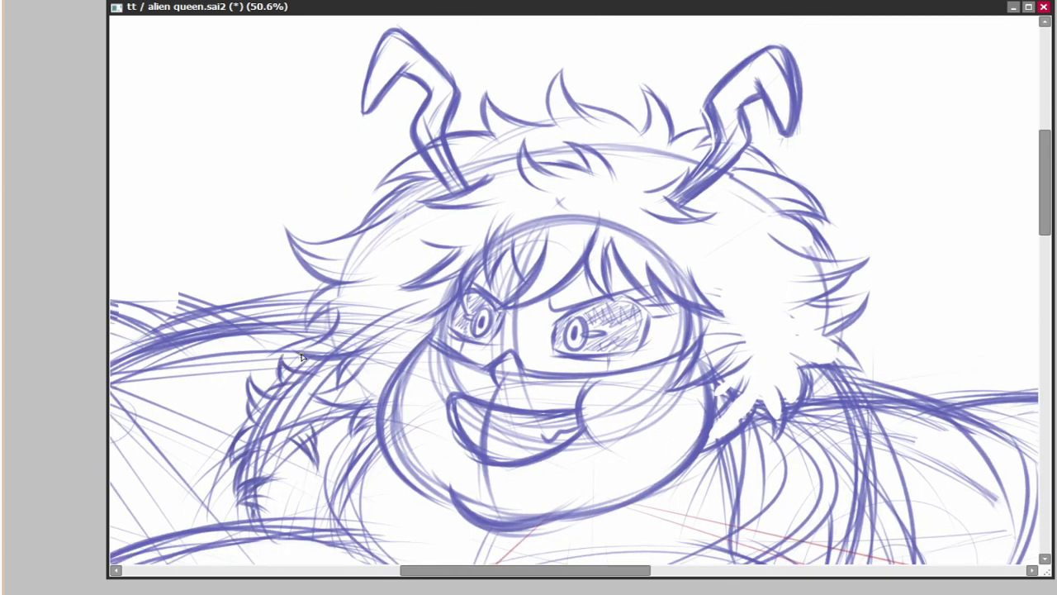
scroll(384, 397, down, 3)
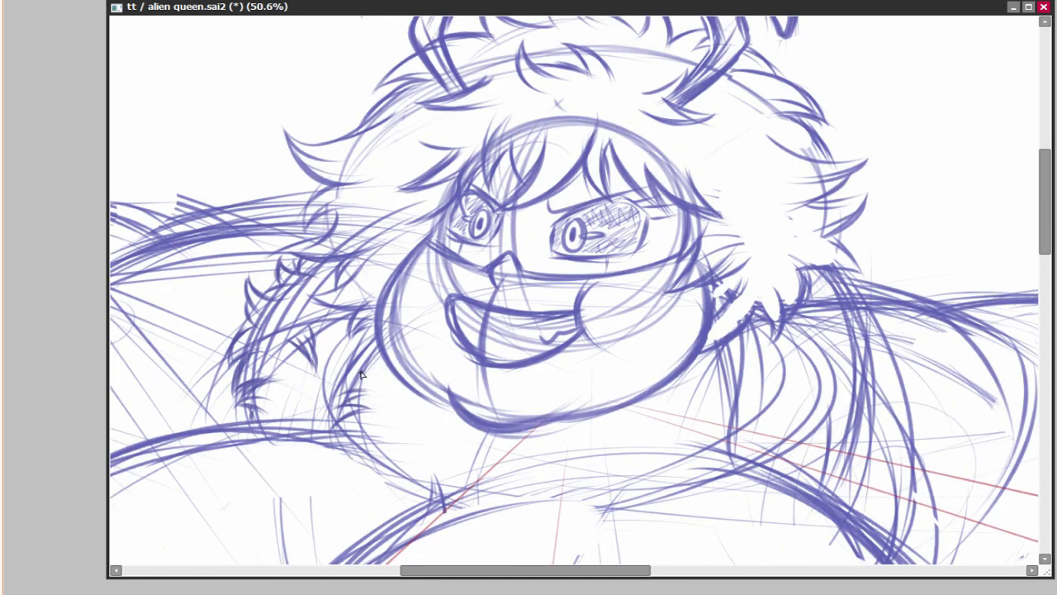
Draw matching fur tufts along the edges and inside of the collar right of the face.
drag(347, 424, 602, 427)
scroll(562, 393, down, 2)
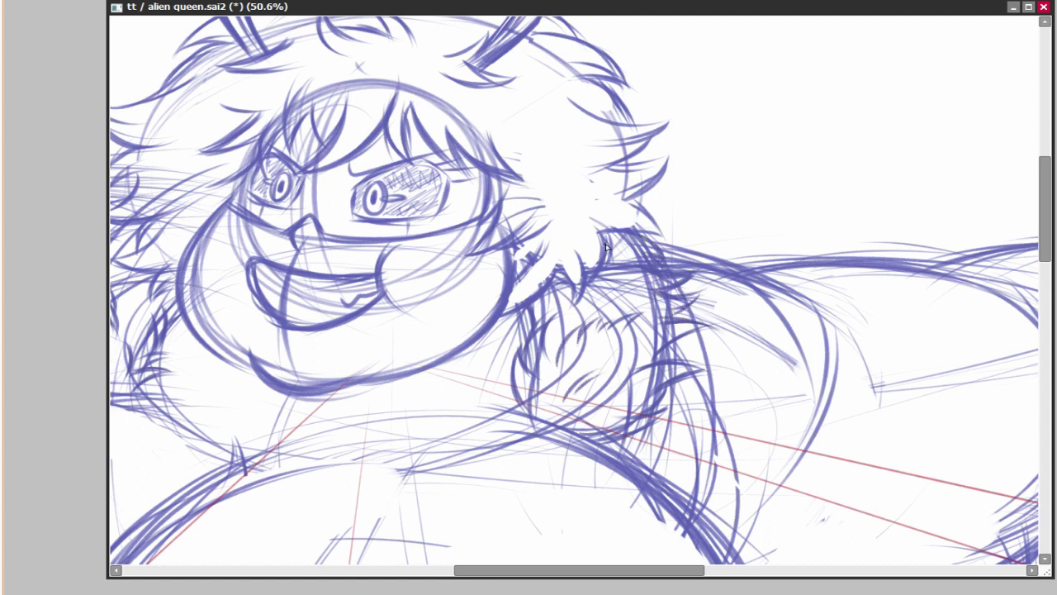
drag(653, 281, 715, 355)
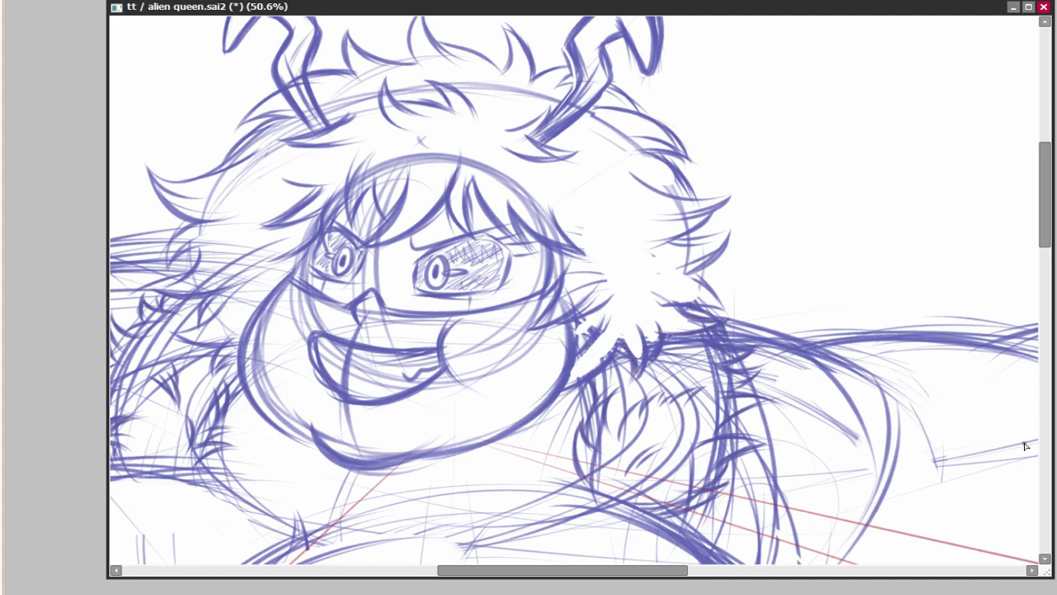
scroll(625, 276, down, 3)
scroll(625, 275, up, 3)
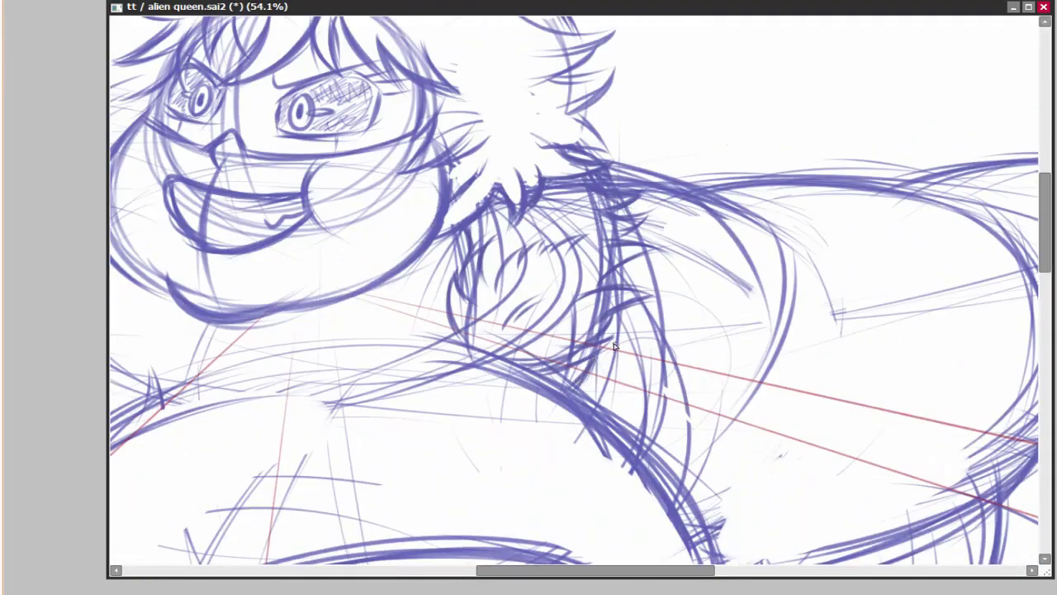
Fade the rough sketch and erase the construction circles around the left wrist and palm.
scroll(614, 345, down, 5)
scroll(724, 369, up, 2)
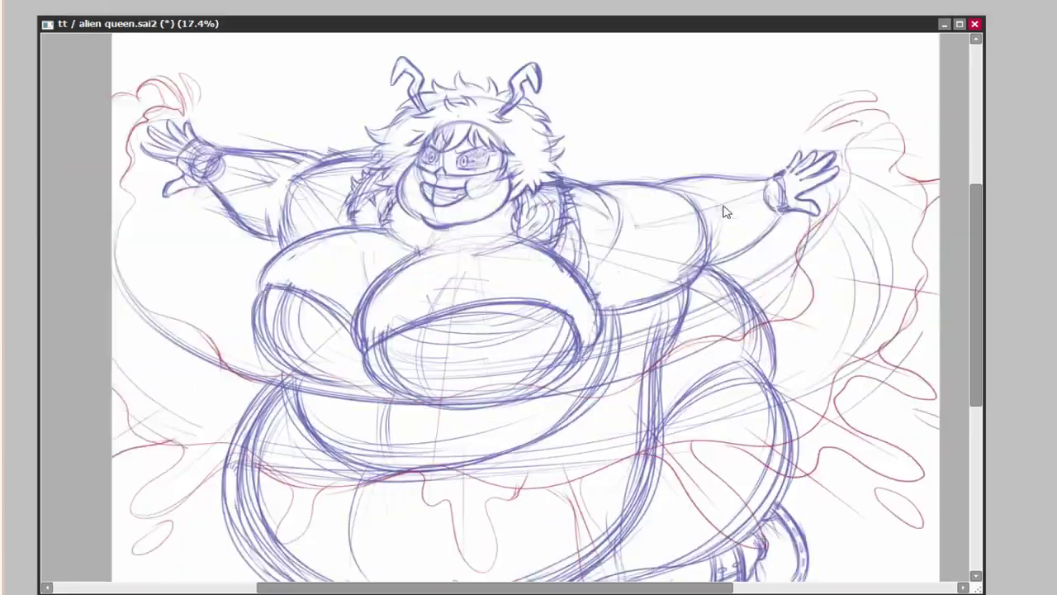
scroll(739, 330, down, 2)
scroll(739, 330, up, 6)
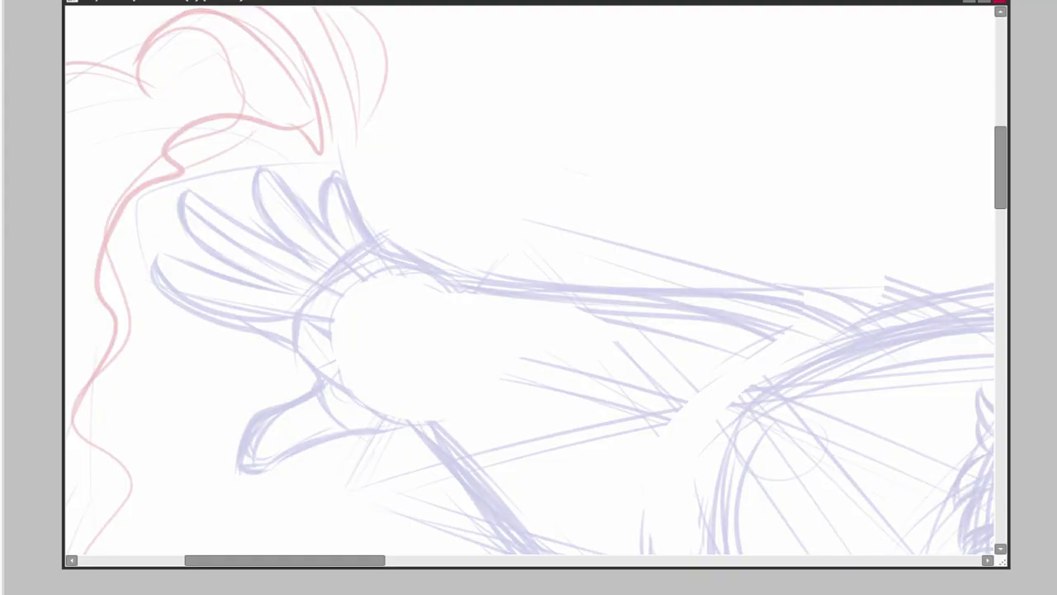
Ink the chin curve, the round cheek crease and the pointed nose in black over the faded sketch.
scroll(751, 385, down, 3)
scroll(649, 344, up, 5)
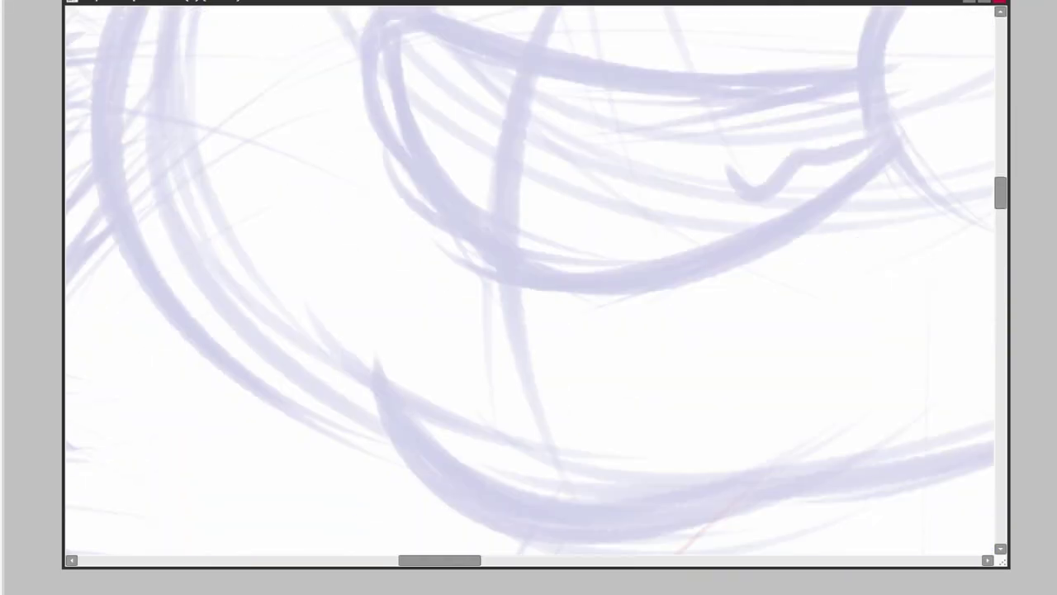
drag(372, 381, 814, 450)
scroll(859, 389, down, 2)
key(Home)
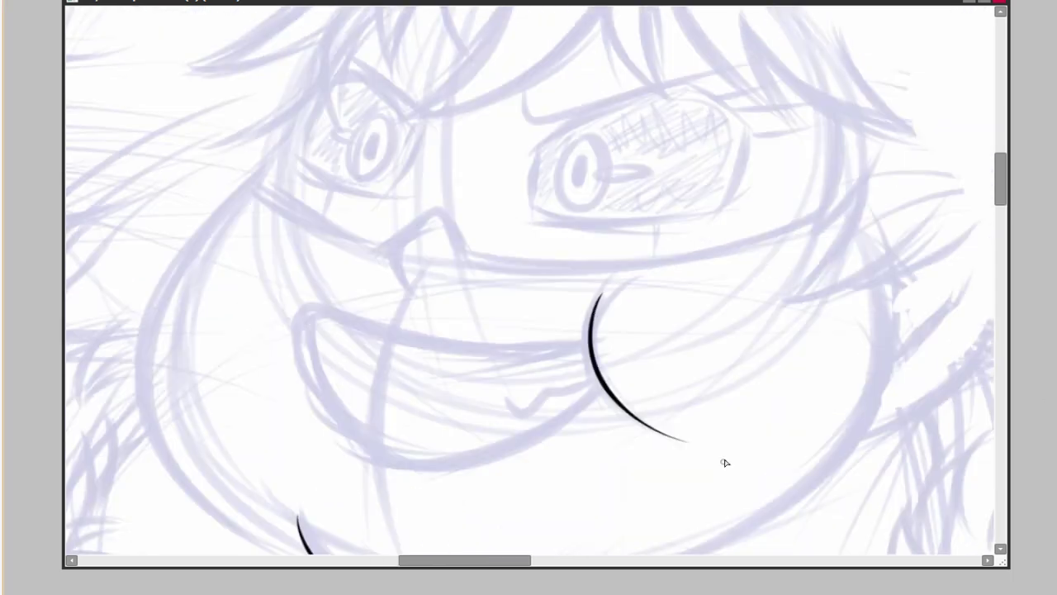
scroll(724, 460, up, 2)
scroll(463, 331, up, 2)
mouse_move(515, 285)
mouse_down()
mouse_move(483, 456)
mouse_move(491, 585)
mouse_up()
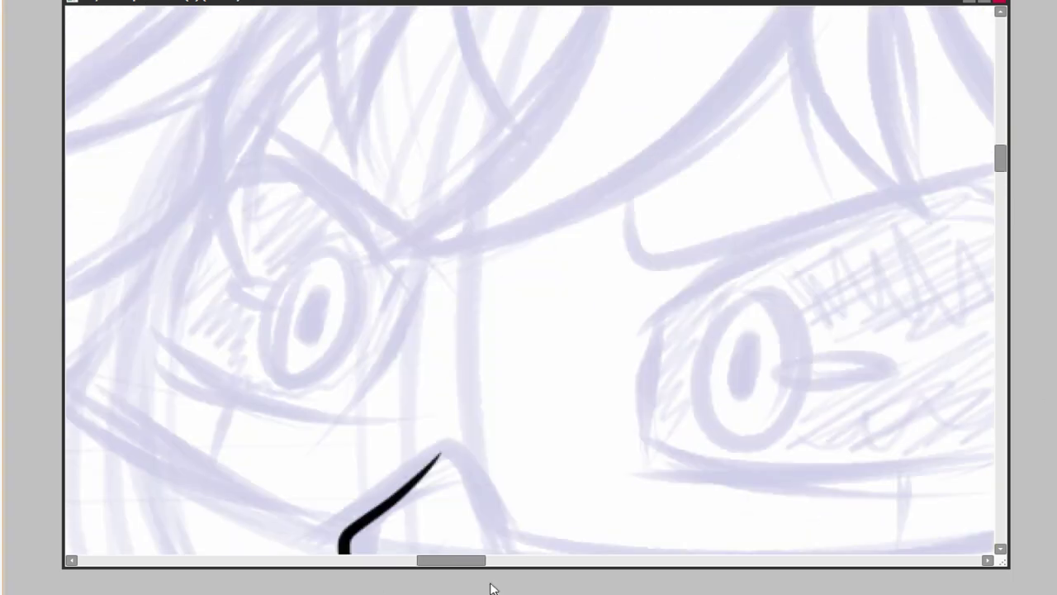
Ink the central fringe strands as tapered curves falling over the forehead between the eyes.
scroll(491, 578, down, 2)
scroll(732, 354, up, 1)
mouse_move(355, 465)
mouse_down()
mouse_move(562, 184)
mouse_move(554, 170)
mouse_up()
mouse_move(355, 465)
mouse_down()
mouse_move(726, 267)
mouse_move(739, 130)
mouse_up()
scroll(595, 182, up, 1)
mouse_move(455, 237)
mouse_down()
mouse_move(489, 423)
mouse_move(505, 423)
mouse_up()
drag(485, 348, 508, 400)
drag(463, 210, 416, 509)
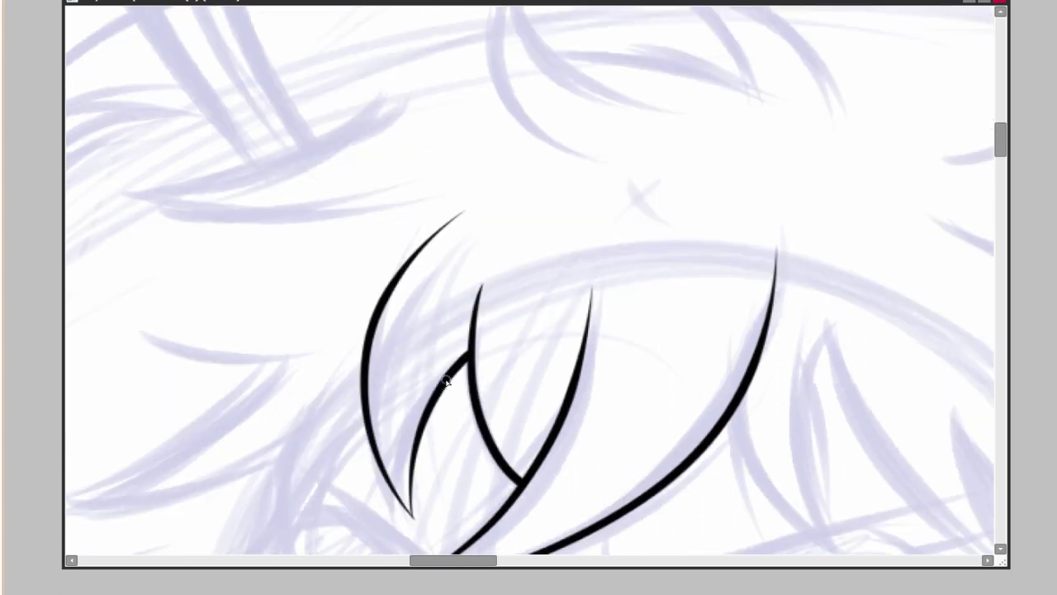
Ink the pointed fringe strands above and beside the left eye, including the long tuft sweeping outward.
scroll(446, 380, down, 1)
scroll(449, 399, up, 1)
drag(349, 349, 469, 467)
mouse_move(566, 378)
mouse_down()
mouse_move(318, 432)
mouse_move(317, 485)
mouse_up()
mouse_move(378, 307)
mouse_down()
mouse_move(595, 332)
mouse_move(574, 312)
mouse_up()
key(ctrl+z)
drag(384, 477, 319, 487)
drag(560, 349, 384, 478)
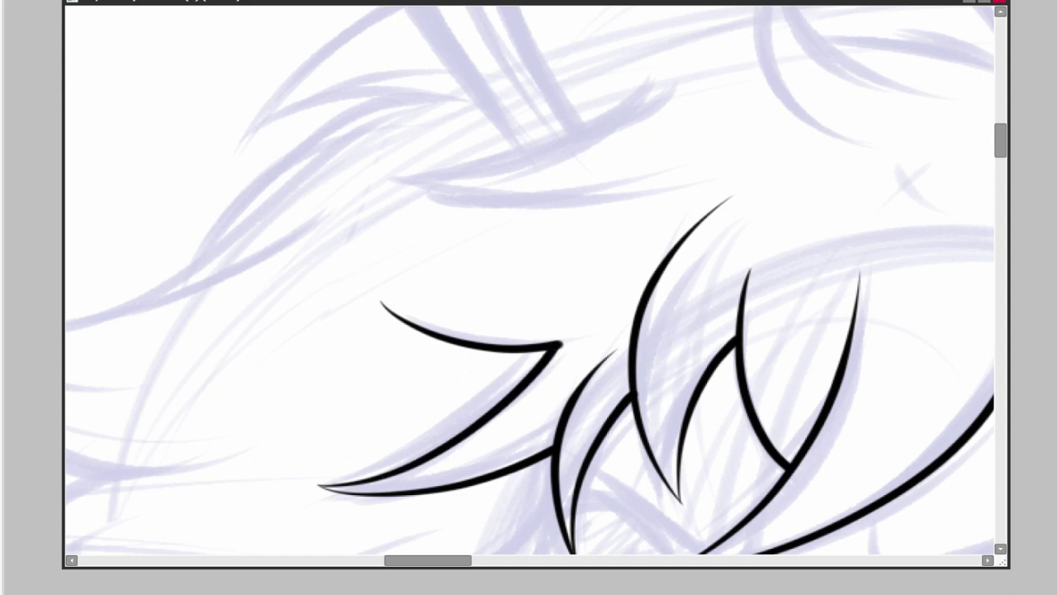
Ink the narrow pointed fringe strands hanging over the right eye.
scroll(567, 350, right, 5)
drag(405, 349, 495, 466)
drag(504, 230, 494, 469)
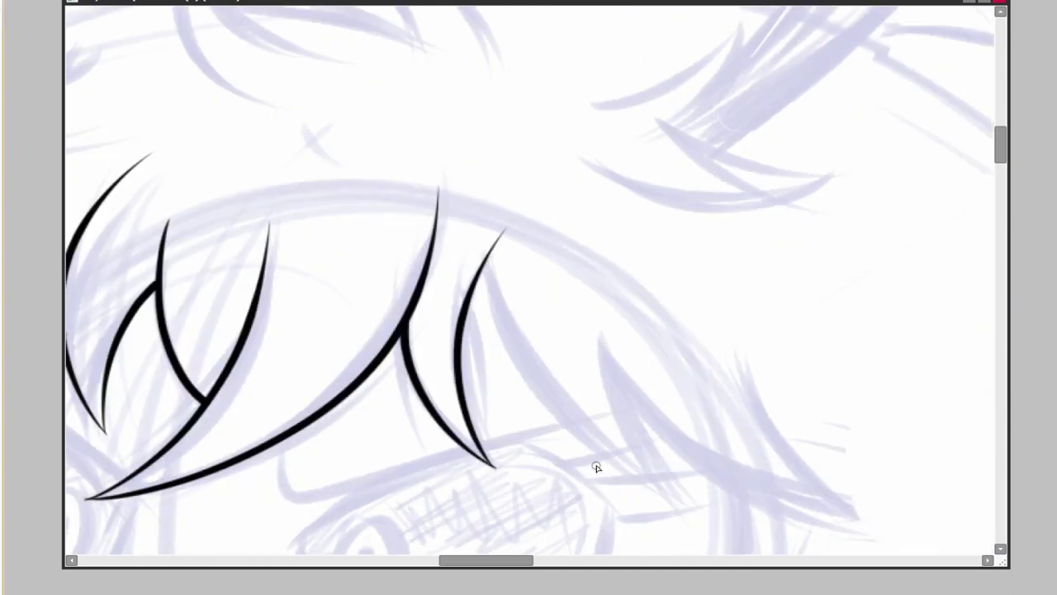
scroll(538, 267, up, 2)
mouse_move(494, 291)
mouse_down()
mouse_move(508, 272)
mouse_move(457, 319)
mouse_move(415, 328)
mouse_up()
Ink the curved hair tuft at the base of the left antenna with its upper and lower edges.
scroll(552, 266, up, 1)
scroll(478, 309, down, 3)
scroll(526, 441, up, 3)
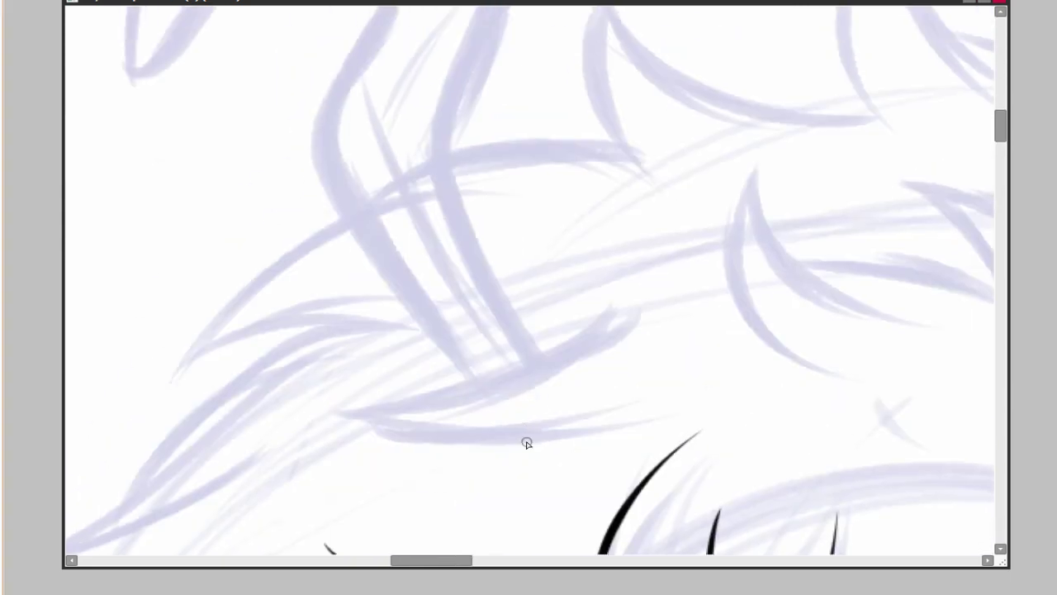
drag(614, 288, 319, 406)
mouse_move(323, 406)
mouse_down()
mouse_move(677, 437)
mouse_move(703, 390)
mouse_up()
mouse_move(660, 405)
mouse_down()
mouse_move(565, 468)
mouse_move(375, 469)
mouse_up()
Ink the two curled hair tufts at the centre of the head and the line joining them.
drag(468, 229, 607, 446)
drag(467, 231, 698, 374)
drag(754, 398, 691, 454)
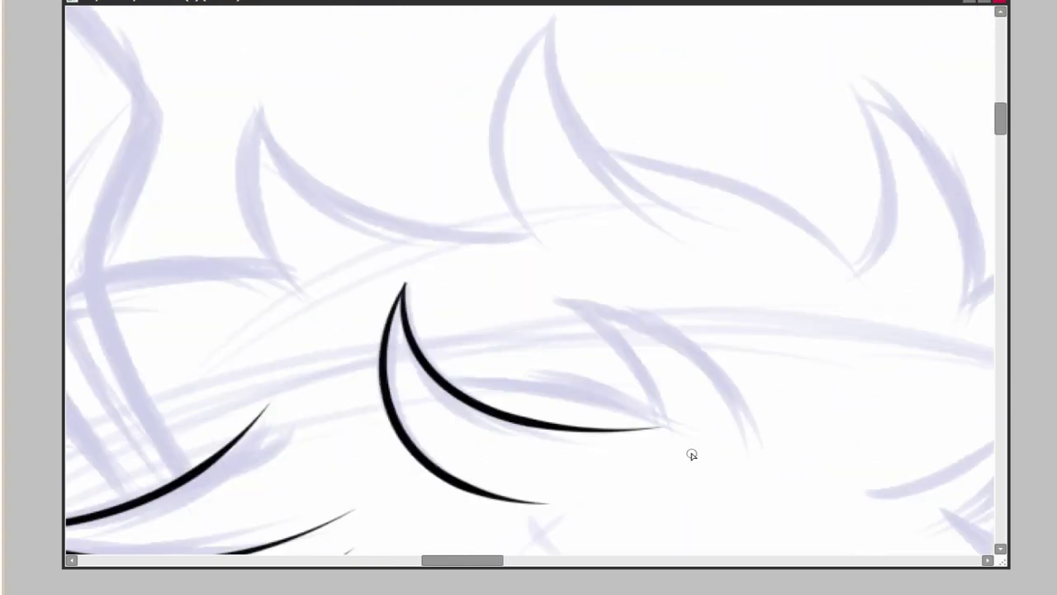
drag(546, 292, 675, 438)
drag(536, 290, 758, 486)
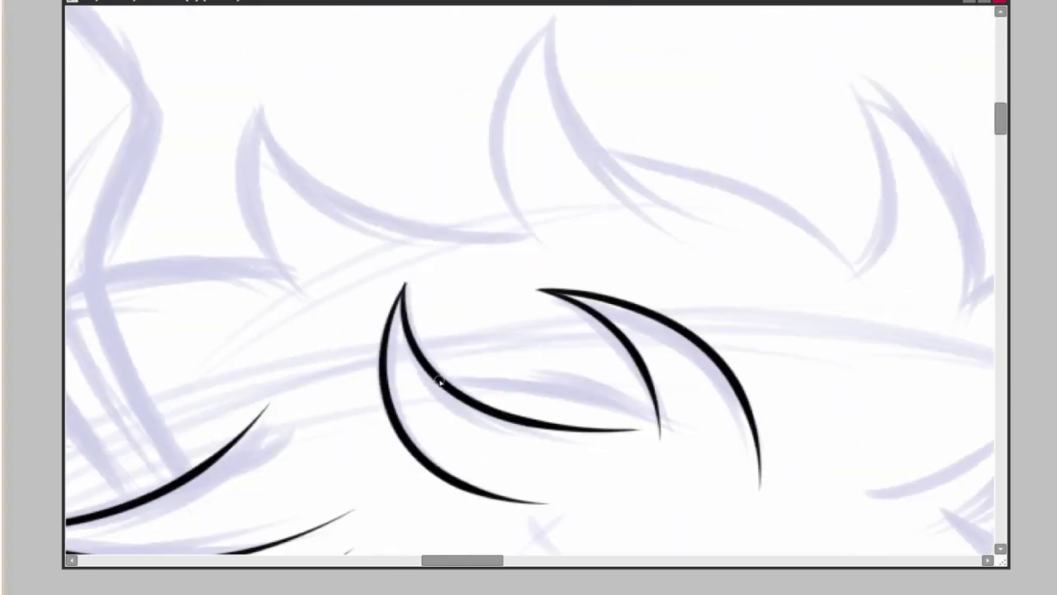
drag(439, 377, 658, 426)
scroll(795, 314, down, 3)
scroll(796, 314, up, 3)
Ink the outward-flicking tuft on the left side of the hair and the hair contour rising above it.
mouse_move(796, 314)
mouse_down()
mouse_move(803, 341)
mouse_move(654, 428)
mouse_up()
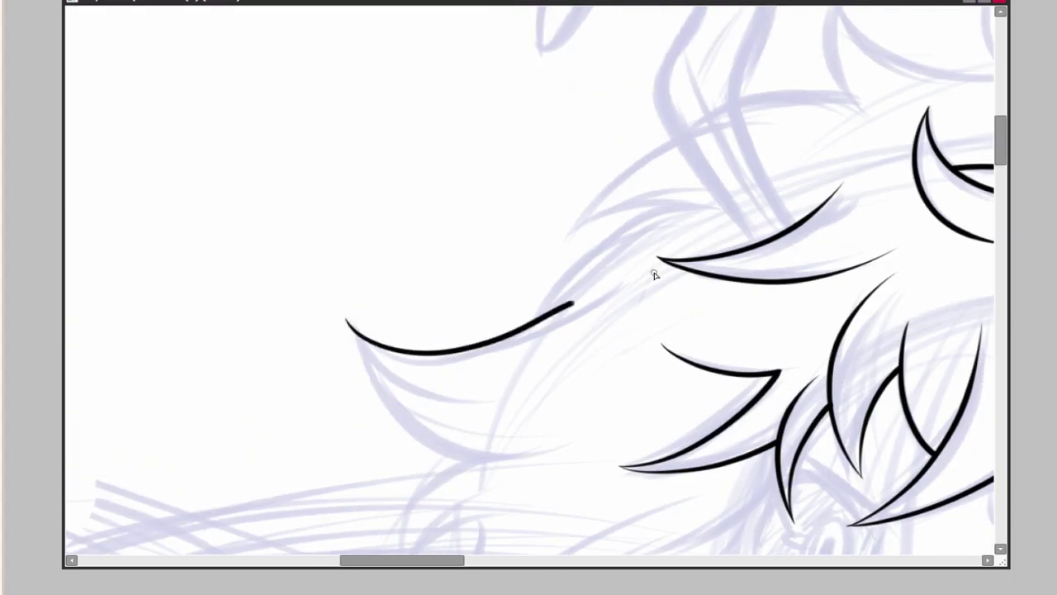
drag(350, 323, 524, 347)
drag(616, 295, 616, 323)
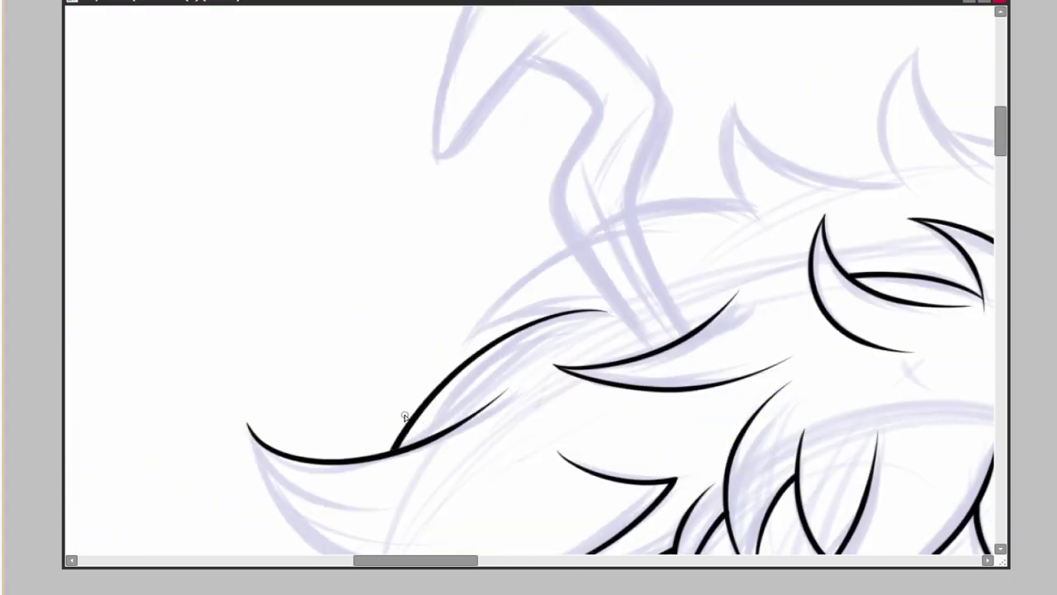
scroll(405, 420, up, 2)
mouse_move(366, 216)
mouse_down()
mouse_move(392, 337)
mouse_move(496, 507)
mouse_move(396, 331)
mouse_up()
key(ctrl+z)
key(ctrl+z)
drag(487, 506, 394, 349)
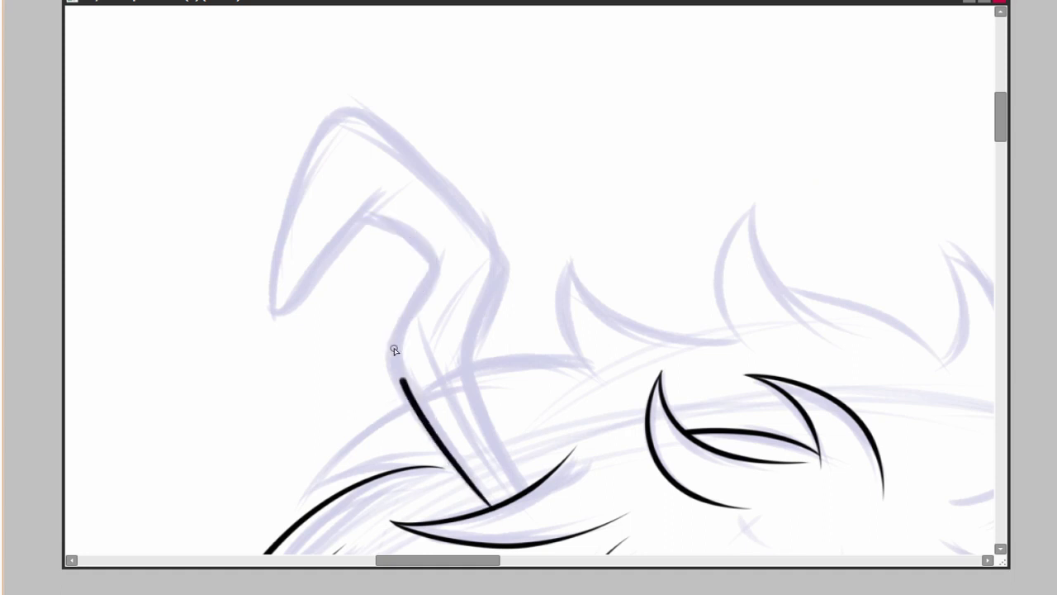
drag(366, 208, 400, 364)
key(ctrl+z)
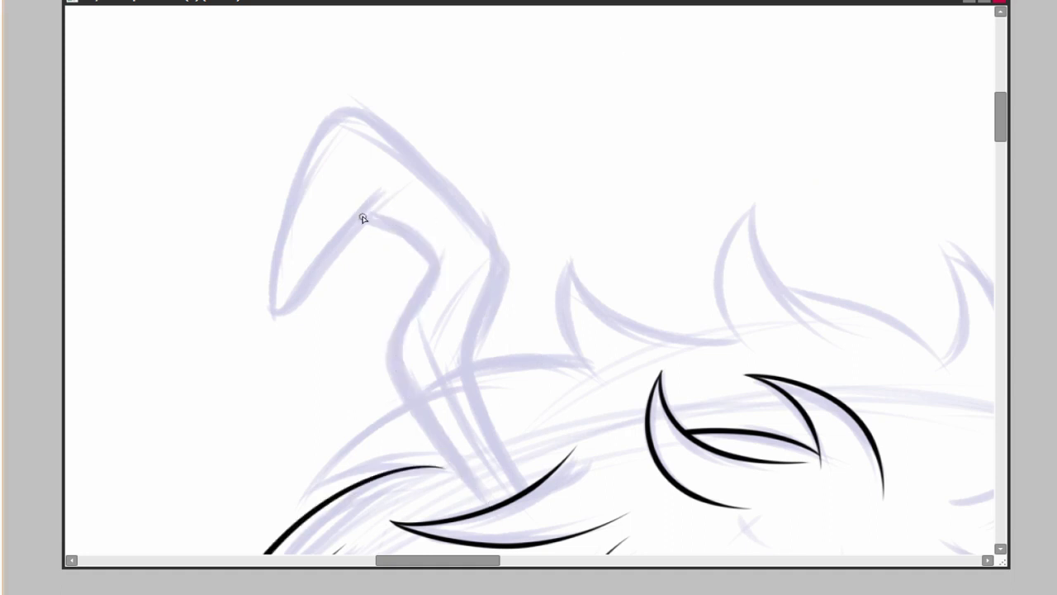
drag(364, 218, 494, 506)
key(ctrl+z)
Ink the outline of the bent left antenna and the hair tuft beside its outer edge.
drag(486, 345, 502, 385)
mouse_move(409, 223)
mouse_down()
mouse_move(299, 353)
mouse_move(487, 541)
mouse_up()
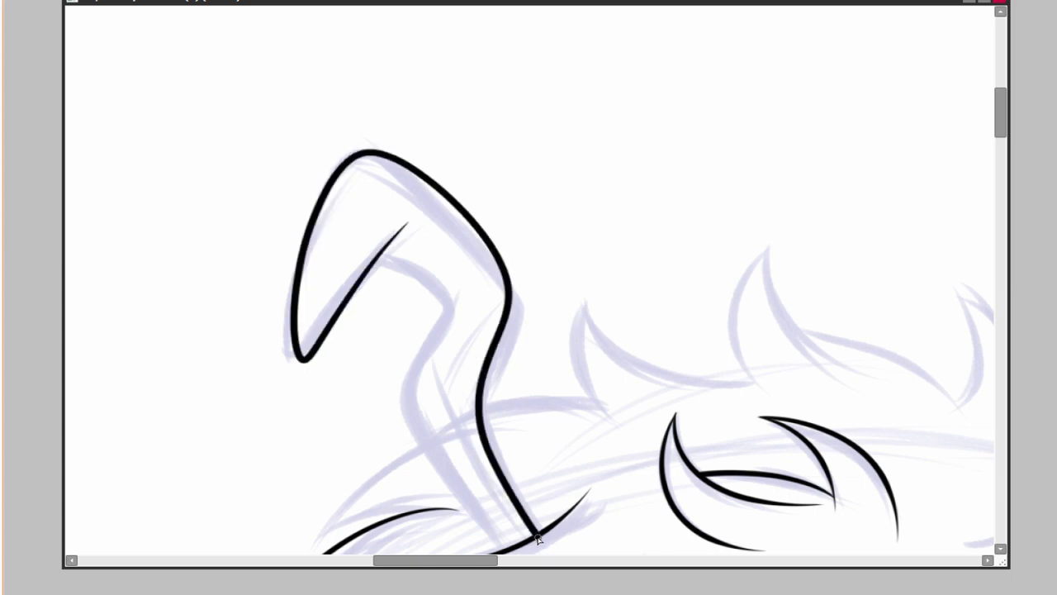
drag(380, 260, 483, 446)
scroll(382, 250, up, 4)
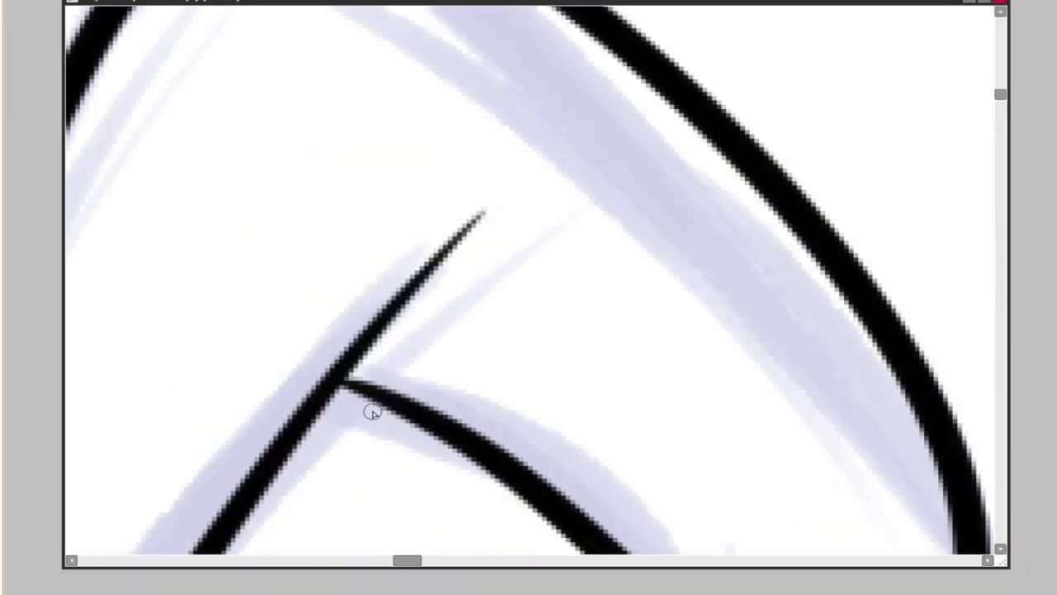
scroll(381, 351, down, 4)
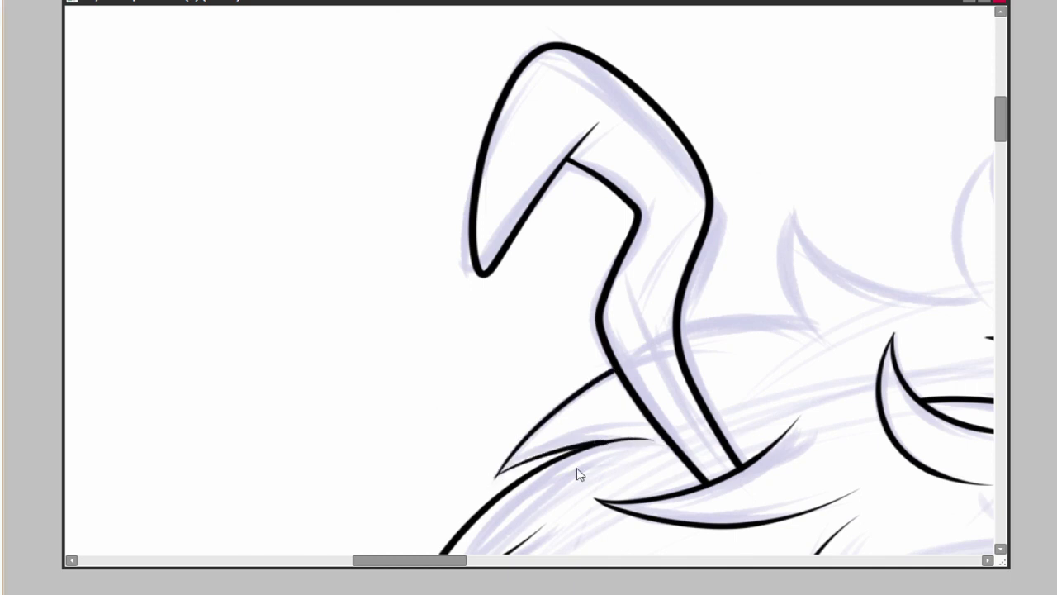
scroll(578, 472, up, 2)
scroll(650, 439, up, 1)
scroll(402, 425, up, 3)
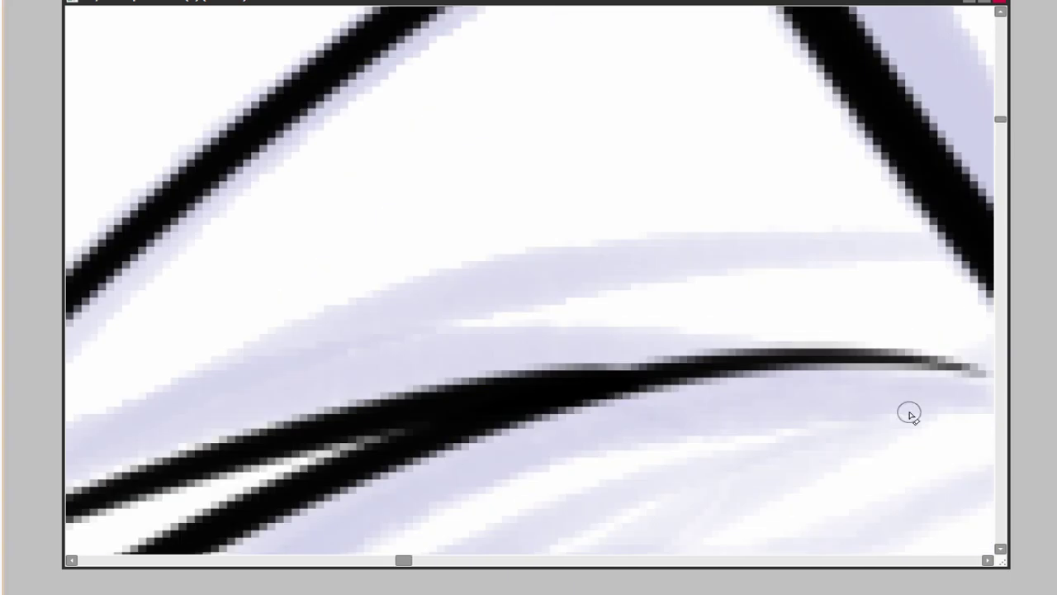
Ink the middle and right pointed tufts along the crown and the curved hair contour between them.
scroll(909, 414, down, 4)
scroll(851, 432, up, 2)
drag(567, 272, 803, 465)
key(ctrl+z)
mouse_move(570, 429)
mouse_down()
mouse_move(526, 247)
mouse_move(640, 410)
mouse_up()
drag(549, 339, 762, 434)
scroll(808, 318, left, 1)
drag(785, 284, 862, 413)
Ink the crown tuft nearest the left antenna and the hair line running behind the antenna.
scroll(861, 413, left, 4)
drag(468, 294, 523, 374)
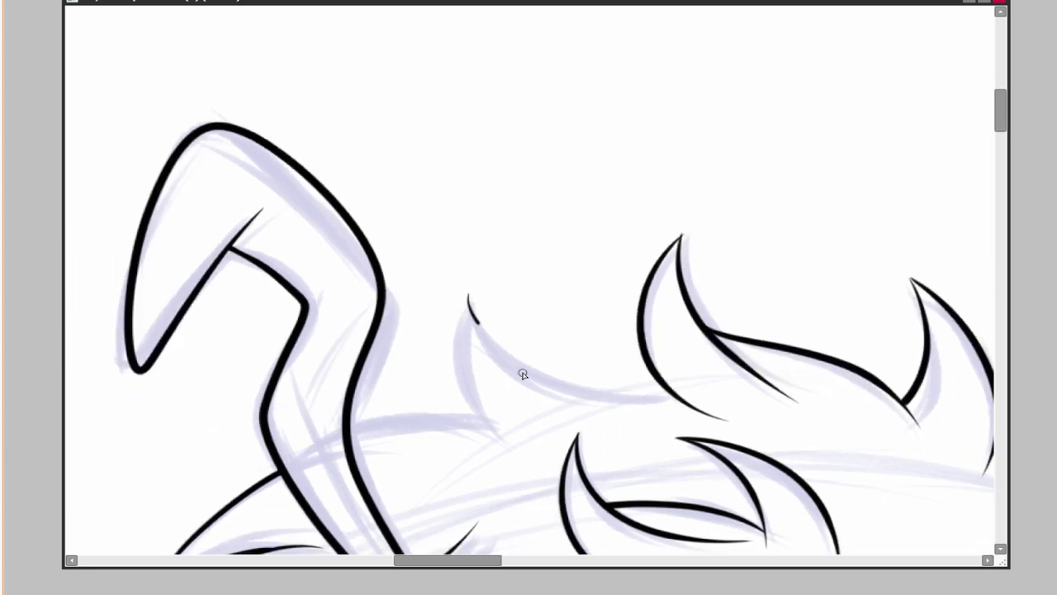
drag(467, 295, 520, 442)
scroll(532, 329, down, 4)
scroll(532, 330, left, 4)
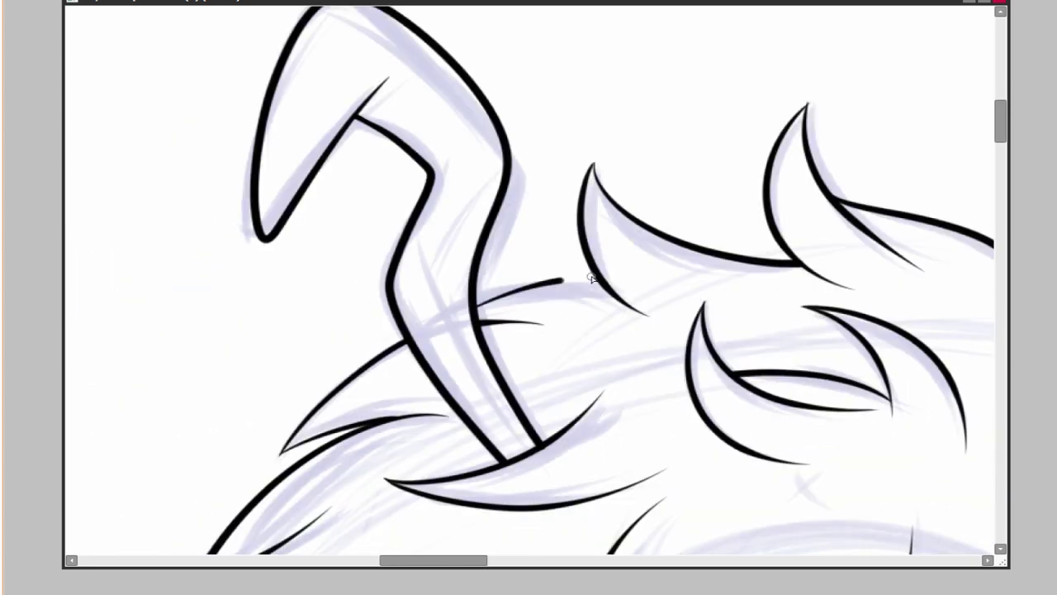
scroll(529, 285, down, 5)
Ink the long side strand sweeping outward below the fringe beside the left eye.
scroll(578, 354, up, 7)
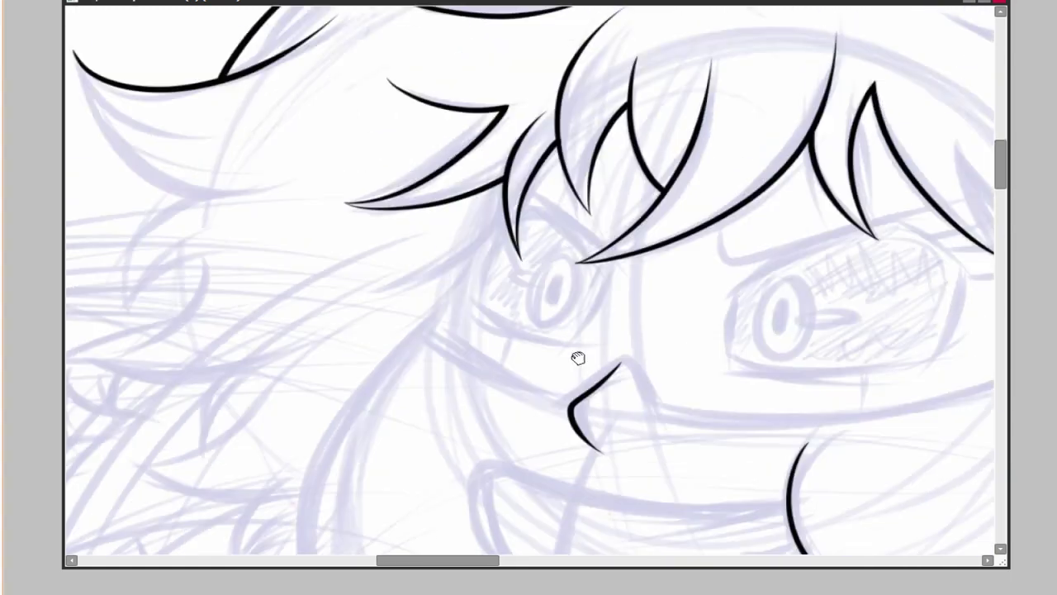
scroll(579, 353, up, 1)
drag(374, 334, 507, 261)
scroll(376, 317, down, 5)
scroll(376, 316, right, 4)
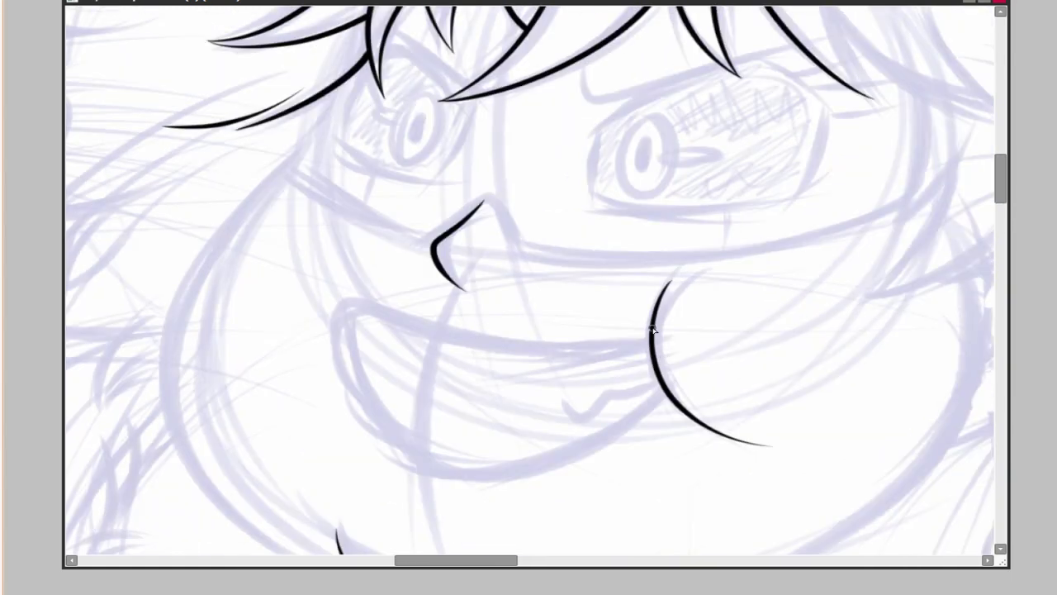
mouse_move(649, 343)
mouse_down()
mouse_move(388, 434)
mouse_move(664, 393)
mouse_move(348, 363)
mouse_move(661, 390)
mouse_up()
key(ctrl+z)
key(ctrl+z)
scroll(587, 471, down, 3)
scroll(579, 396, up, 3)
key(ctrl+z)
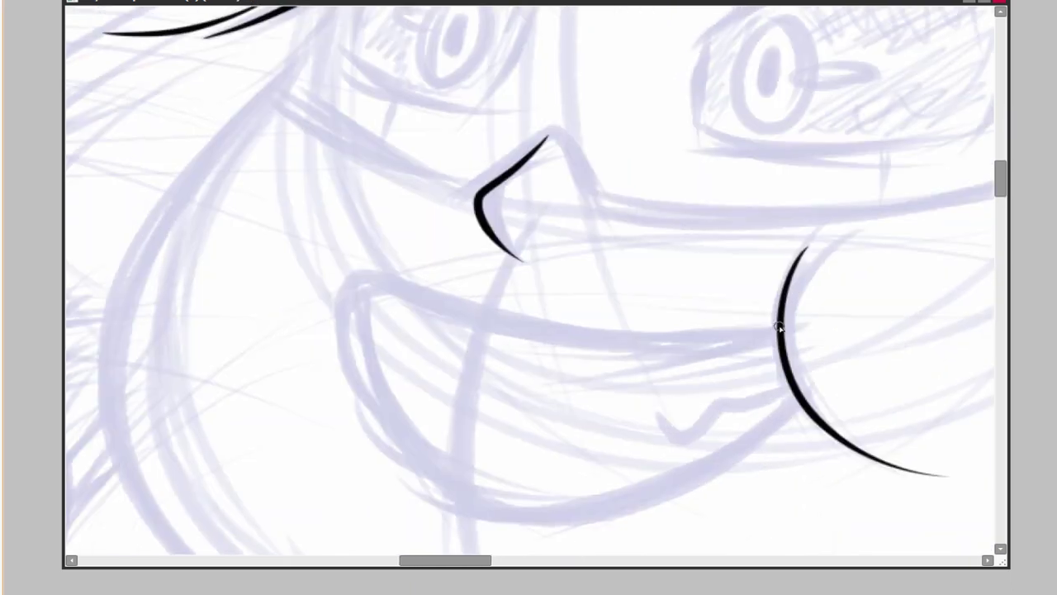
Ink the outline of the wide open mouth, joining both lip lines to the cheek crease.
drag(778, 331, 618, 484)
scroll(746, 453, down, 1)
key(ctrl+z)
mouse_move(777, 285)
mouse_down()
mouse_move(346, 250)
mouse_move(783, 322)
mouse_up()
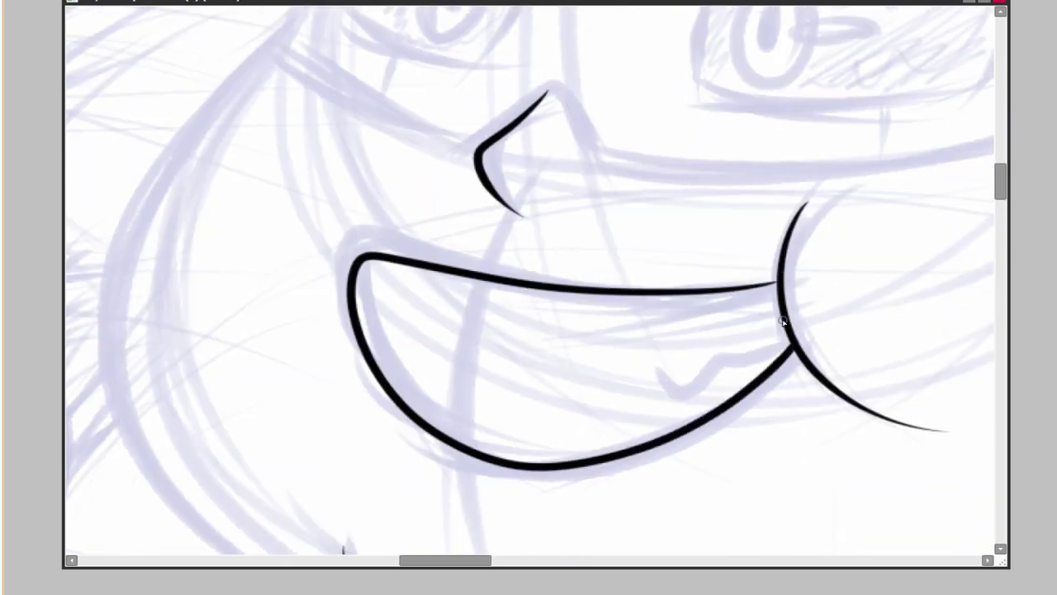
Add the zigzag tooth line inside the mouth's right corner and erase the middle of the lower lip line.
scroll(738, 404, down, 2)
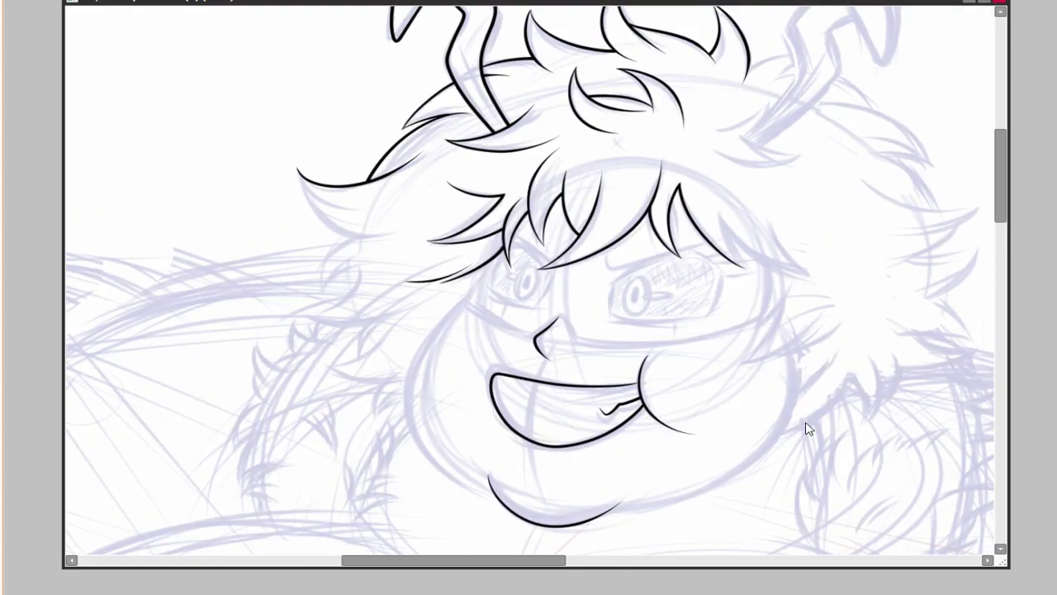
scroll(529, 450, up, 2)
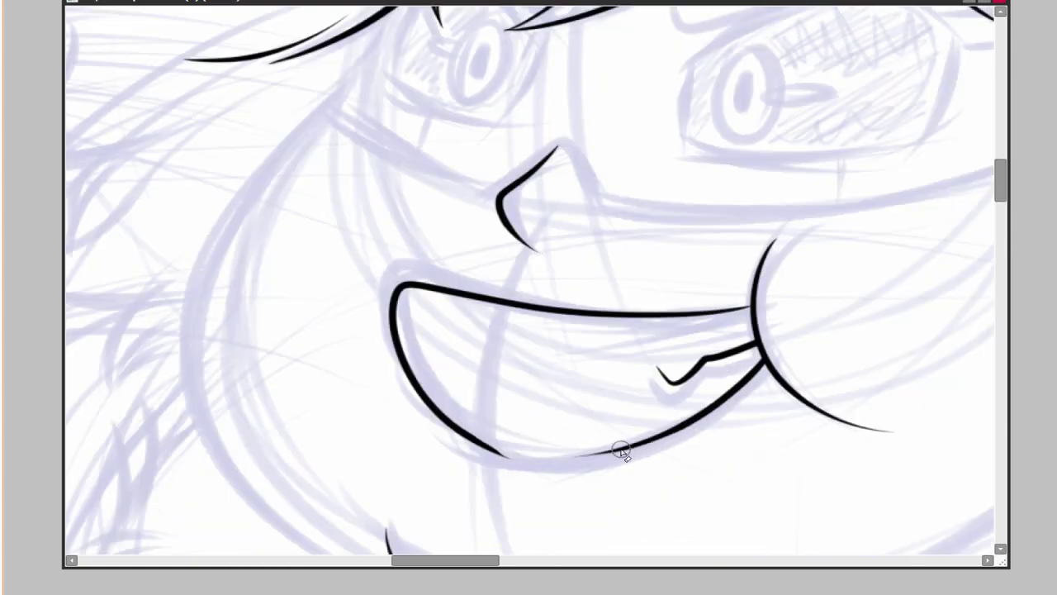
scroll(790, 397, down, 3)
scroll(633, 297, up, 2)
scroll(873, 437, down, 2)
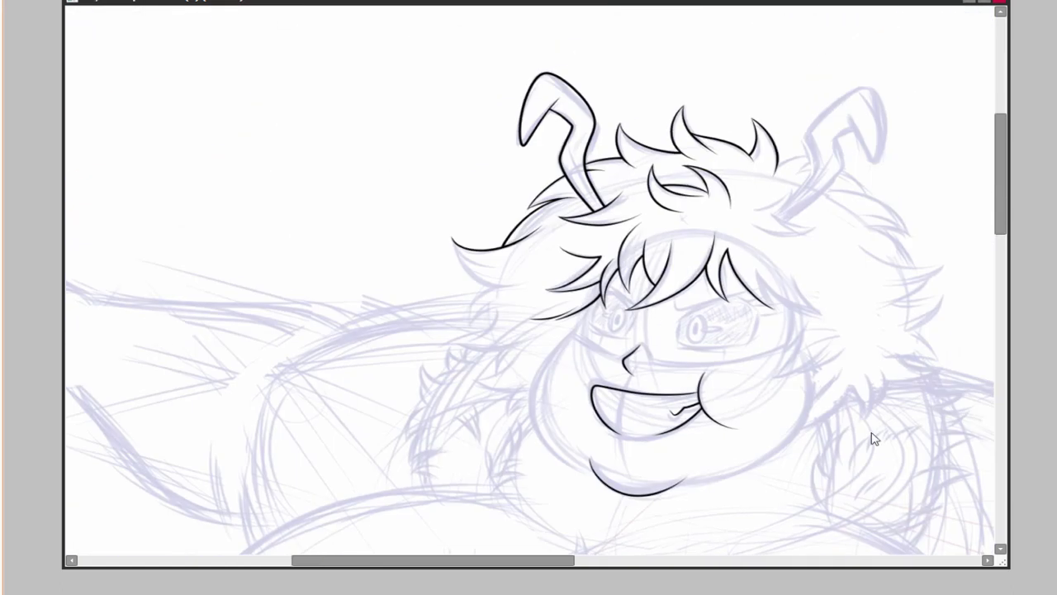
Ink the fringe strands at the right side of the face and trim the tips where they cross.
scroll(493, 112, up, 3)
drag(489, 117, 792, 305)
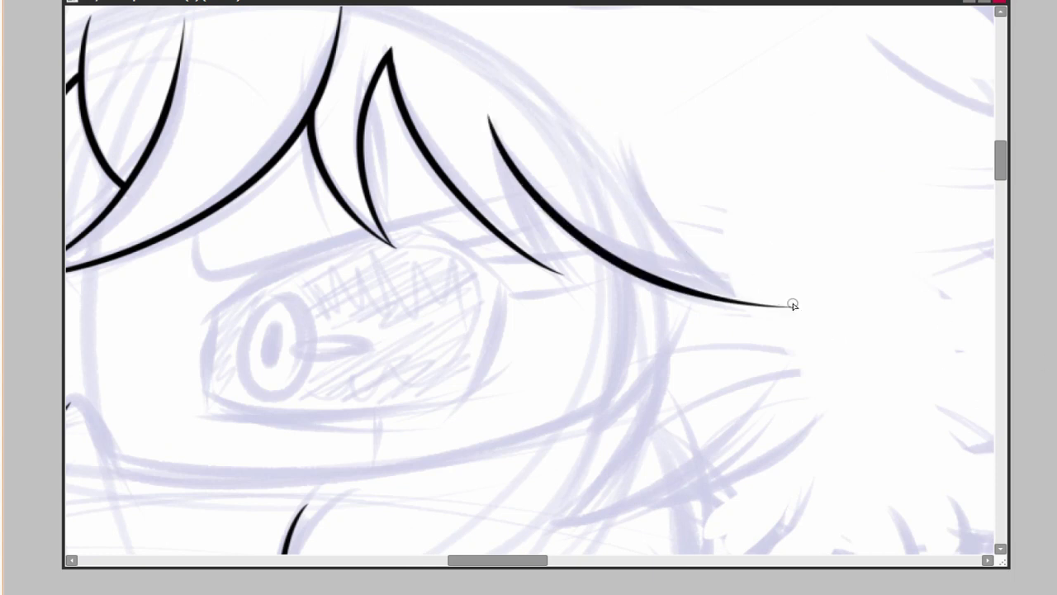
drag(613, 128, 780, 314)
scroll(790, 271, up, 3)
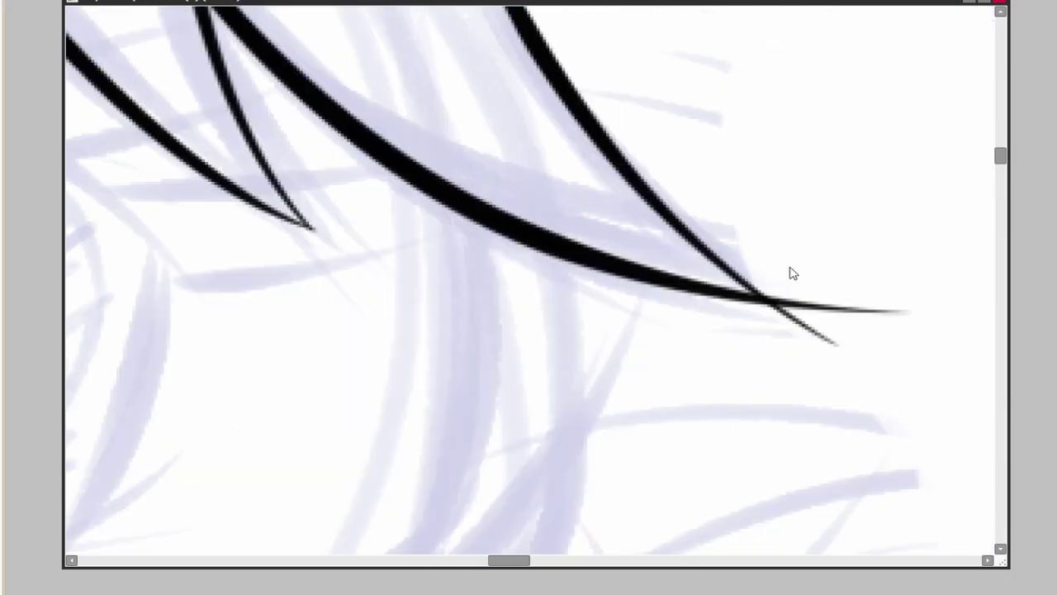
drag(725, 413, 826, 442)
scroll(791, 441, down, 3)
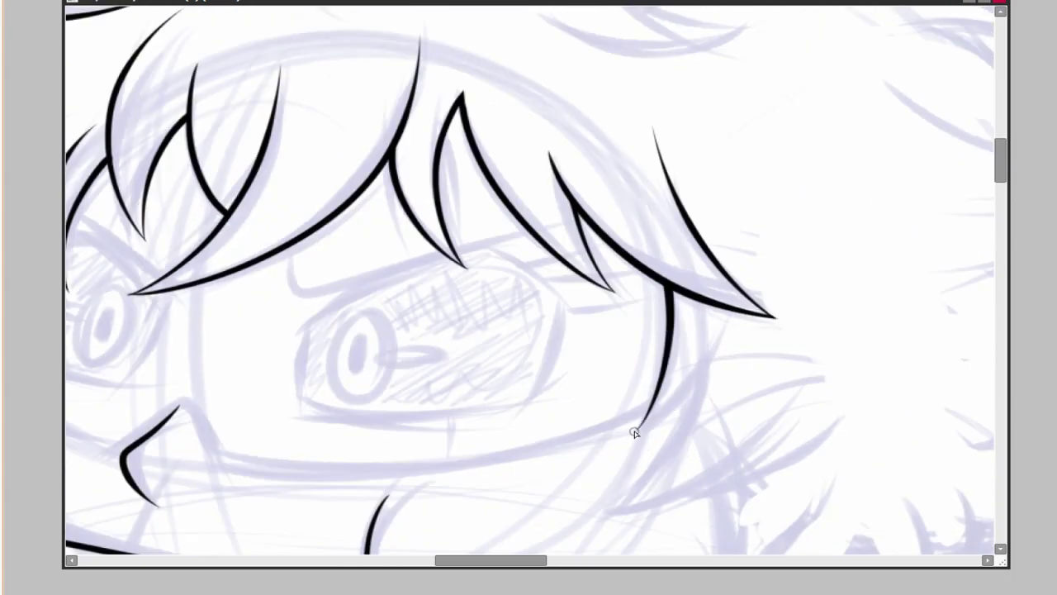
Ink the layered pointed hair tufts running down beside the right cheek.
drag(601, 522, 825, 362)
mouse_move(782, 456)
mouse_down()
mouse_move(784, 394)
mouse_move(705, 401)
mouse_up()
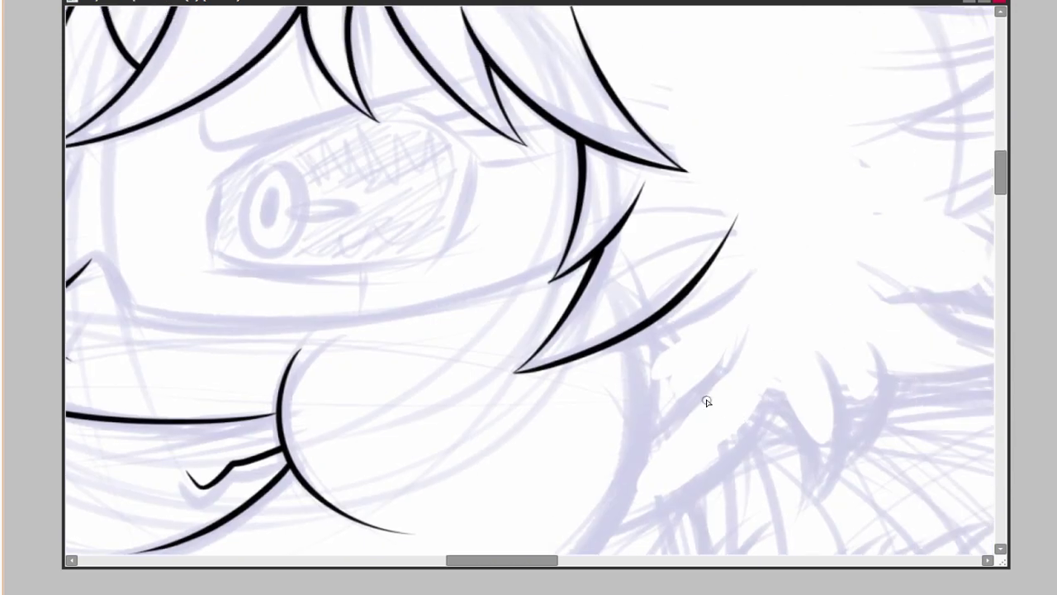
drag(769, 255, 578, 360)
mouse_move(711, 330)
mouse_down()
mouse_move(852, 276)
mouse_move(744, 231)
mouse_up()
drag(554, 442, 643, 343)
drag(553, 442, 616, 428)
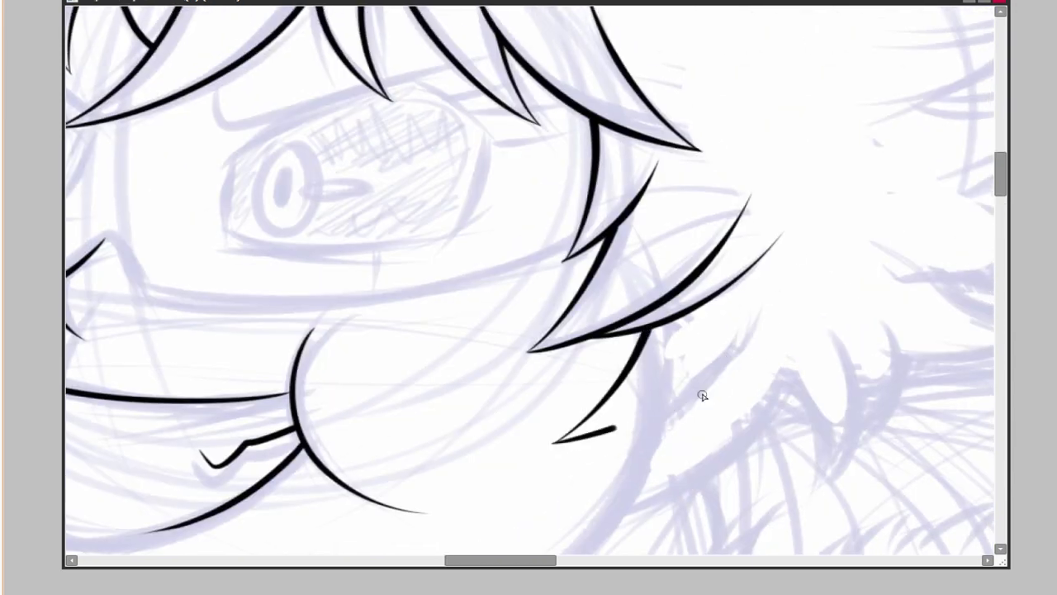
scroll(620, 184, down, 3)
scroll(554, 118, up, 3)
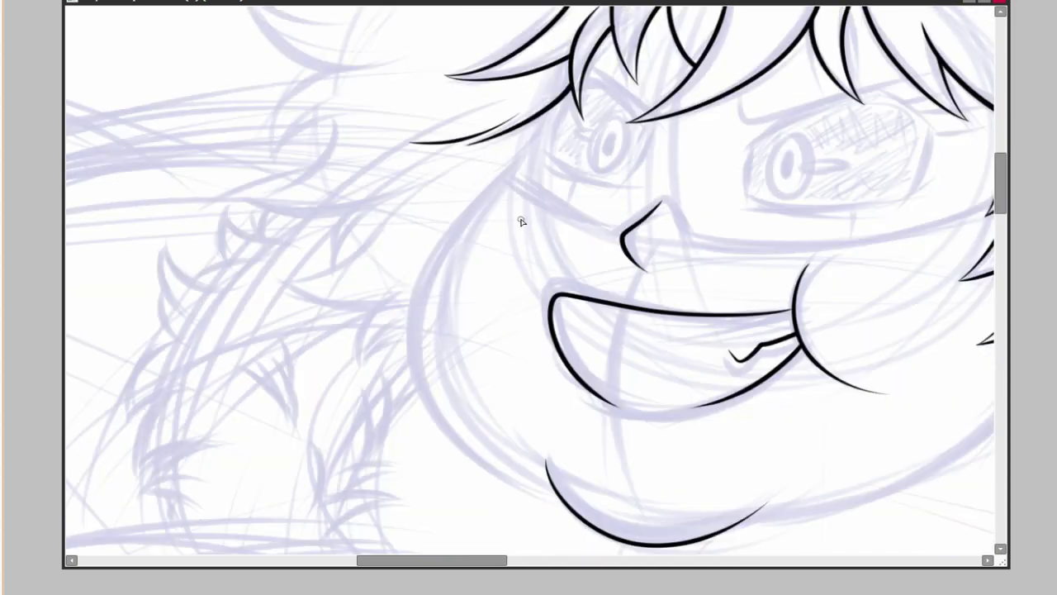
Ink the pointed hair strands hanging beside the left eye along the edge of the face.
scroll(522, 205, up, 4)
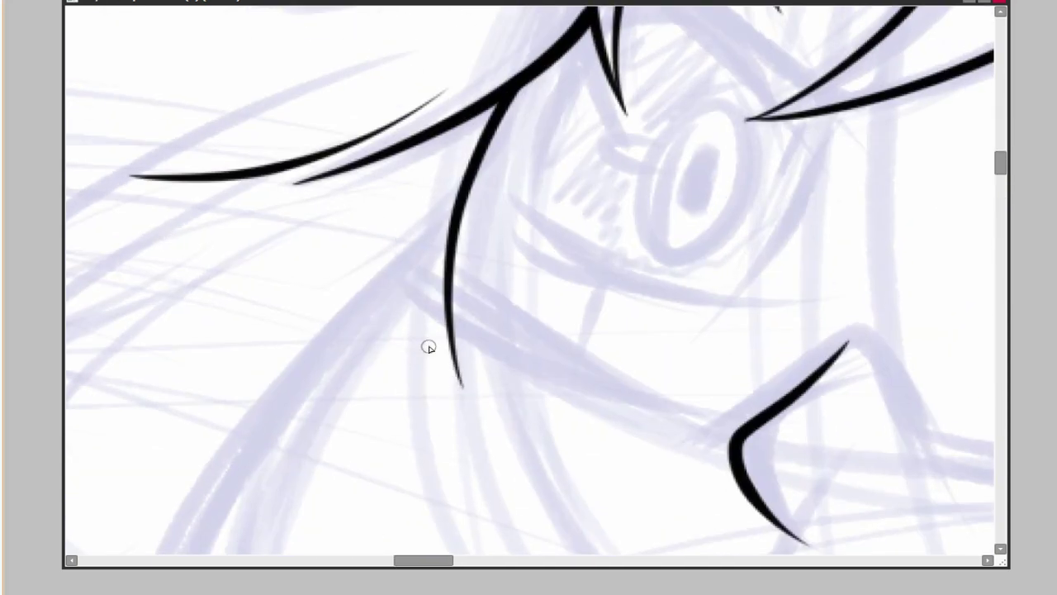
drag(380, 188, 461, 382)
drag(415, 267, 462, 181)
drag(459, 124, 479, 294)
drag(314, 83, 479, 293)
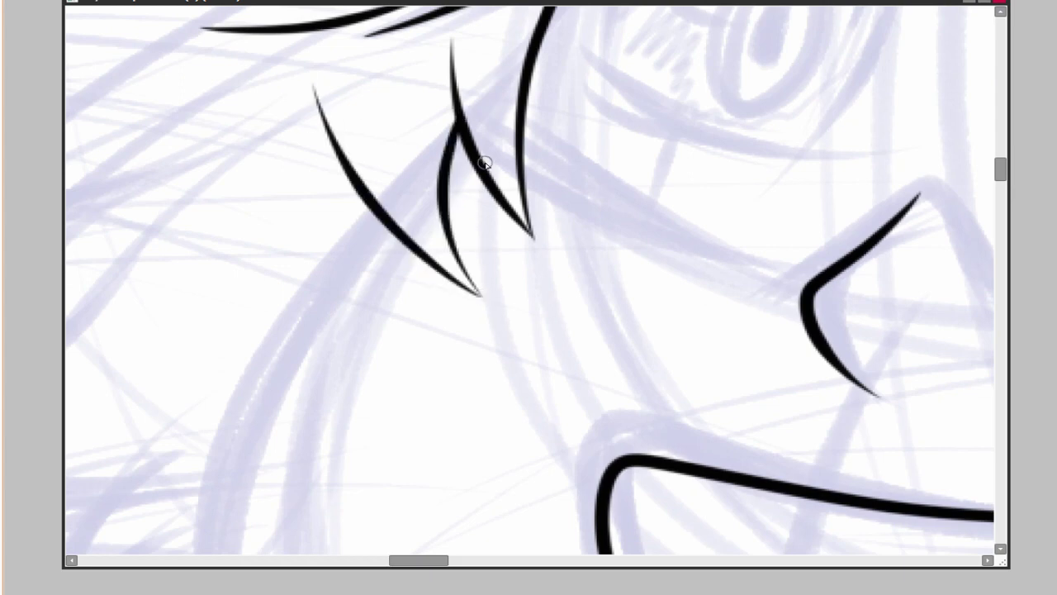
scroll(796, 309, down, 3)
scroll(566, 306, up, 4)
key(ctrl+z)
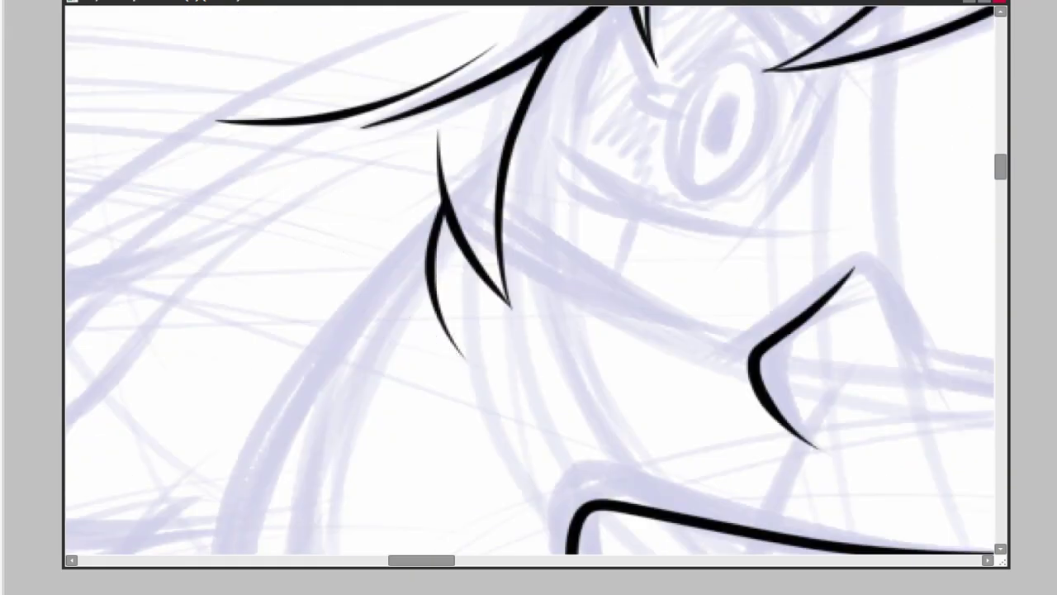
Ink the left cheek outline from the hair down to the chin and the right jaw line up to the hair.
scroll(418, 312, down, 3)
scroll(609, 448, up, 4)
key(ctrl+z)
mouse_move(438, 136)
mouse_down()
mouse_move(389, 475)
mouse_move(355, 262)
mouse_up()
scroll(391, 231, down, 3)
scroll(898, 449, up, 3)
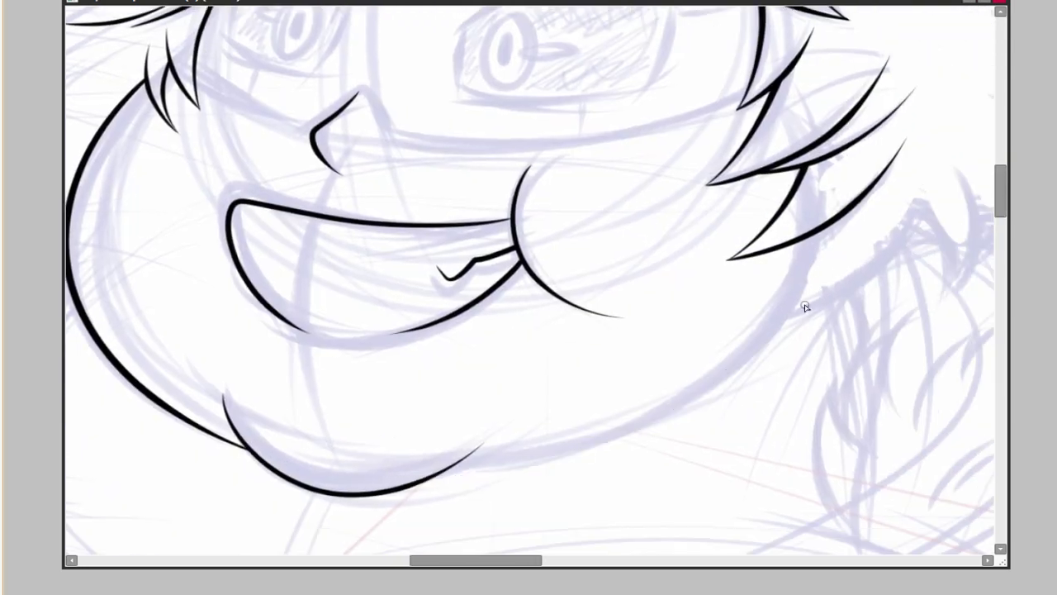
mouse_move(814, 170)
mouse_down()
mouse_move(388, 481)
mouse_move(732, 389)
mouse_move(843, 165)
mouse_up()
key(ctrl+z)
scroll(762, 307, down, 3)
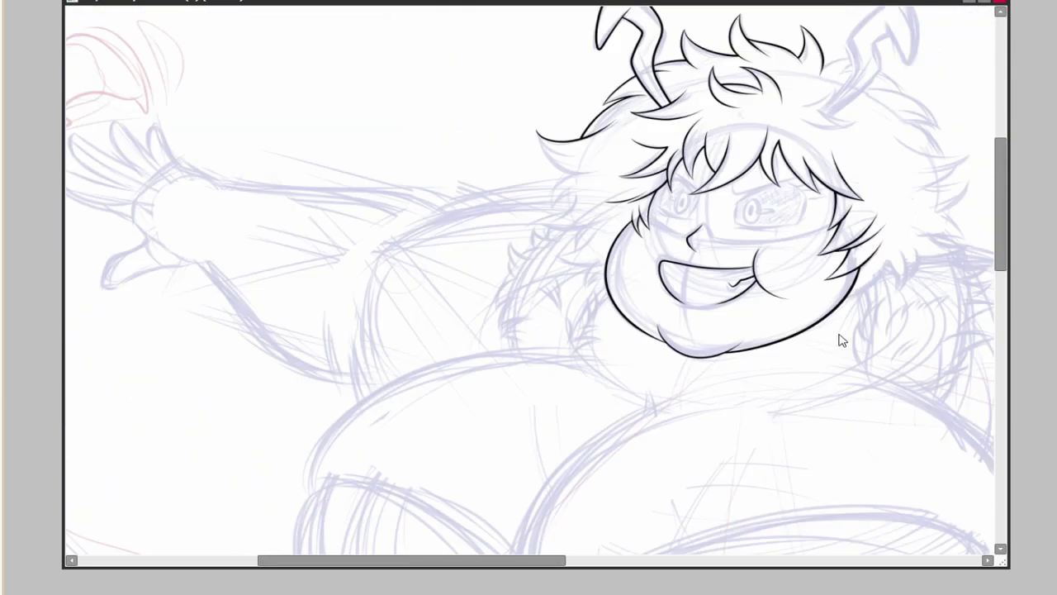
Ink the lowest pointed hair tufts outside the left cheek, joining the small lower tuft to the cheek outline.
scroll(843, 338, up, 3)
drag(393, 399, 507, 361)
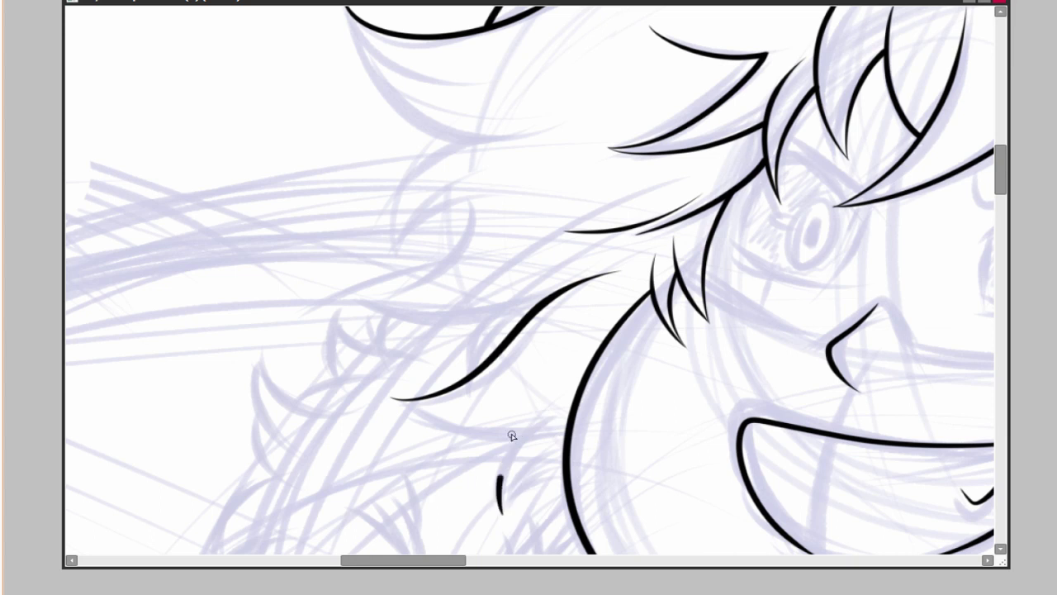
key(ctrl+z)
scroll(511, 435, up, 3)
mouse_move(508, 210)
mouse_down()
mouse_move(531, 366)
mouse_move(541, 368)
mouse_up()
mouse_move(295, 225)
mouse_down()
mouse_move(602, 335)
mouse_move(649, 320)
mouse_up()
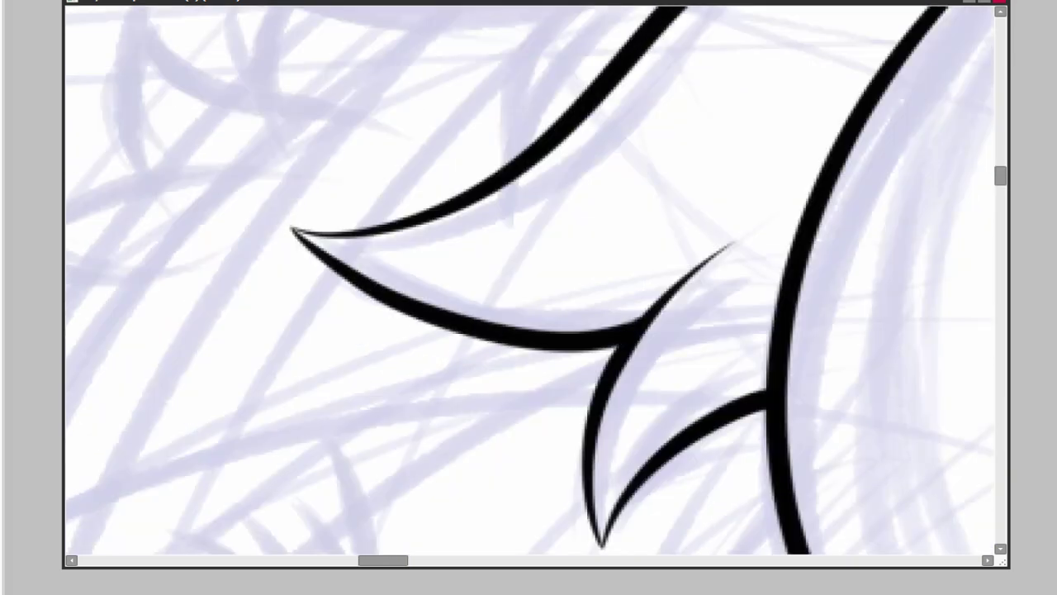
Ink the middle hair tufts on the left side of the head with curved strands meeting at pointed tips.
scroll(406, 354, down, 3)
drag(405, 363, 689, 347)
scroll(689, 347, down, 2)
drag(425, 364, 569, 250)
drag(420, 376, 570, 185)
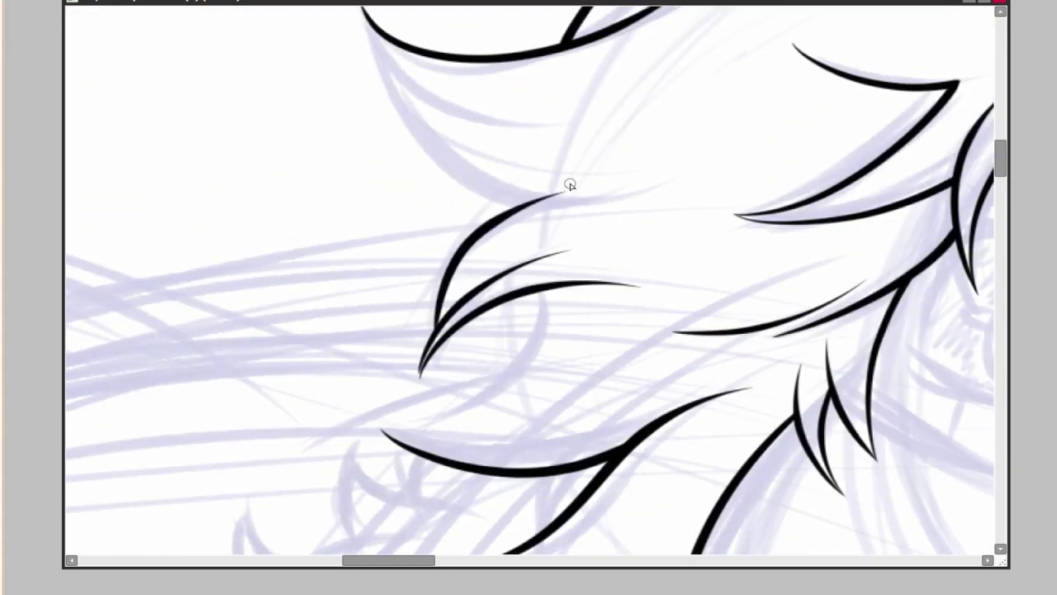
Ink the layered underside strands of the long upper-left hair tuft down to the tufts below it.
scroll(281, 203, up, 3)
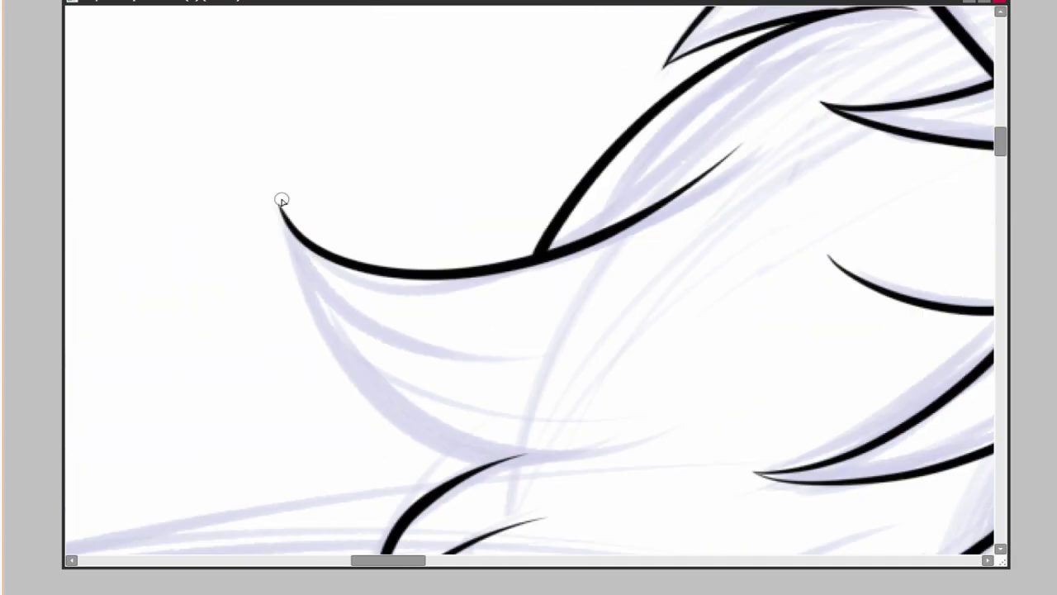
drag(280, 207, 634, 380)
drag(319, 306, 653, 437)
scroll(625, 310, down, 3)
scroll(626, 310, up, 2)
mouse_move(290, 417)
mouse_down()
mouse_move(562, 183)
mouse_move(458, 355)
mouse_up()
key(ctrl+z)
scroll(578, 366, down, 4)
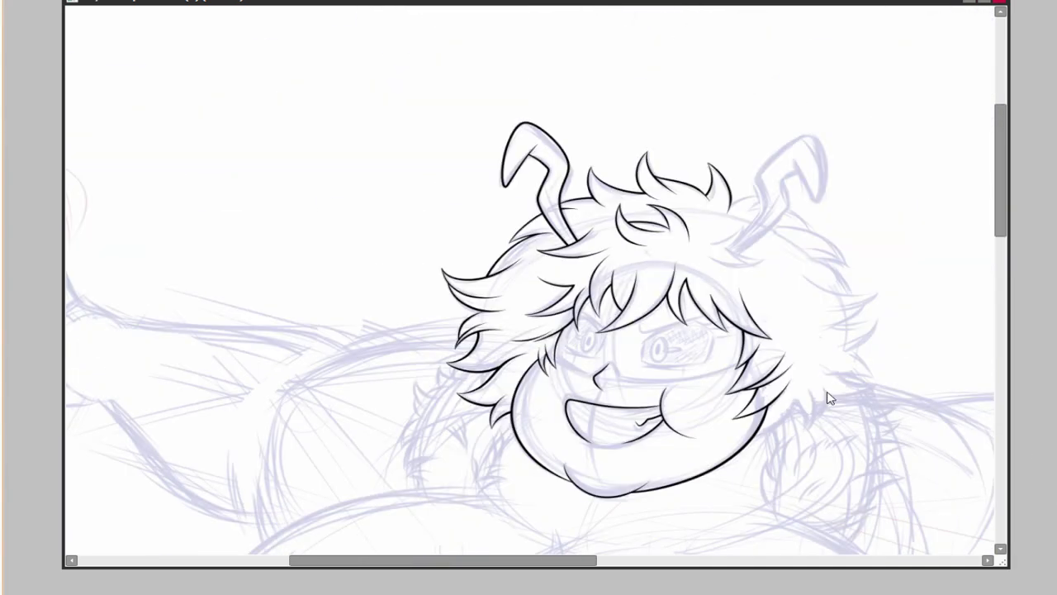
Ink the crescent-shaped hair strand below the base of the right antenna.
scroll(829, 399, up, 4)
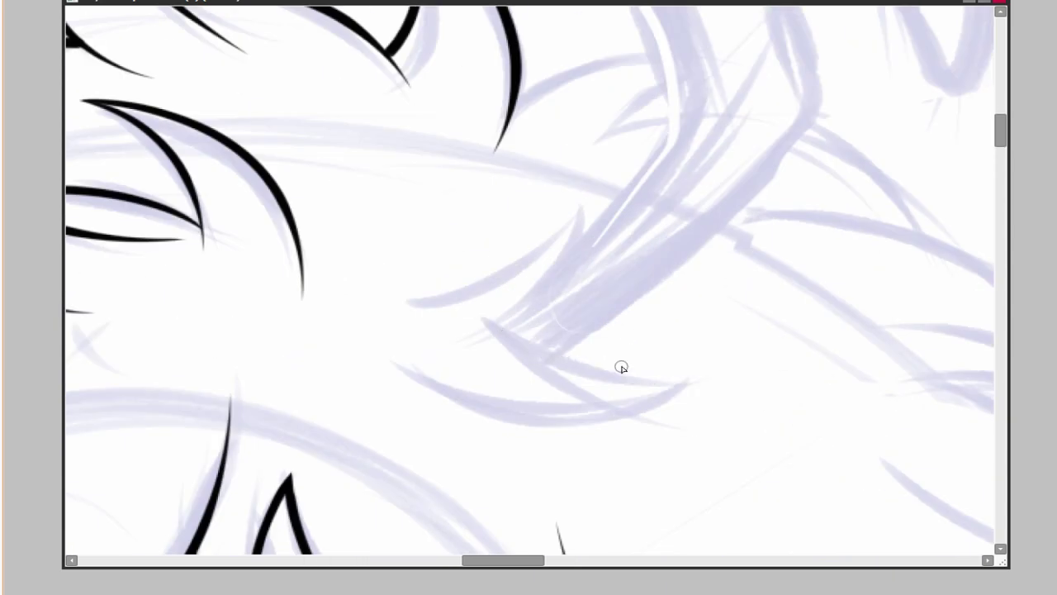
drag(475, 313, 711, 377)
drag(387, 366, 743, 349)
scroll(639, 385, up, 2)
scroll(715, 337, down, 5)
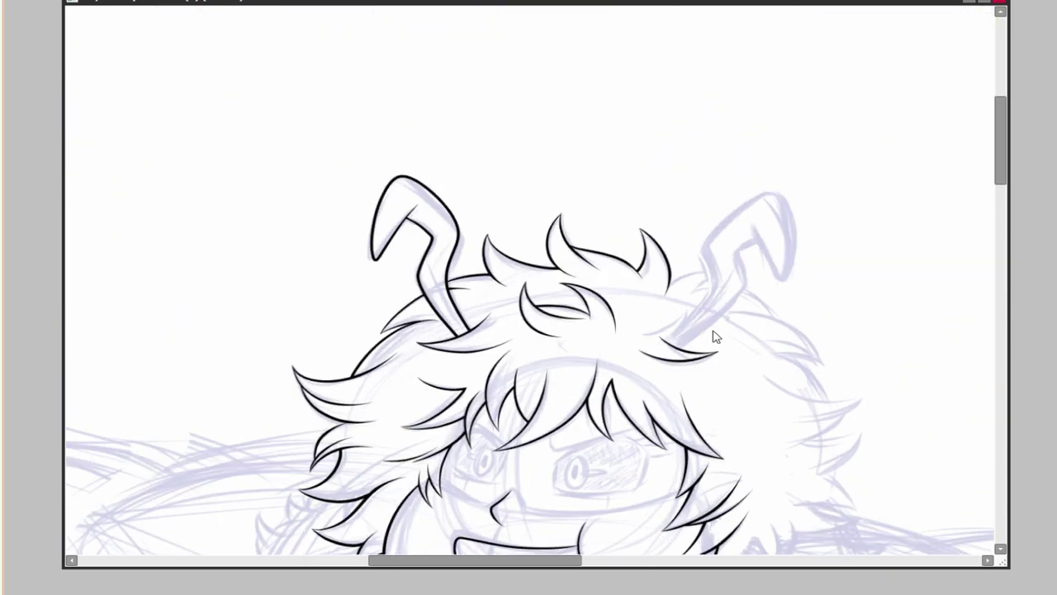
Ink the pointed hair tuft rising beside the right antenna's base, following the sketched tip.
scroll(715, 337, up, 4)
drag(611, 299, 543, 423)
drag(351, 379, 611, 299)
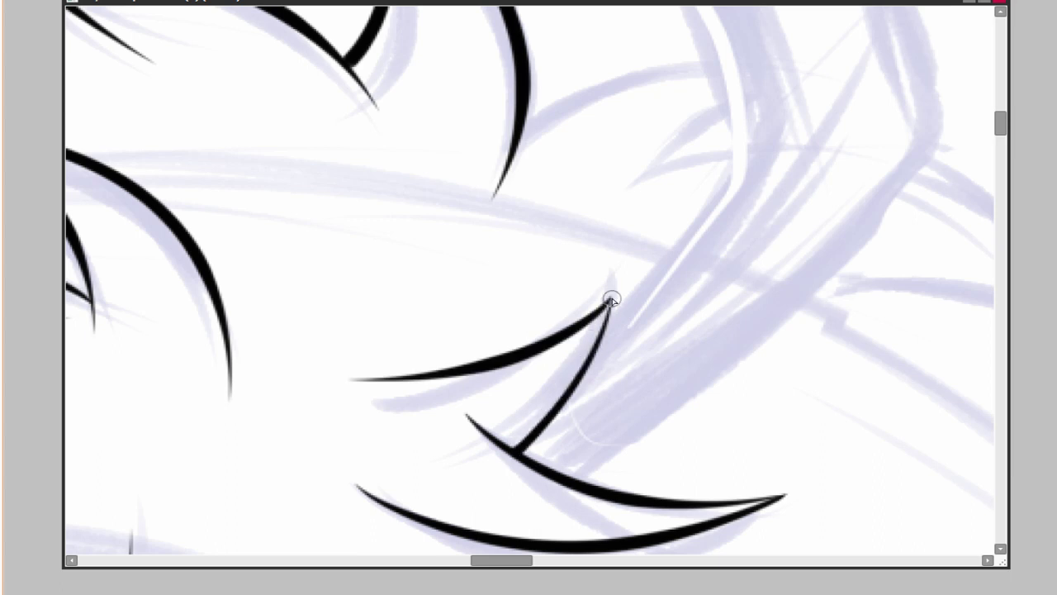
key(ctrl+z)
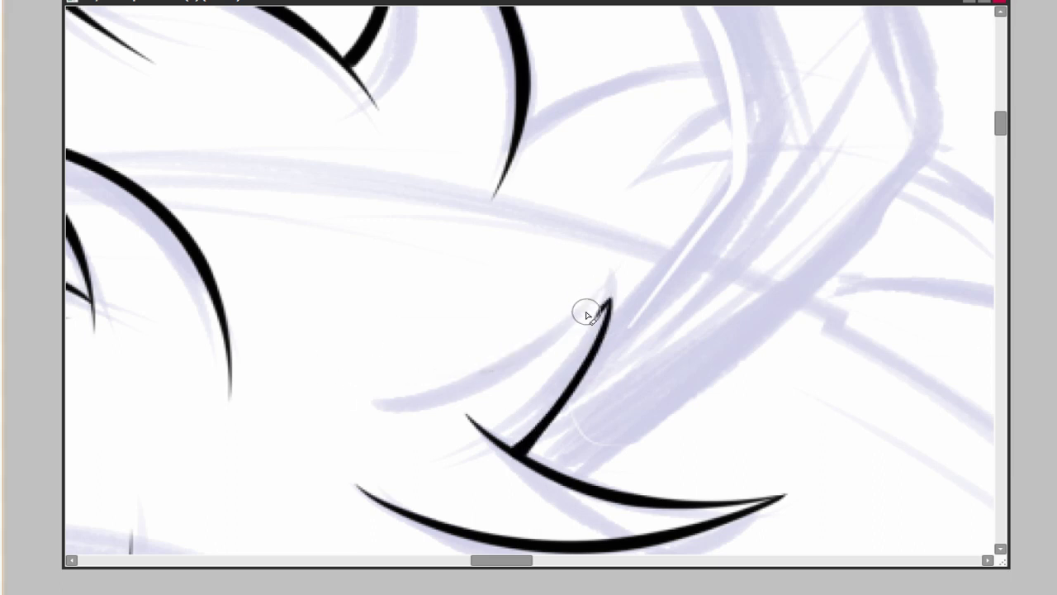
mouse_move(613, 260)
mouse_down()
mouse_move(514, 460)
mouse_move(378, 388)
mouse_up()
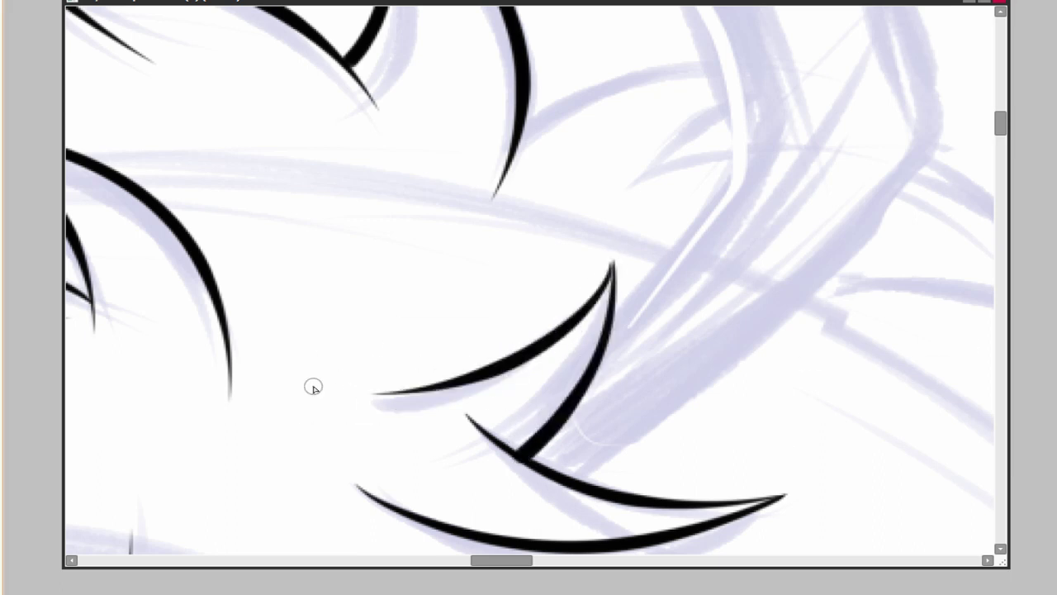
scroll(314, 385, down, 5)
scroll(705, 431, up, 2)
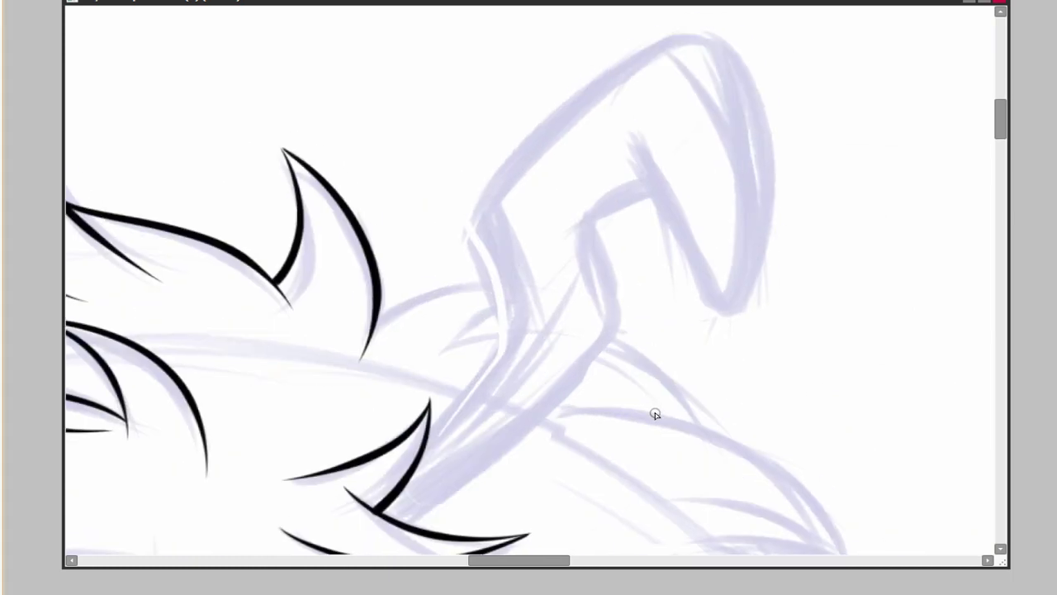
Ink the bent right antenna's full outline from its hooked tip down to the hair, redoing strokes until they fit.
drag(703, 306, 478, 409)
key(ctrl+z)
drag(633, 141, 377, 507)
key(ctrl+z)
drag(660, 191, 380, 512)
drag(746, 508, 740, 482)
key(ctrl+z)
mouse_move(655, 169)
mouse_down()
mouse_move(605, 334)
mouse_move(380, 499)
mouse_up()
key(ctrl+z)
drag(652, 165, 382, 493)
key(ctrl+z)
mouse_move(367, 495)
mouse_down()
mouse_move(602, 340)
mouse_move(653, 163)
mouse_up()
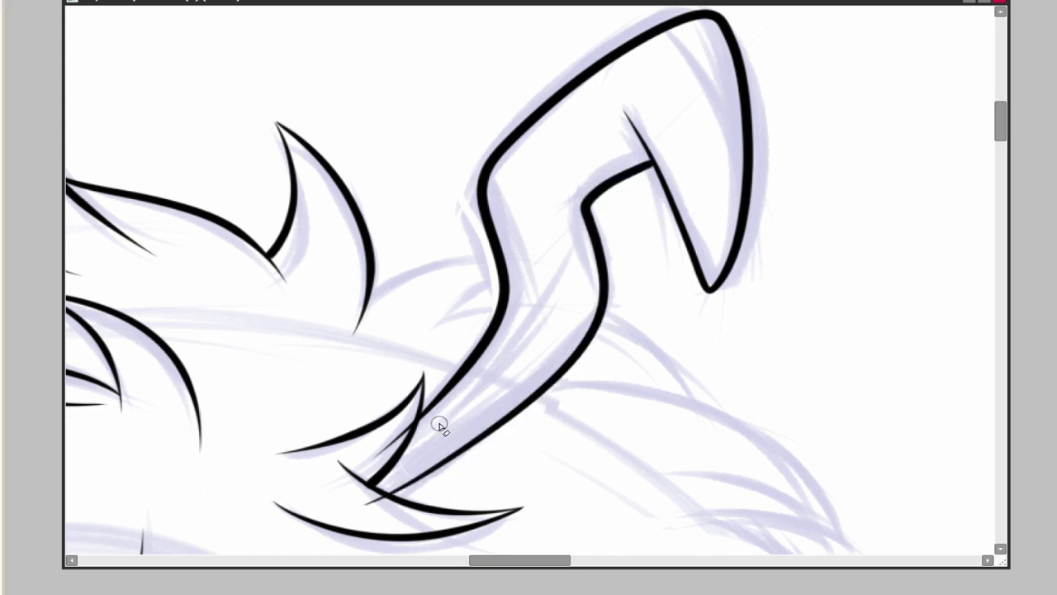
Ink the right-hand breast's upper-left contour, a short cleavage stroke and the large oval underside.
key(Page_Down)
scroll(751, 331, down, 10)
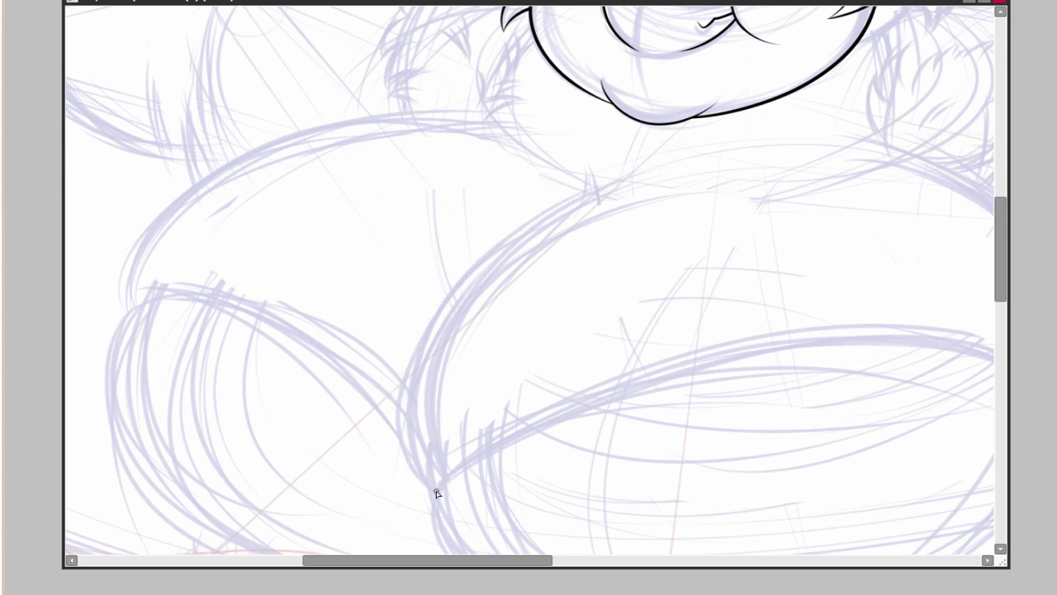
drag(438, 493, 708, 177)
drag(577, 167, 589, 188)
scroll(680, 272, down, 3)
key(Page_Down)
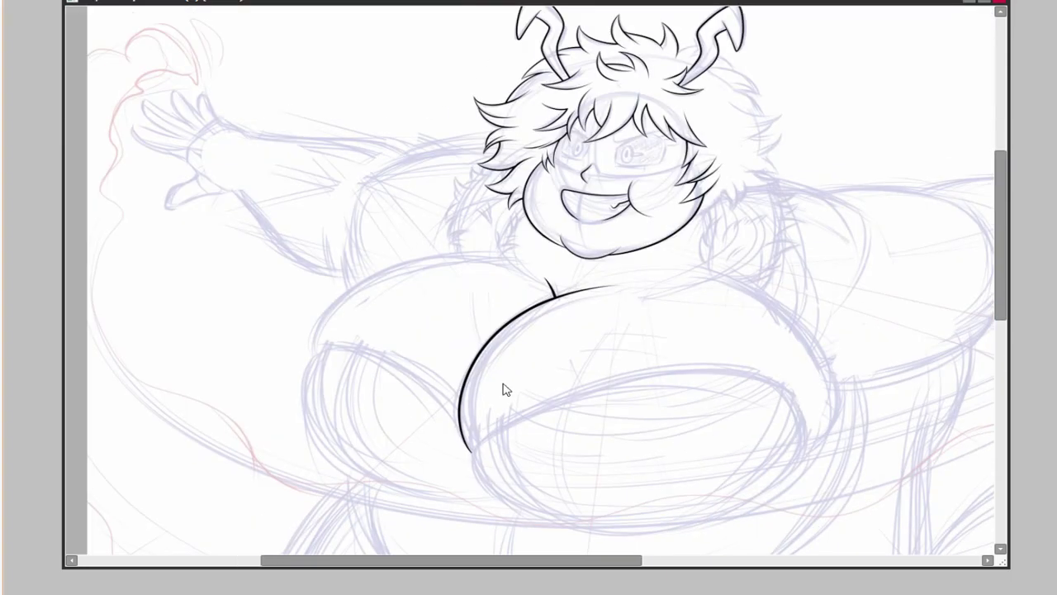
key(Page_Up)
key(ctrl+z)
mouse_move(243, 364)
mouse_down()
mouse_move(741, 287)
mouse_move(757, 394)
mouse_move(241, 365)
mouse_move(774, 347)
mouse_move(241, 364)
mouse_up()
key(ctrl+z)
key(ctrl+z)
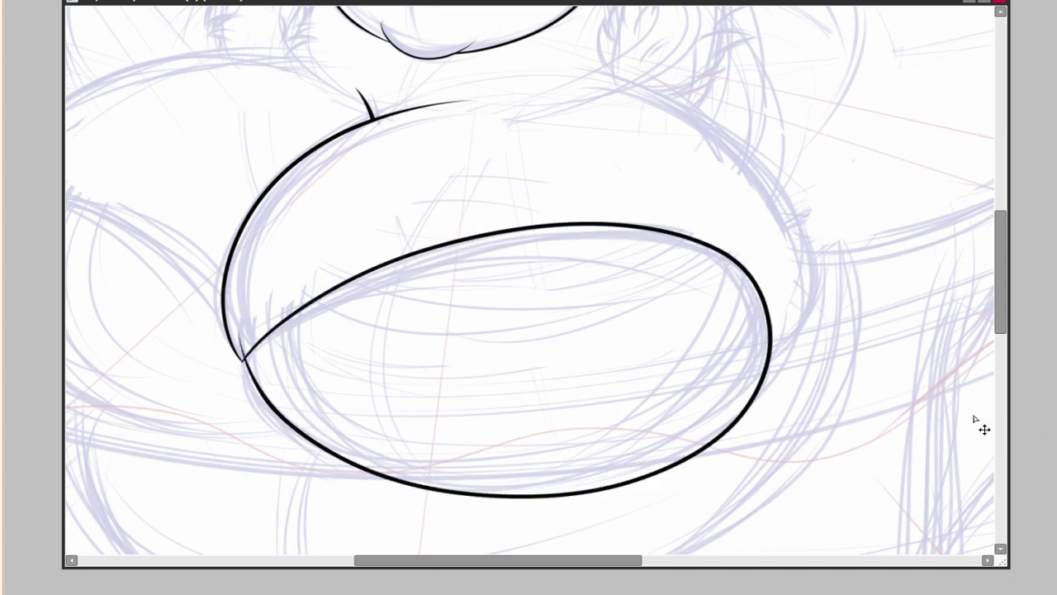
Adjust the right-hand breast's oval with a transform and clean up the crossing line ends at its left corner.
key(ctrl+t)
drag(772, 500, 770, 498)
key(Return)
scroll(293, 338, up, 3)
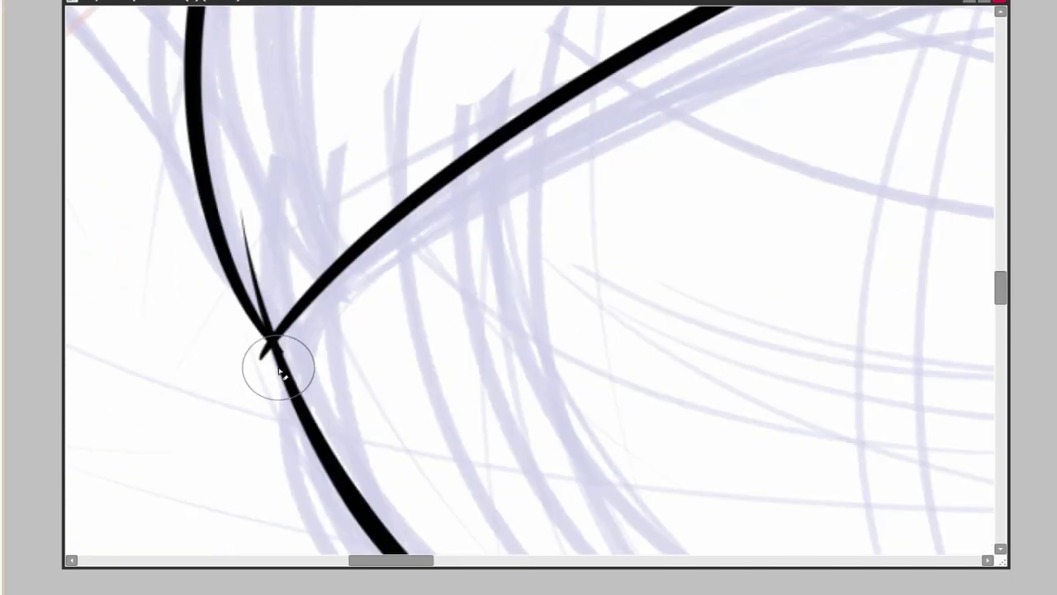
scroll(801, 336, down, 3)
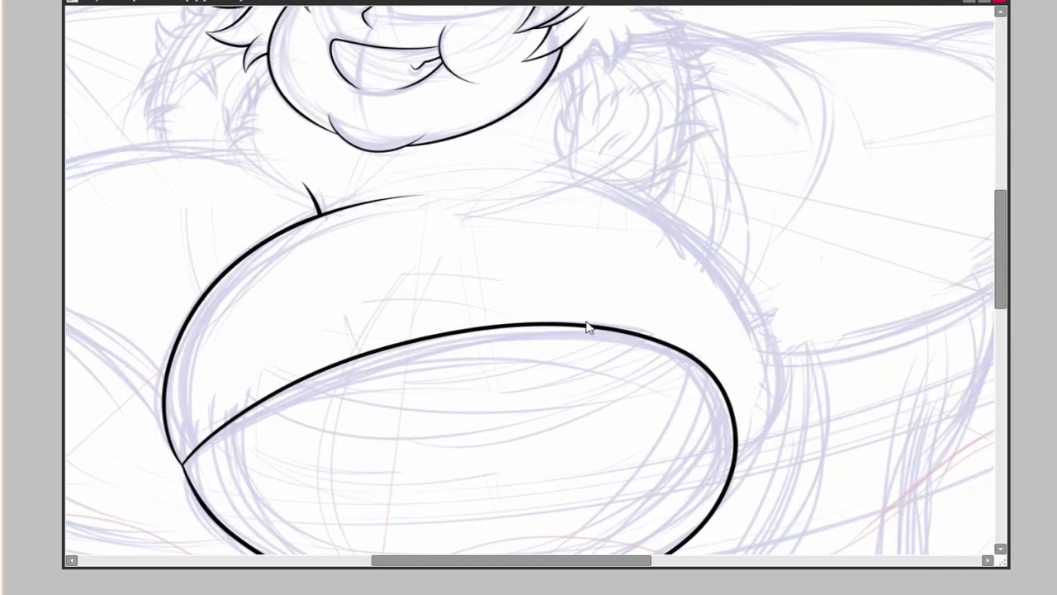
Reshape the right-hand breast's upper-left contour with a transform and ink its outer right contour.
scroll(226, 469, up, 2)
drag(397, 55, 405, 58)
key(ctrl+t)
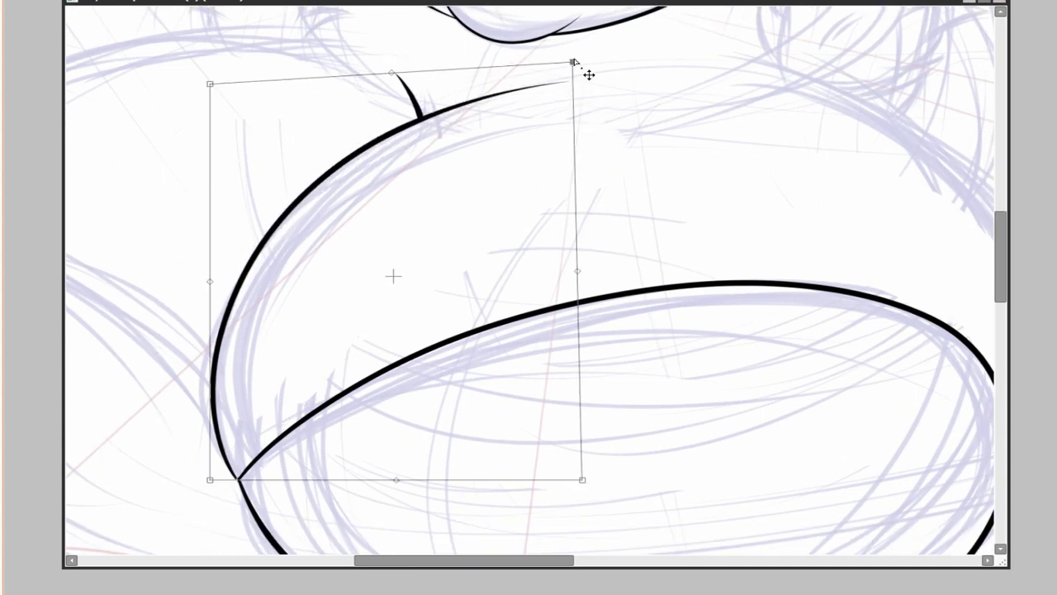
key(Return)
scroll(776, 357, down, 3)
key(ctrl+d)
scroll(776, 357, up, 1)
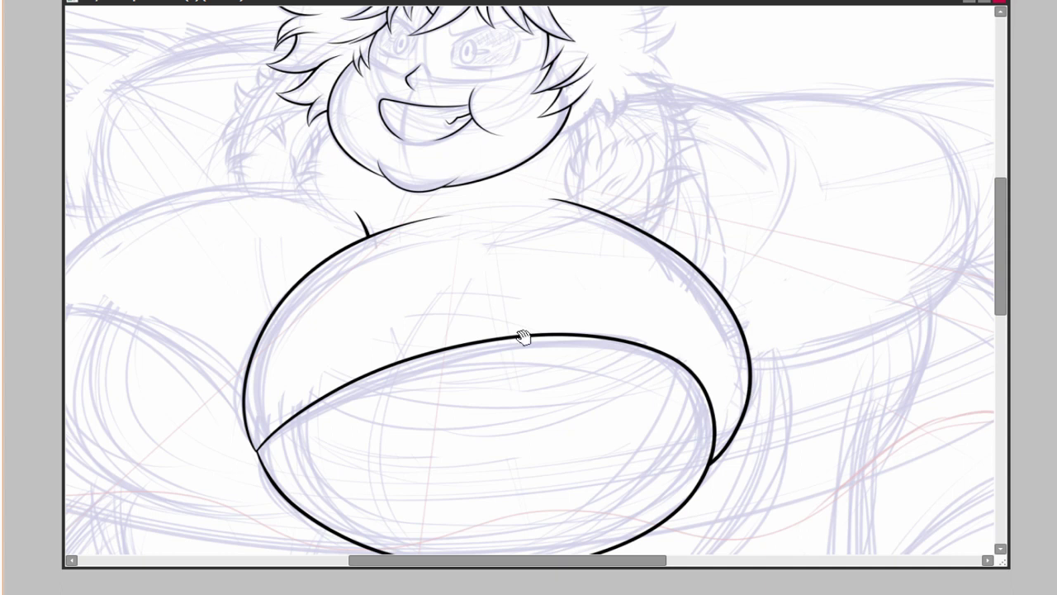
Ink the left-hand breast's lower form from the cleavage over its top edge and around the underside.
scroll(523, 337, up, 1)
drag(522, 337, 731, 276)
drag(217, 224, 264, 444)
key(ctrl+z)
mouse_move(330, 236)
mouse_down()
mouse_move(454, 367)
mouse_move(173, 285)
mouse_up()
key(ctrl+z)
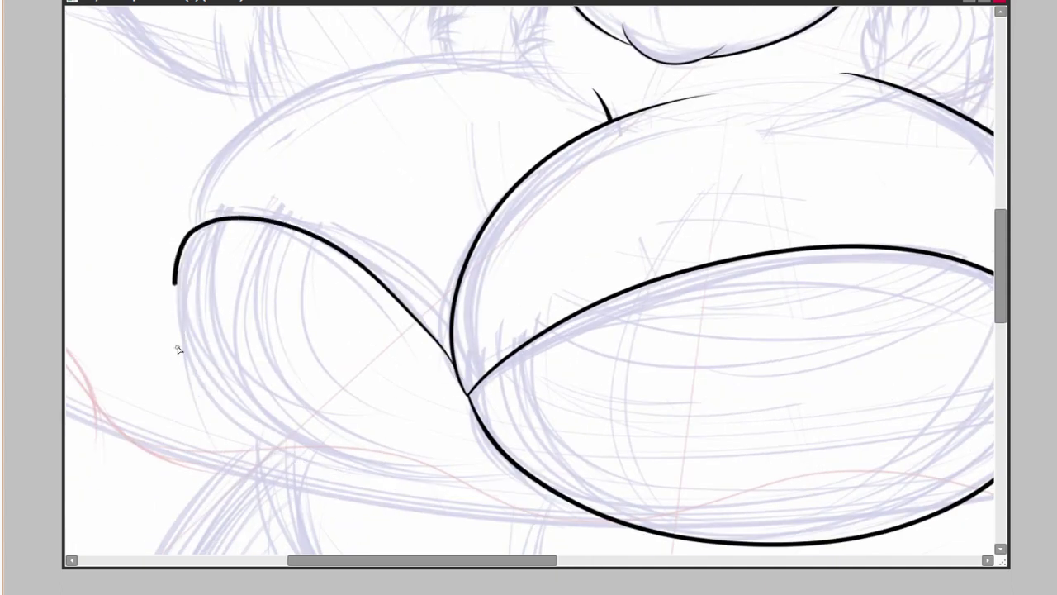
drag(177, 349, 529, 488)
scroll(528, 487, down, 2)
scroll(502, 432, up, 2)
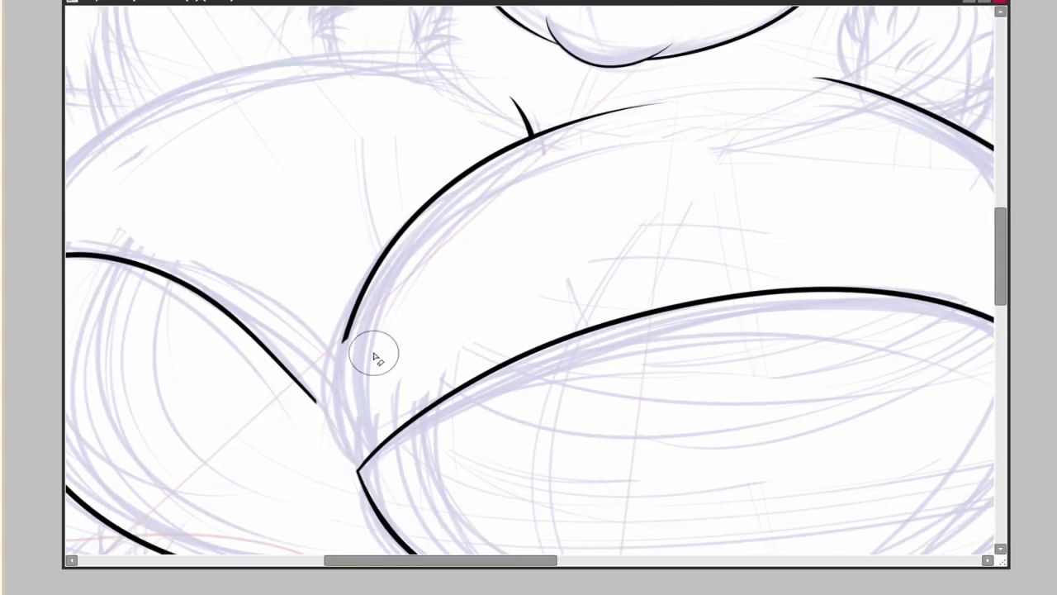
Redraw the right-hand breast's inner contour with a rounded lower end and add a short cleavage stroke near its top.
key(ctrl+z)
drag(509, 285, 620, 304)
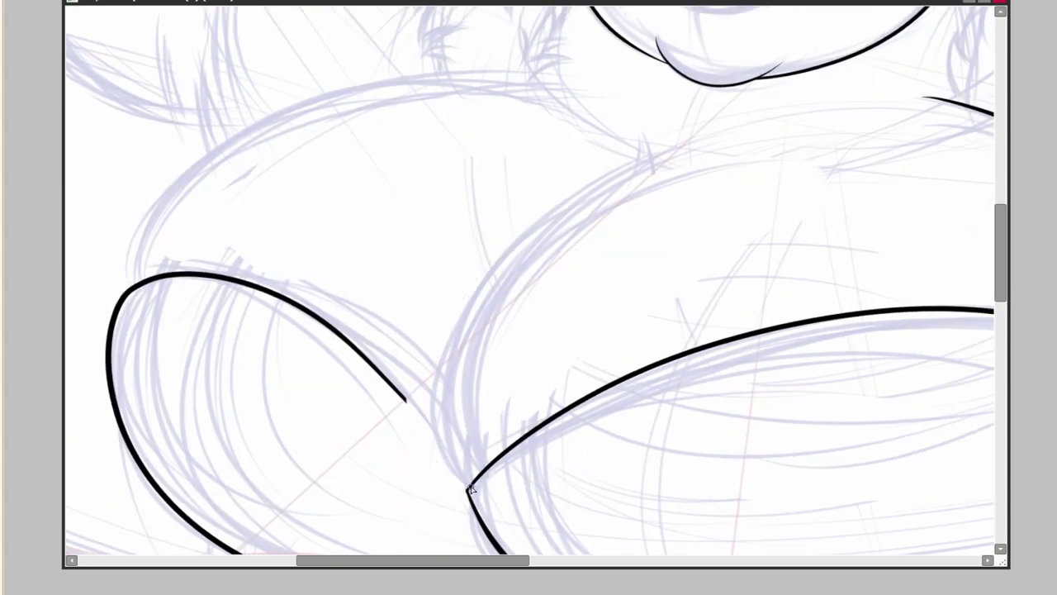
drag(526, 213, 417, 488)
key(ctrl+z)
drag(413, 436, 273, 438)
drag(582, 120, 318, 492)
scroll(519, 171, up, 1)
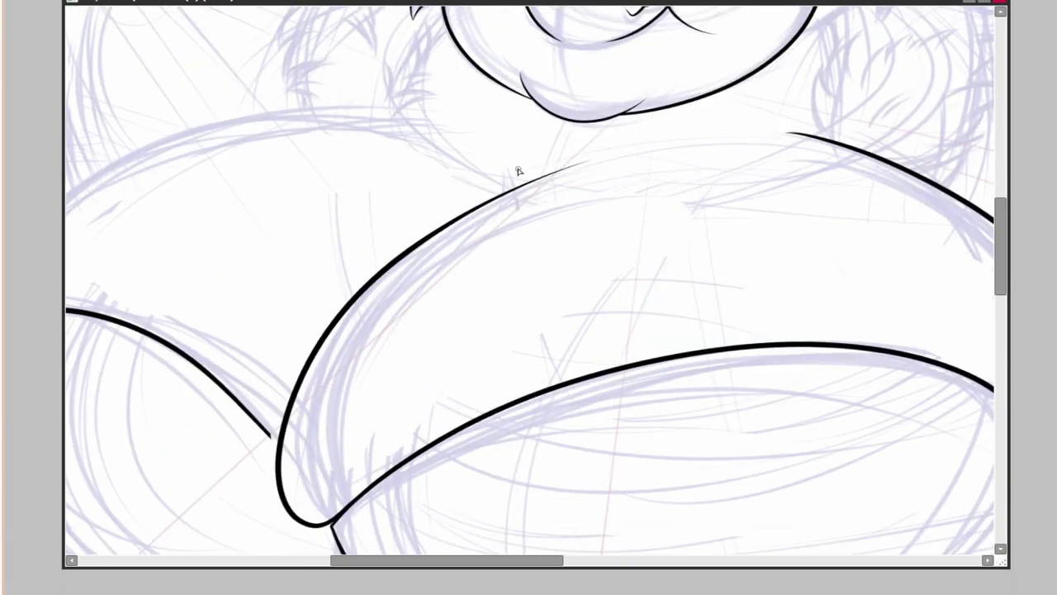
drag(515, 170, 512, 190)
Extend the left-hand breast's inner line towards the cleavage and ink its upper contour.
scroll(317, 493, down, 1)
scroll(350, 481, up, 4)
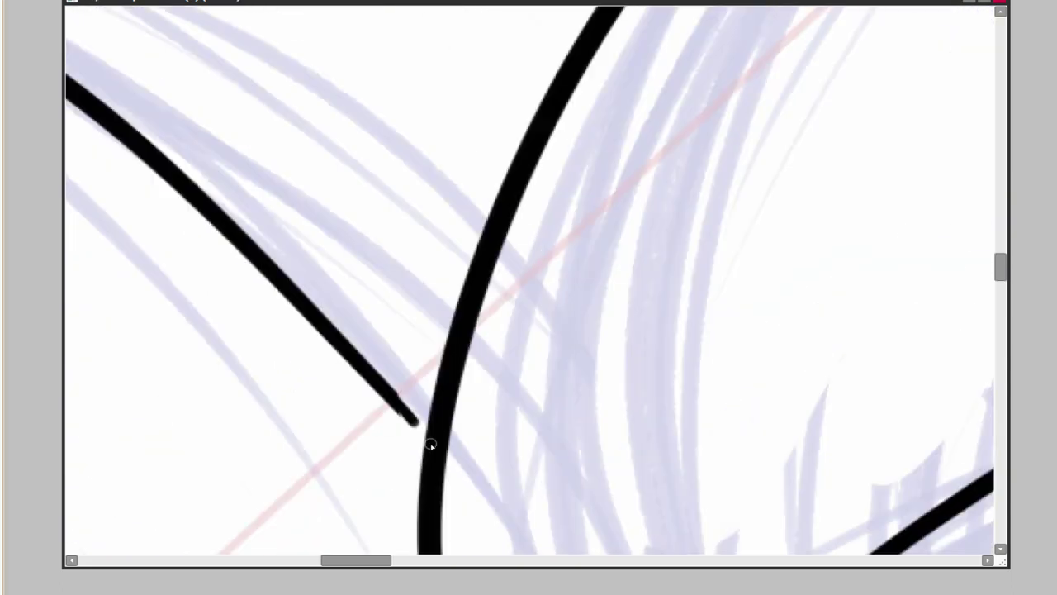
scroll(449, 463, down, 3)
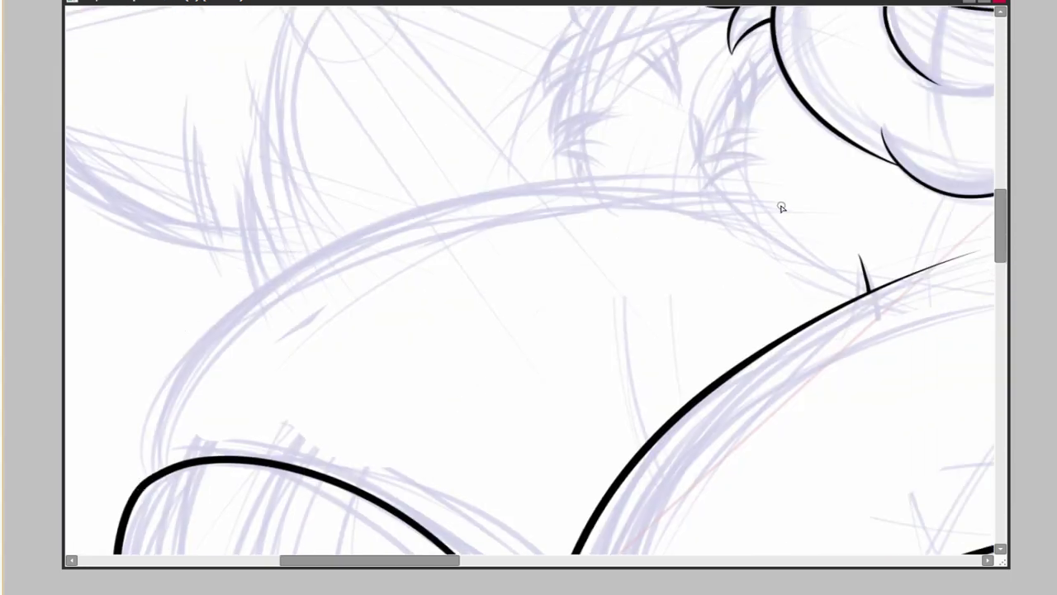
scroll(788, 409, down, 3)
scroll(788, 408, down, 2)
Ink the curved, pointed hair tufts hanging to the right of the jaw.
scroll(492, 380, up, 3)
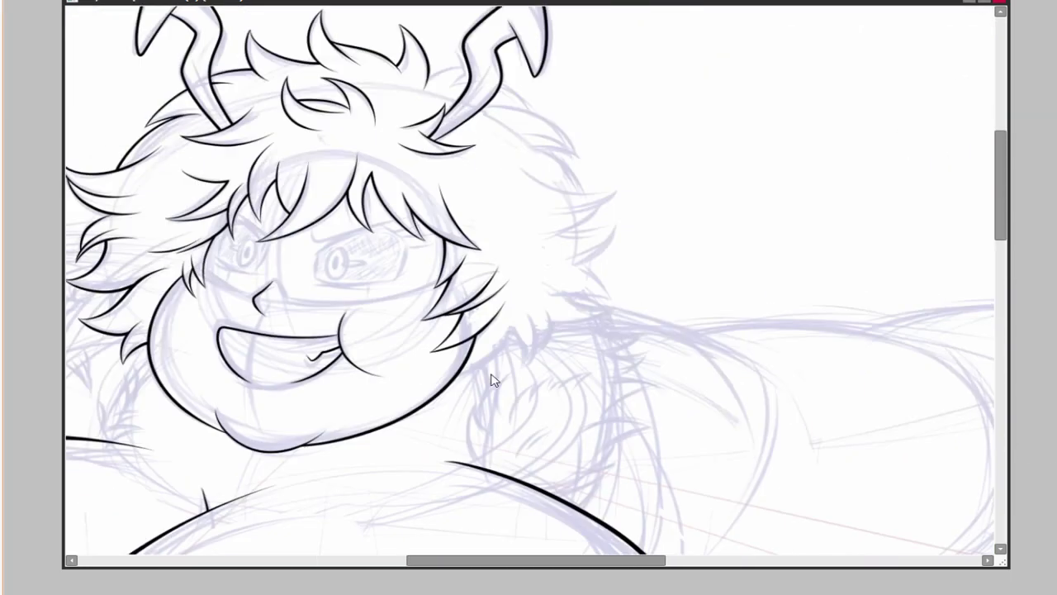
scroll(492, 380, up, 3)
drag(559, 385, 604, 333)
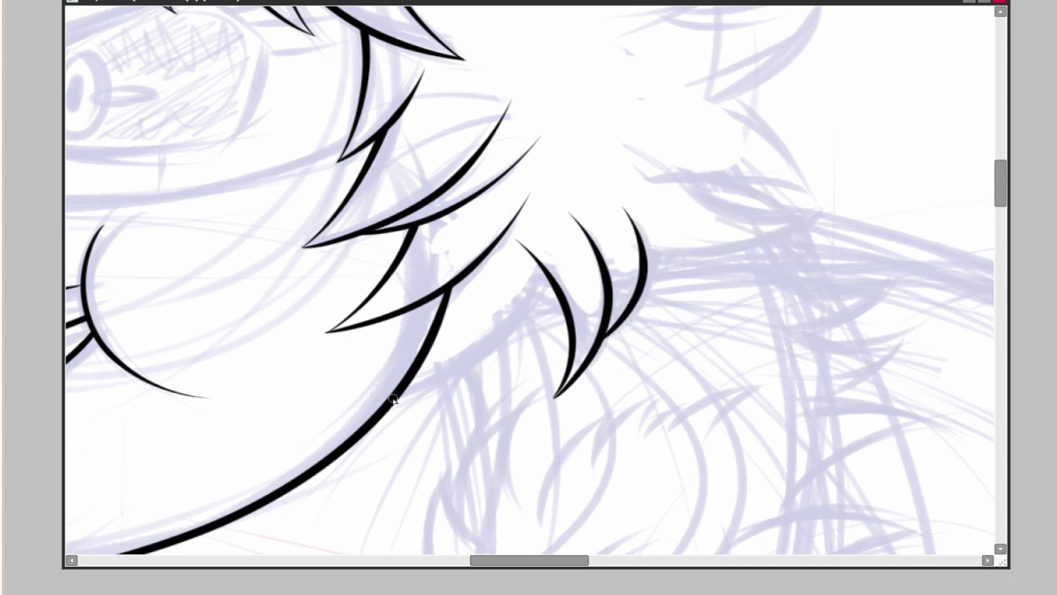
drag(800, 84, 639, 401)
Ink the large pointed hair tuft sweeping outward on the right side of the head and the tuft beneath it.
drag(365, 189, 685, 207)
key(ctrl+z)
drag(413, 169, 694, 195)
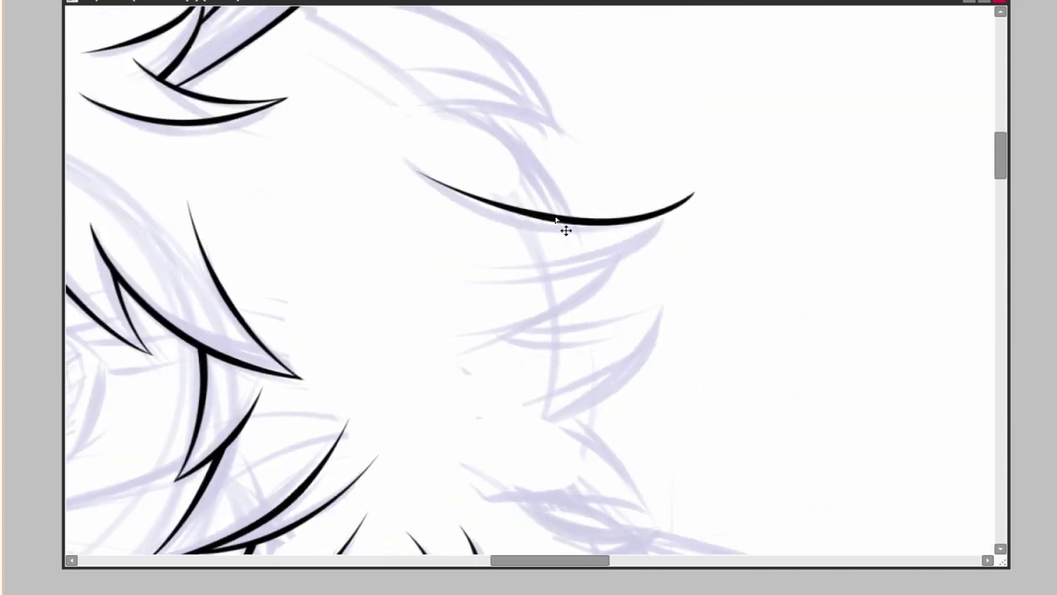
drag(556, 218, 417, 152)
drag(403, 294, 695, 191)
drag(669, 298, 702, 204)
drag(703, 206, 568, 237)
Ink the upper-right hair contour and its layered strands below the right antenna.
drag(495, 341, 642, 355)
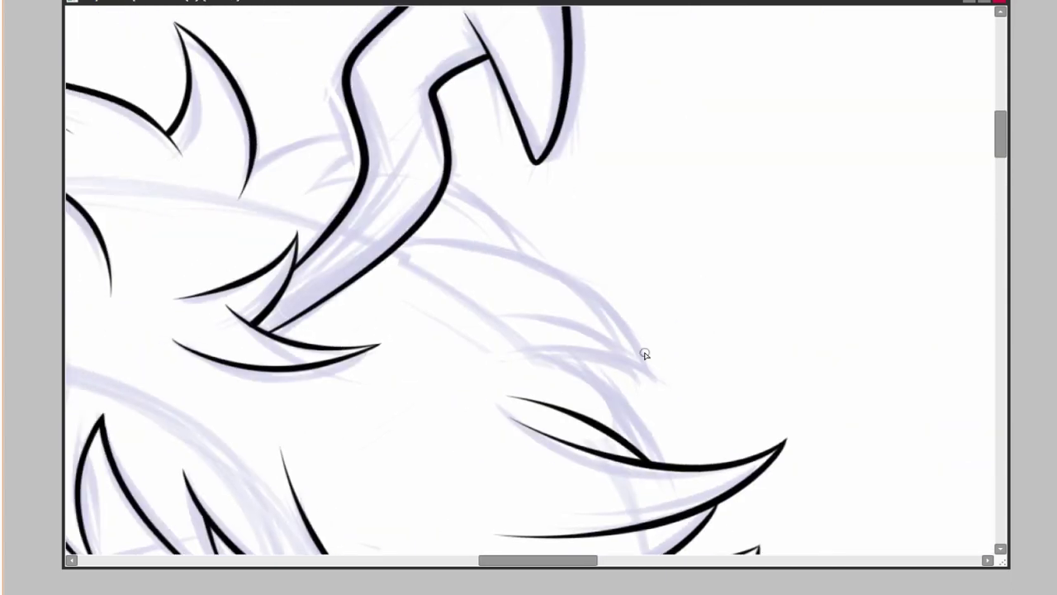
mouse_move(417, 246)
mouse_down()
mouse_move(738, 396)
mouse_move(463, 331)
mouse_up()
scroll(981, 449, down, 5)
scroll(529, 281, down, 3)
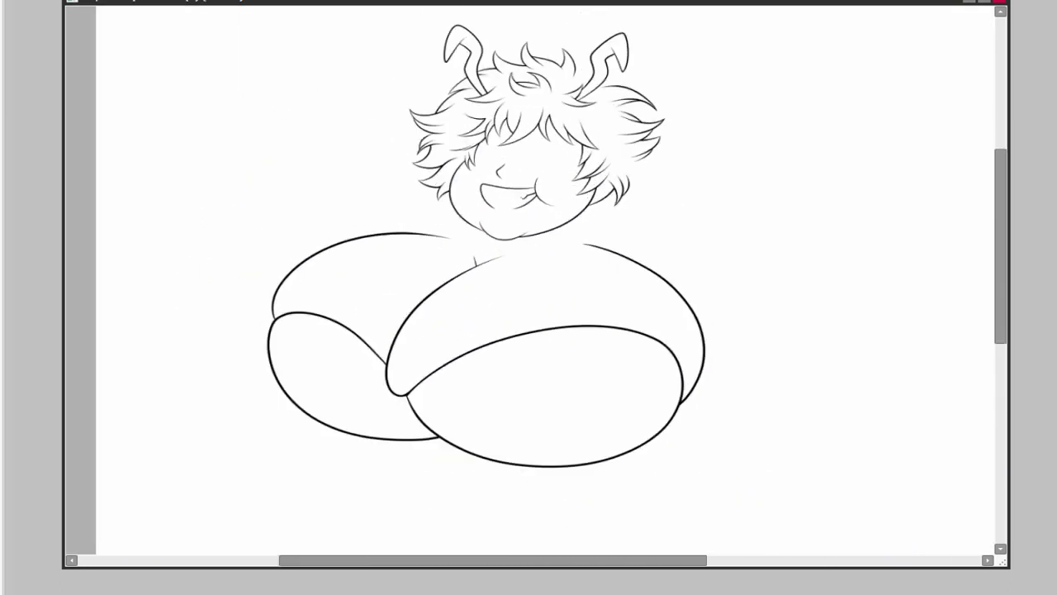
Erase the right-hand breast's rounded inner end and redraw the contour to meet the oval's left corner in a point.
scroll(529, 331, up, 4)
scroll(405, 426, up, 3)
drag(307, 399, 365, 486)
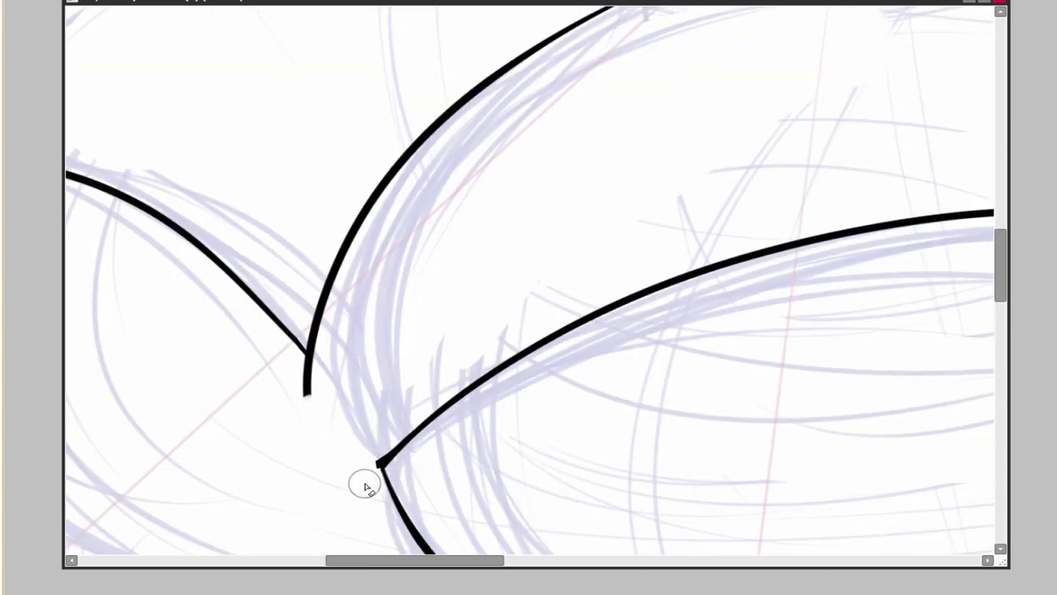
drag(314, 402, 642, 160)
scroll(642, 160, down, 2)
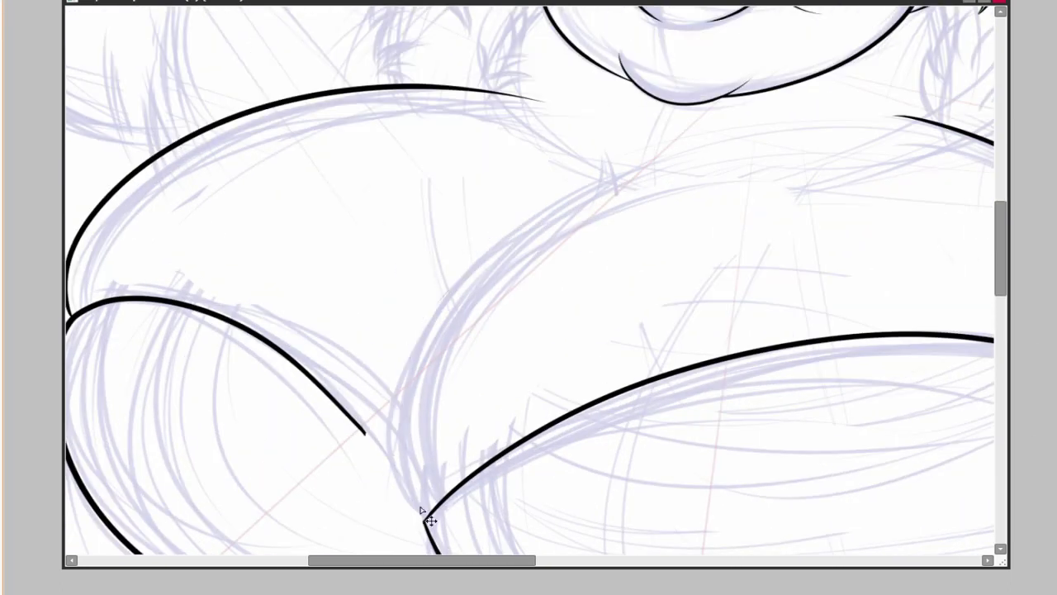
key(ctrl+z)
scroll(524, 441, up, 4)
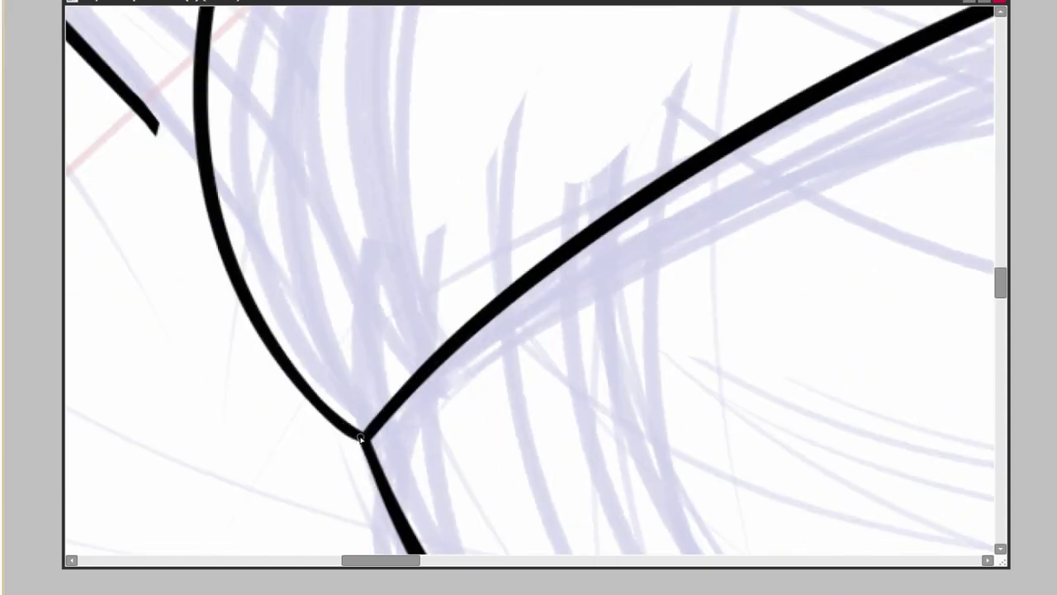
Extend the left-hand oval's upper contour until it meets the right-hand breast's outline.
scroll(345, 283, up, 2)
drag(372, 408, 297, 276)
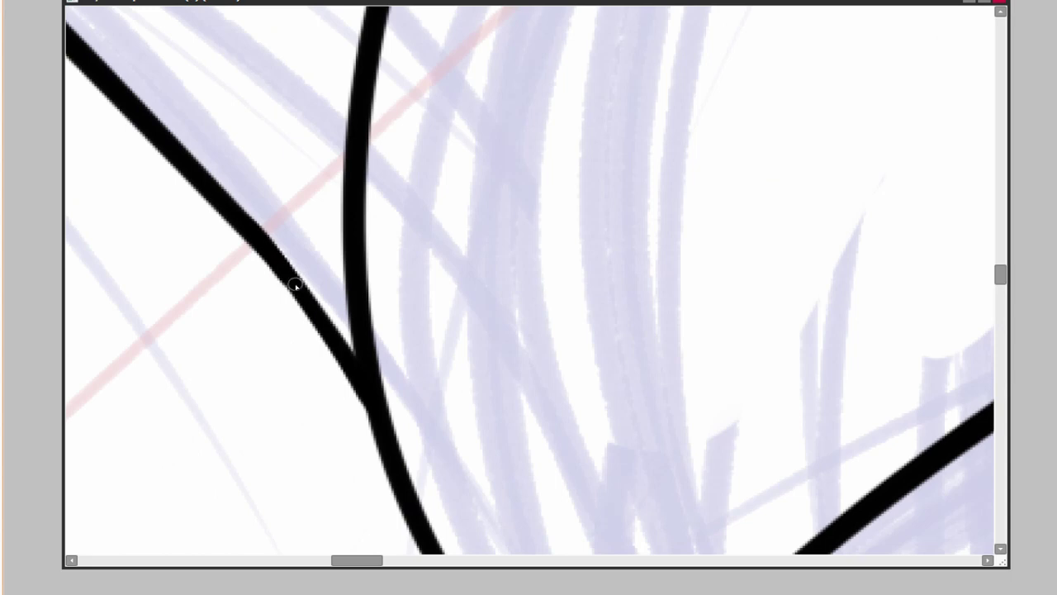
scroll(751, 359, down, 4)
scroll(544, 465, up, 3)
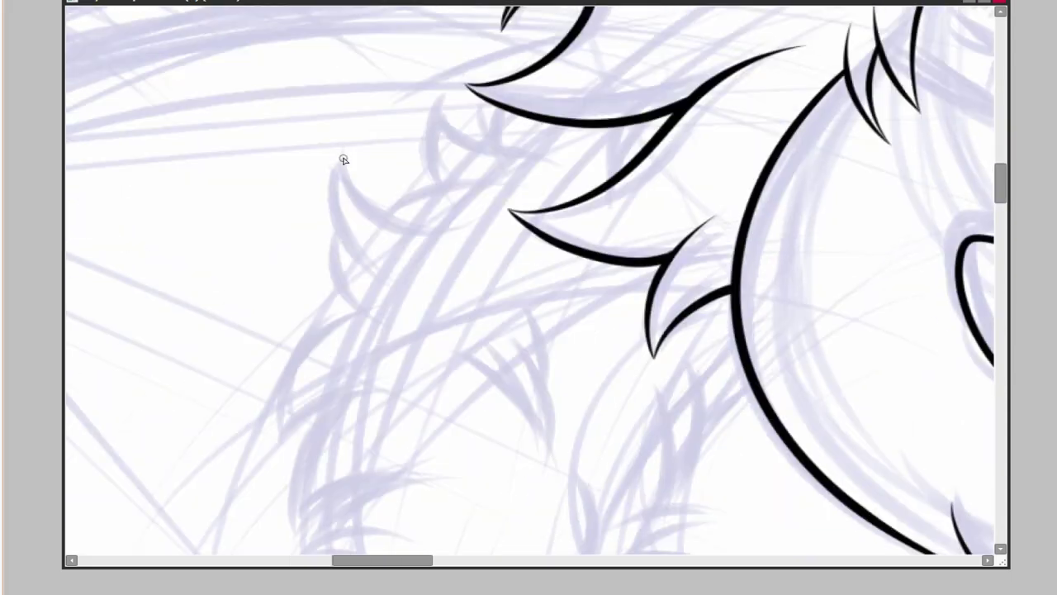
Ink the pointed hair tufts hanging left of the jaw down to the chest, and the short hair contour behind the right antenna.
drag(413, 324, 328, 262)
mouse_move(421, 186)
mouse_down()
mouse_move(349, 328)
mouse_move(492, 274)
mouse_up()
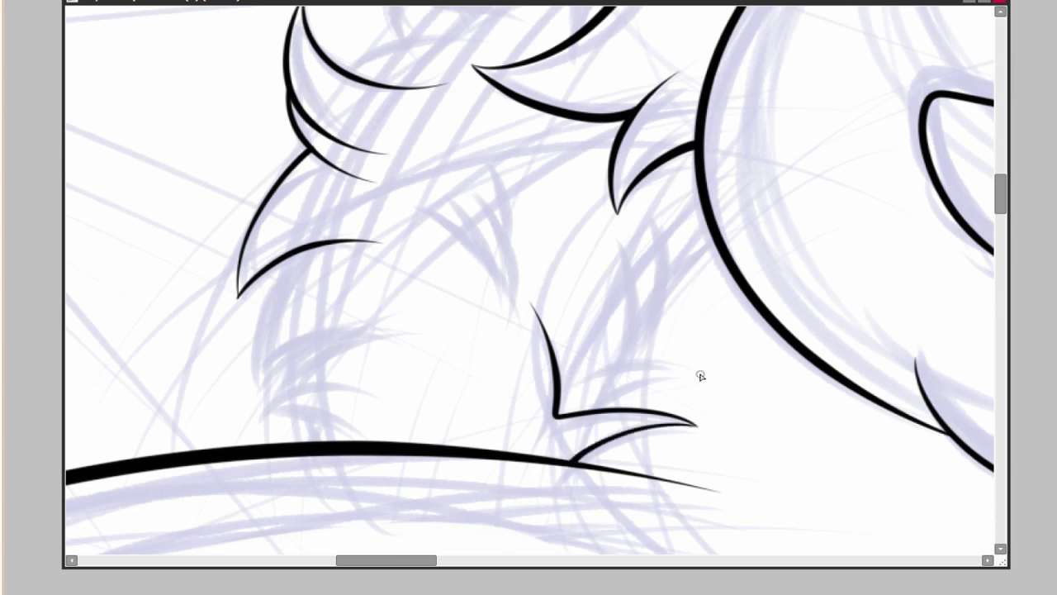
scroll(706, 364, up, 1)
scroll(702, 355, down, 5)
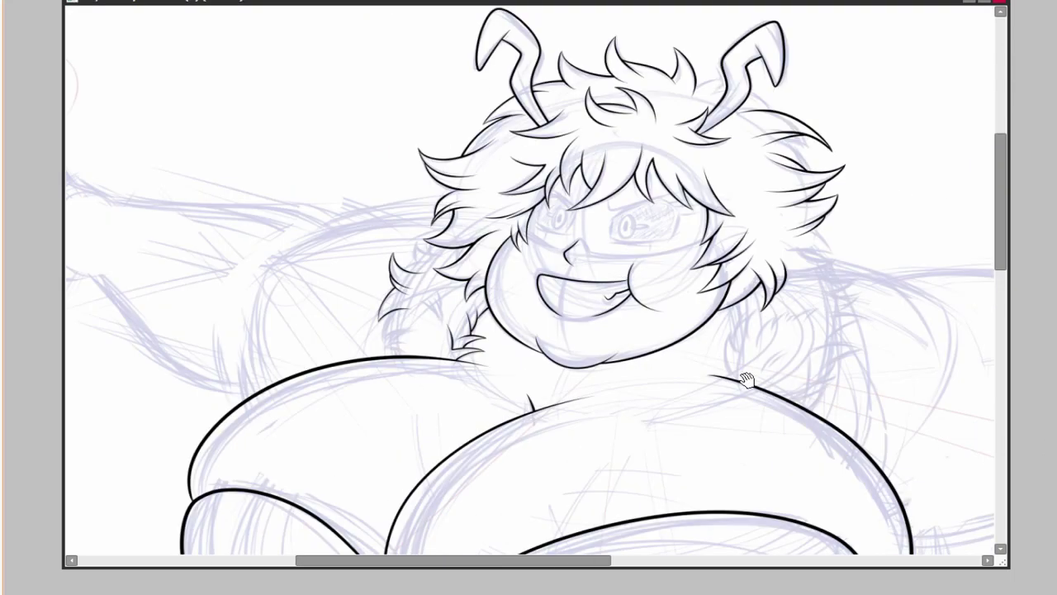
scroll(537, 372, up, 5)
drag(299, 458, 413, 452)
mouse_move(314, 434)
mouse_down()
mouse_move(488, 355)
mouse_move(326, 256)
mouse_up()
scroll(454, 331, up, 1)
drag(431, 289, 564, 425)
scroll(545, 318, up, 2)
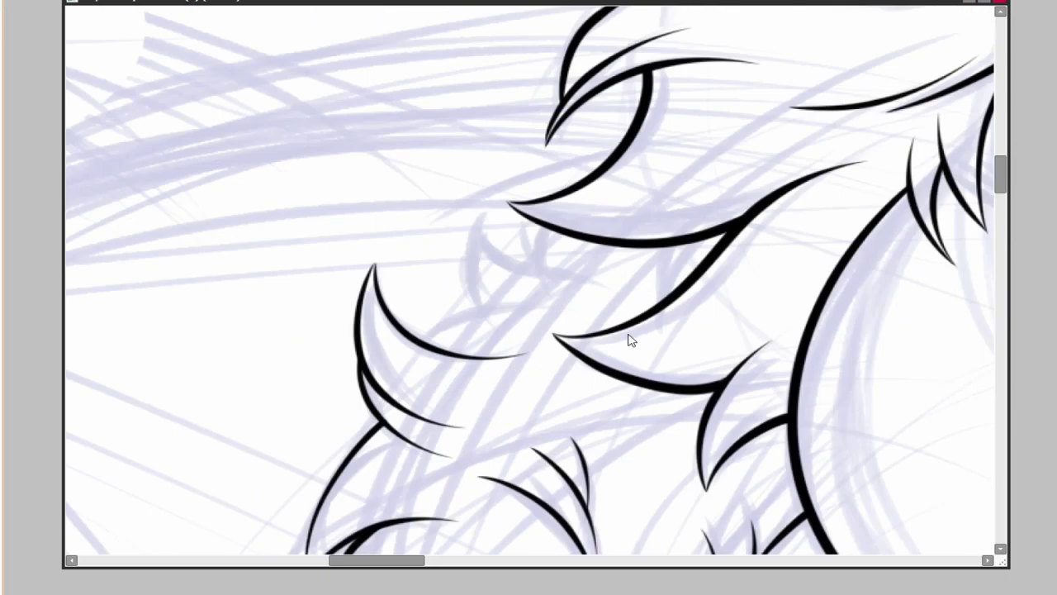
scroll(564, 335, down, 5)
scroll(719, 467, up, 5)
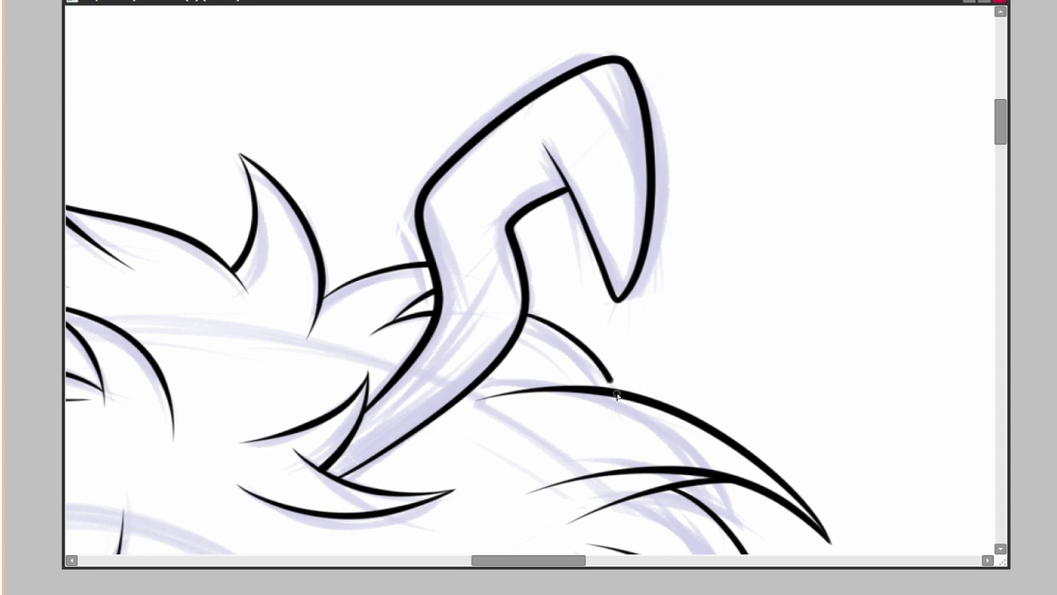
Ink the long shoulder curve running behind the left-hand hair and the short armpit line above the chest contour.
scroll(616, 395, down, 5)
scroll(424, 264, up, 4)
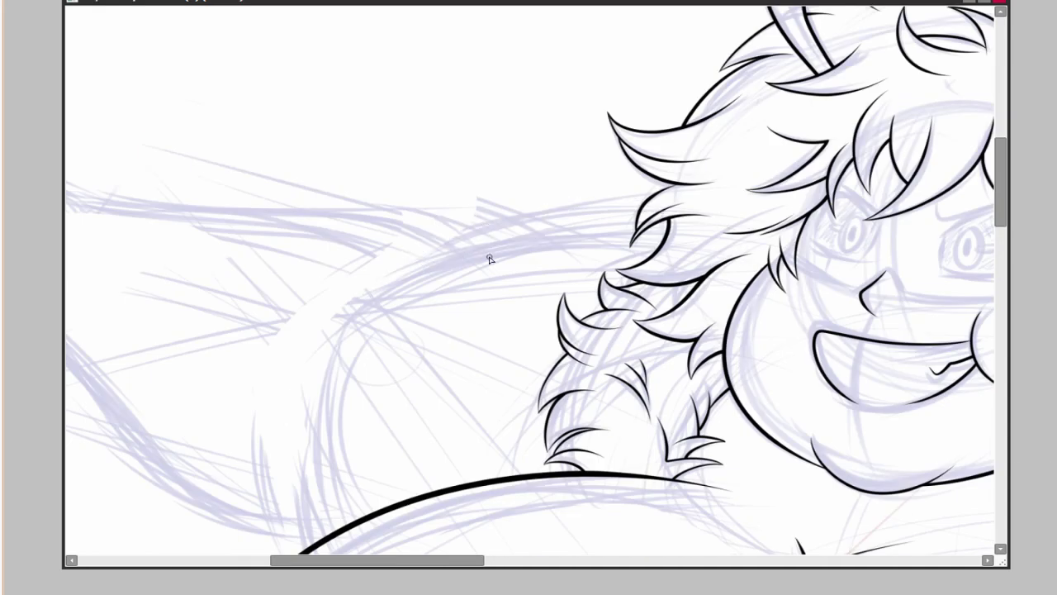
drag(347, 307, 747, 205)
scroll(602, 189, down, 2)
drag(344, 363, 444, 488)
scroll(626, 240, up, 2)
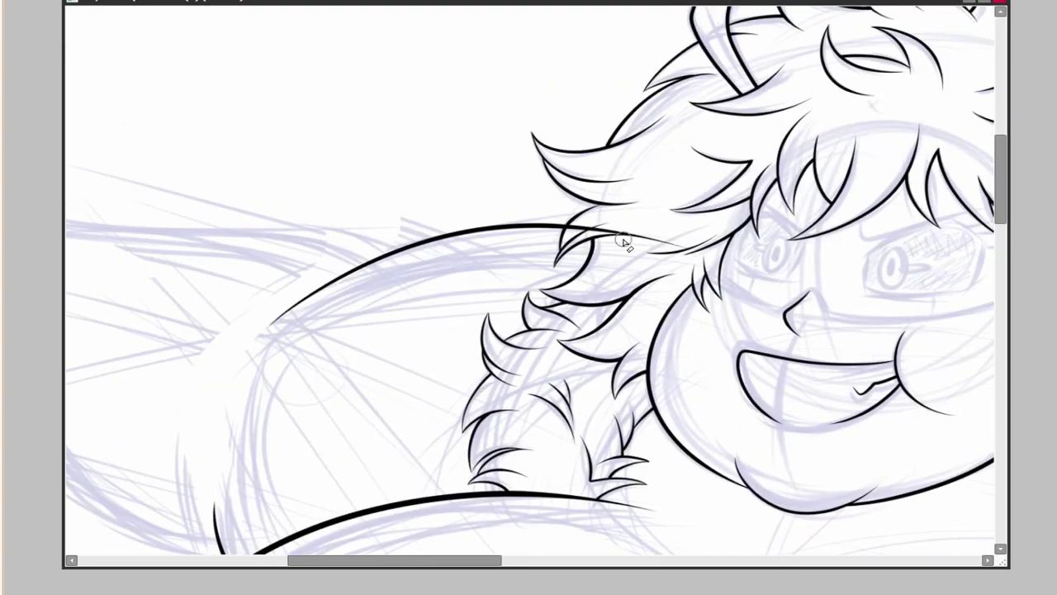
Ink the left-side hand's lowest finger and thumb as one flowing contour, and the arm's underside from the wrist towards the chest.
scroll(625, 239, left, 5)
scroll(201, 182, up, 2)
scroll(328, 174, left, 2)
scroll(328, 174, up, 2)
drag(380, 183, 133, 168)
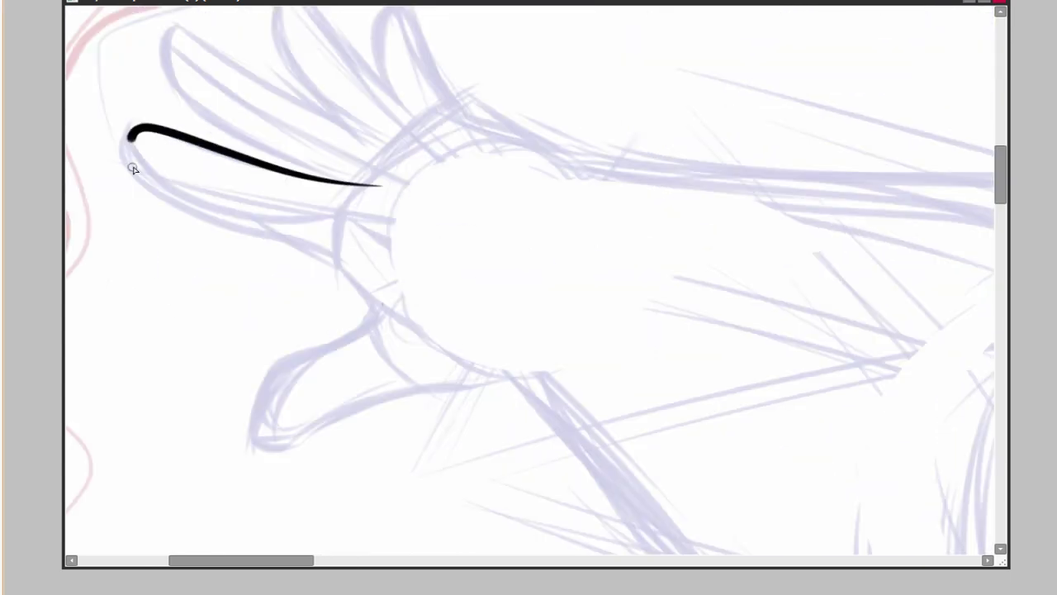
key(ctrl+z)
drag(368, 179, 290, 351)
key(ctrl+z)
mouse_move(137, 122)
mouse_down()
mouse_move(350, 259)
mouse_move(591, 384)
mouse_up()
scroll(529, 281, down, 3)
scroll(528, 281, up, 3)
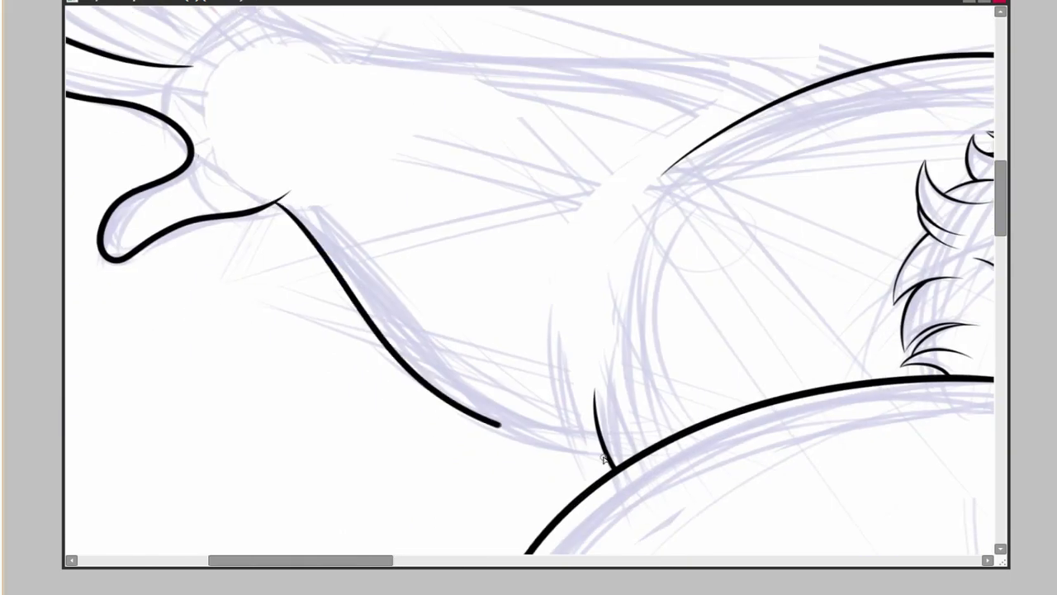
Ink both sides of the upper belly roll beneath the chest, following the curved sketch lines.
scroll(697, 449, down, 4)
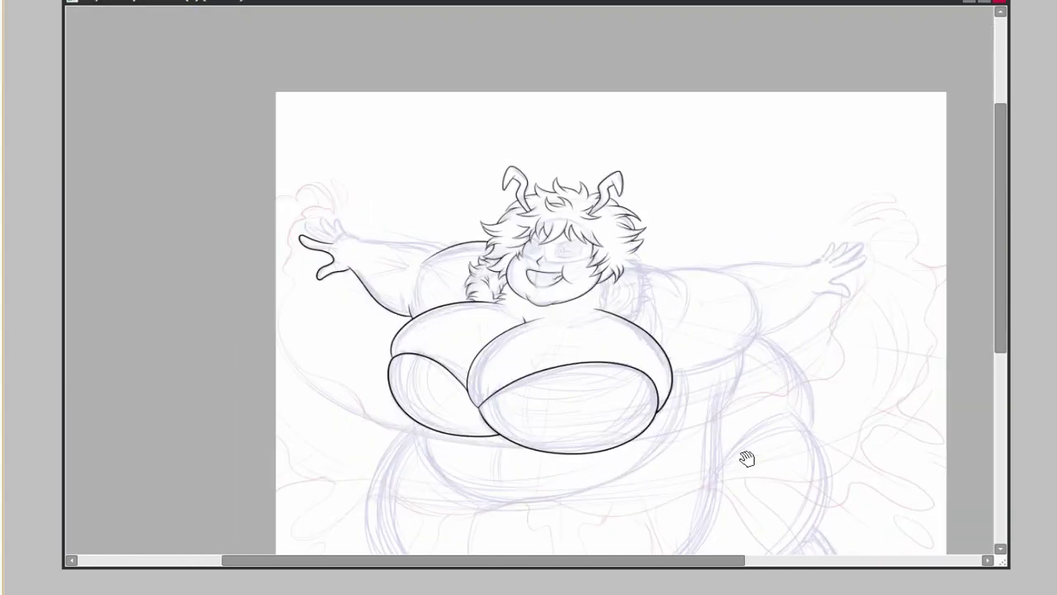
scroll(746, 458, up, 3)
scroll(556, 479, up, 1)
drag(276, 318, 463, 487)
scroll(358, 451, down, 3)
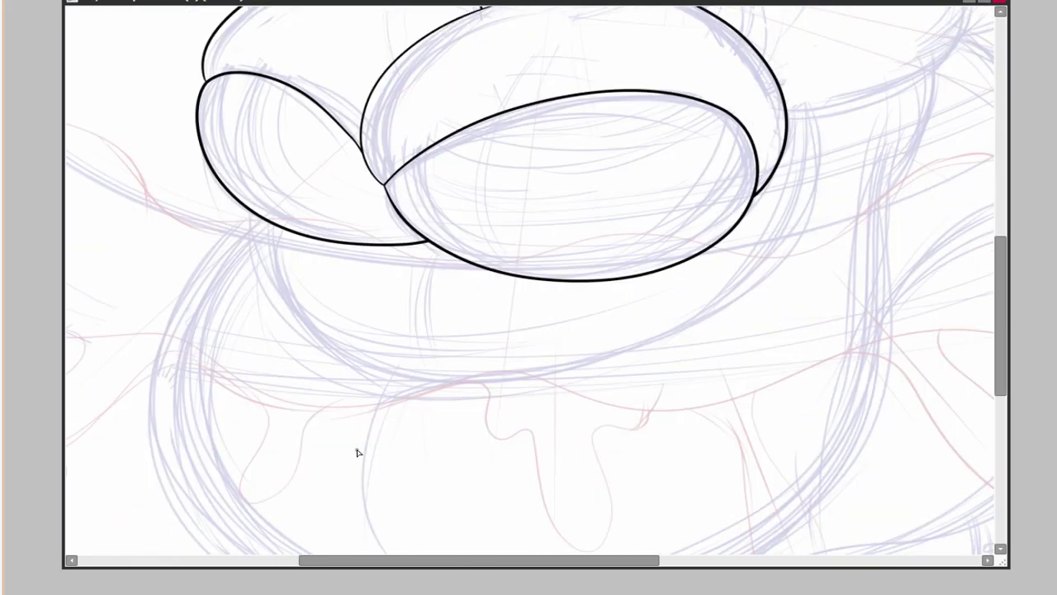
drag(810, 132, 547, 371)
scroll(548, 371, up, 1)
drag(264, 251, 380, 421)
scroll(302, 193, down, 3)
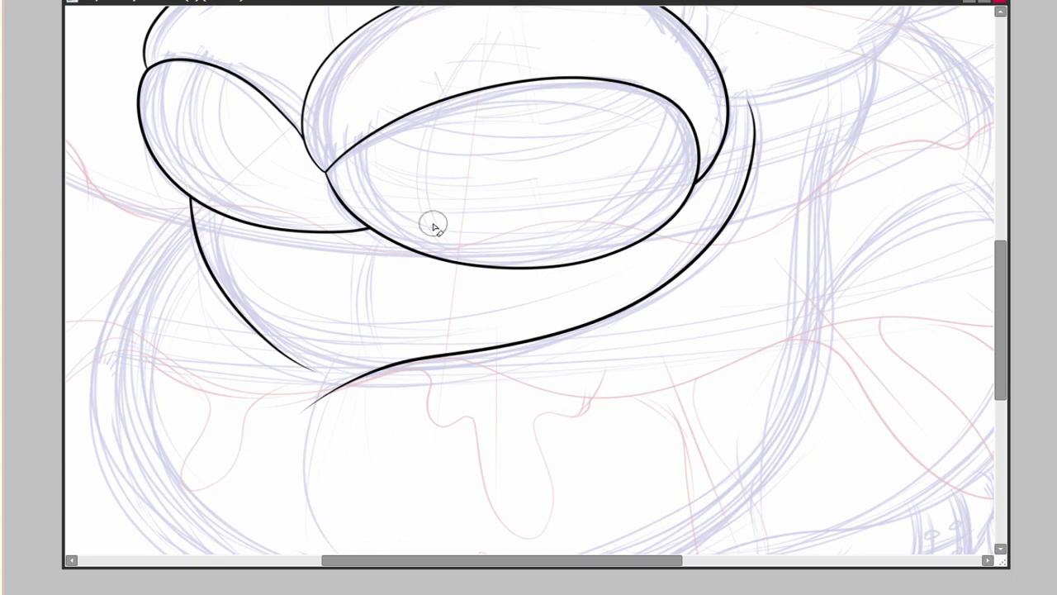
Ink the large lower belly outline around both sides and its base, and erase the overshoot where it crosses the left-hand oval.
scroll(727, 338, down, 3)
scroll(763, 281, up, 2)
scroll(763, 281, up, 2)
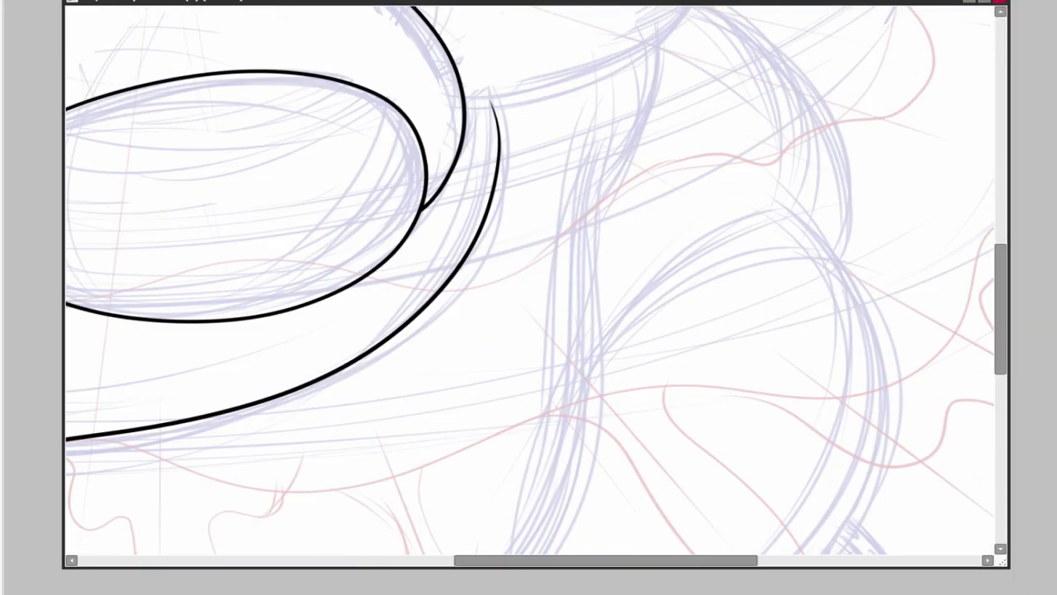
scroll(669, 267, down, 3)
scroll(776, 80, up, 2)
key(ctrl+z)
mouse_move(297, 485)
mouse_down()
mouse_move(501, 507)
mouse_move(647, 446)
mouse_up()
mouse_move(372, 501)
mouse_down()
mouse_move(123, 366)
mouse_move(219, 170)
mouse_up()
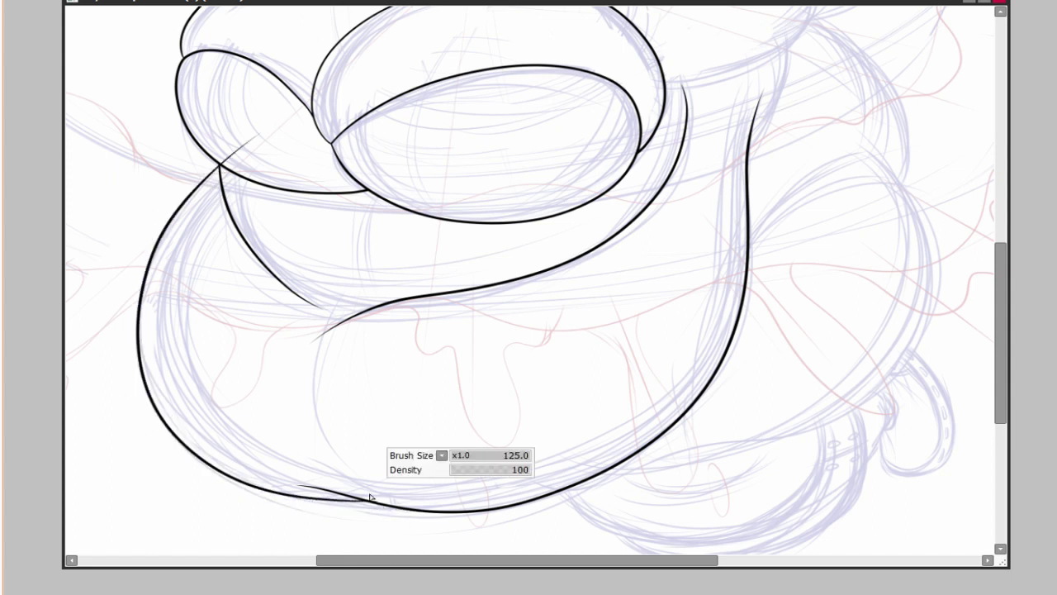
key(o)
click(223, 169)
key(Return)
Ink the upper contour of the left-side arm from the wrist to the shoulder curve.
scroll(708, 338, down, 3)
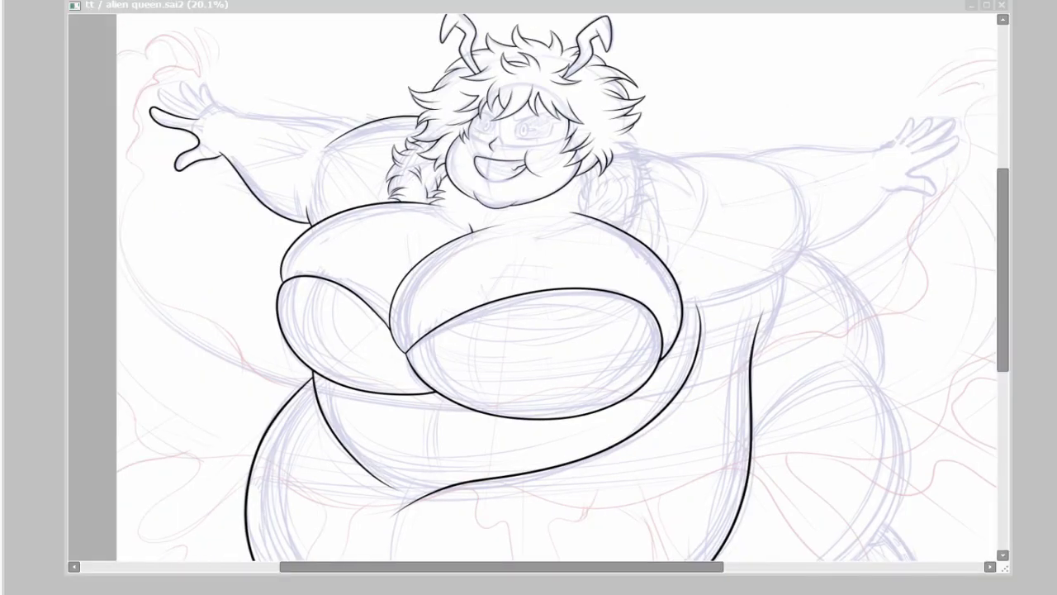
scroll(404, 302, up, 4)
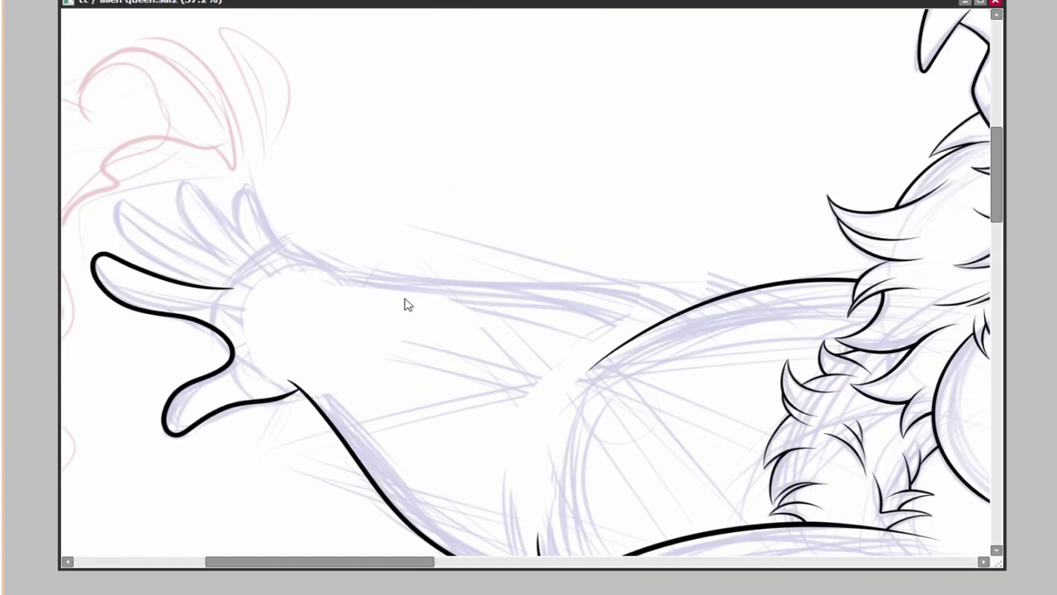
scroll(531, 331, up, 2)
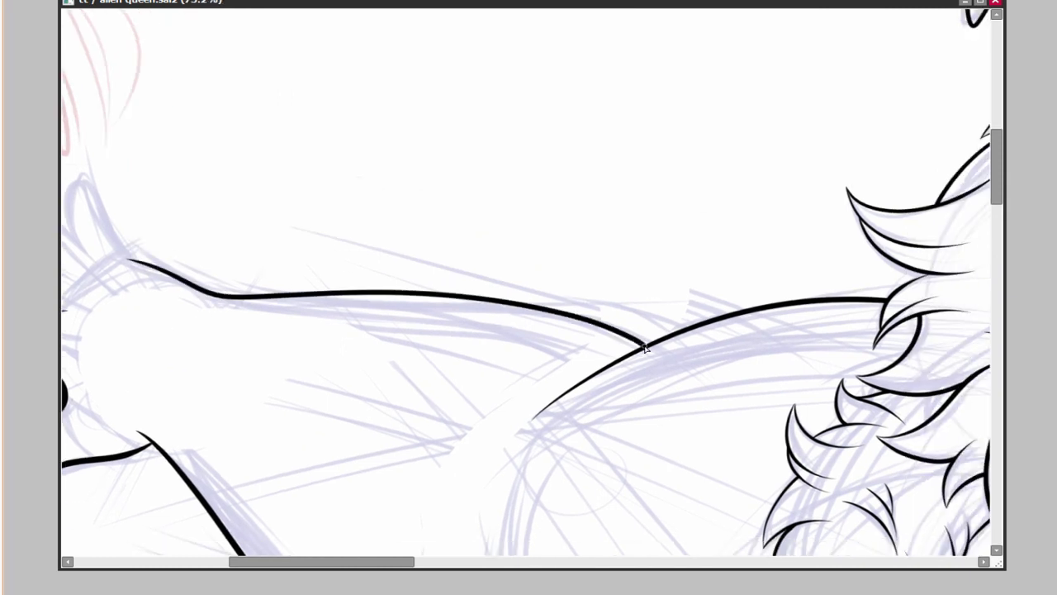
drag(645, 347, 744, 355)
Ink the two middle fingers of the left-side hand as rounded, tapering contours.
scroll(597, 304, up, 3)
drag(597, 304, 472, 307)
drag(578, 372, 621, 522)
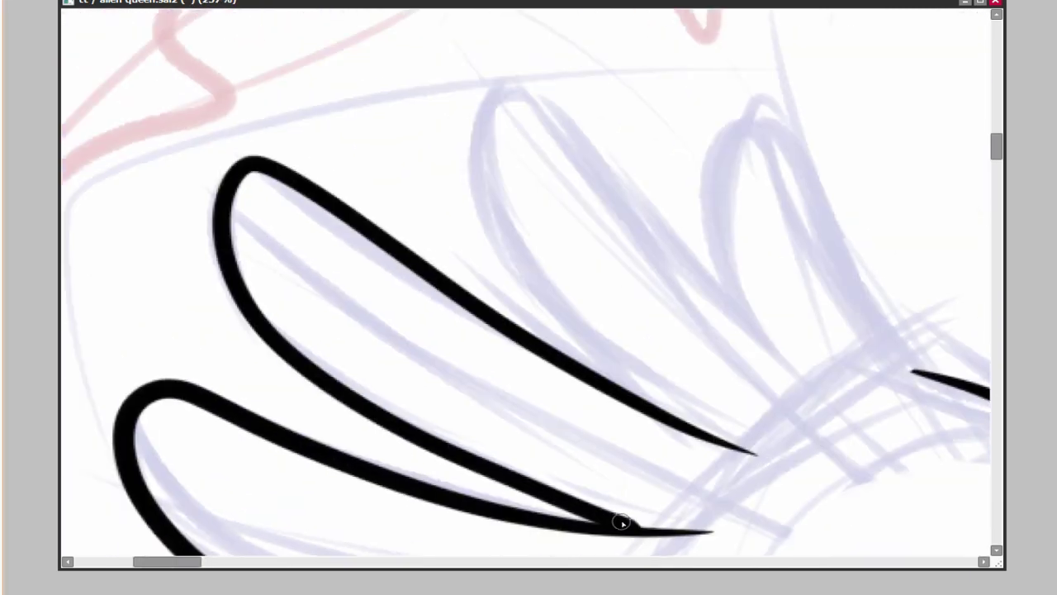
drag(810, 367, 719, 437)
mouse_move(719, 437)
mouse_down()
mouse_move(534, 264)
mouse_move(652, 504)
mouse_up()
drag(828, 432, 779, 448)
drag(779, 448, 570, 212)
key(ctrl+z)
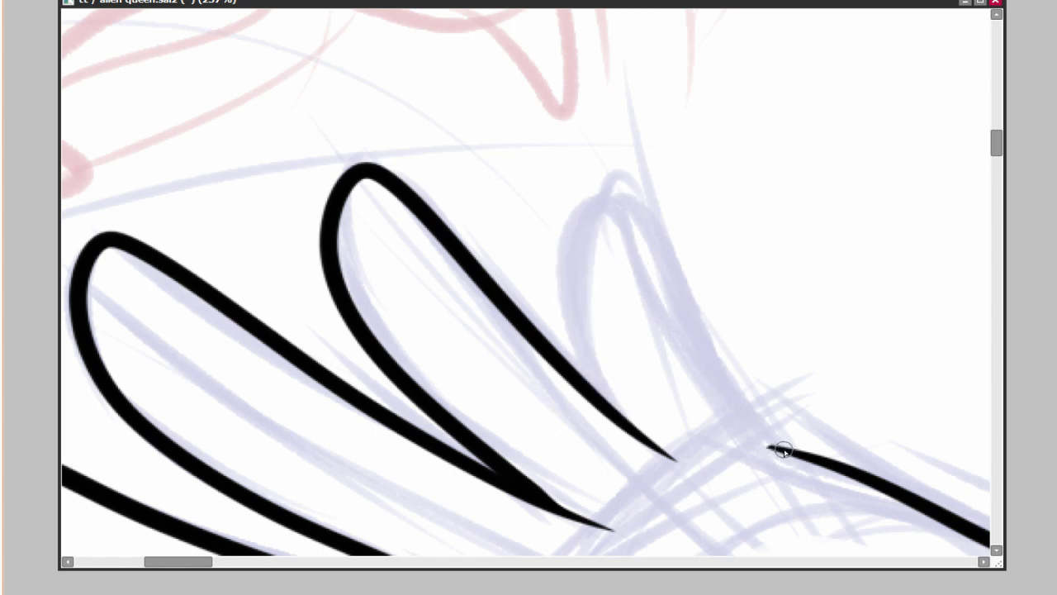
Ink the uppermost finger of the left-side hand and join its outer edge cleanly to the wrist line.
drag(782, 450, 641, 433)
key(ctrl+z)
mouse_move(759, 425)
mouse_down()
mouse_move(637, 437)
mouse_move(590, 276)
mouse_up()
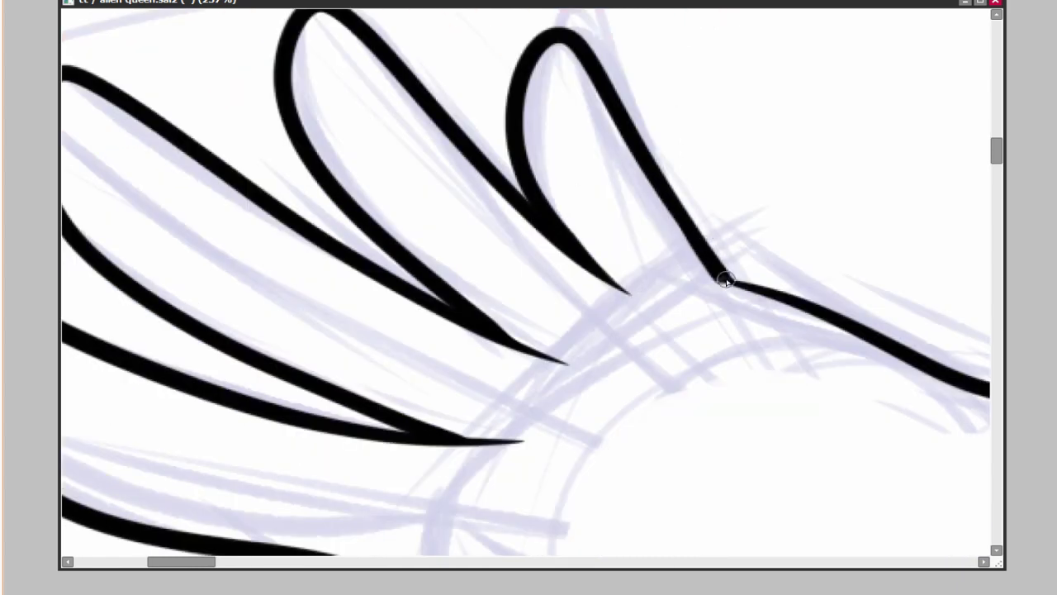
drag(765, 293, 772, 371)
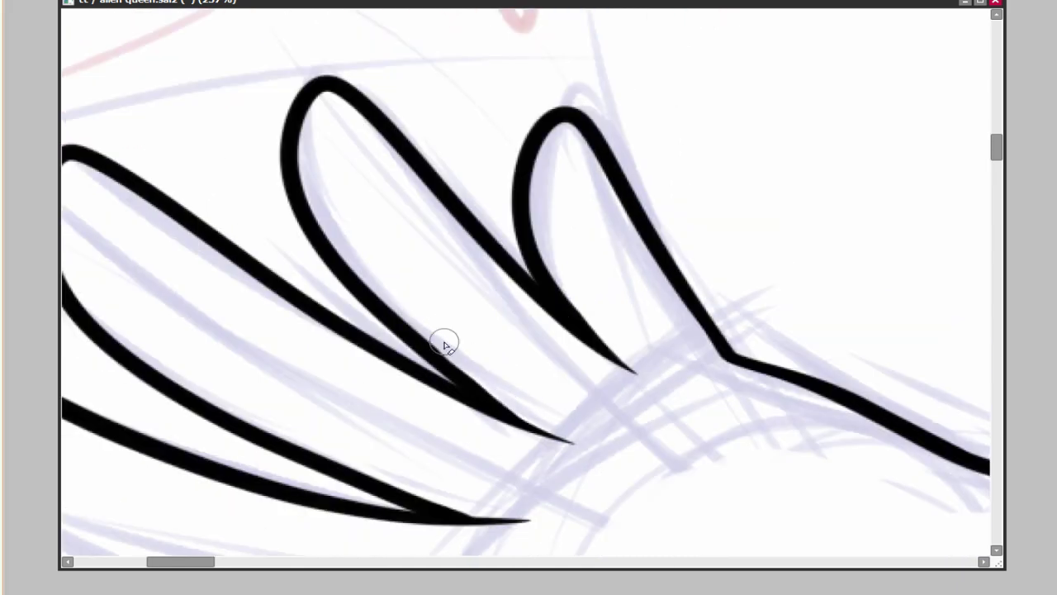
scroll(678, 476, down, 6)
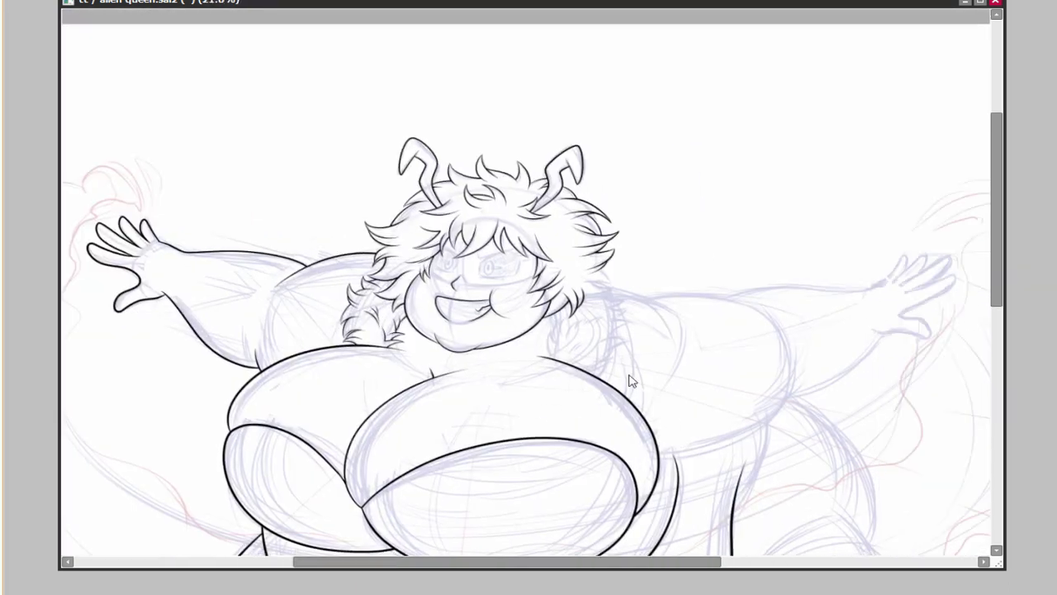
scroll(658, 389, up, 3)
scroll(659, 389, up, 3)
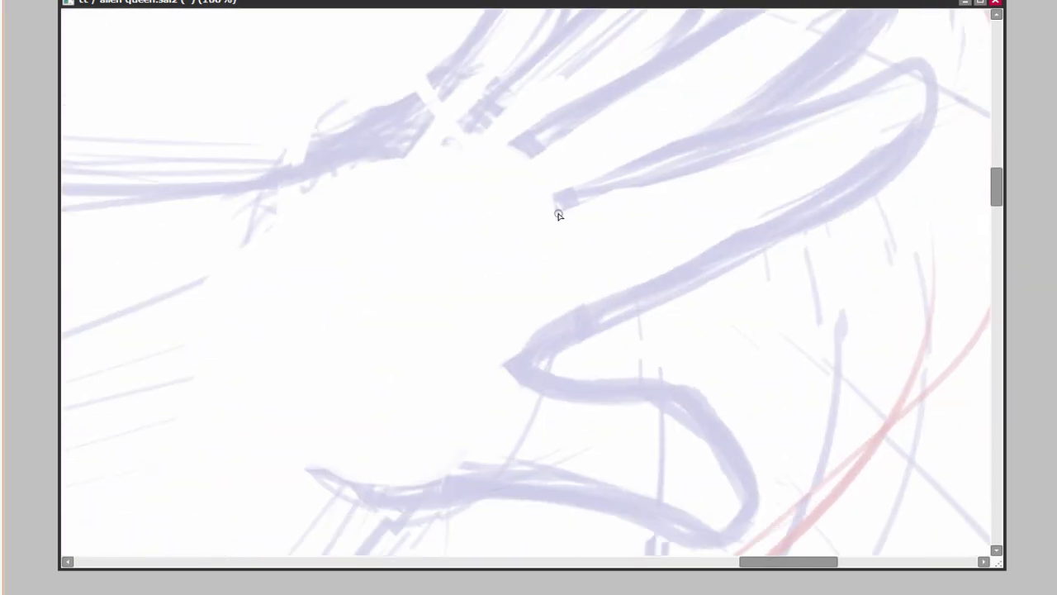
drag(518, 229, 939, 66)
key(ctrl+z)
mouse_move(489, 222)
mouse_down()
mouse_move(644, 401)
mouse_move(568, 490)
mouse_move(280, 462)
mouse_up()
key(ctrl+z)
scroll(868, 373, down, 4)
scroll(715, 347, up, 6)
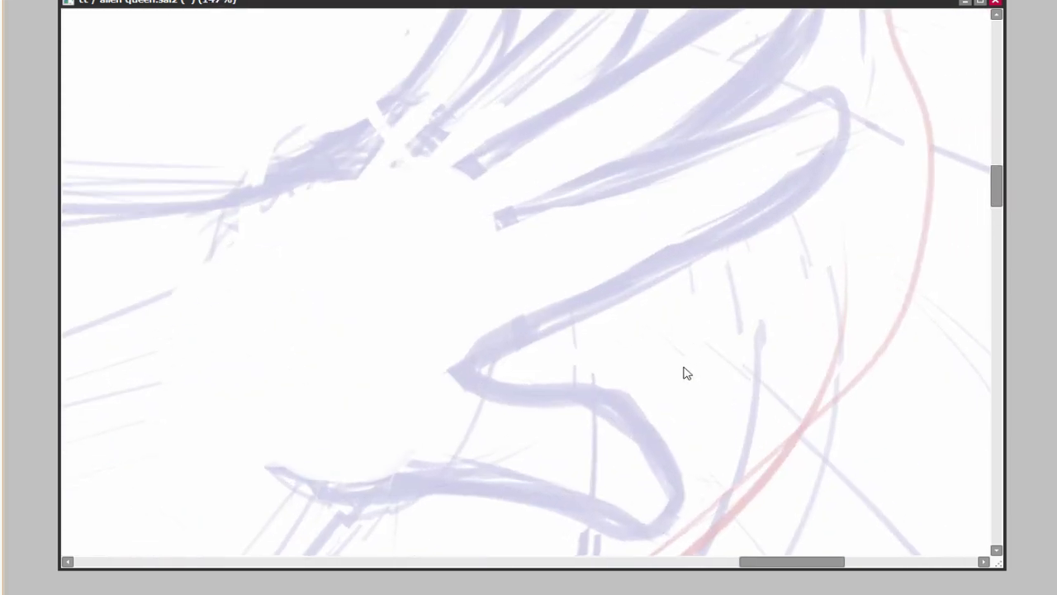
Try to ink the right-side hand's lowest finger and thumb as one contour and fit it to the sketch with a transform.
mouse_move(449, 189)
mouse_down()
mouse_move(854, 33)
mouse_move(545, 263)
mouse_move(344, 500)
mouse_move(211, 489)
mouse_up()
scroll(750, 358, down, 5)
scroll(749, 357, up, 6)
key(ctrl+t)
mouse_move(372, 289)
mouse_down()
mouse_move(739, 439)
mouse_move(767, 437)
mouse_move(726, 441)
mouse_up()
key(Return)
scroll(868, 302, down, 5)
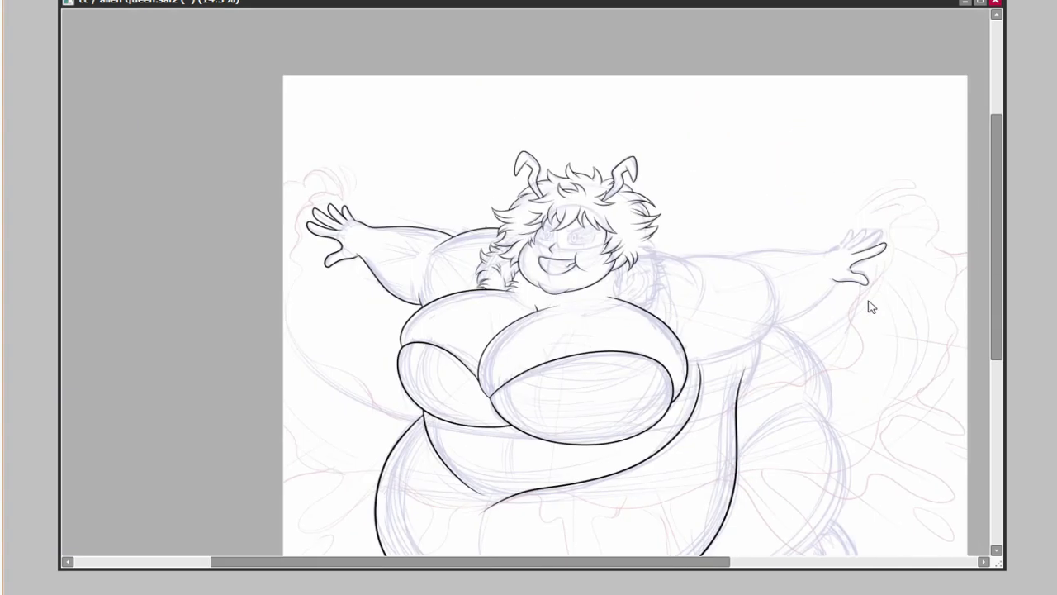
scroll(833, 365, up, 1)
scroll(859, 283, up, 6)
drag(620, 272, 762, 366)
key(ctrl+z)
mouse_move(432, 389)
mouse_down()
mouse_move(821, 448)
mouse_move(586, 155)
mouse_up()
key(ctrl+z)
mouse_move(354, 396)
mouse_down()
mouse_move(710, 500)
mouse_move(584, 268)
mouse_move(607, 146)
mouse_move(583, 154)
mouse_up()
scroll(829, 313, down, 5)
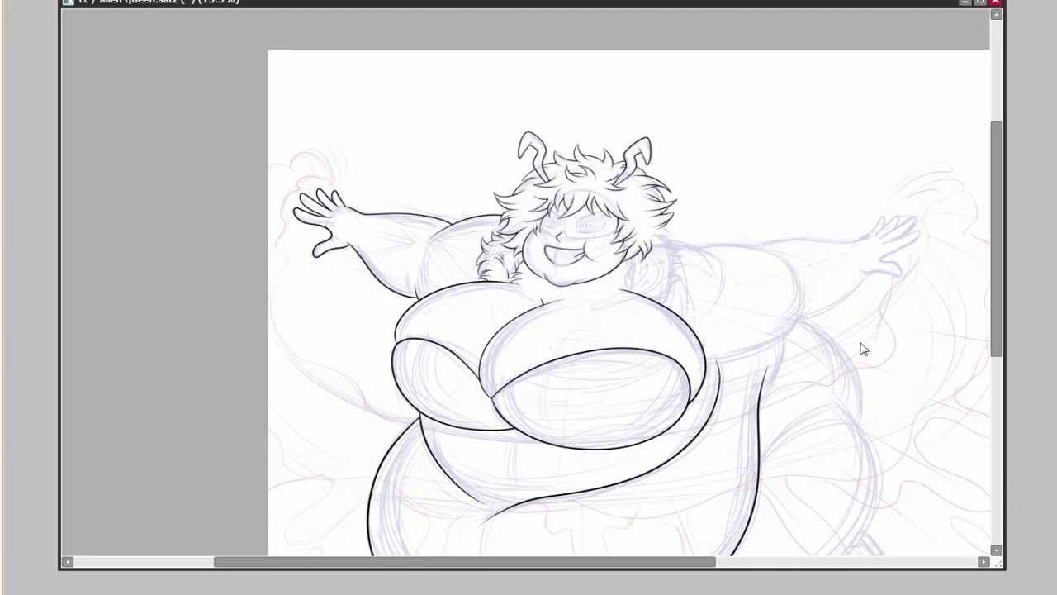
Try to redraw the right-side hand's lowest finger and thumb contour and reposition it over the sketch with a transform.
scroll(863, 266, up, 1)
scroll(860, 267, up, 6)
mouse_move(488, 201)
mouse_down()
mouse_move(795, 196)
mouse_move(511, 367)
mouse_move(593, 483)
mouse_move(316, 409)
mouse_up()
scroll(736, 357, down, 5)
scroll(735, 357, down, 2)
scroll(795, 193, up, 6)
key(ctrl+t)
mouse_move(472, 394)
mouse_down()
mouse_move(760, 215)
mouse_move(762, 303)
mouse_up()
key(Return)
Try to ink the remaining fingers of the right-side hand above the lowest finger.
scroll(904, 428, up, 6)
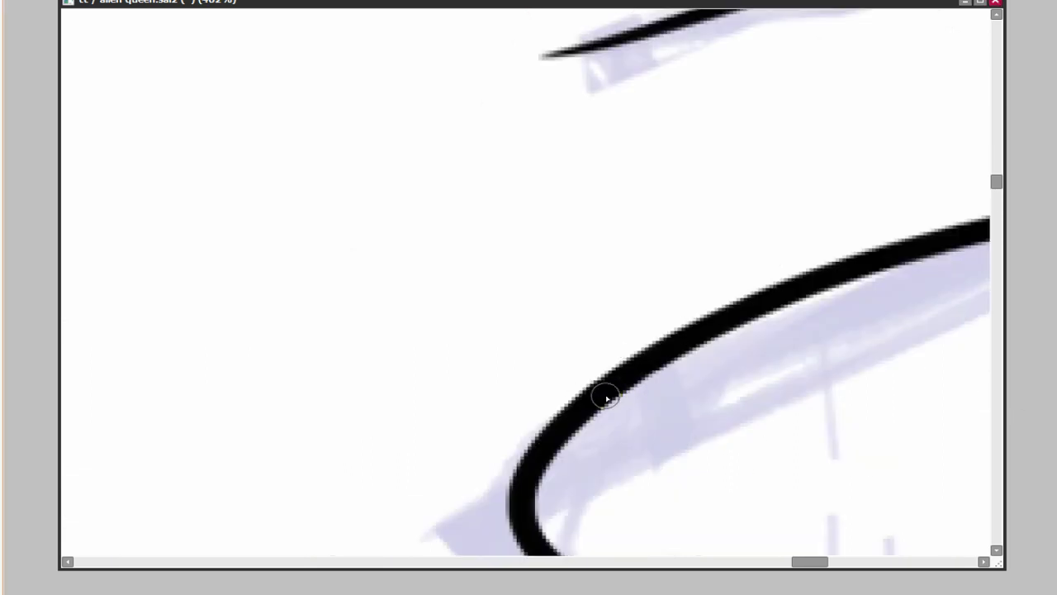
scroll(607, 399, down, 5)
mouse_move(283, 405)
mouse_down()
mouse_move(637, 378)
mouse_move(802, 255)
mouse_move(685, 354)
mouse_up()
key(ctrl+z)
scroll(618, 106, up, 4)
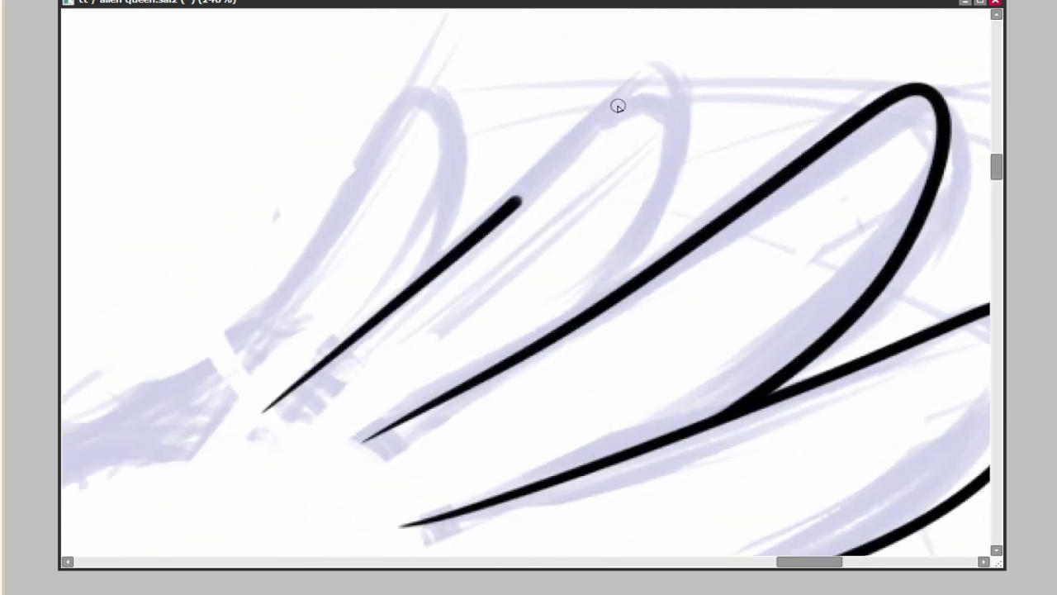
drag(618, 105, 576, 316)
scroll(588, 299, down, 2)
drag(272, 421, 448, 302)
key(ctrl+z)
mouse_move(279, 402)
mouse_down()
mouse_move(349, 325)
mouse_move(484, 307)
mouse_up()
scroll(809, 354, down, 5)
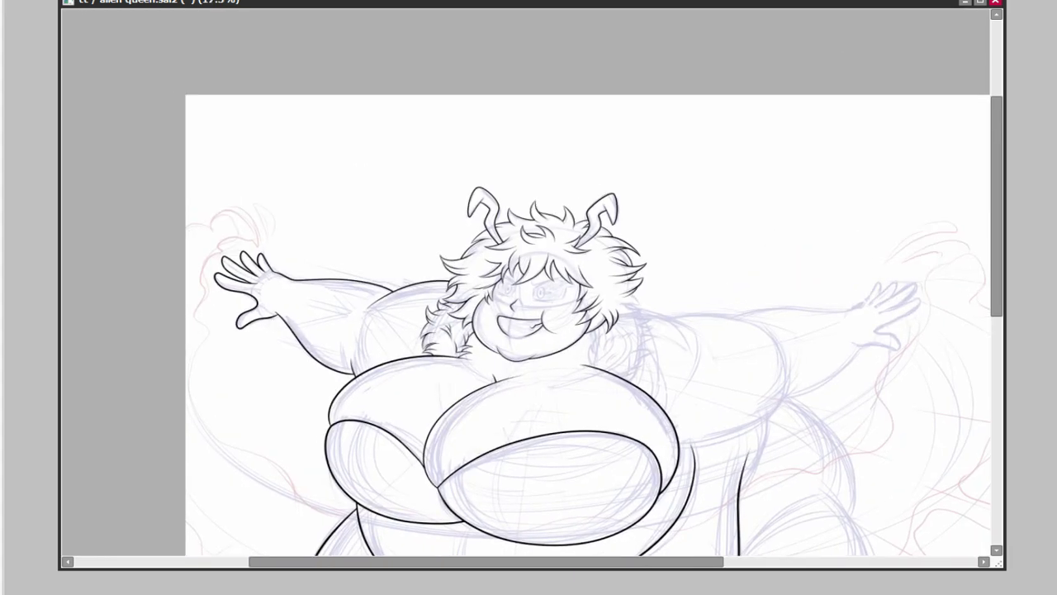
Mirror a copy of the left-side hand's lowest finger and thumb contour, and place it rotated over the right-side hand sketch.
scroll(457, 327, up, 5)
key(Return)
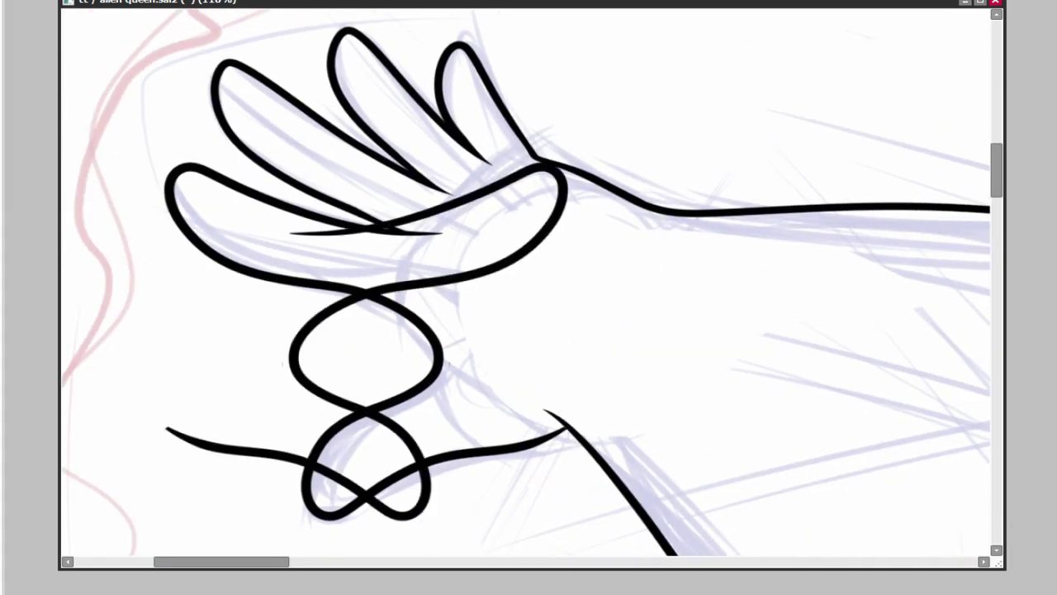
scroll(814, 366, down, 4)
drag(768, 314, 644, 397)
key(ctrl+t)
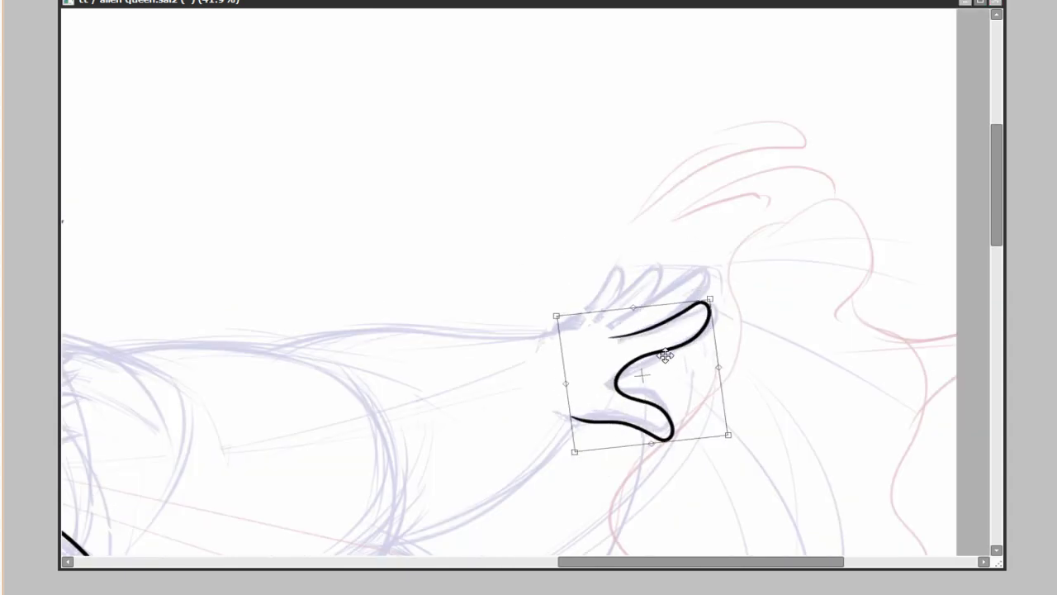
Ink the three remaining fingers of the right-side hand and the back of the hand down to the wrist.
scroll(644, 398, up, 3)
mouse_move(358, 399)
mouse_down()
mouse_move(732, 176)
mouse_move(781, 184)
mouse_up()
mouse_move(320, 378)
mouse_down()
mouse_move(568, 256)
mouse_move(533, 184)
mouse_up()
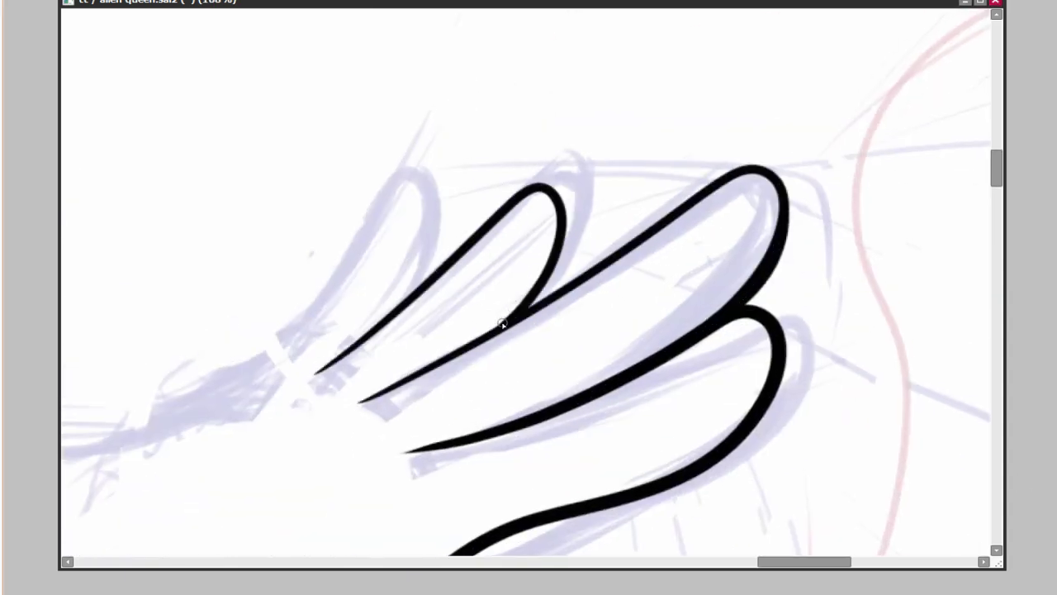
drag(307, 330, 633, 177)
scroll(821, 378, down, 3)
scroll(821, 378, up, 3)
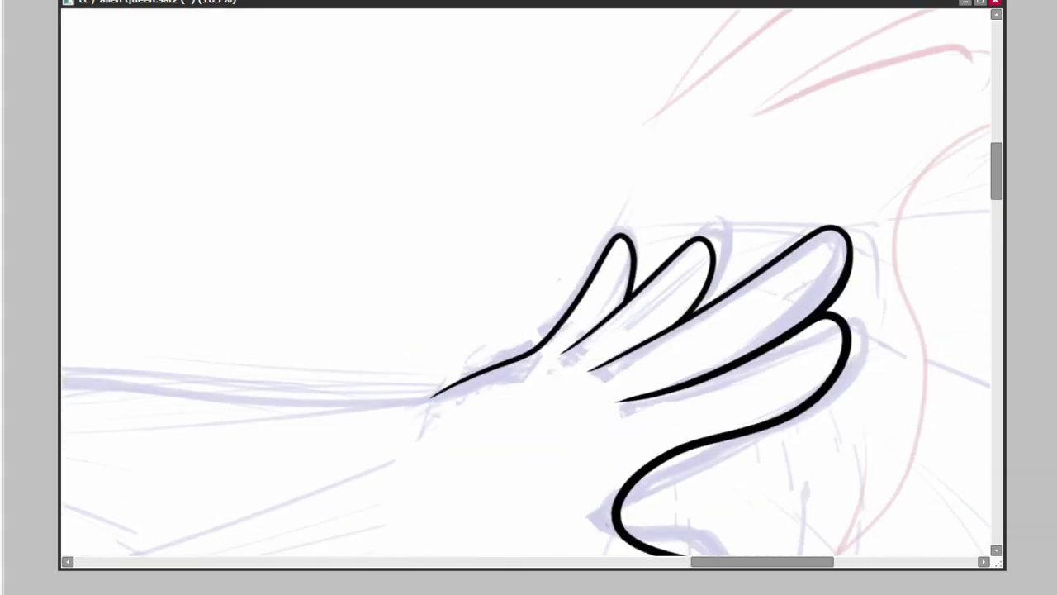
key(ctrl+t)
key(Delete)
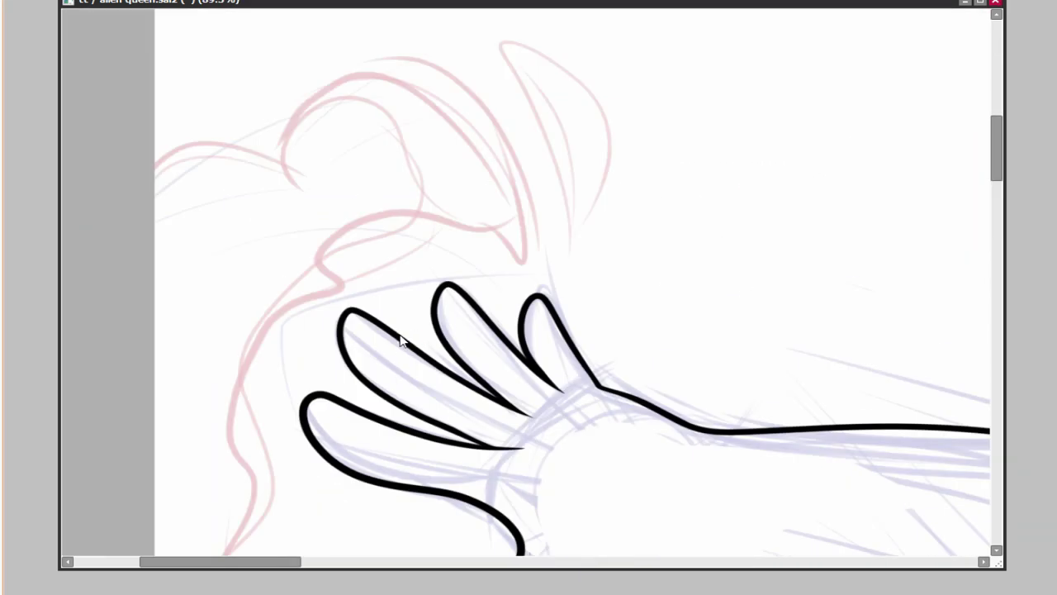
Retouch the left-side hand's finger outlines and nudge the inked fingers of the right-side hand over the sketch with a transform.
scroll(388, 354, up, 3)
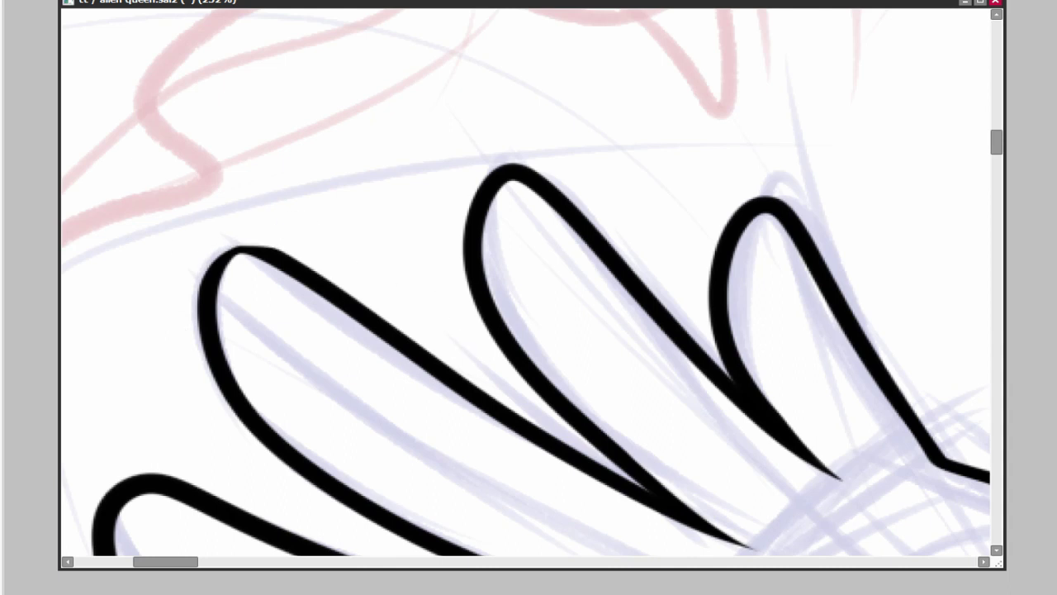
scroll(544, 327, down, 5)
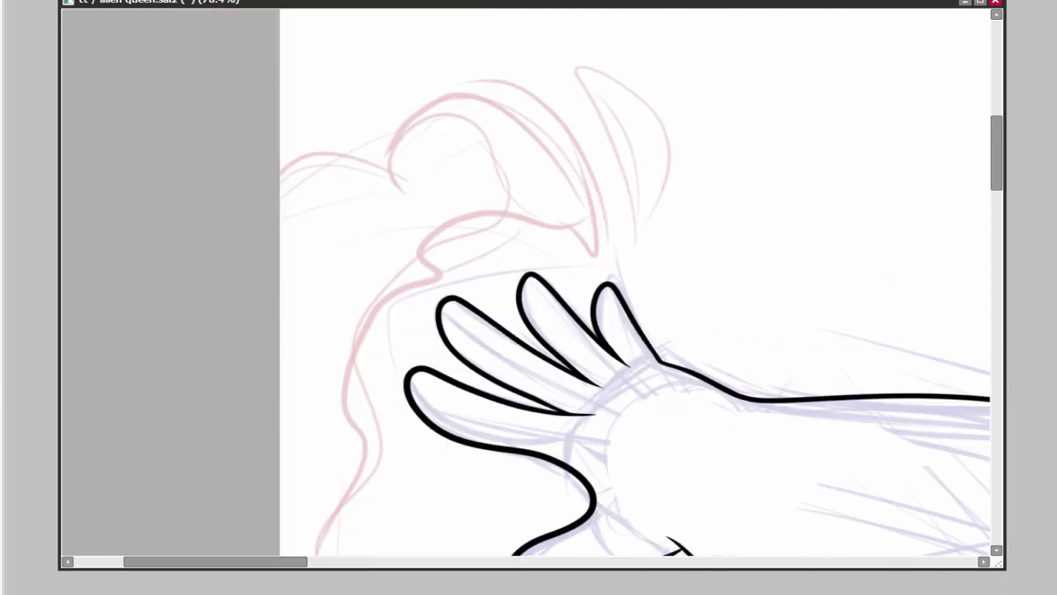
scroll(639, 361, down, 5)
scroll(640, 361, up, 5)
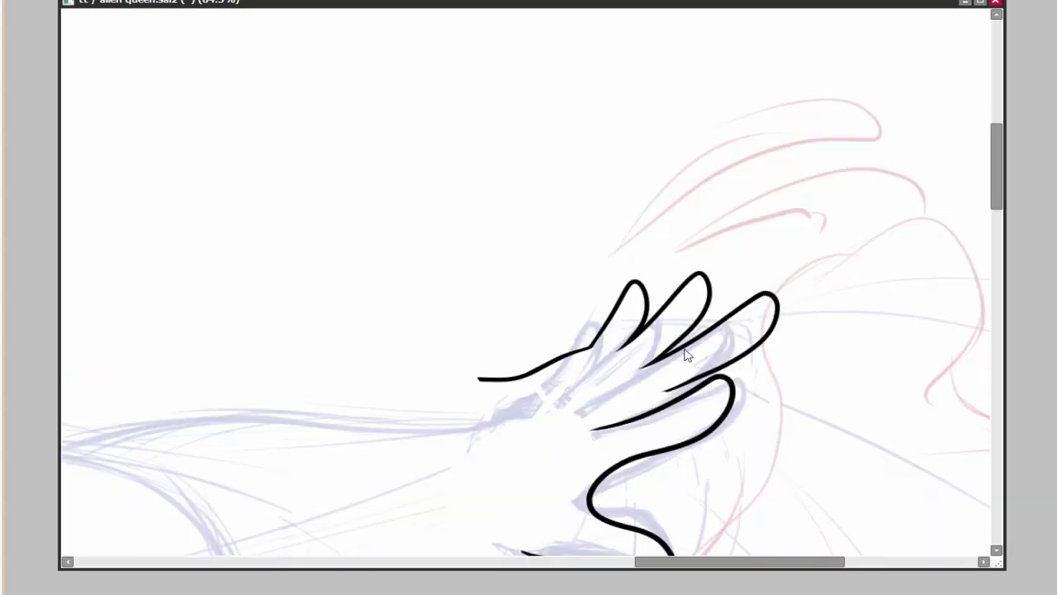
key(ctrl+t)
drag(722, 289, 727, 272)
key(Return)
Clean up the overlapping finger lines on the right-side hand and touch up the lowest hair spike above the right-side shoulder.
scroll(524, 377, up, 3)
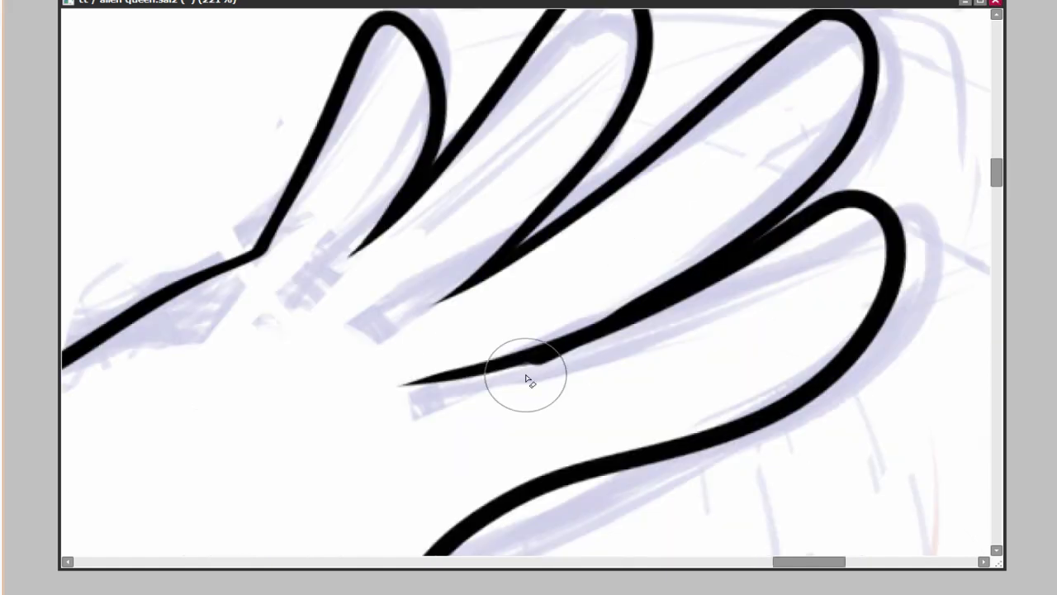
scroll(614, 389, down, 3)
scroll(614, 390, up, 3)
scroll(613, 390, down, 4)
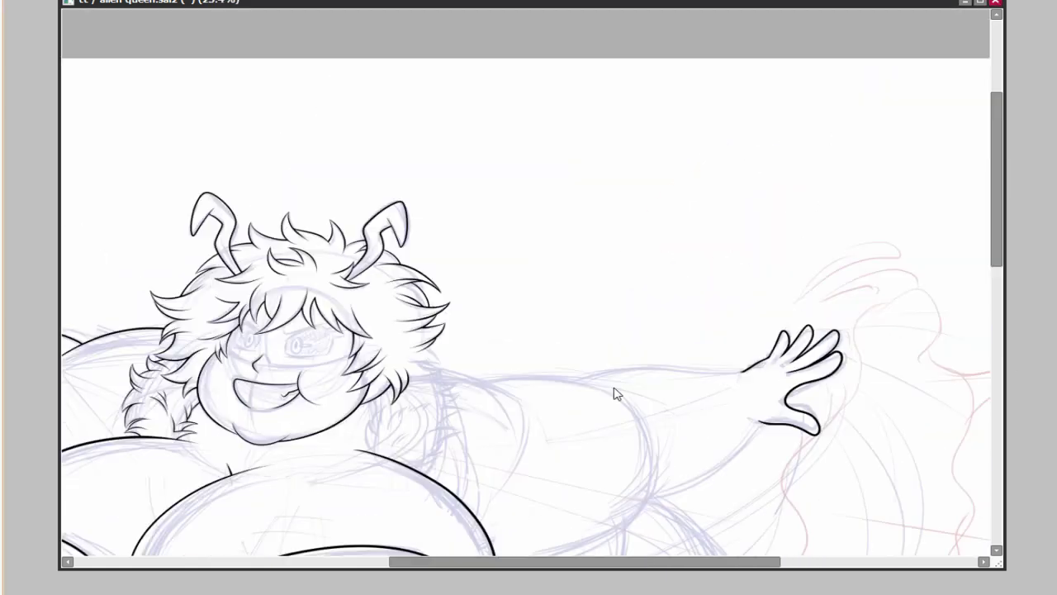
scroll(594, 410, up, 5)
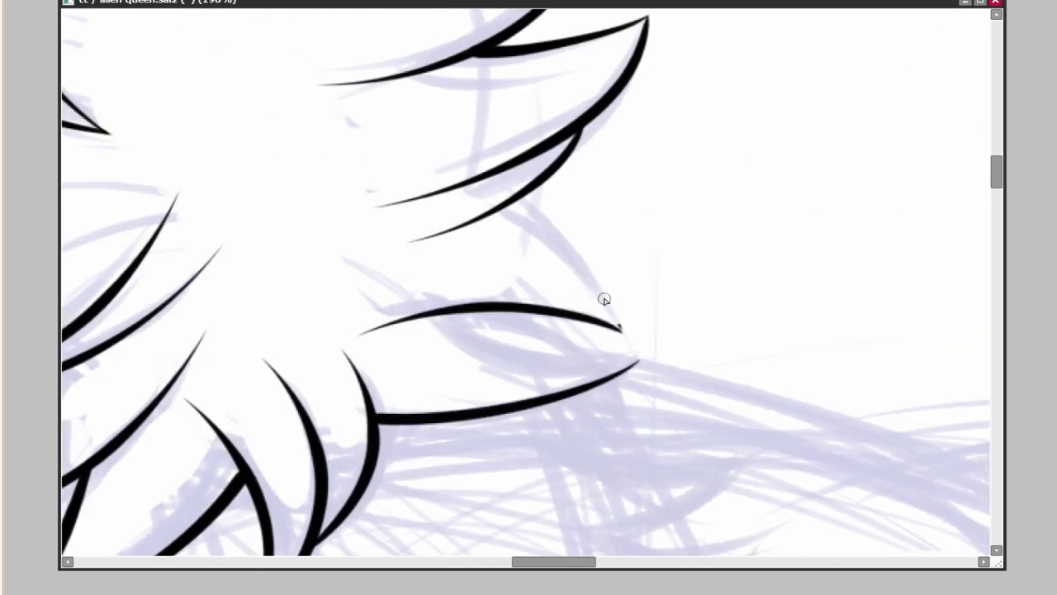
scroll(447, 312, down, 4)
Ink the inner edge tufts of the right-side fur braid below the hair, plus the short curved fur strokes inside it.
scroll(540, 392, up, 2)
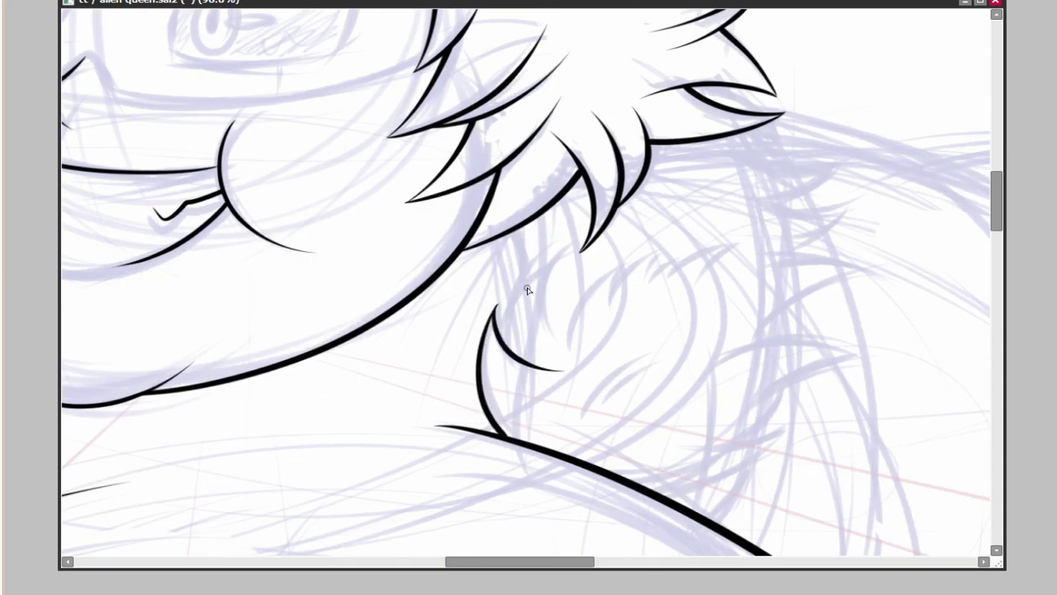
scroll(716, 430, up, 3)
mouse_move(475, 165)
mouse_down()
mouse_move(448, 247)
mouse_move(434, 417)
mouse_up()
scroll(831, 307, down, 3)
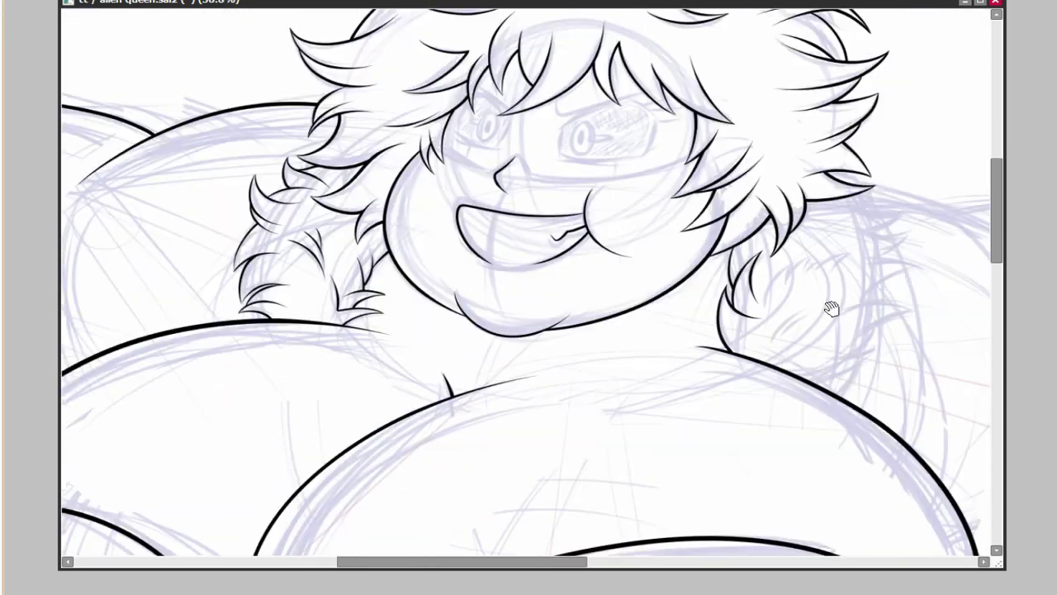
scroll(645, 363, up, 2)
mouse_move(580, 412)
mouse_down()
mouse_move(698, 314)
mouse_move(671, 403)
mouse_up()
drag(632, 287, 596, 363)
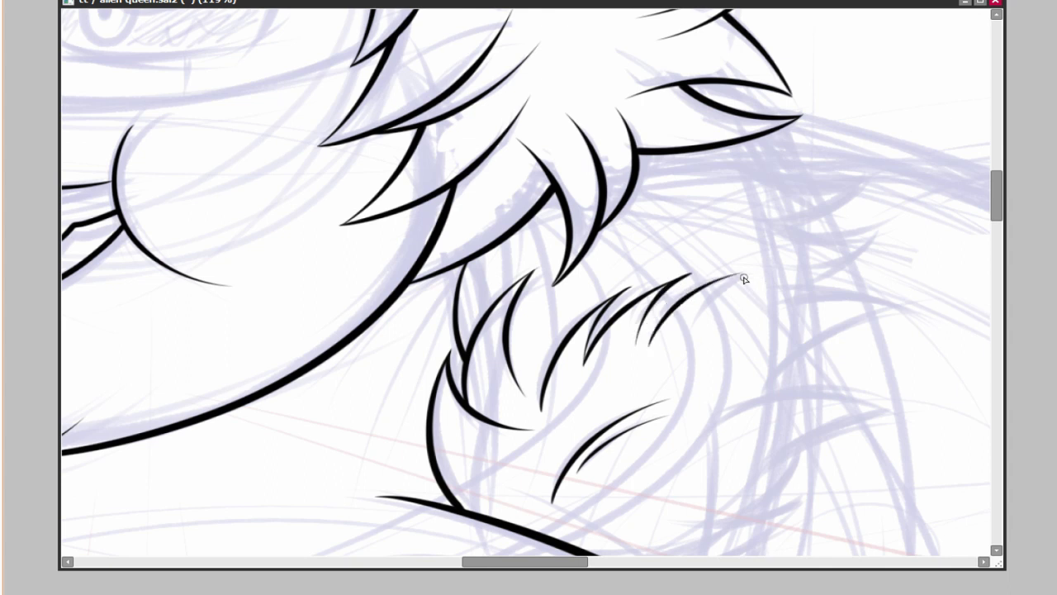
Ink the pointed fur tufts along the outer edge of the right-side braid, from the chest line up to its middle.
drag(649, 208, 628, 291)
drag(725, 324, 638, 110)
drag(702, 364, 563, 382)
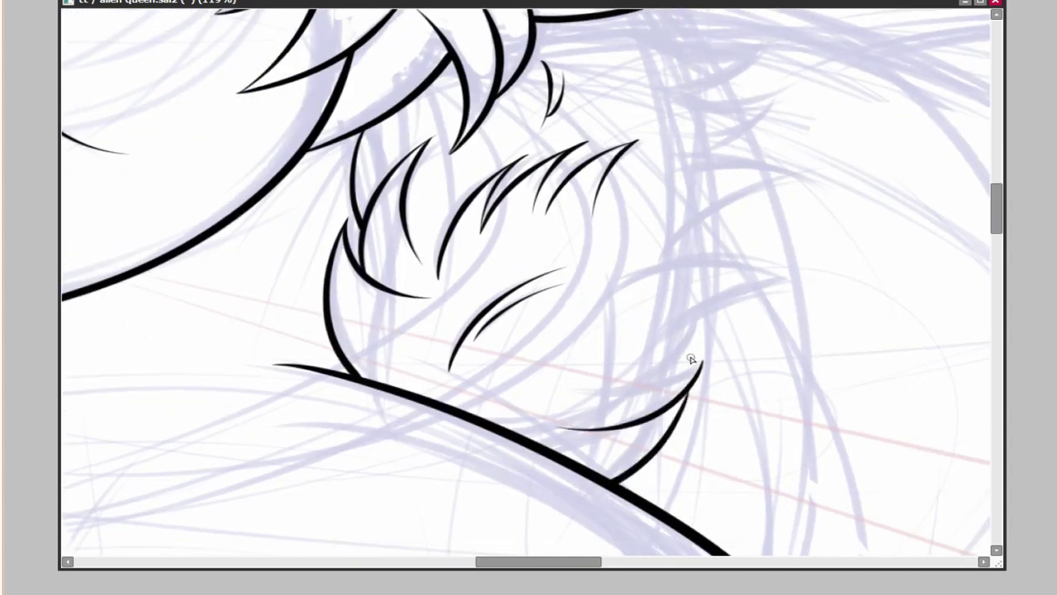
drag(636, 350, 748, 286)
drag(737, 287, 679, 382)
drag(744, 285, 780, 307)
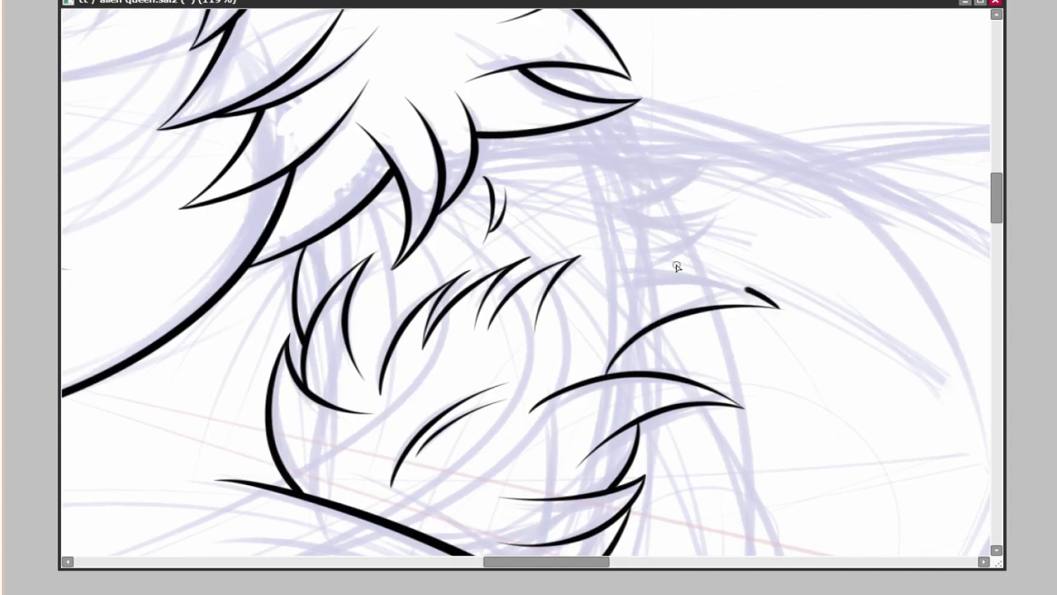
Ink the remaining outer tufts of the right-side braid up to where it meets the hair.
drag(677, 267, 678, 357)
drag(724, 291, 589, 339)
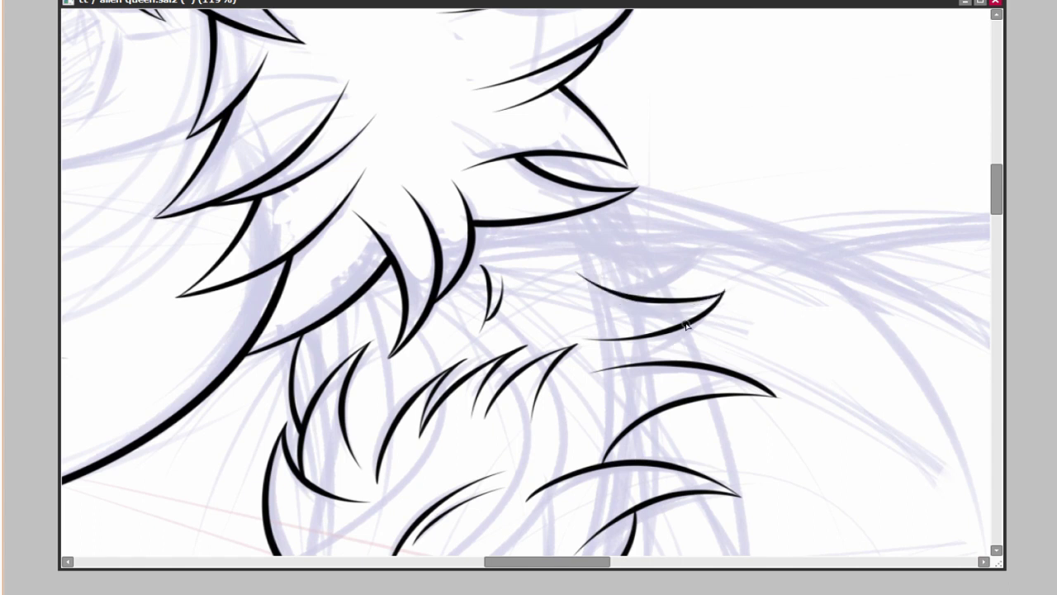
drag(721, 236, 691, 327)
scroll(663, 349, down, 5)
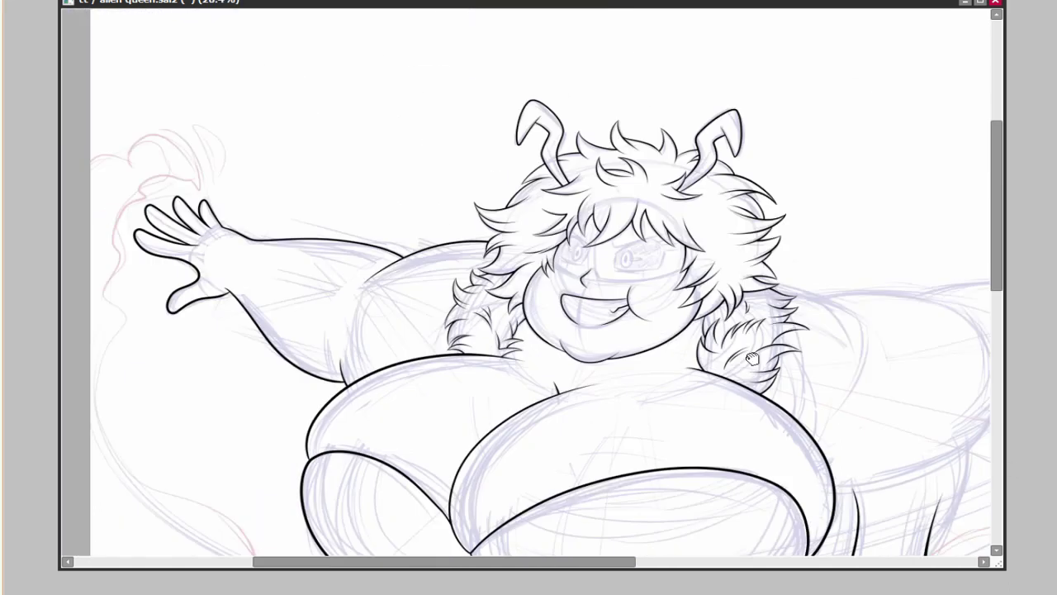
Add small pointed fur strokes to the left-side braid just beneath the overhanging hair.
scroll(663, 349, up, 5)
scroll(663, 349, down, 5)
scroll(662, 349, up, 6)
drag(495, 320, 357, 381)
drag(357, 382, 450, 374)
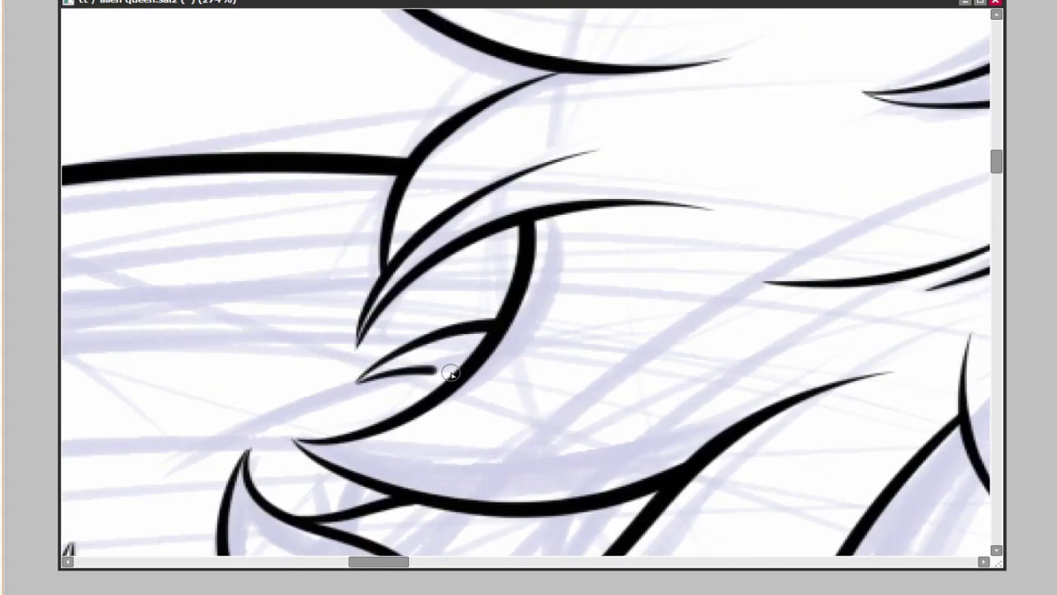
scroll(722, 382, down, 3)
Ink the right-side shoulder curve, starting under the lowest hair spike and sloping down over the upper arm.
scroll(722, 382, up, 2)
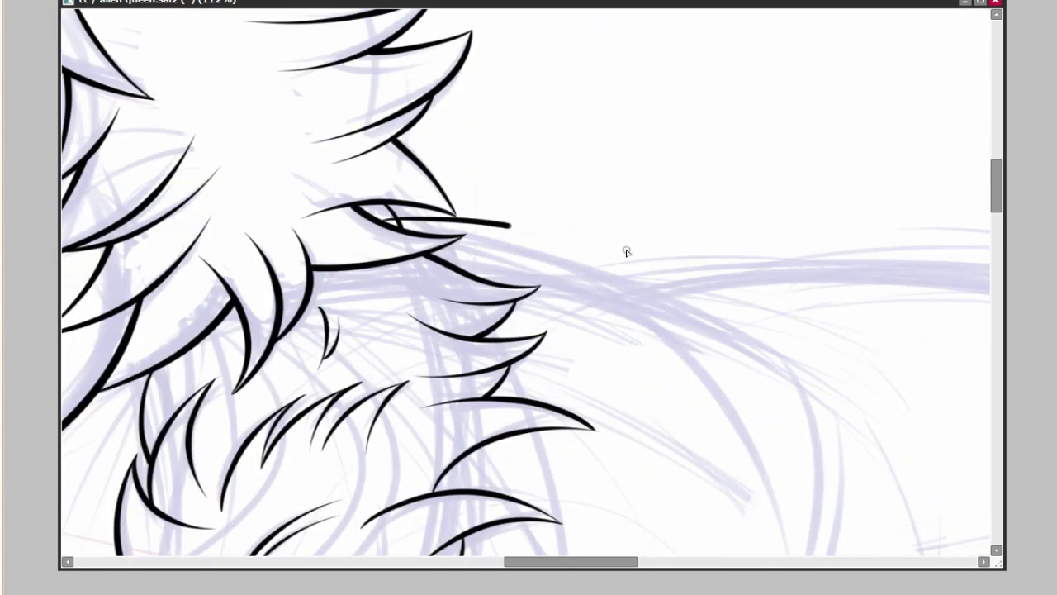
drag(367, 209, 746, 372)
scroll(795, 338, down, 3)
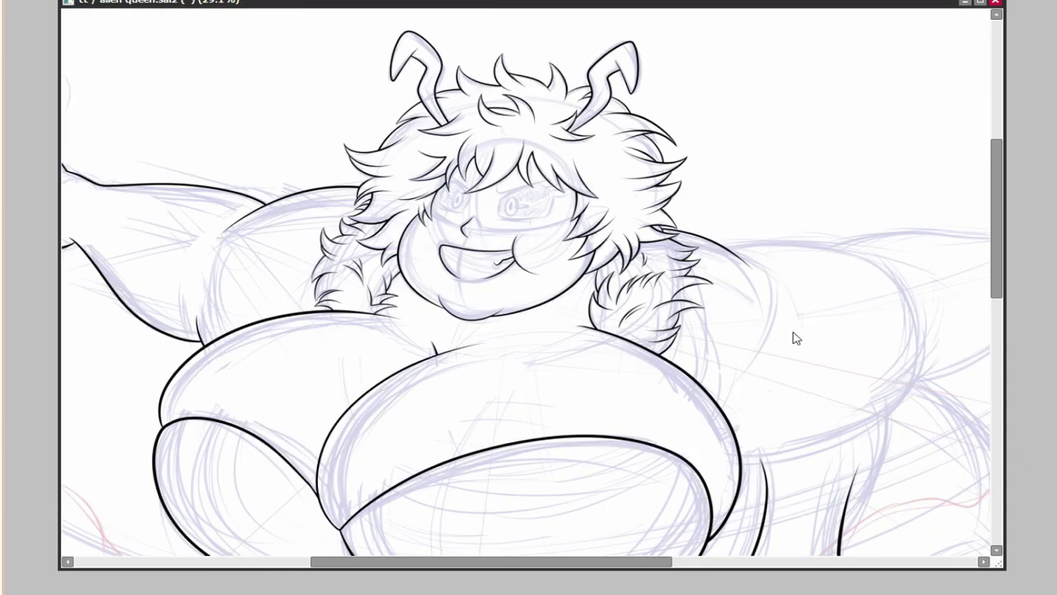
scroll(796, 338, up, 2)
scroll(837, 314, down, 3)
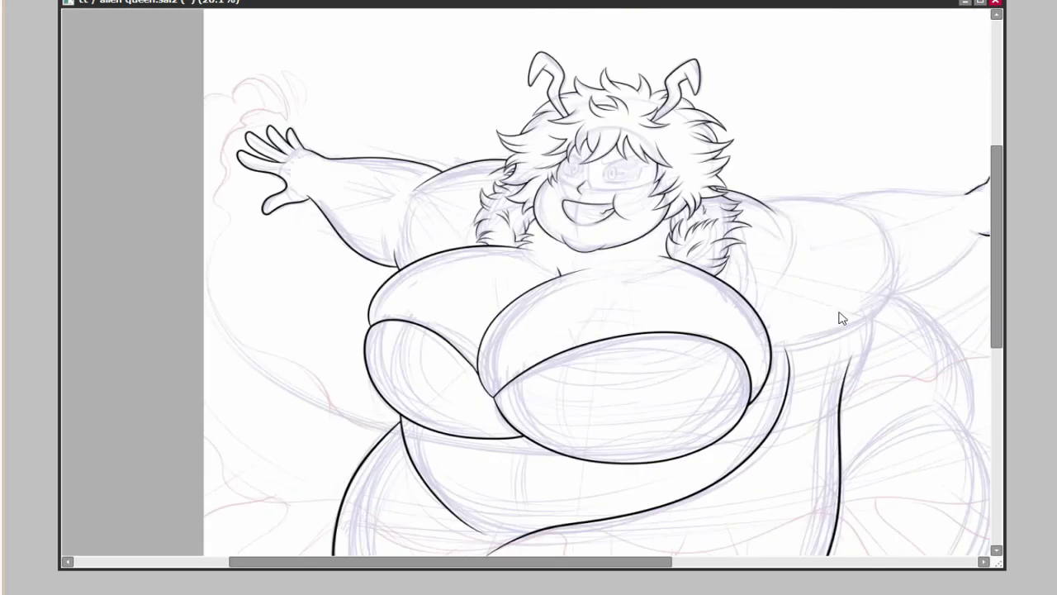
scroll(760, 347, up, 3)
Adjust the position of the right-side shoulder line with transforms so it follows the sketch.
key(ctrl+t)
drag(733, 128, 711, 153)
key(Return)
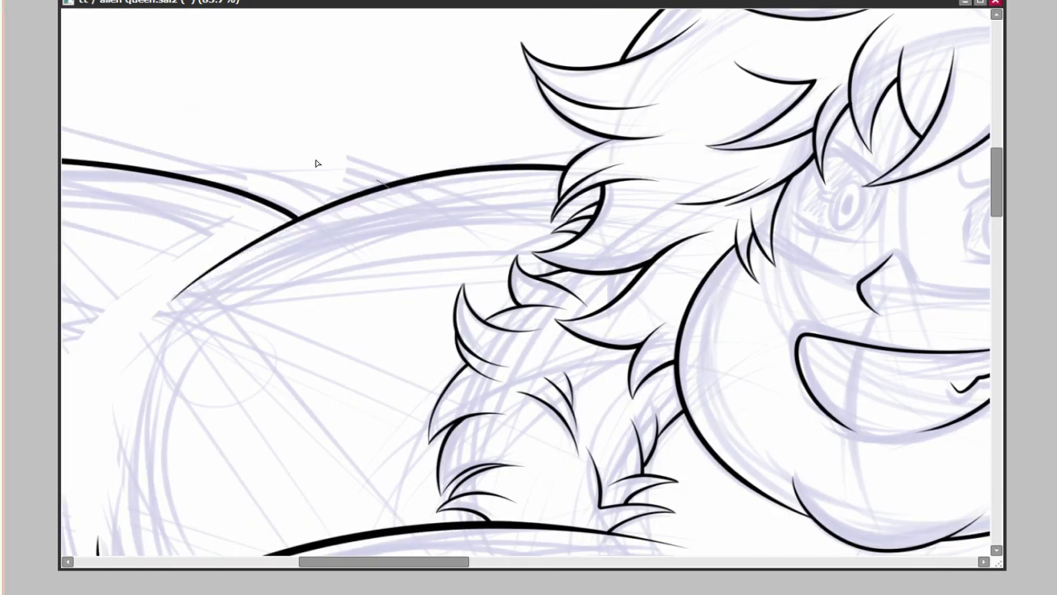
mouse_move(343, 105)
mouse_down()
mouse_move(551, 436)
mouse_move(650, 142)
mouse_up()
key(ctrl+t)
key(Return)
scroll(708, 241, down, 3)
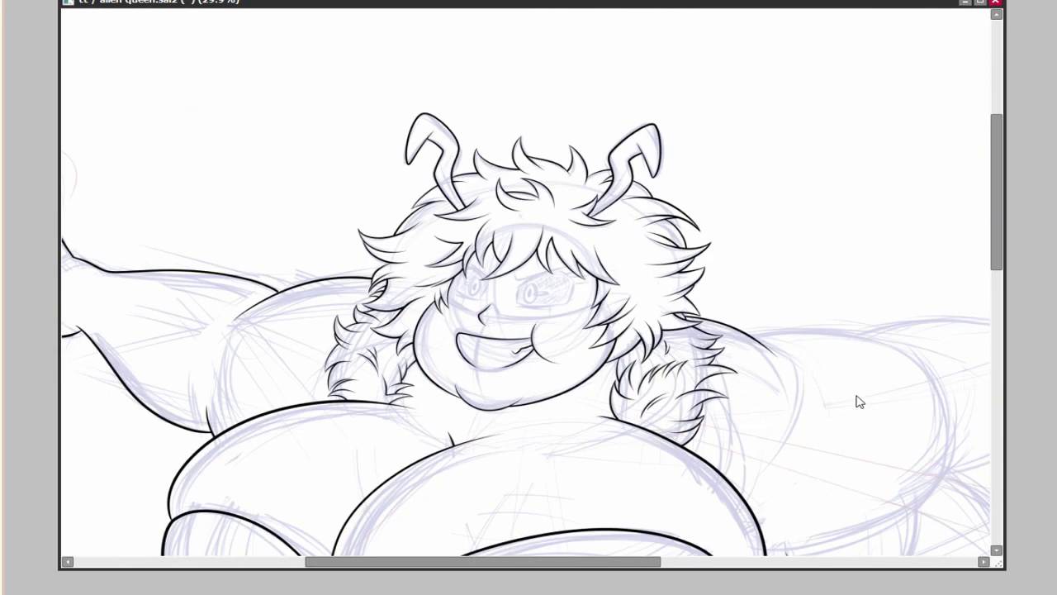
Ink the top contour of the right-side arm from the shoulder along the forearm and join it to the wrist.
scroll(857, 401, up, 3)
scroll(338, 213, down, 3)
scroll(875, 347, up, 3)
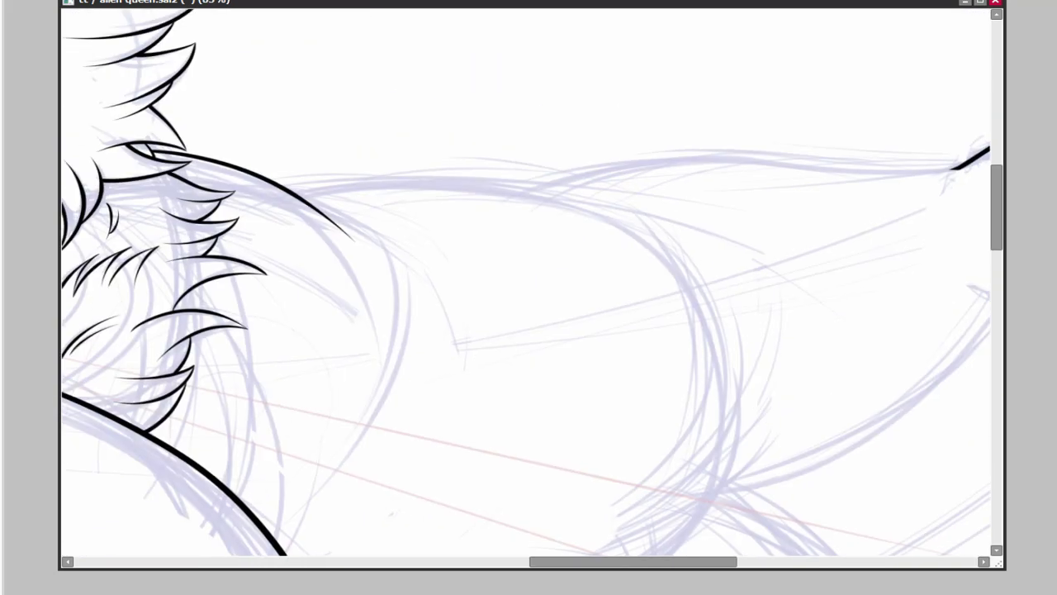
scroll(336, 203, down, 3)
scroll(760, 201, up, 4)
scroll(802, 194, up, 1)
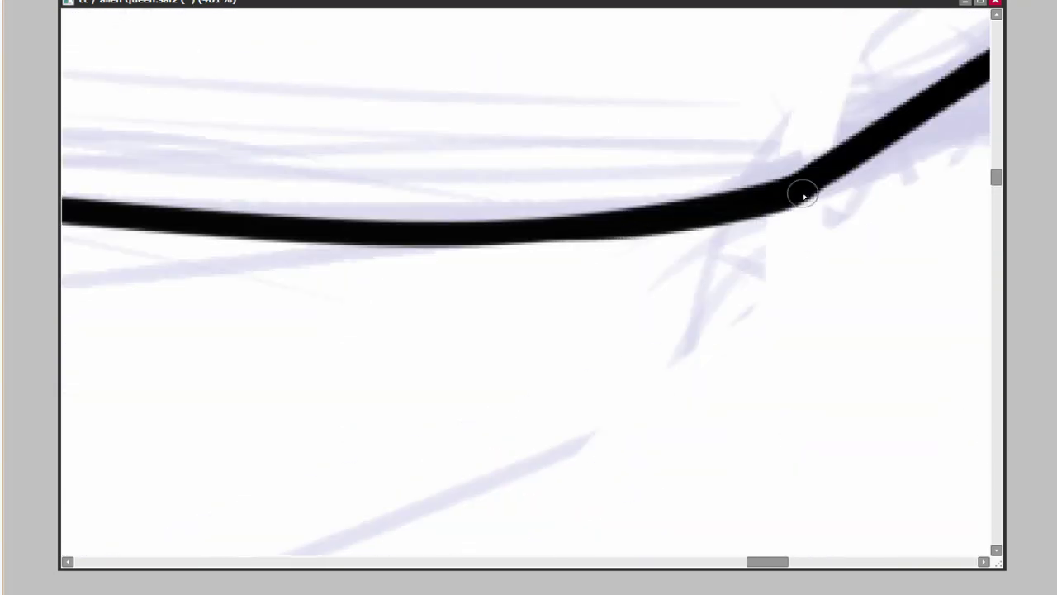
scroll(706, 314, down, 3)
Ink the rounded underside of the right-side upper arm from the elbow fold back to the chest, redoing unsatisfactory strokes.
scroll(706, 314, down, 3)
scroll(798, 147, up, 3)
drag(807, 143, 291, 461)
key(ctrl+z)
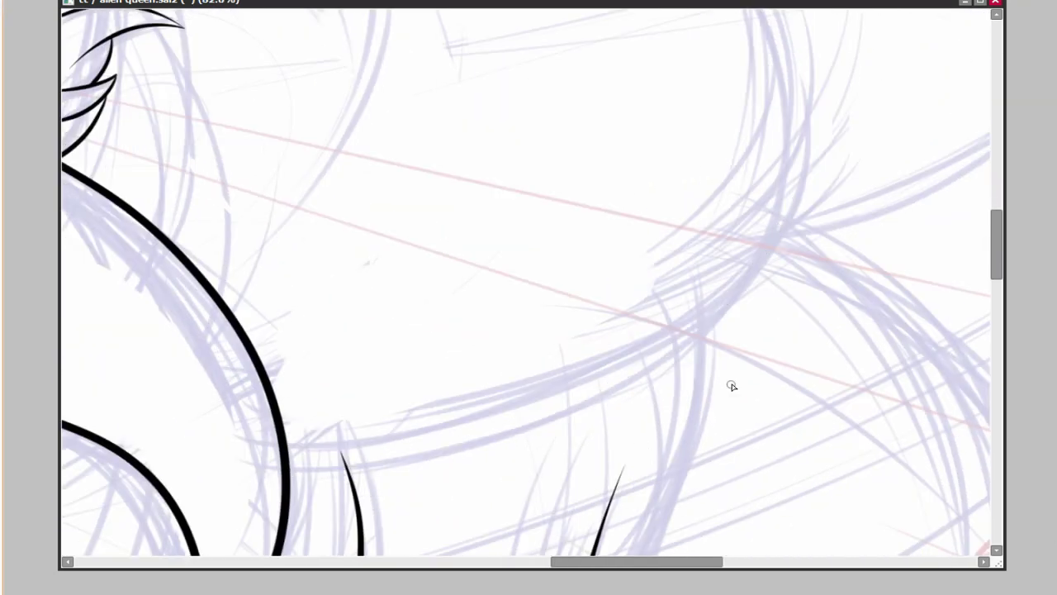
drag(814, 147, 287, 456)
scroll(716, 426, up, 2)
key(ctrl+z)
Ink the underside of the right-side forearm from the wrist to the elbow fold, redrawing the curve until it fits.
mouse_move(846, 195)
mouse_down()
mouse_move(723, 339)
mouse_move(382, 499)
mouse_up()
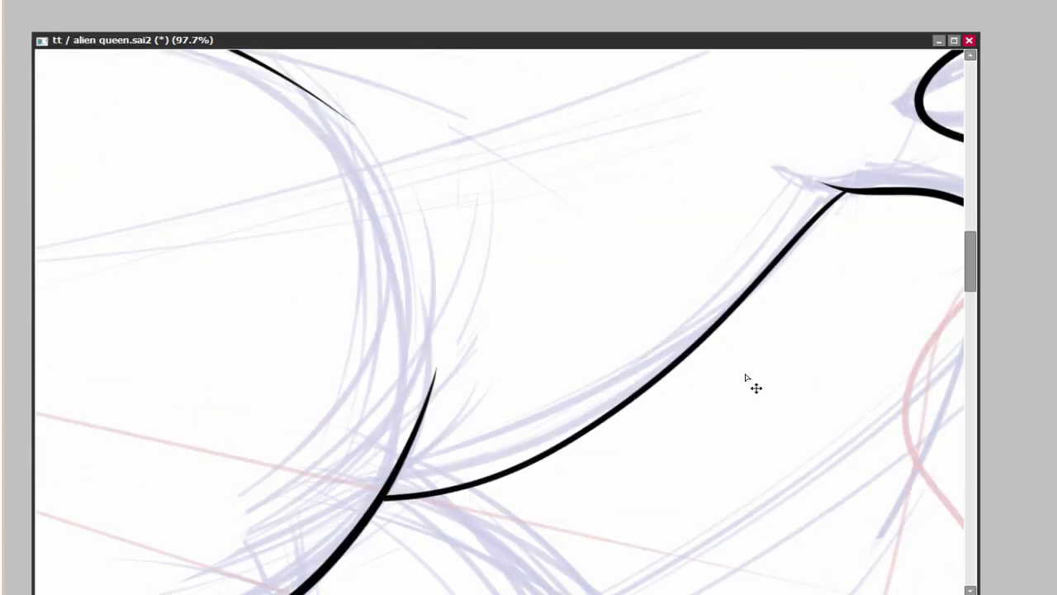
key(ctrl+z)
mouse_move(818, 188)
mouse_down()
mouse_move(389, 484)
mouse_move(444, 479)
mouse_move(391, 484)
mouse_up()
key(ctrl+z)
scroll(826, 330, down, 5)
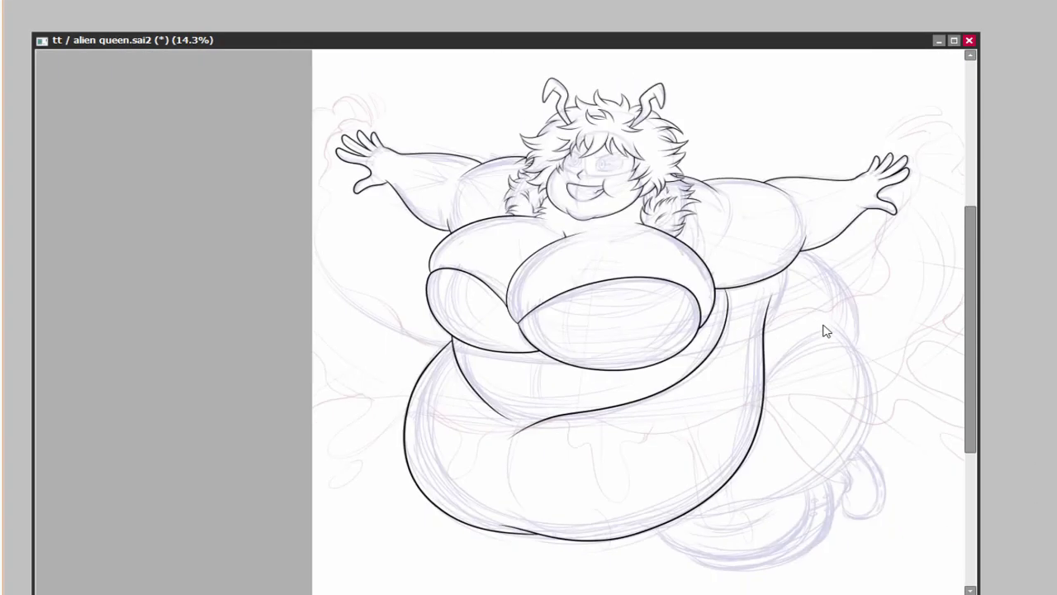
Ink the large rounded thigh behind the belly, including its upper arc, outer curve and lower edge.
scroll(785, 457, up, 2)
scroll(605, 275, up, 3)
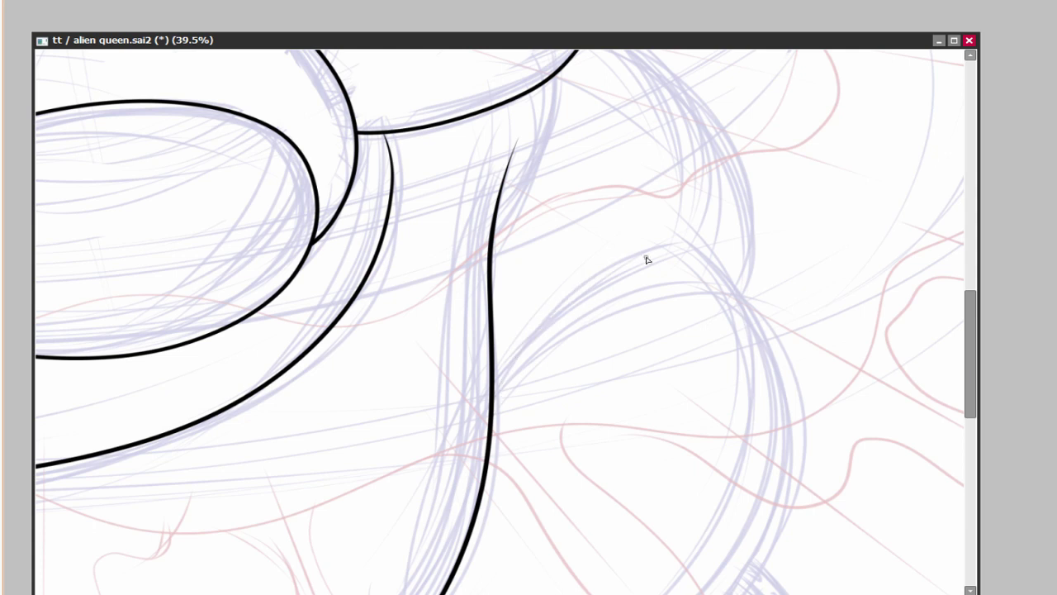
drag(647, 260, 492, 435)
scroll(786, 255, down, 2)
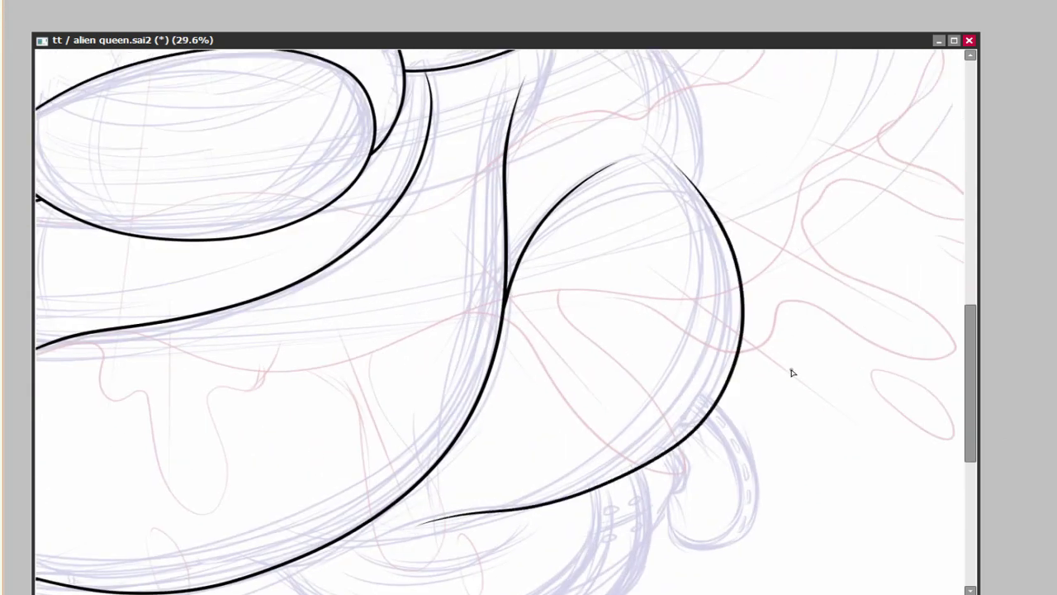
Ink the crease strokes under the belly and the rounded lower leg outline hanging beneath the thigh.
drag(791, 373, 717, 541)
drag(509, 161, 640, 349)
scroll(502, 372, up, 2)
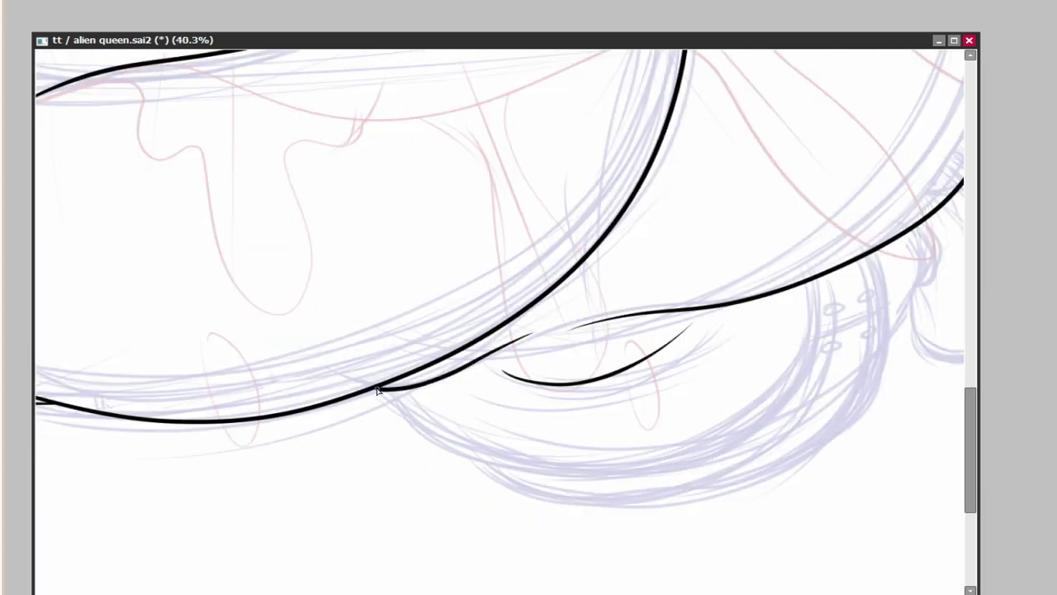
drag(378, 390, 183, 420)
drag(634, 304, 528, 471)
drag(595, 463, 594, 380)
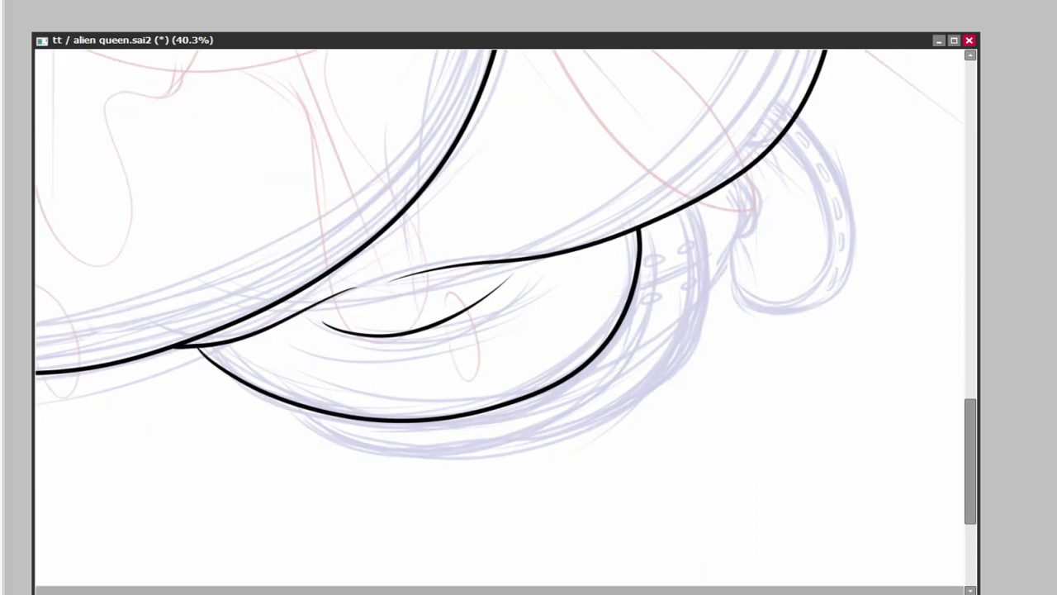
Ink the outer edge of the curved band below the thigh and the line dividing it, undoing misplaced strokes.
scroll(763, 418, up, 2)
drag(814, 154, 307, 495)
key(ctrl+z)
mouse_move(815, 153)
mouse_down()
mouse_move(205, 447)
mouse_move(585, 498)
mouse_move(824, 173)
mouse_up()
key(ctrl+z)
drag(643, 363, 747, 329)
Ink the back contours behind the belly, running from the underside of the right-side arm down to the thigh.
mouse_move(823, 256)
mouse_down()
mouse_move(638, 355)
mouse_move(637, 451)
mouse_move(731, 215)
mouse_up()
drag(730, 215, 818, 337)
scroll(672, 371, down, 2)
scroll(649, 297, up, 1)
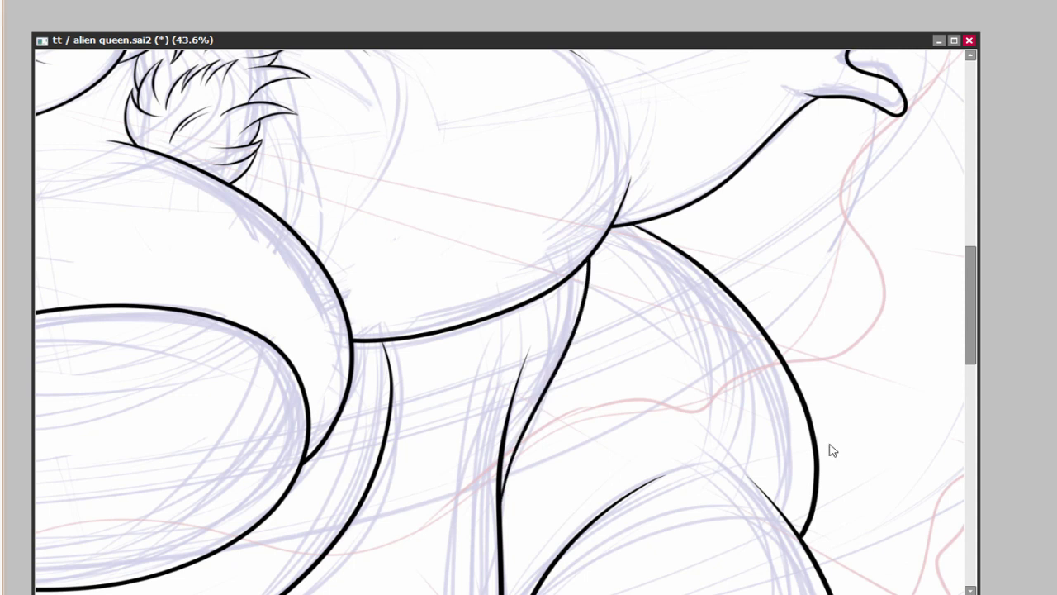
Ink the looped band hanging from the thigh's outer edge and the small pointed connecting lines beside it.
scroll(727, 383, down, 4)
scroll(829, 401, up, 6)
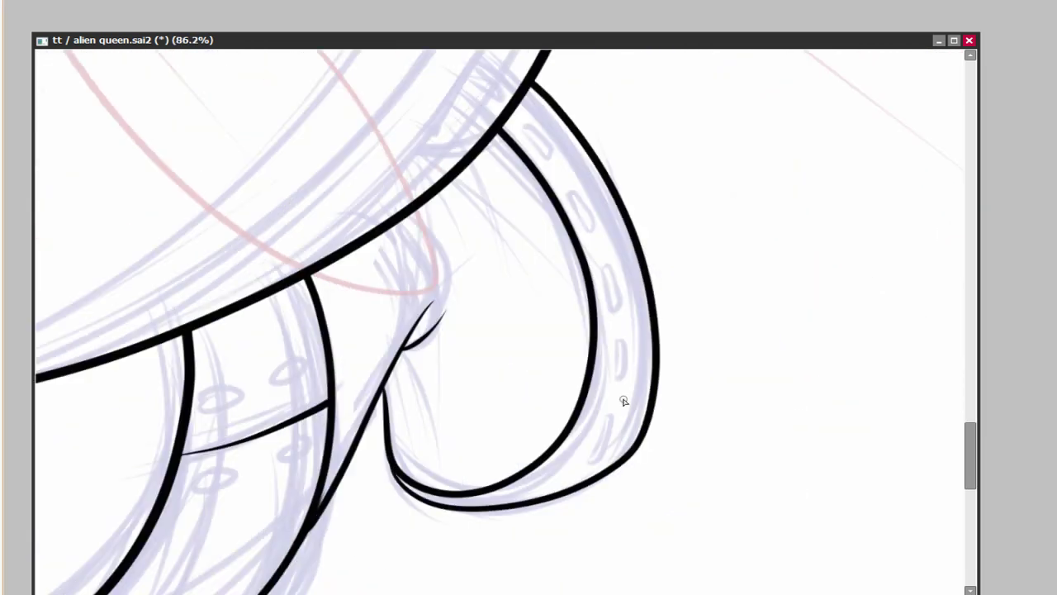
scroll(622, 233, down, 3)
scroll(477, 376, up, 3)
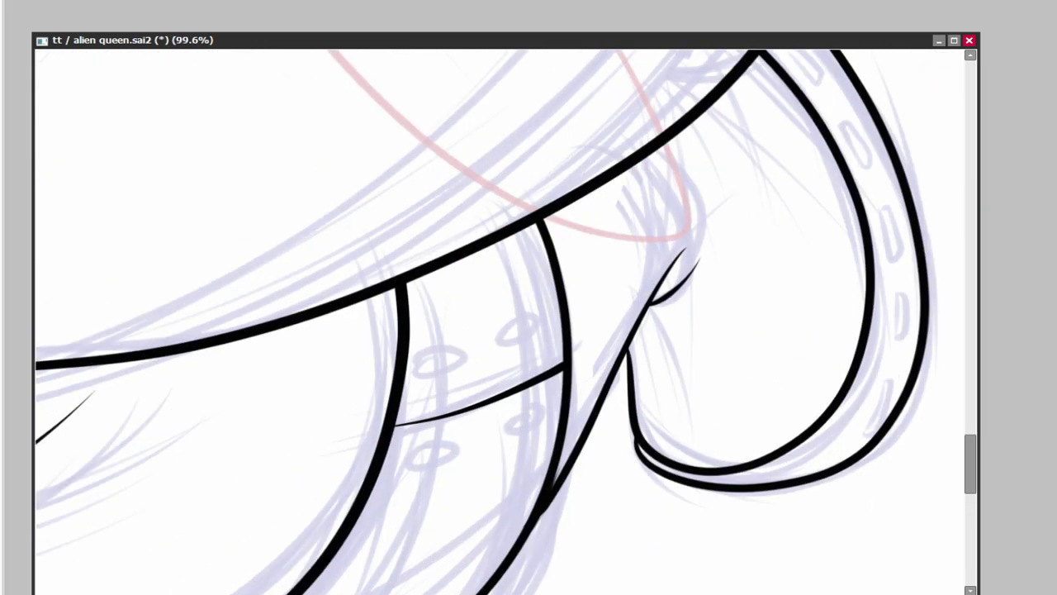
Ink the small oval holes above and below the dividing line on the curved band beneath the thigh.
scroll(443, 333, up, 3)
drag(462, 331, 471, 353)
key(ctrl+z)
drag(601, 281, 583, 318)
drag(529, 463, 622, 339)
drag(484, 370, 532, 358)
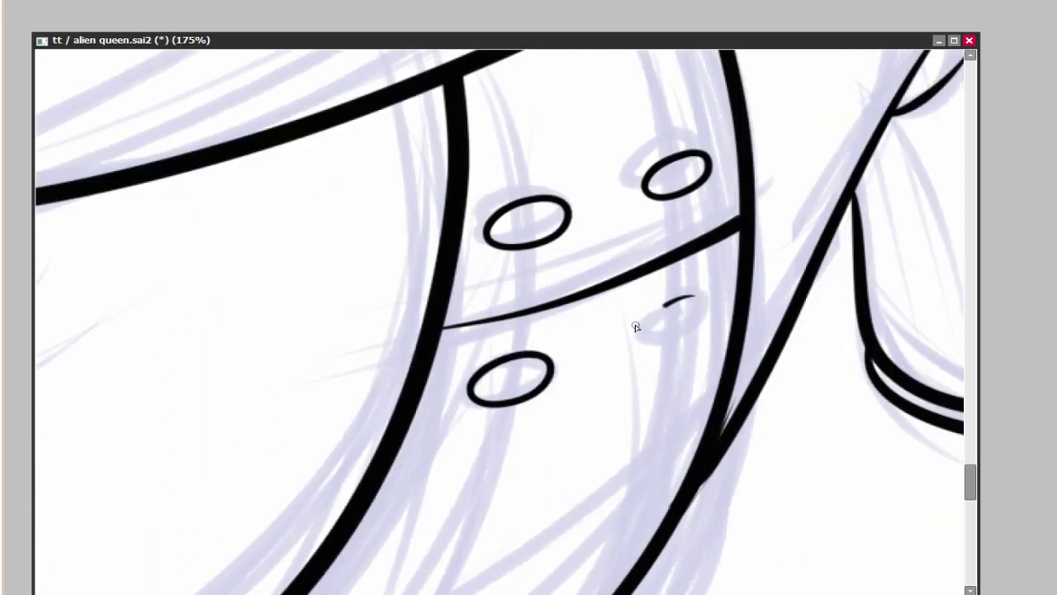
Add the short contour strokes where the fur braids meet the top of the chest.
scroll(630, 484, down, 8)
scroll(578, 413, up, 1)
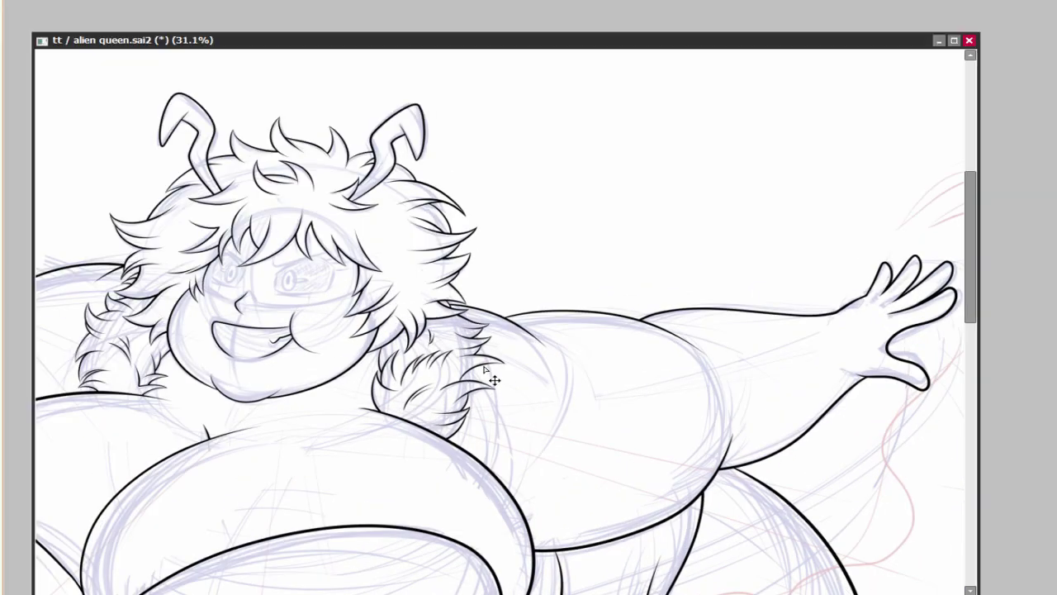
key(h)
key(h)
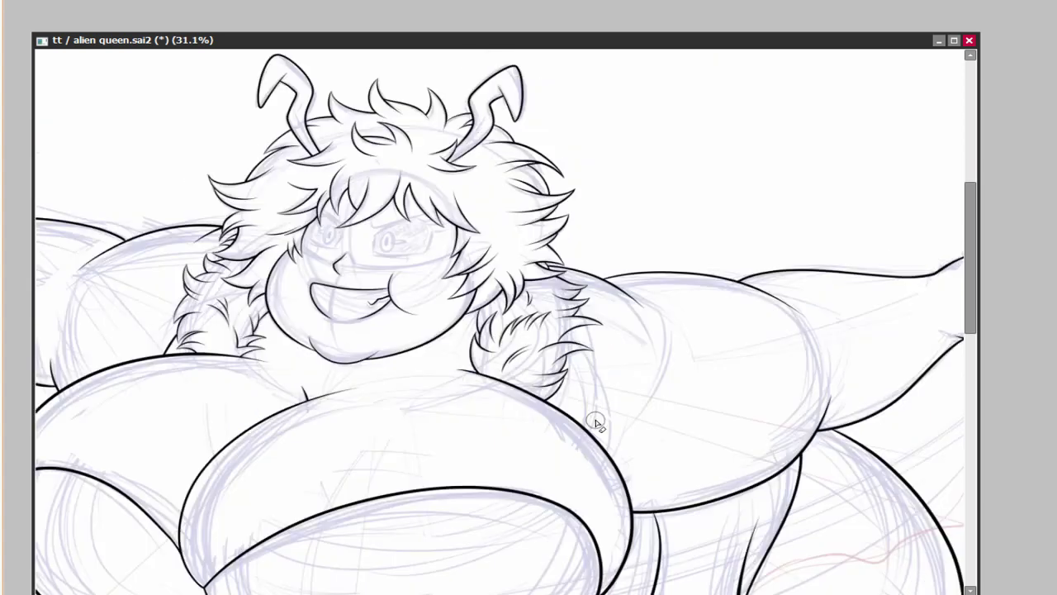
drag(595, 420, 509, 436)
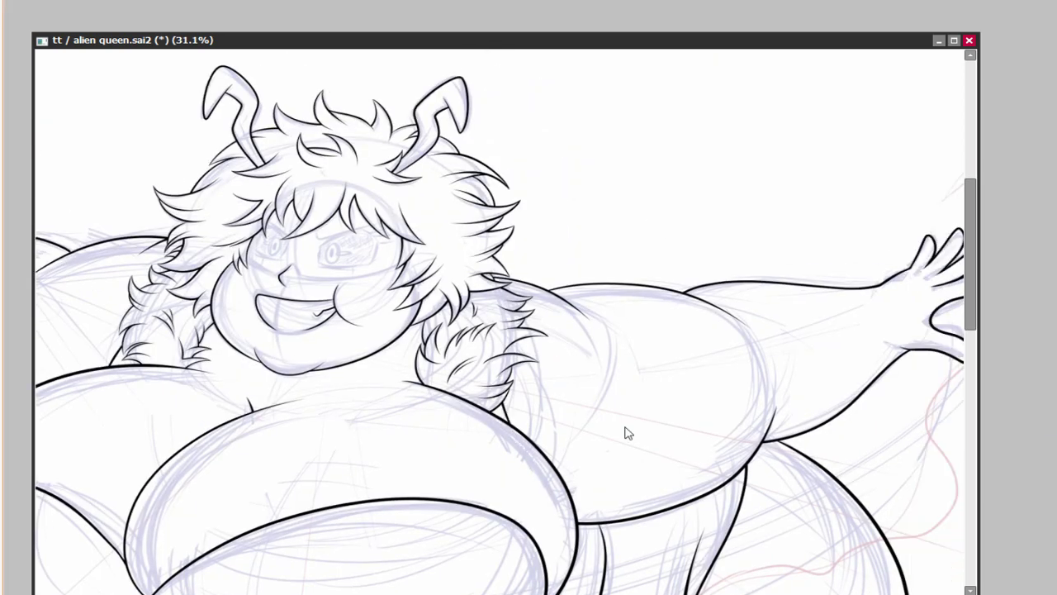
Ink the mask's lower edge across the face with a thinner brush, rising to a peak over the nose.
scroll(438, 421, up, 10)
scroll(578, 446, down, 12)
scroll(720, 470, up, 10)
key(bracketleft)
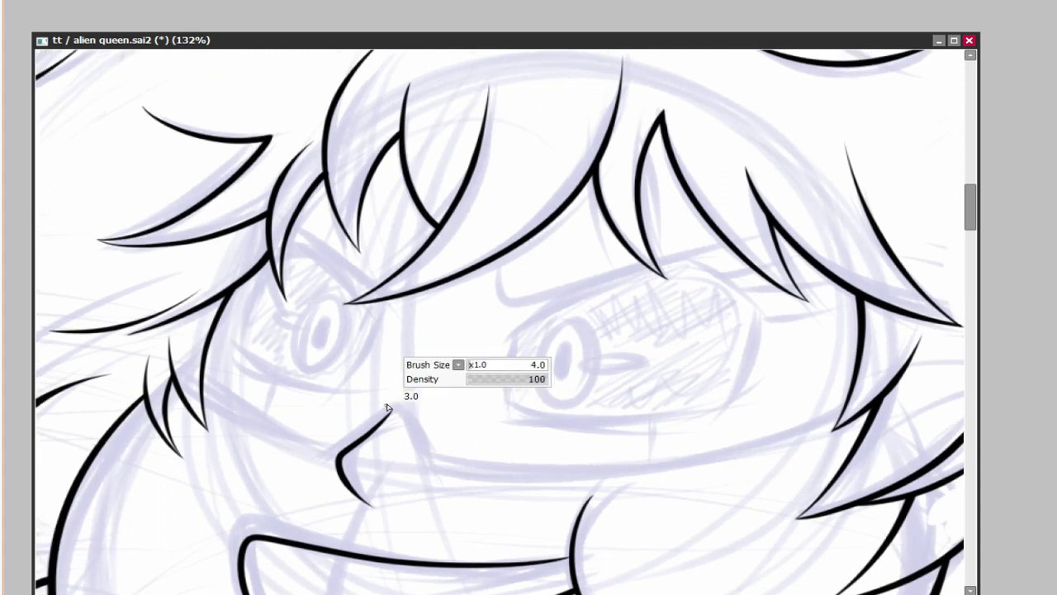
click(312, 454)
click(398, 406)
click(433, 477)
click(851, 410)
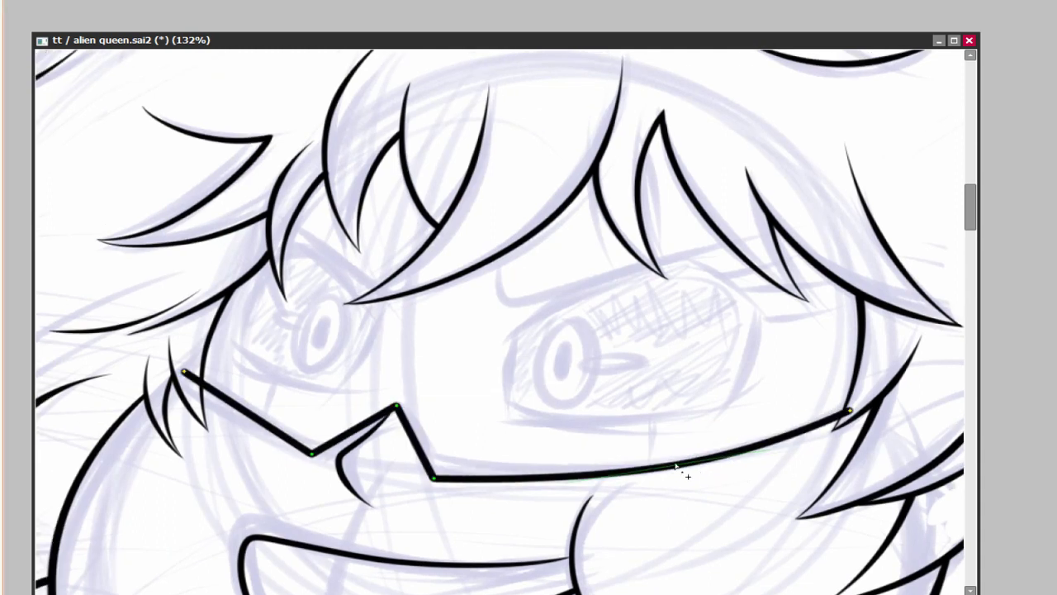
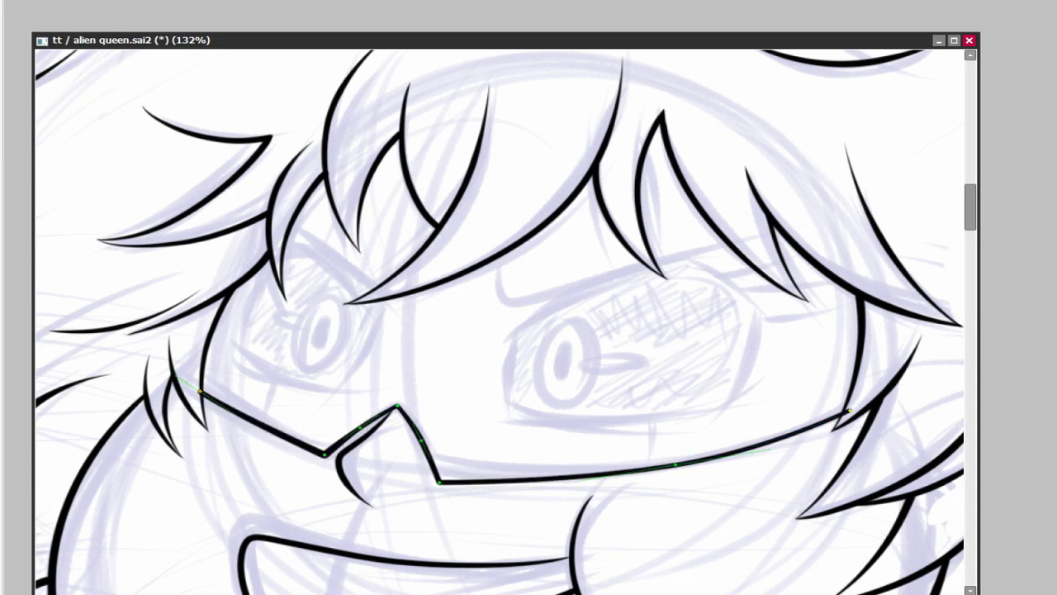
scroll(258, 411, down, 2)
scroll(270, 403, down, 4)
scroll(270, 404, up, 6)
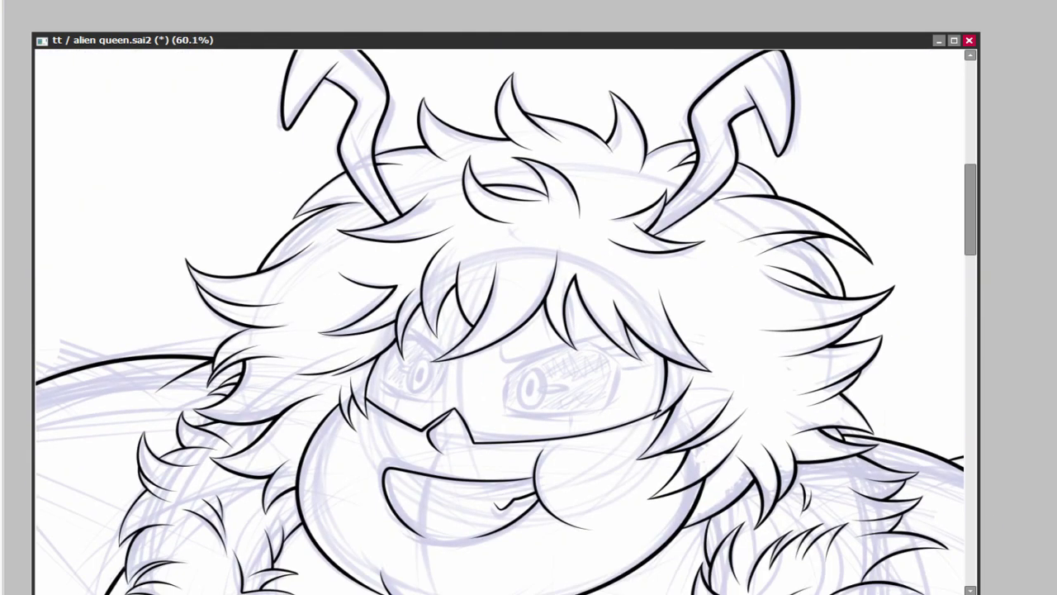
Ink the thick angled brow with its hooked inner end and the angular outline of the larger eye beneath it.
scroll(250, 410, up, 2)
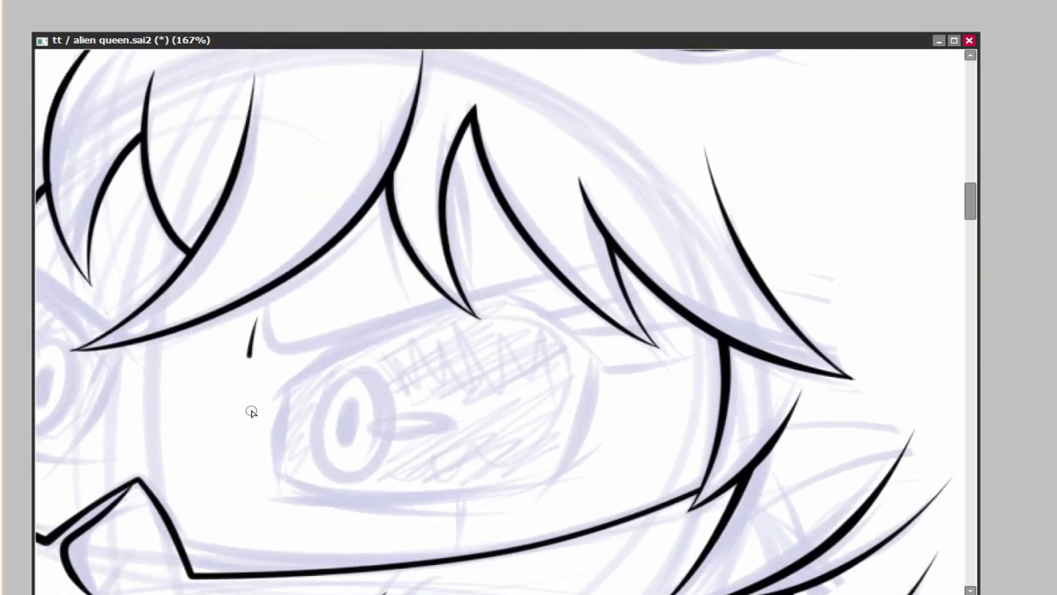
drag(245, 380, 623, 293)
key(ctrl+z)
drag(263, 314, 616, 271)
drag(299, 394, 334, 333)
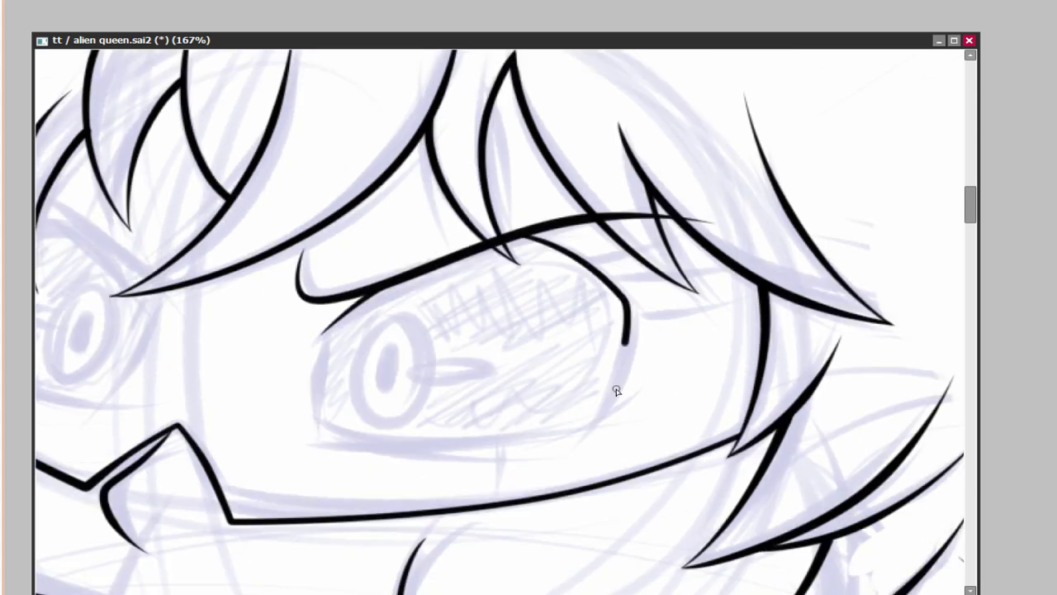
key(ctrl+z)
mouse_move(616, 391)
mouse_down()
mouse_move(316, 346)
mouse_move(545, 234)
mouse_move(529, 229)
mouse_up()
Ink the brow and angular outline of the smaller, left-side eye under the fringe.
drag(36, 238, 231, 273)
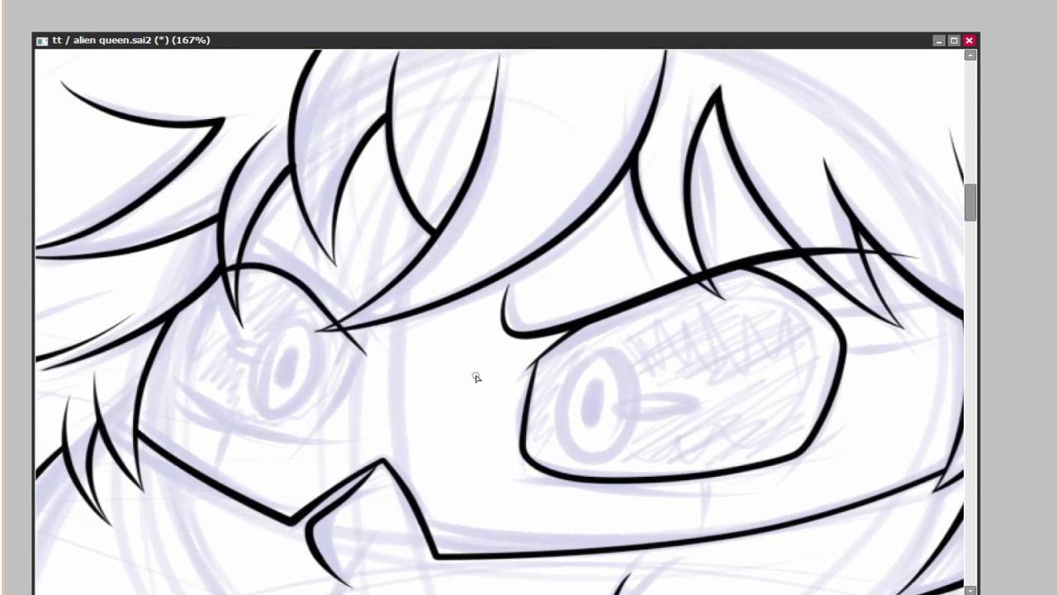
mouse_move(413, 302)
mouse_down()
mouse_move(342, 327)
mouse_move(244, 317)
mouse_up()
key(ctrl+z)
drag(347, 325, 412, 379)
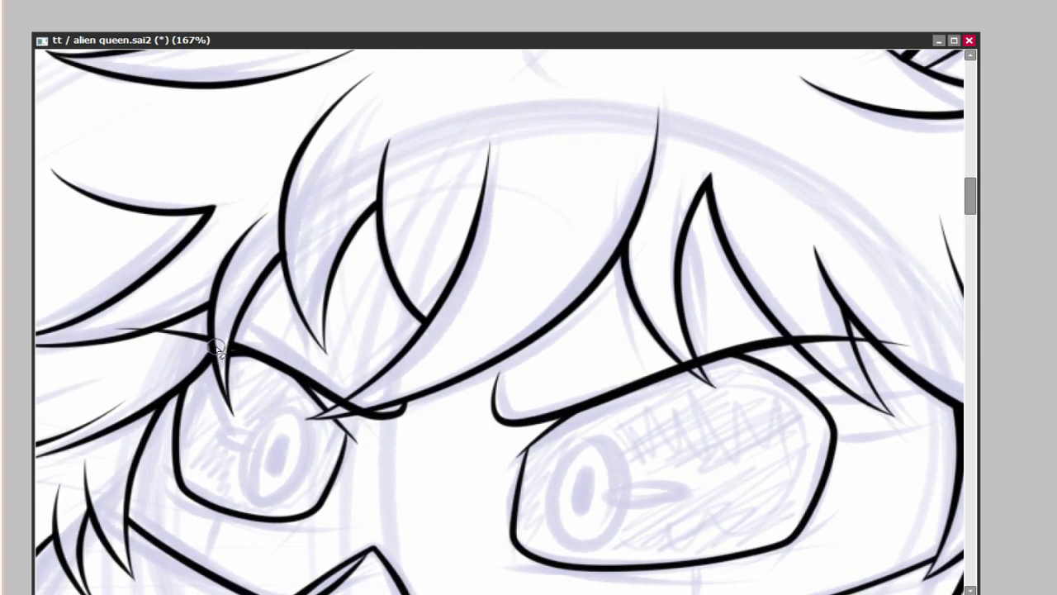
Trim the brow where the fringe covers it, and ink the mask's short dividing lines and the eyelashes around both eyes.
scroll(624, 363, right, 2)
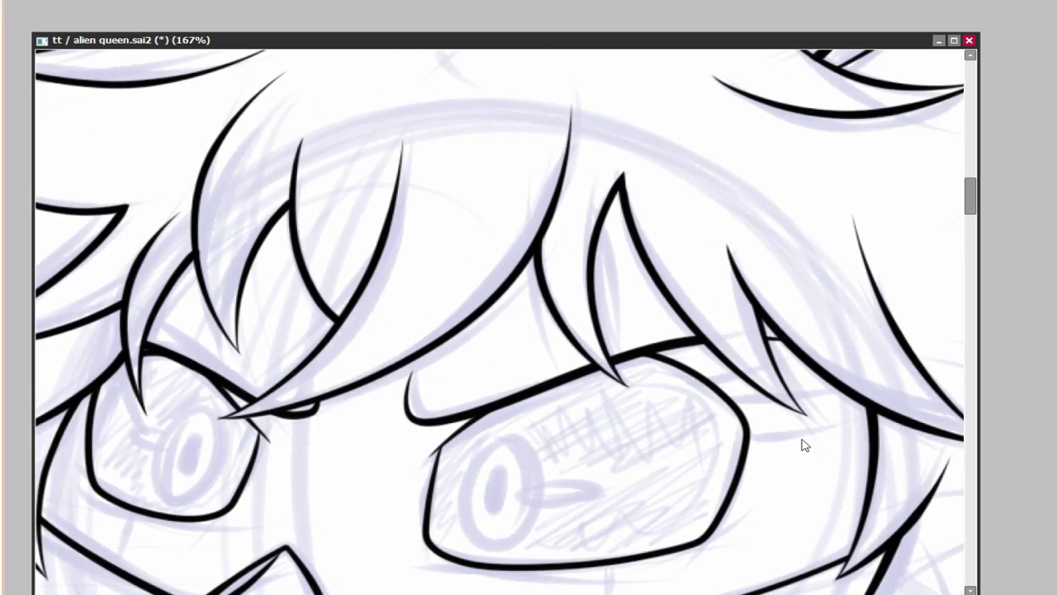
scroll(803, 446, down, 1)
drag(593, 243, 599, 271)
scroll(265, 342, up, 1)
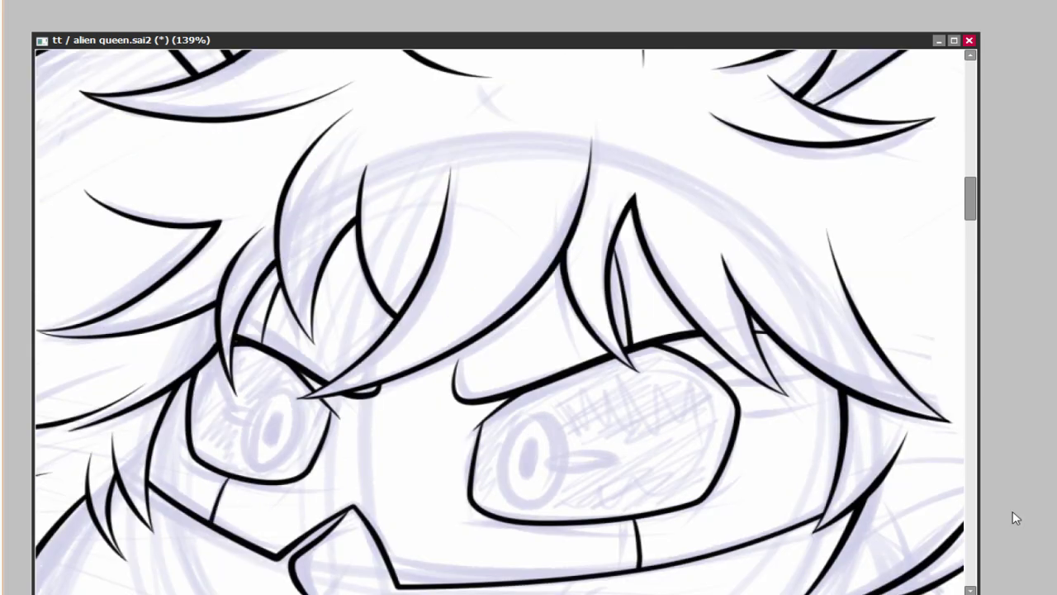
scroll(980, 419, up, 1)
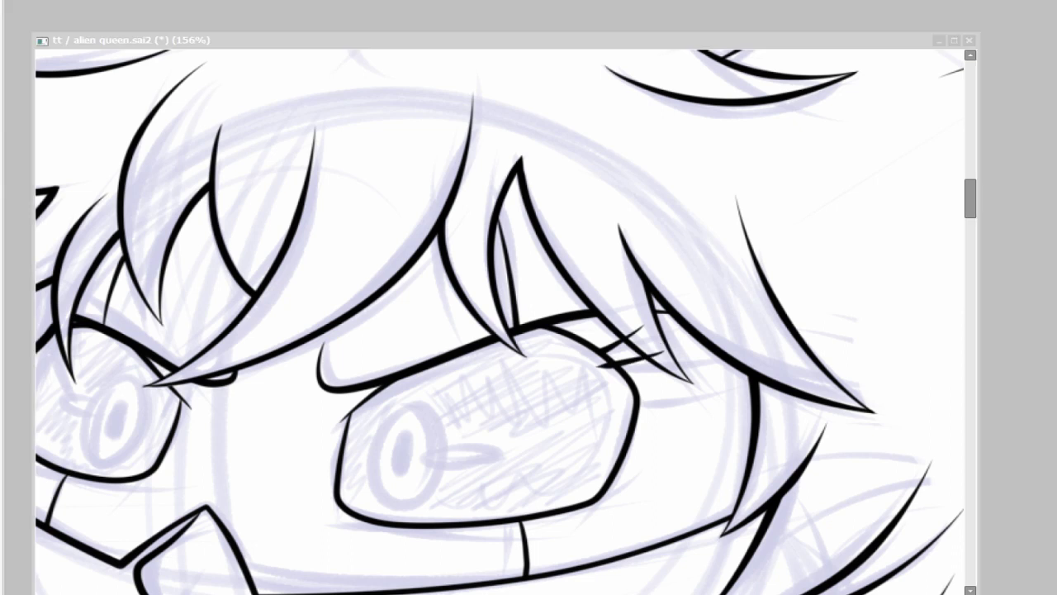
scroll(317, 492, left, 2)
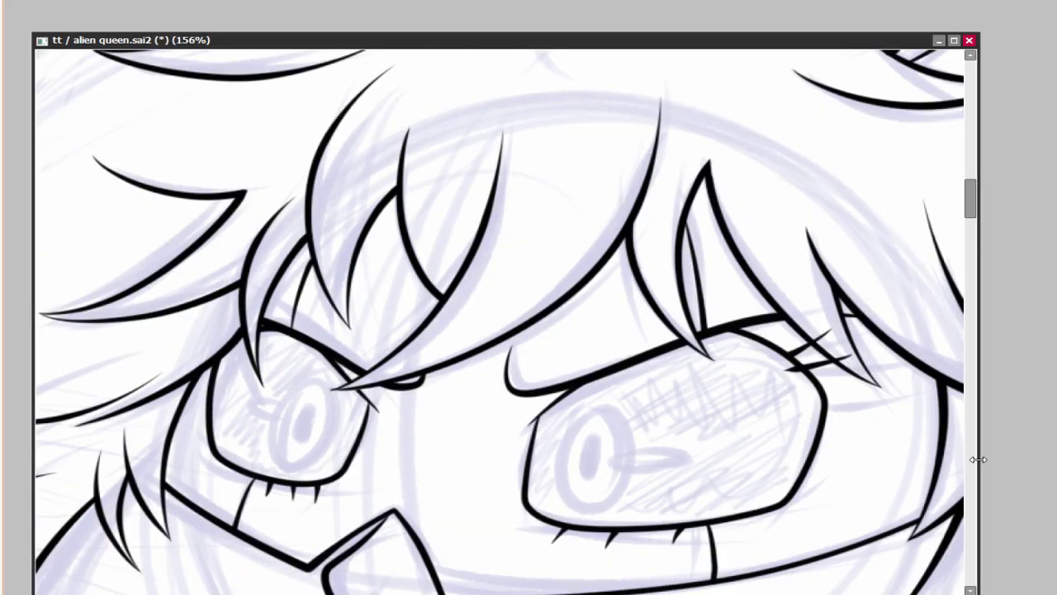
scroll(715, 328, down, 6)
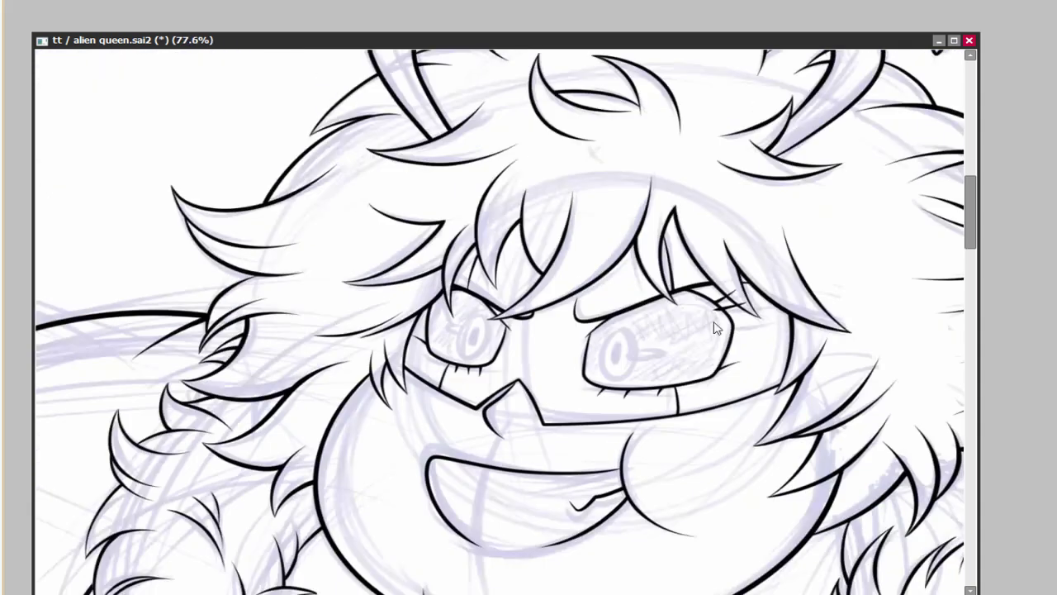
Ink oval irises and solid slit pupils in both eyes and fill the area around the irises black.
scroll(715, 328, down, 3)
scroll(727, 347, up, 12)
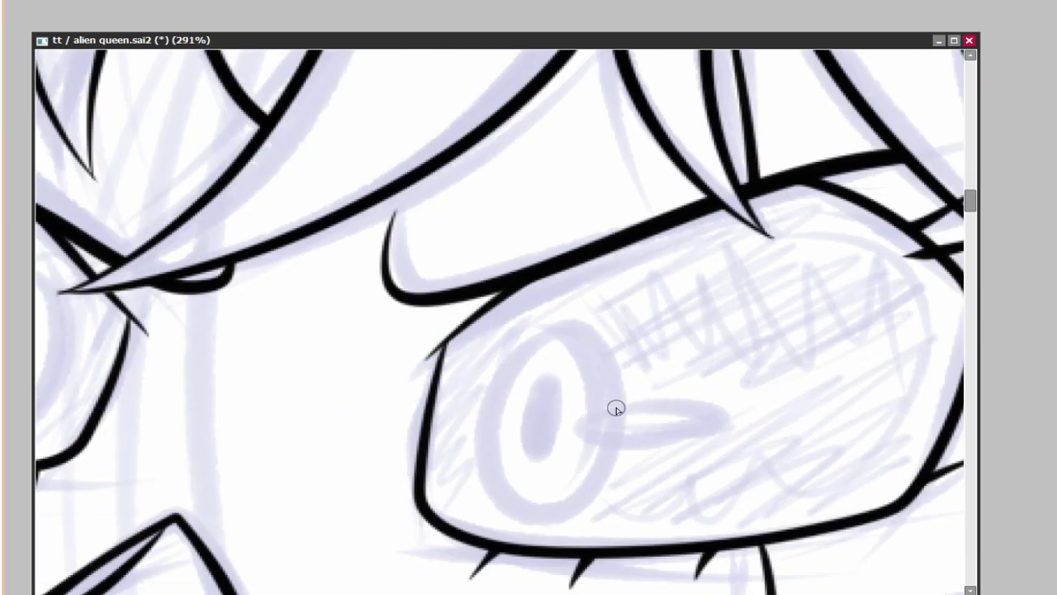
key(ctrl+z)
mouse_move(479, 488)
mouse_down()
mouse_move(589, 336)
mouse_move(586, 319)
mouse_up()
scroll(753, 411, left, 3)
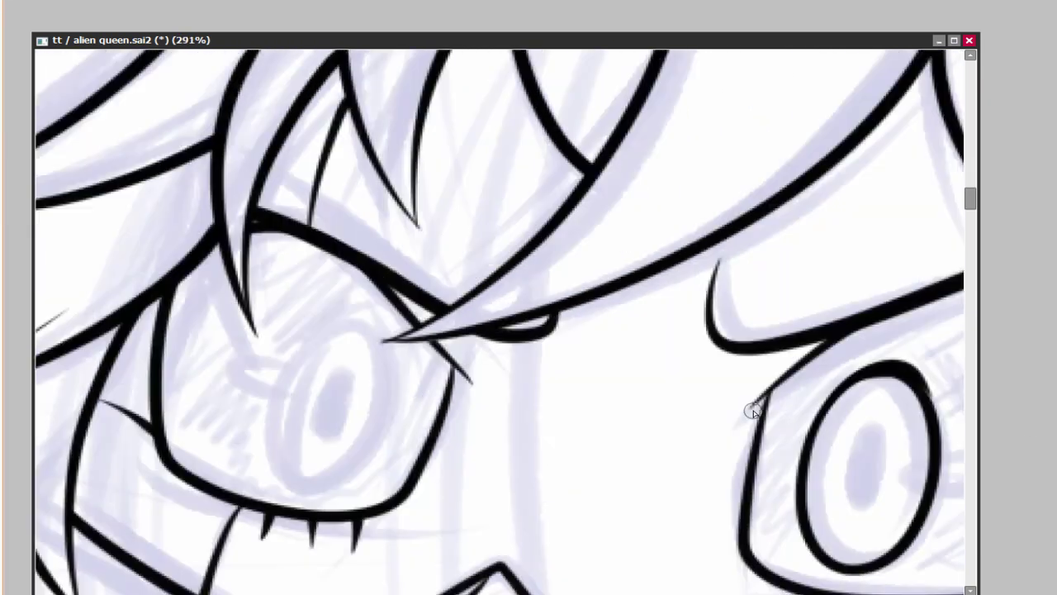
mouse_move(351, 314)
mouse_down()
mouse_move(383, 427)
mouse_move(278, 406)
mouse_up()
key(ctrl+z)
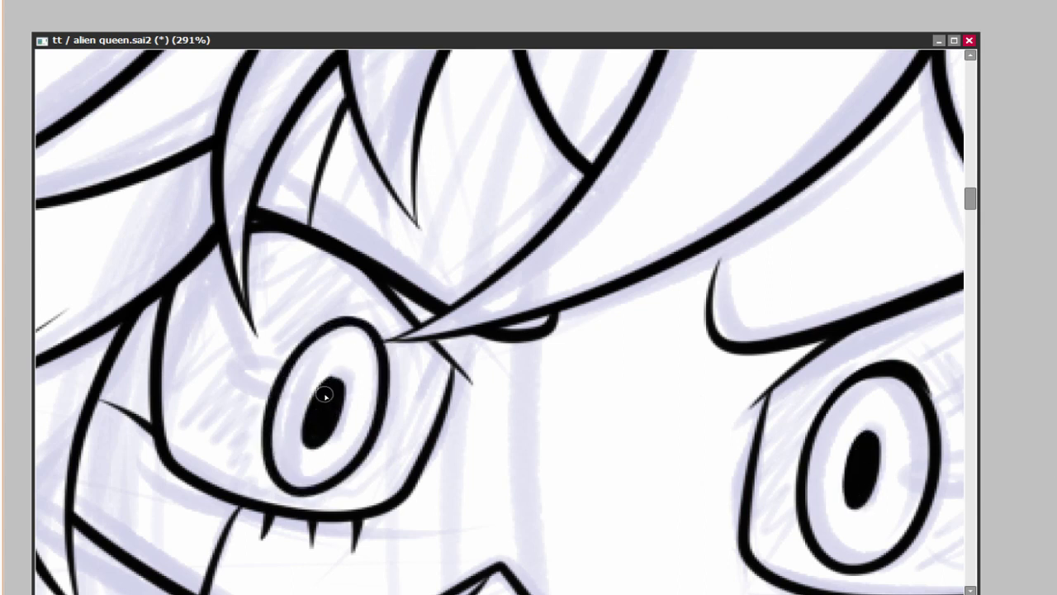
scroll(324, 395, down, 9)
scroll(655, 395, up, 1)
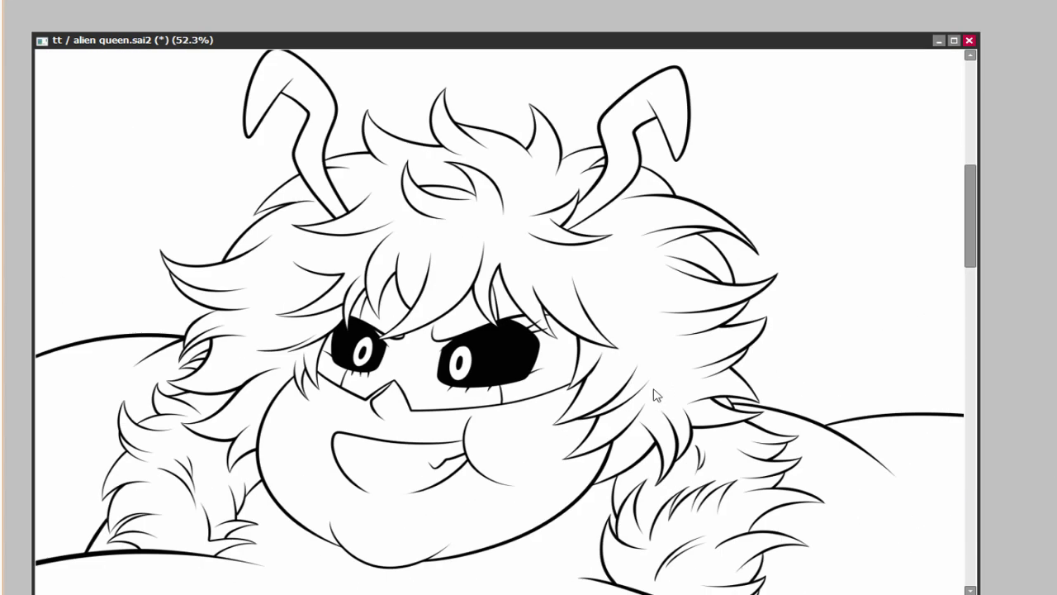
Ink the long wavy contour from around the left-side hand, across the body beneath the chest and up to the right-side thumb.
scroll(655, 396, down, 5)
scroll(911, 397, up, 2)
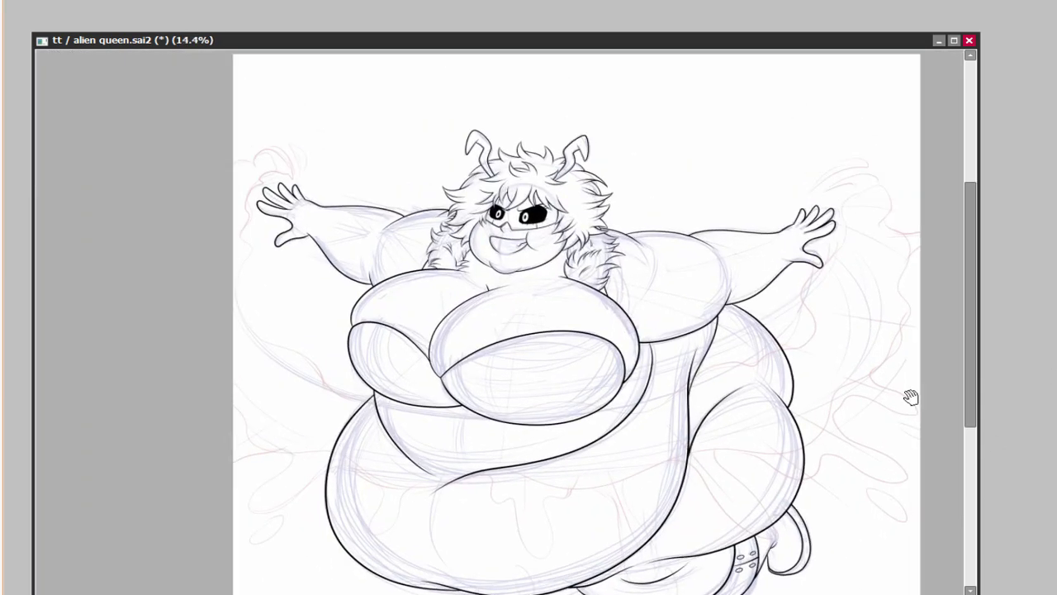
drag(910, 397, 857, 387)
scroll(856, 388, up, 1)
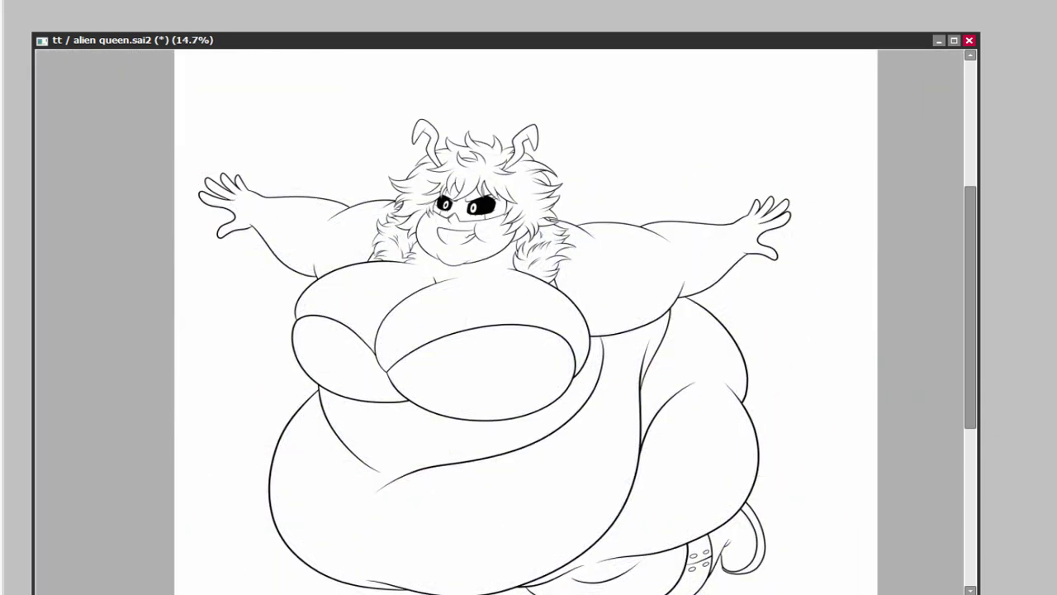
scroll(1054, 522, up, 2)
scroll(555, 444, down, 2)
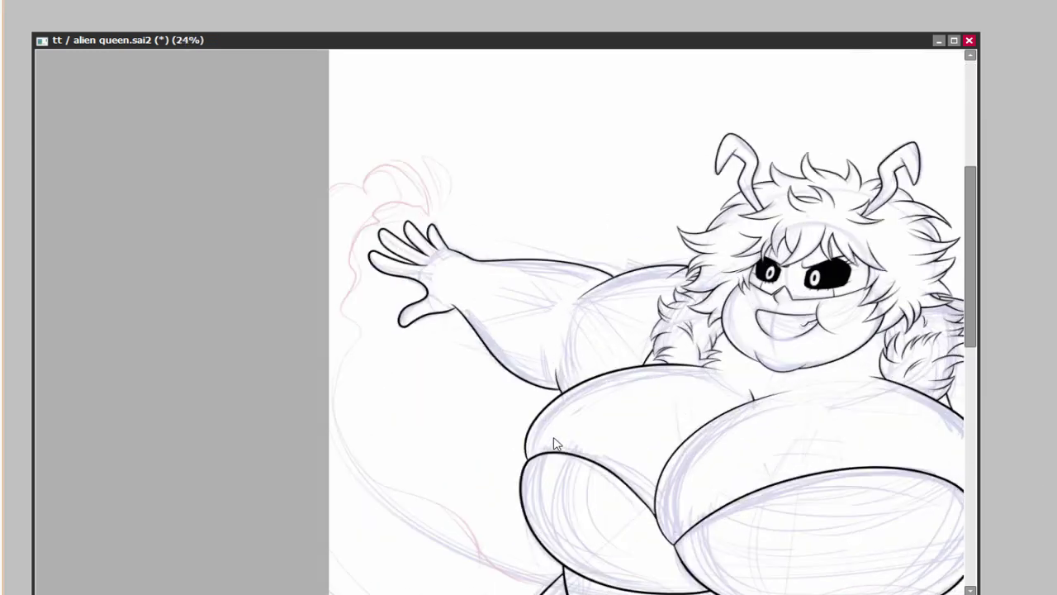
drag(341, 430, 504, 570)
drag(487, 533, 374, 421)
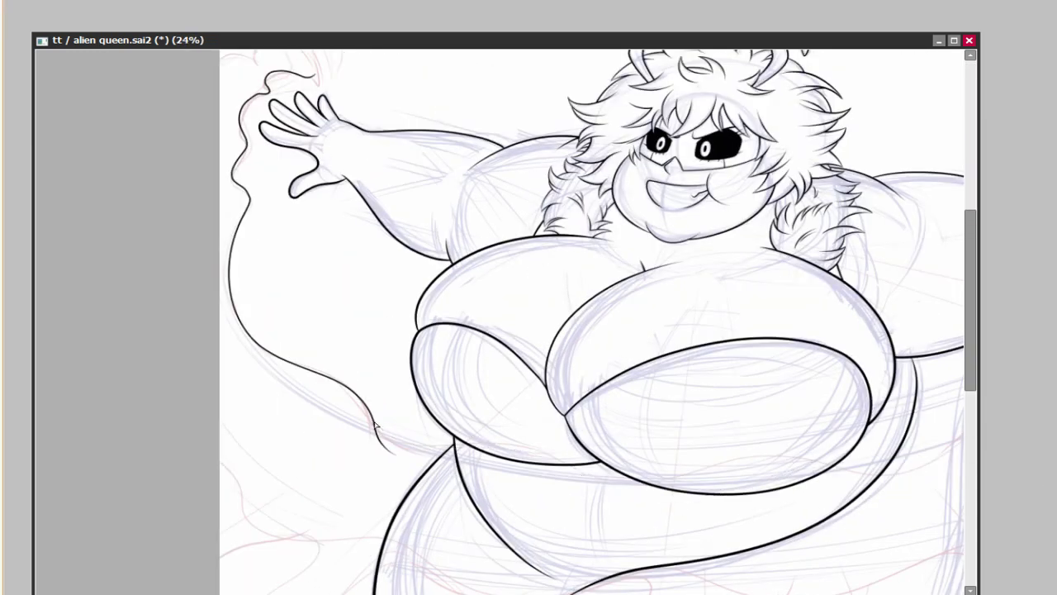
drag(455, 457, 217, 487)
drag(876, 395, 950, 256)
drag(950, 256, 670, 329)
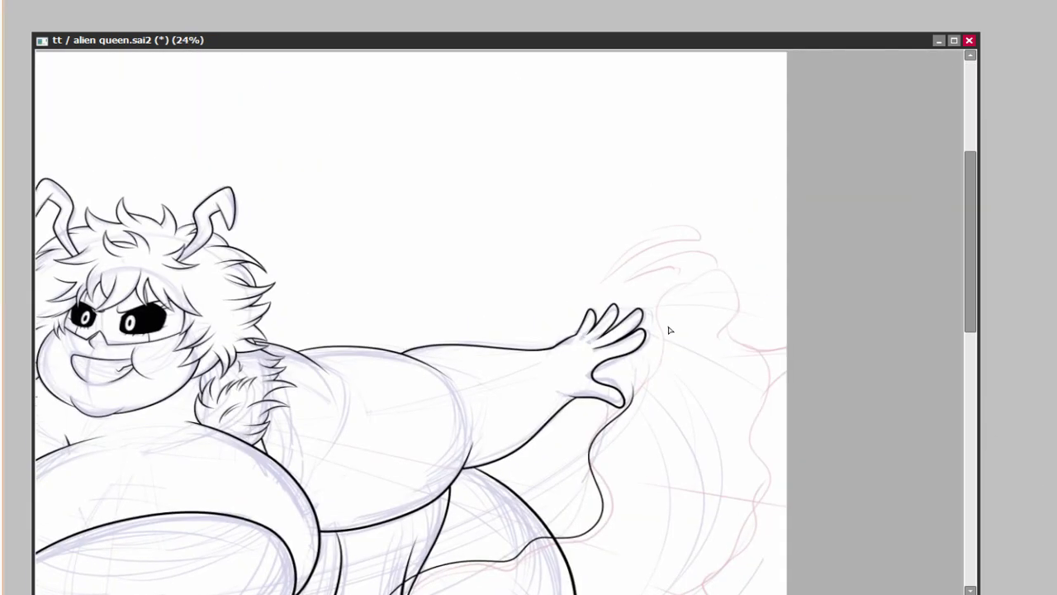
Ink the wavy contour beside the right-side hand's fingers and join it smoothly to the line below the thumb.
scroll(635, 398, up, 4)
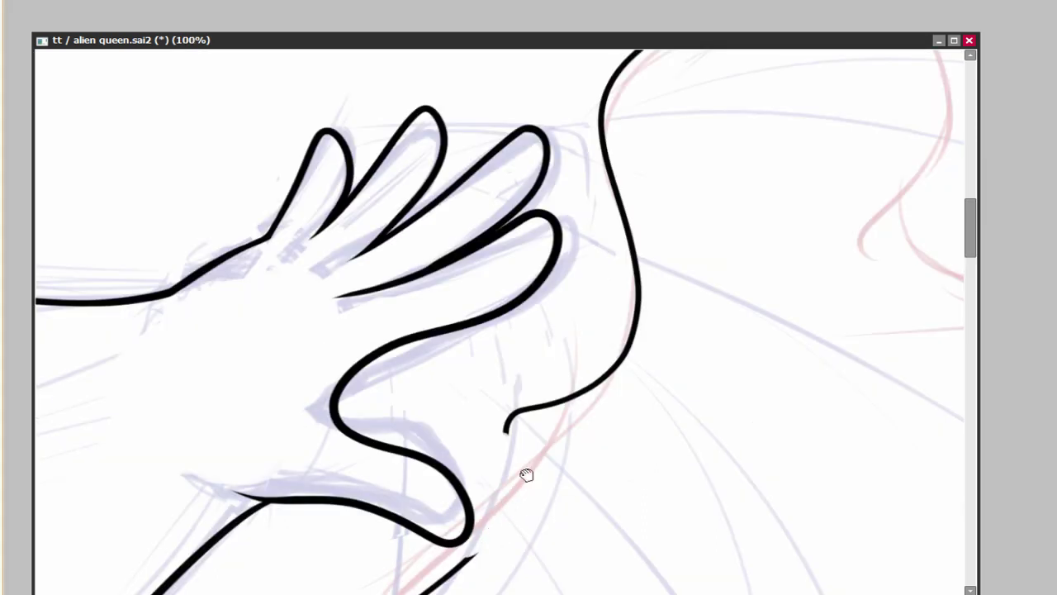
drag(526, 475, 568, 376)
scroll(633, 417, up, 4)
mouse_move(363, 500)
mouse_down()
mouse_move(428, 310)
mouse_move(449, 177)
mouse_up()
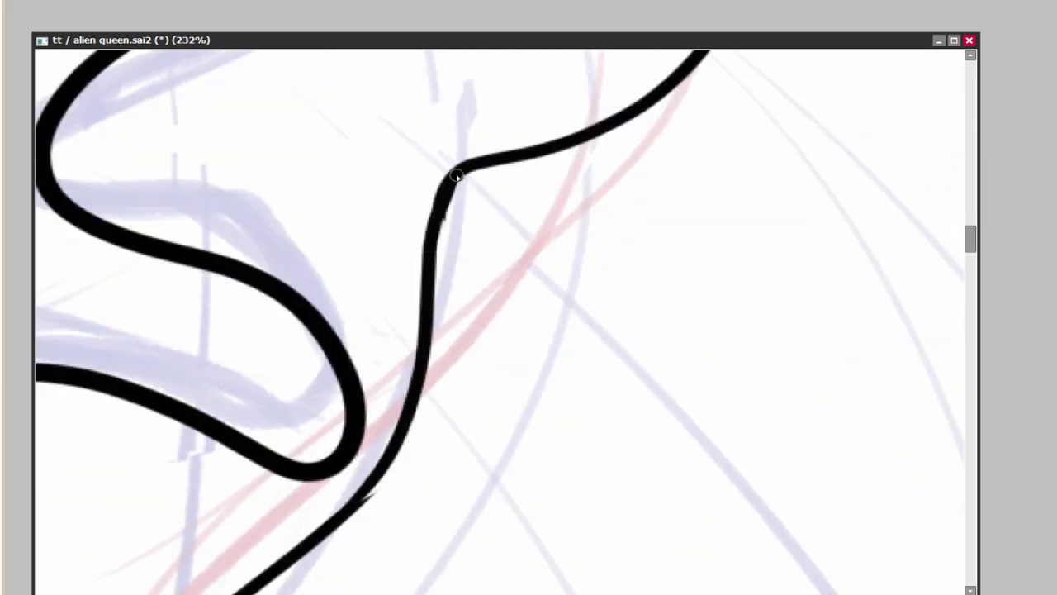
key(ctrl+z)
drag(367, 494, 451, 174)
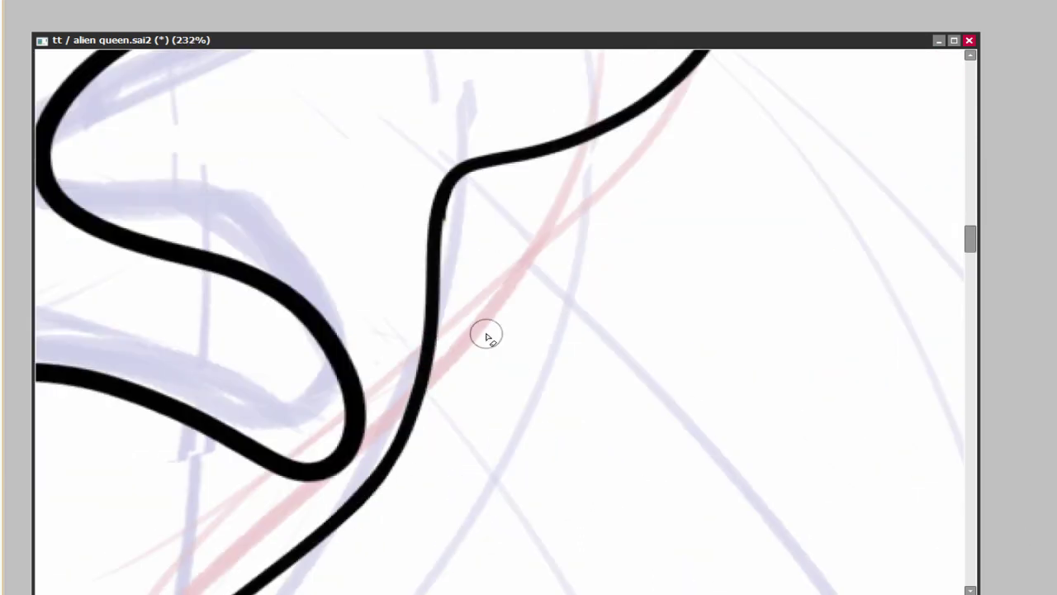
scroll(463, 232, down, 3)
Ink the curled tips above the right-side hand, the wavy outer edge below them and the looping drips over the thigh.
drag(554, 191, 389, 142)
drag(542, 166, 785, 393)
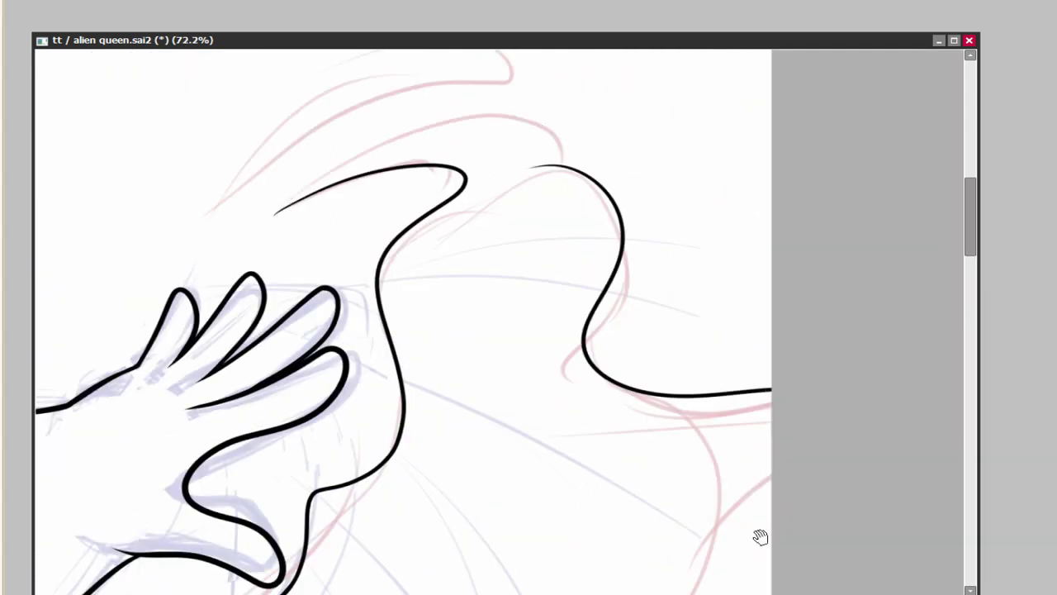
drag(579, 247, 578, 301)
drag(567, 220, 406, 325)
drag(436, 378, 160, 429)
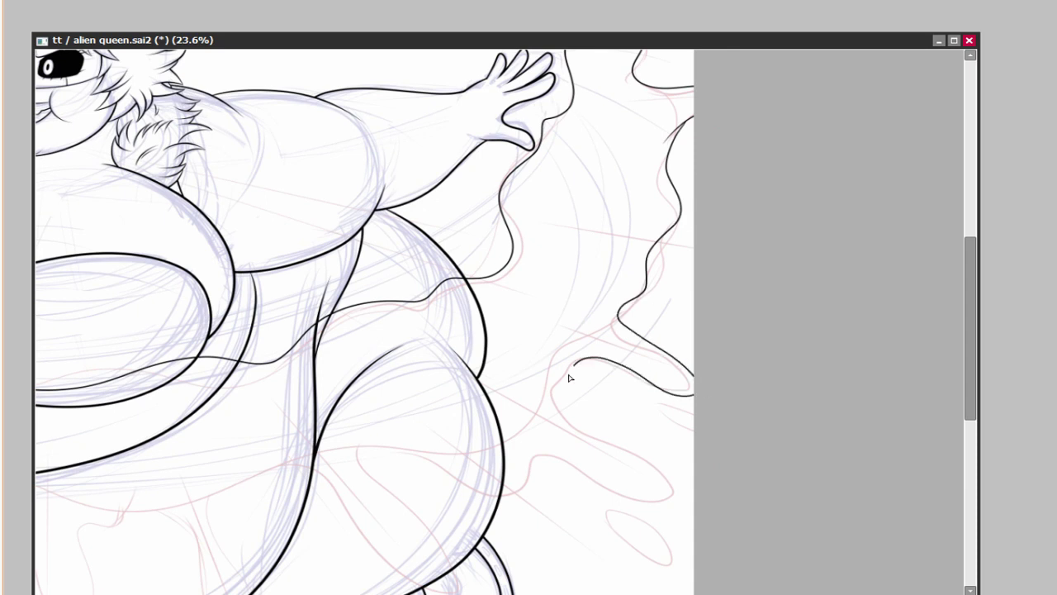
scroll(123, 501, up, 4)
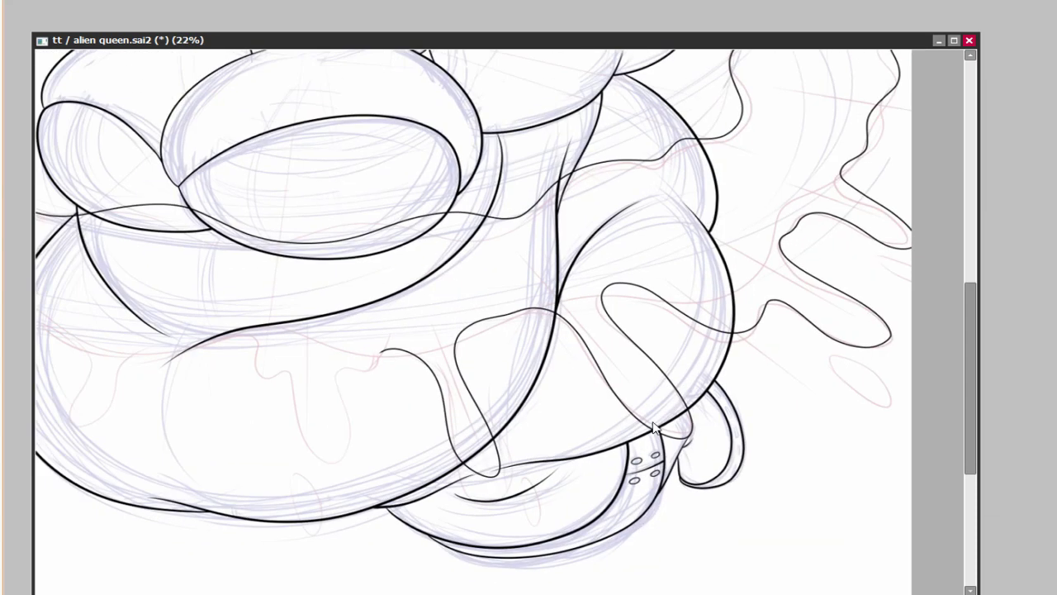
Ink the separate elongated oval drops over the lower leg and the bottom edge of the belly.
mouse_move(488, 479)
mouse_down()
mouse_move(512, 569)
mouse_move(500, 475)
mouse_up()
scroll(513, 528, up, 3)
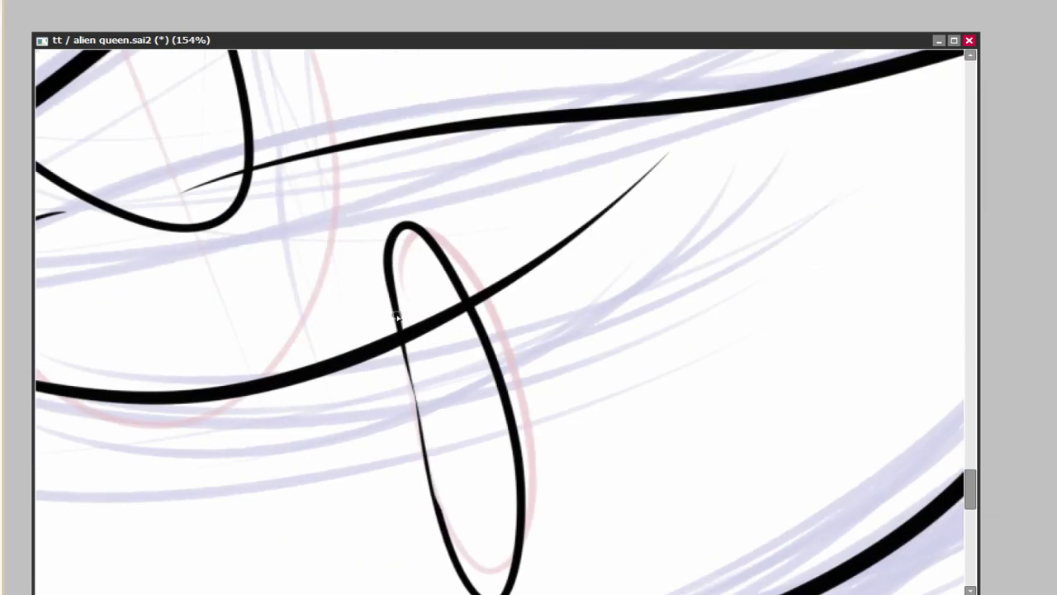
drag(396, 318, 166, 248)
scroll(469, 440, down, 5)
scroll(479, 512, up, 3)
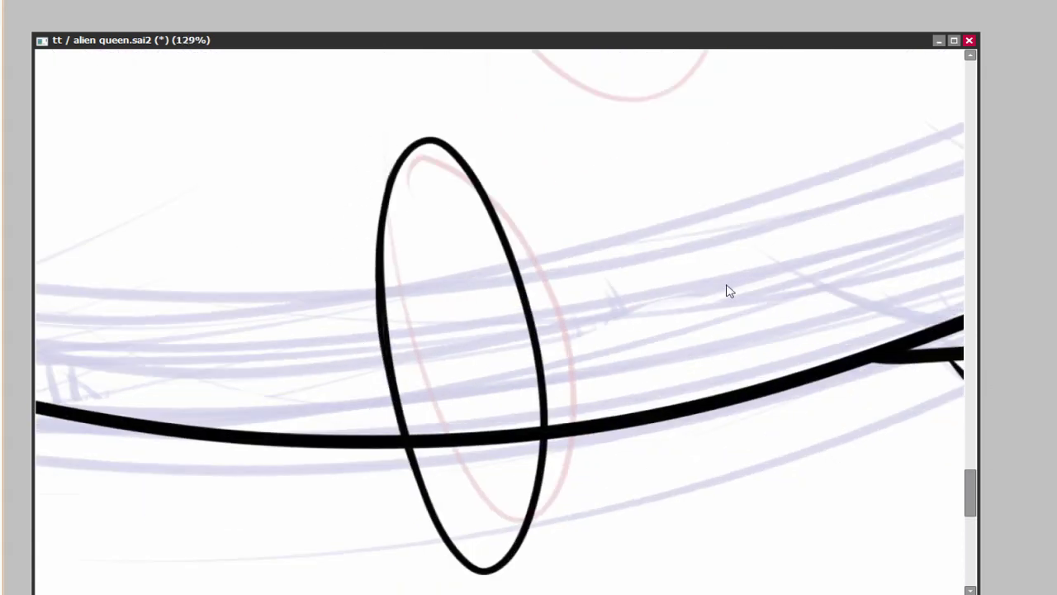
Ink the row of rounded drips across the belly and smooth the joint where two drip curves meet.
scroll(729, 290, down, 3)
mouse_move(519, 304)
mouse_down()
mouse_move(659, 341)
mouse_move(748, 351)
mouse_up()
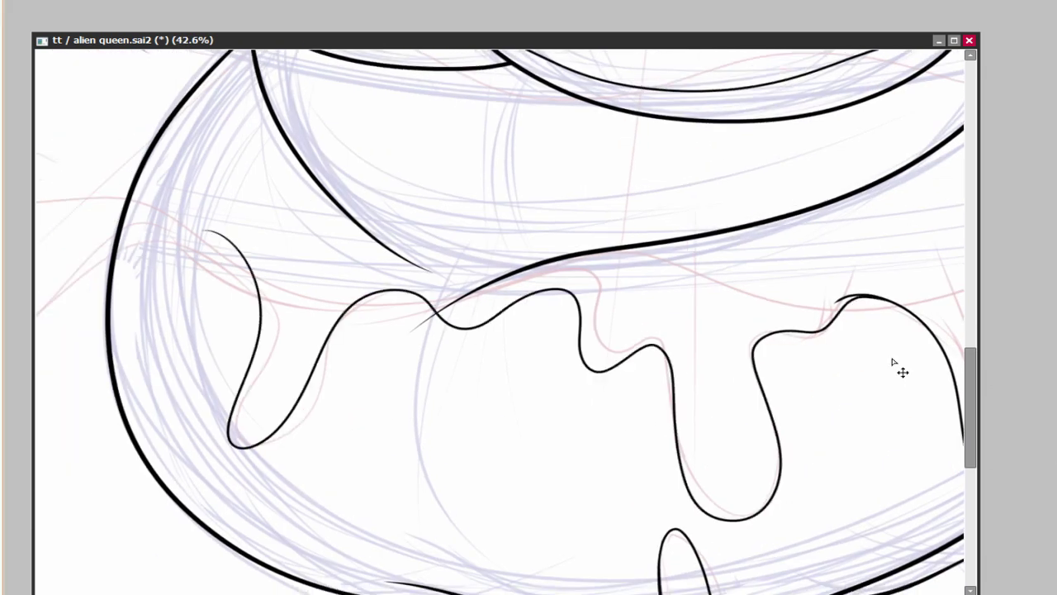
scroll(892, 361, up, 3)
scroll(773, 401, up, 2)
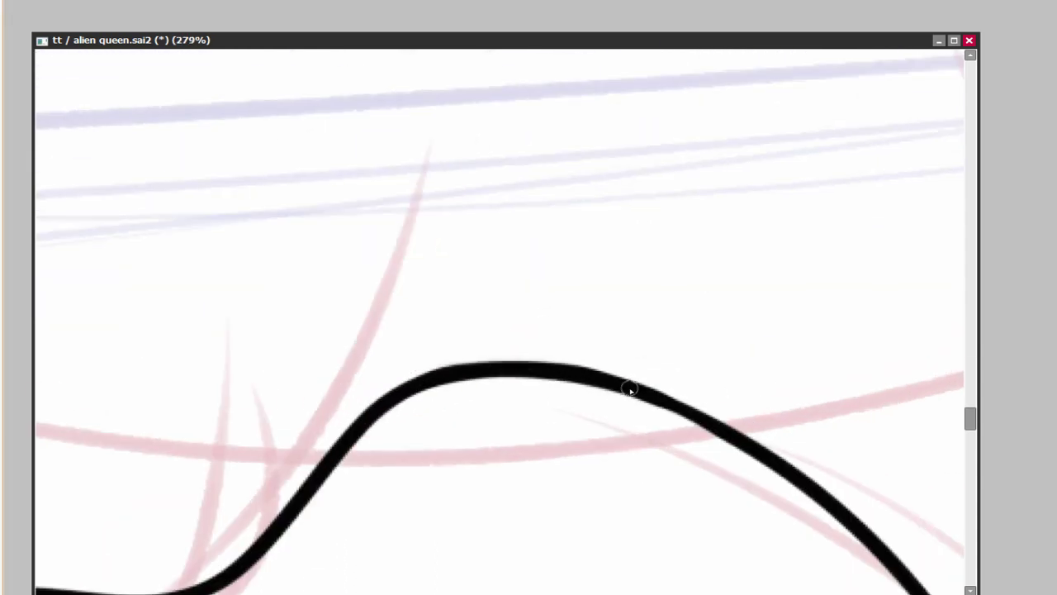
scroll(653, 450, down, 5)
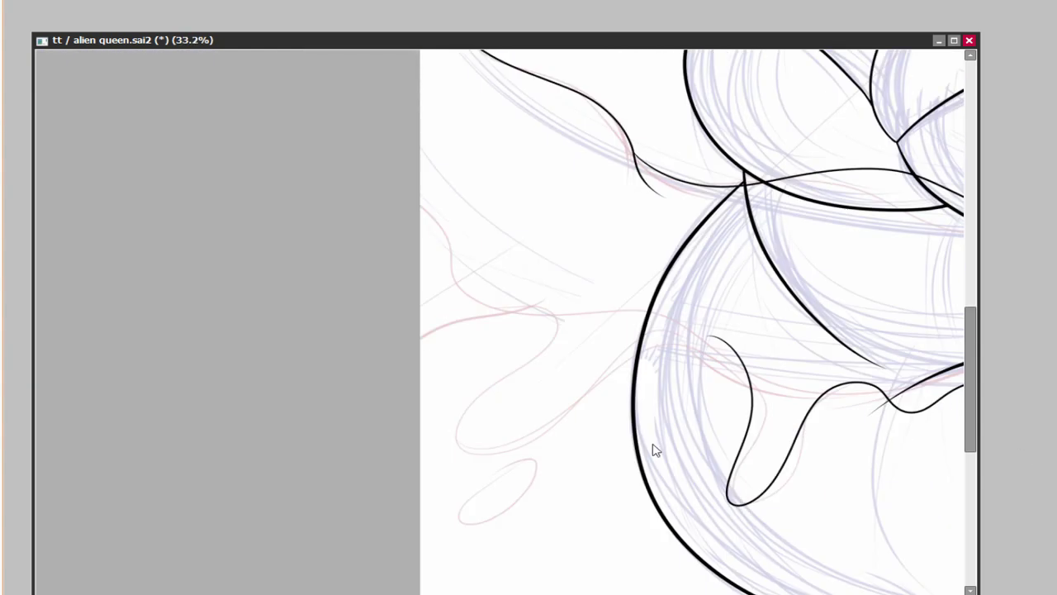
Ink the looping drips, loose drop and wavy outer edge beside the belly at the canvas's left-hand side.
key(ctrl+z)
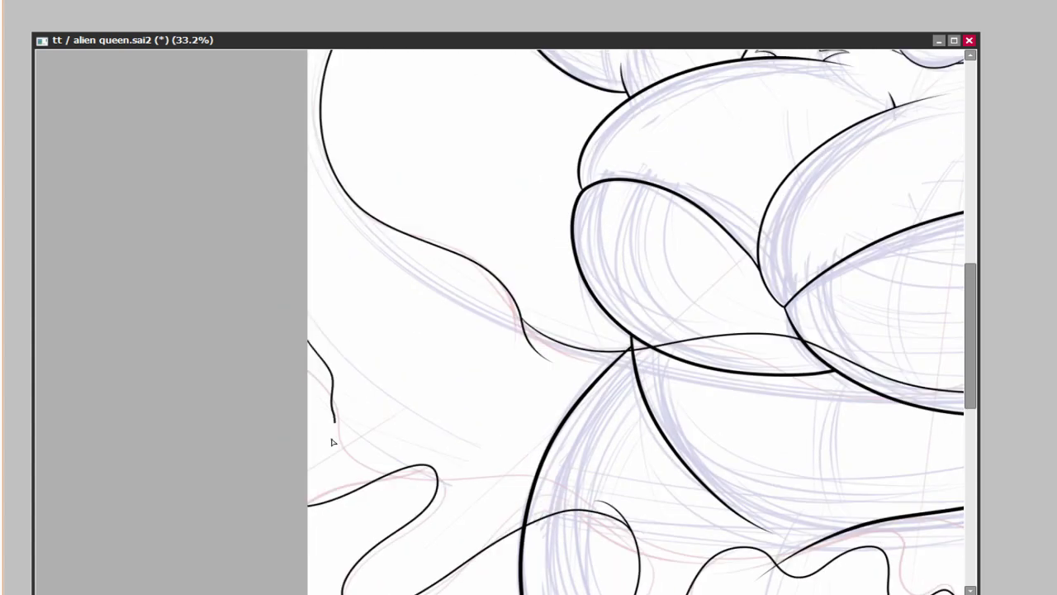
scroll(907, 384, down, 3)
scroll(907, 384, up, 8)
drag(710, 163, 687, 166)
scroll(686, 165, down, 9)
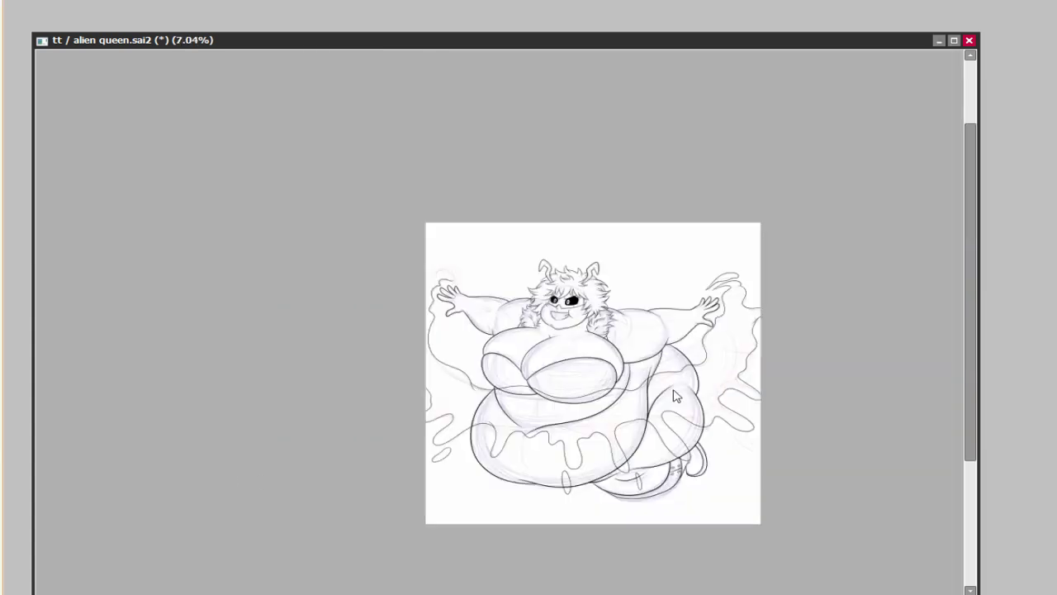
Ink the curled drips and the separate elongated drop above the hand on the canvas's left-hand side.
scroll(599, 483, up, 8)
drag(391, 504, 599, 483)
drag(633, 538, 355, 426)
scroll(496, 330, right, 3)
mouse_move(545, 532)
mouse_down()
mouse_move(472, 266)
mouse_move(547, 533)
mouse_up()
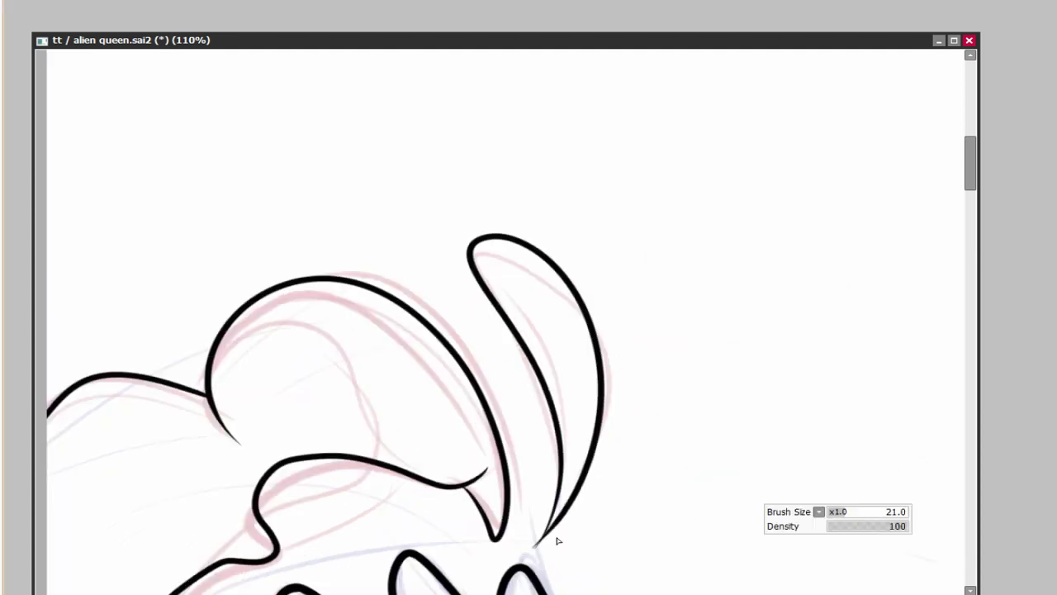
Hide the rough sketch beneath the line art and bring up the character reference sheet beside the drawing.
scroll(743, 119, down, 8)
scroll(744, 120, up, 1)
scroll(744, 120, down, 1)
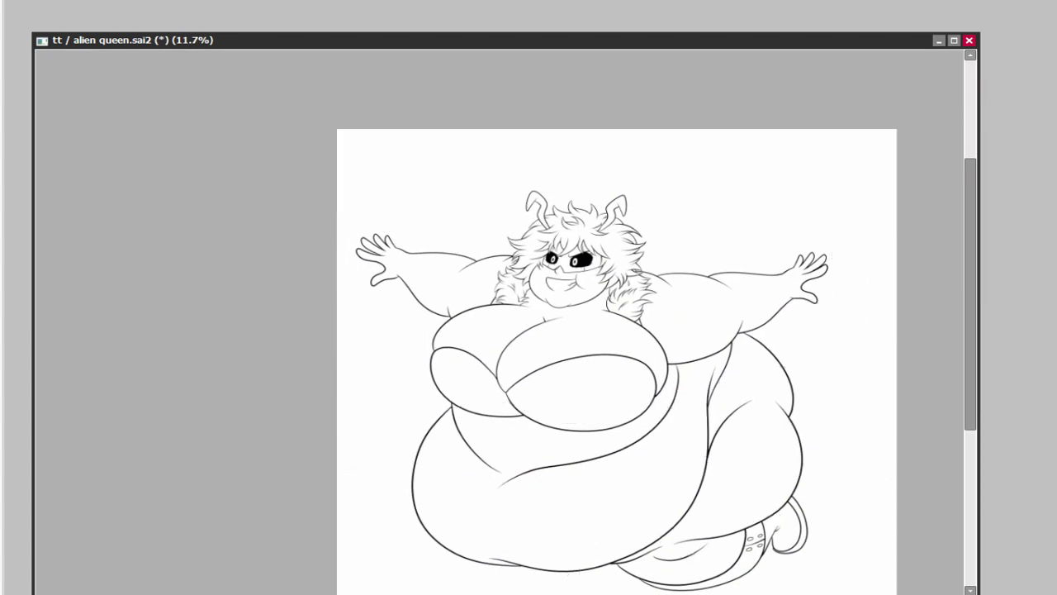
scroll(741, 380, up, 1)
key(ctrl+shift+v)
scroll(405, 255, up, 5)
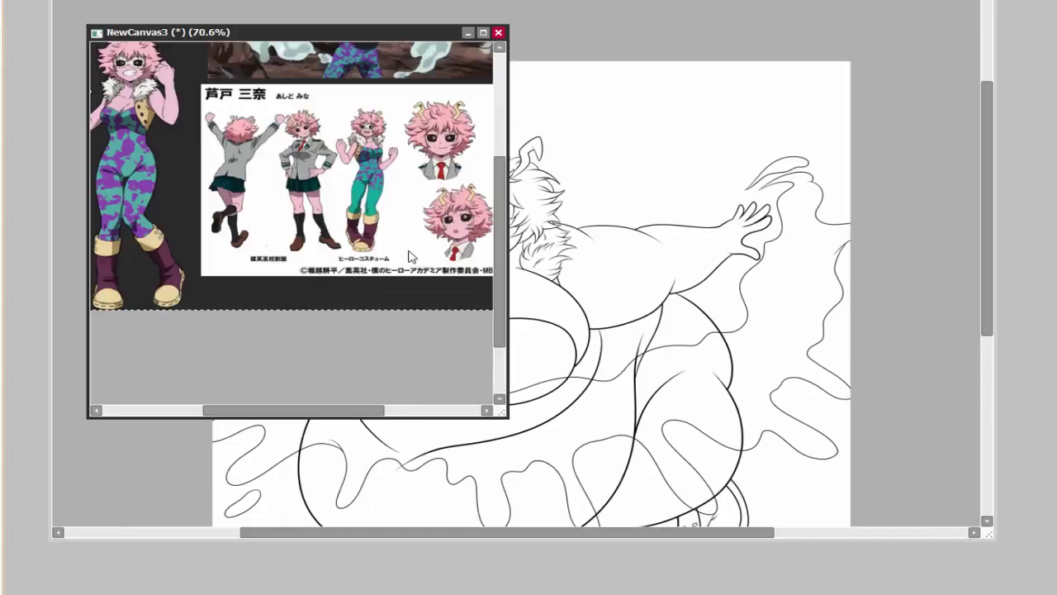
scroll(531, 470, up, 2)
Fill the boot maroon, the bodysuit teal and the skin pink to match the reference sheet's colours.
click(909, 247)
click(669, 330)
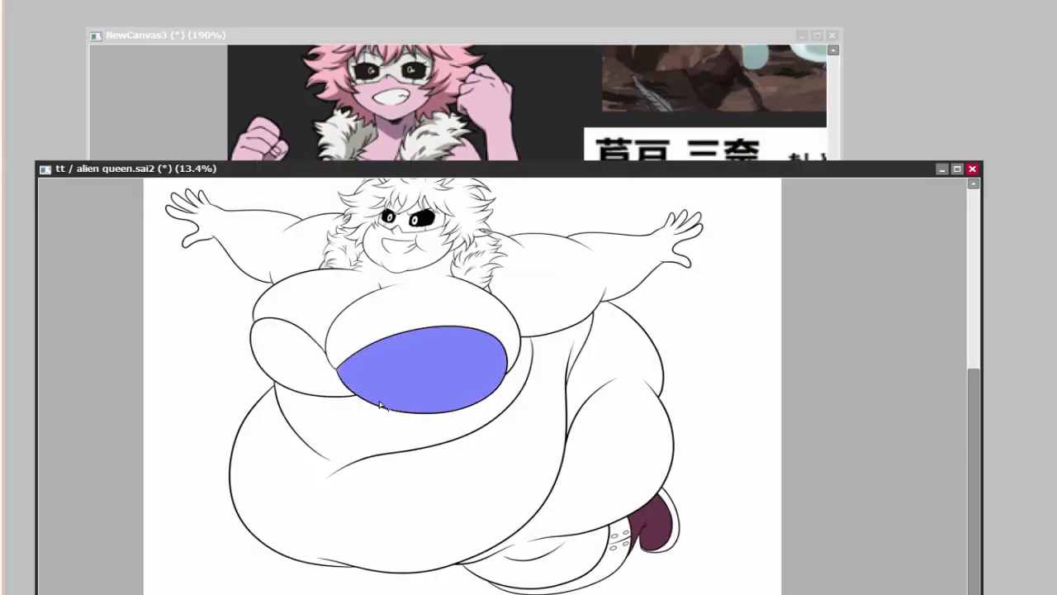
click(603, 370)
click(644, 349)
click(682, 76)
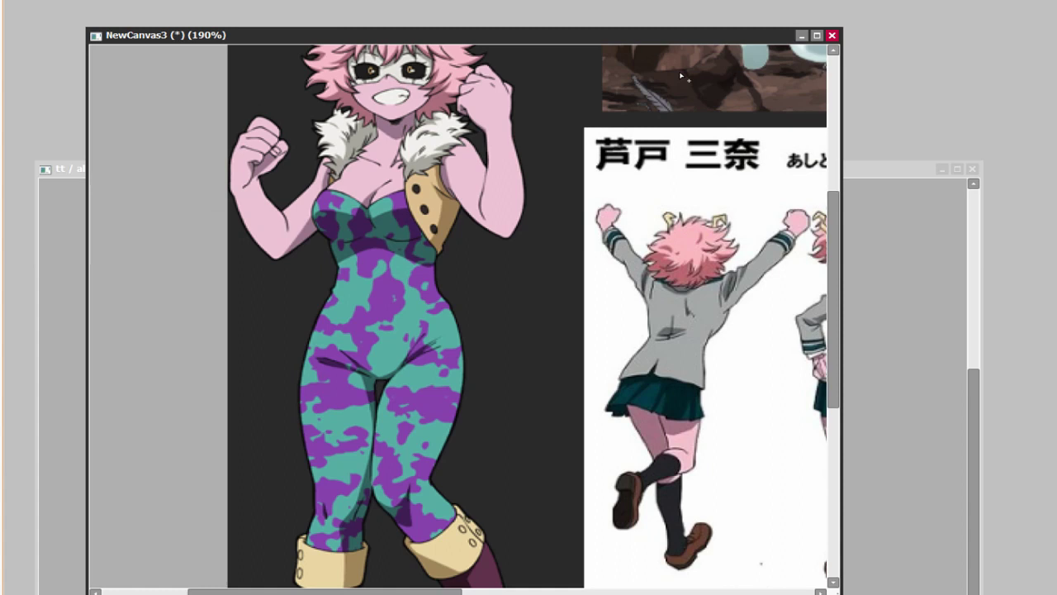
click(878, 175)
click(721, 141)
drag(721, 141, 712, 203)
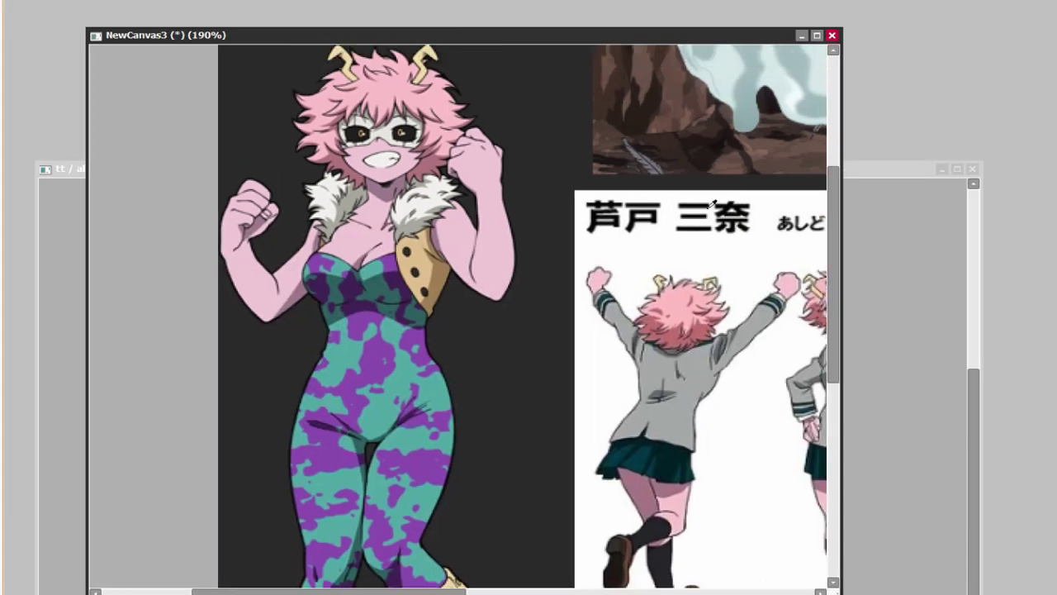
key(ctrl+Tab)
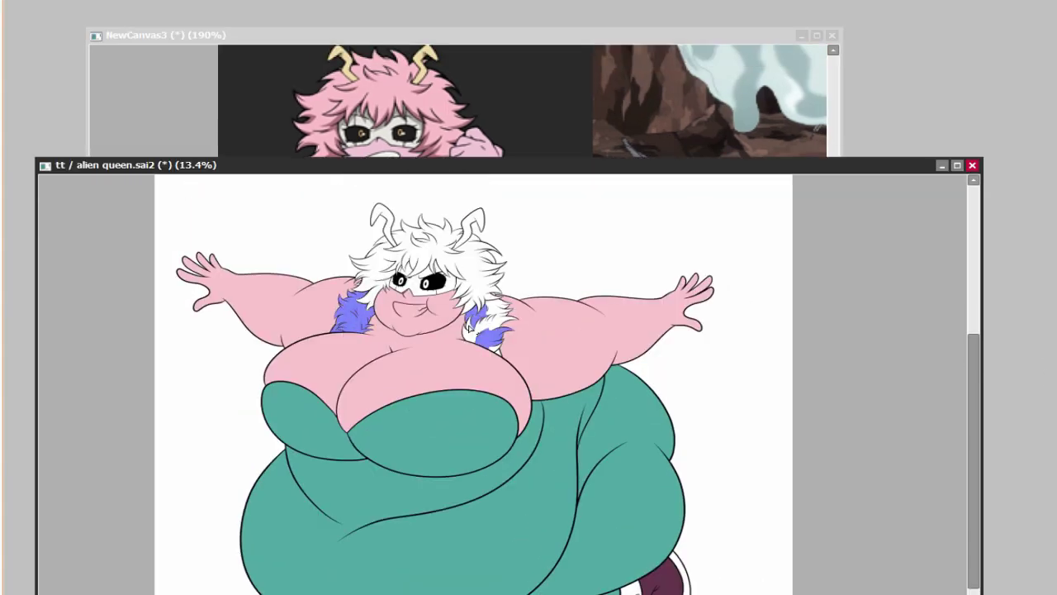
Colour the fur collar and teeth off-white, the hair a deeper pink and the antennae beige.
scroll(621, 355, up, 5)
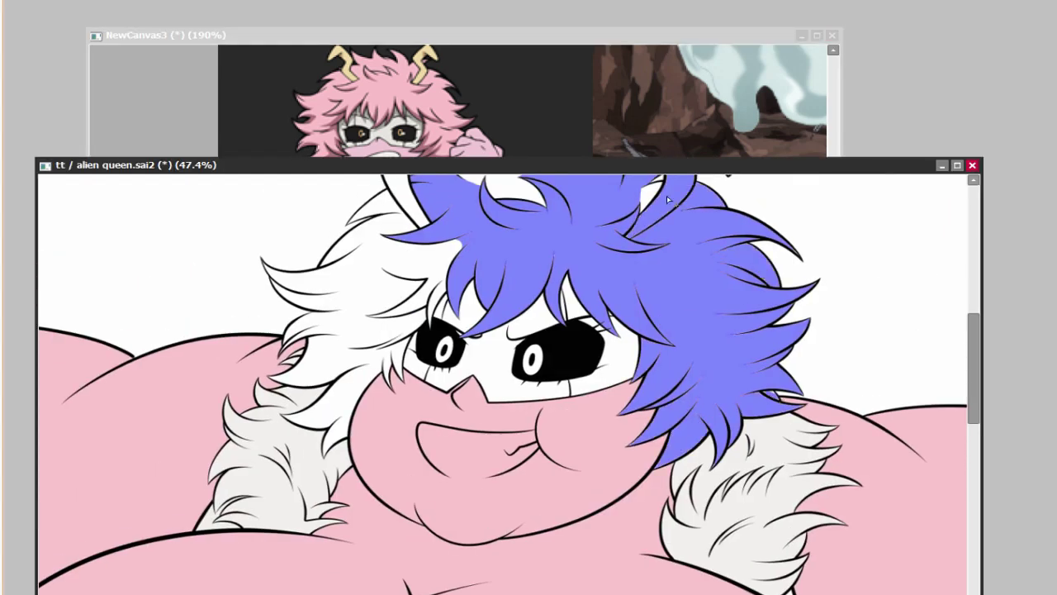
scroll(479, 357, up, 3)
click(480, 357)
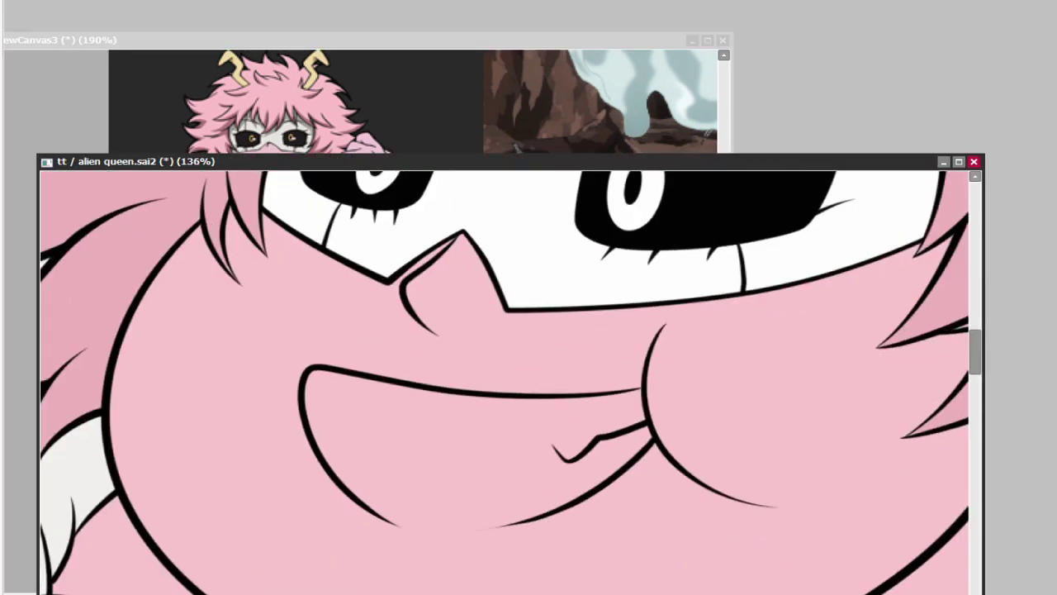
mouse_move(319, 376)
mouse_down()
mouse_move(409, 505)
mouse_move(440, 440)
mouse_move(592, 423)
mouse_up()
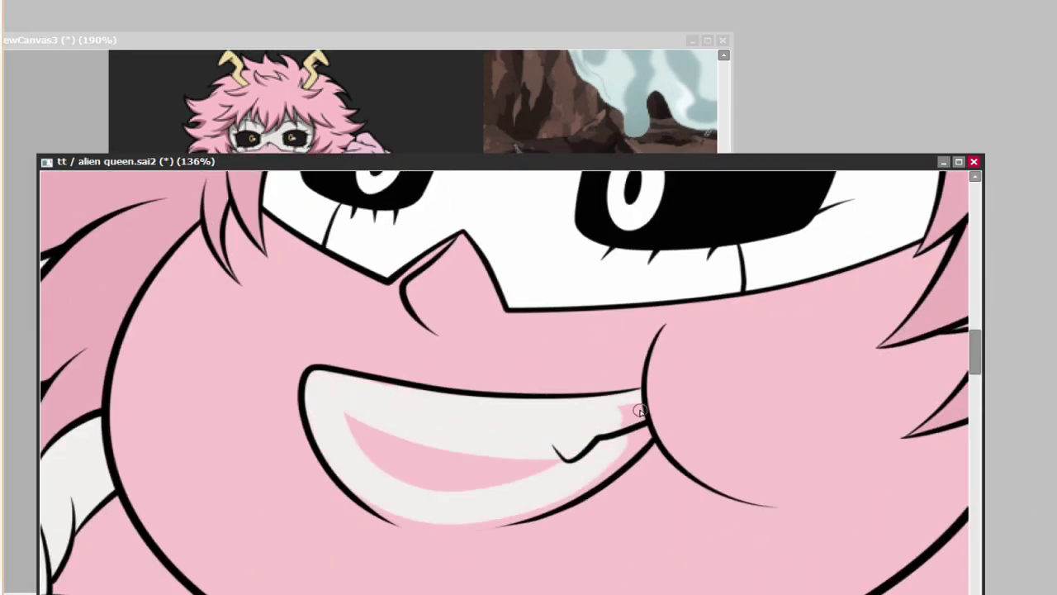
drag(416, 518, 401, 490)
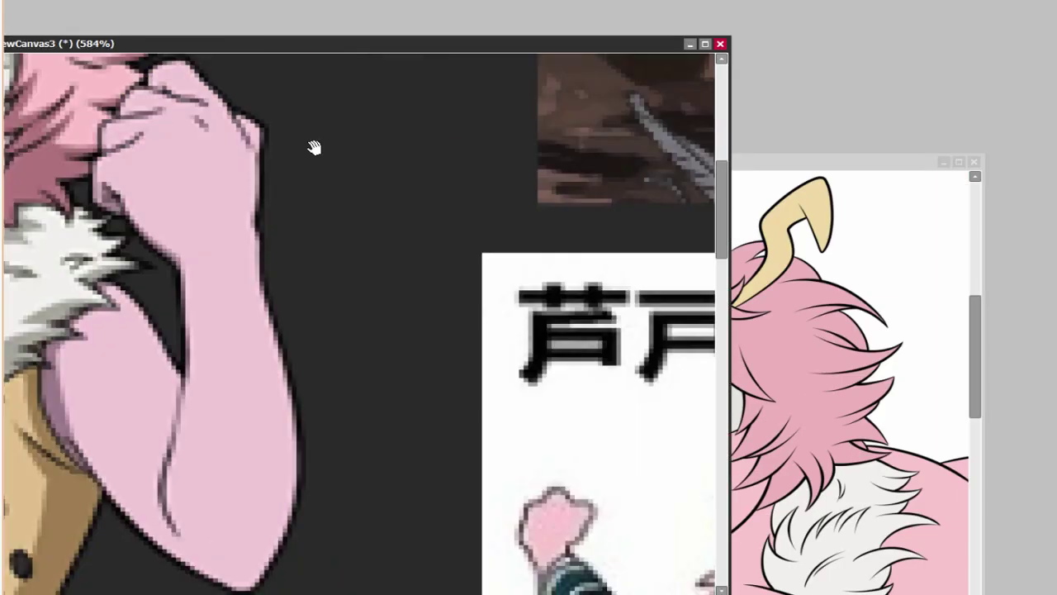
Colour the mask off-white and the irises amber, with a golden glow streaking from the eyes against a dark grey background.
scroll(313, 146, down, 5)
scroll(314, 147, up, 4)
click(496, 161)
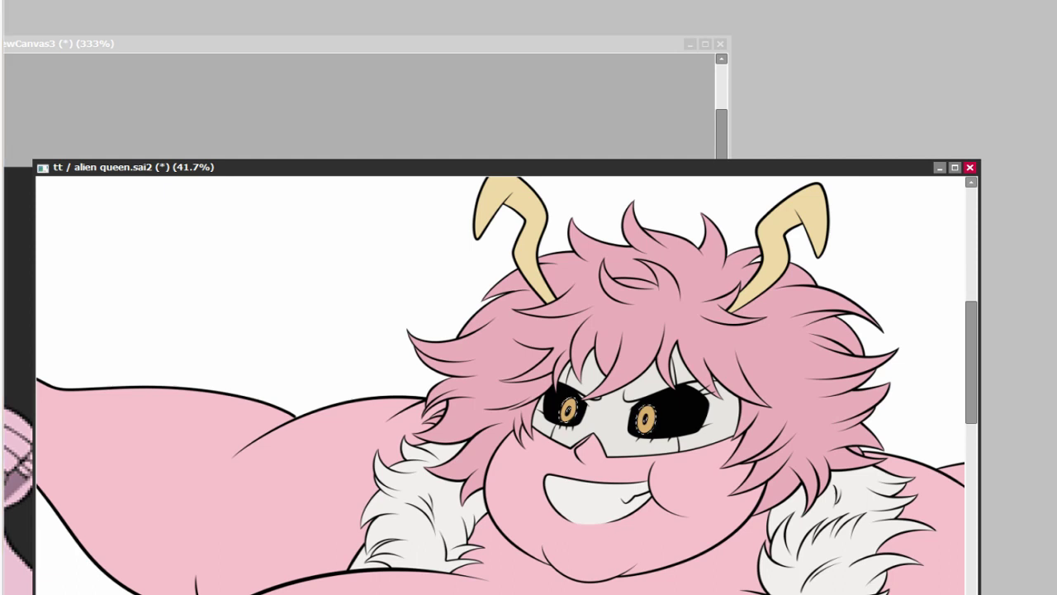
scroll(692, 402, up, 5)
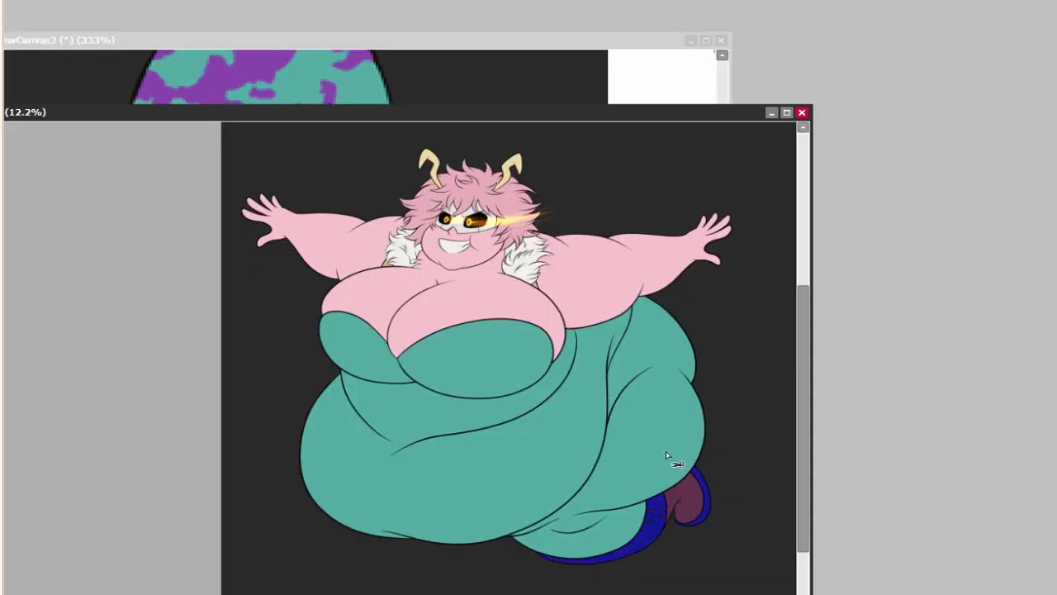
Fill the boot cuffs beige and ink a row of small stitch slots along the rear boot's rim.
scroll(666, 451, up, 5)
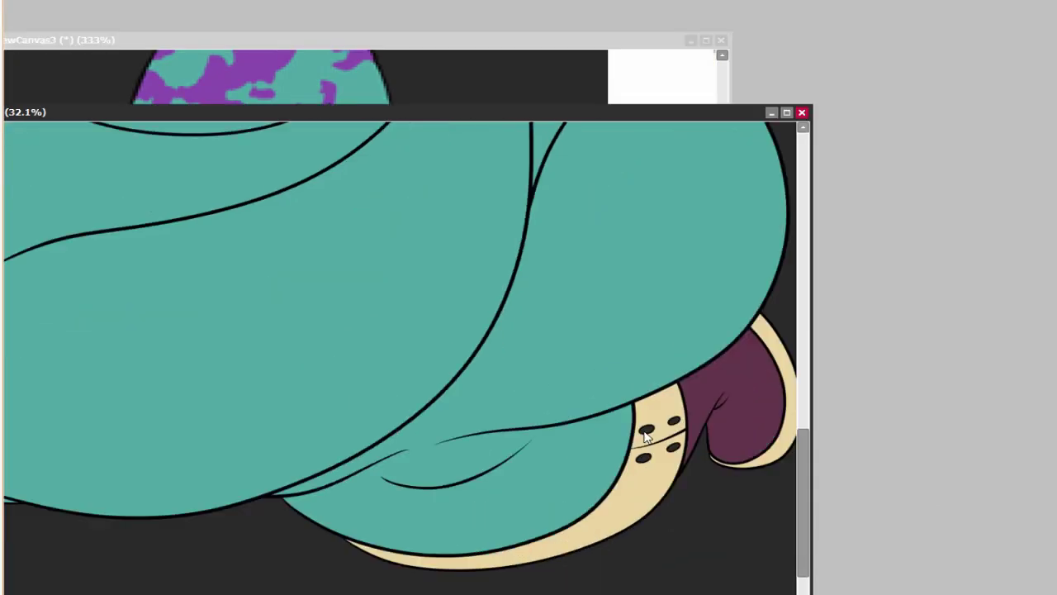
click(593, 40)
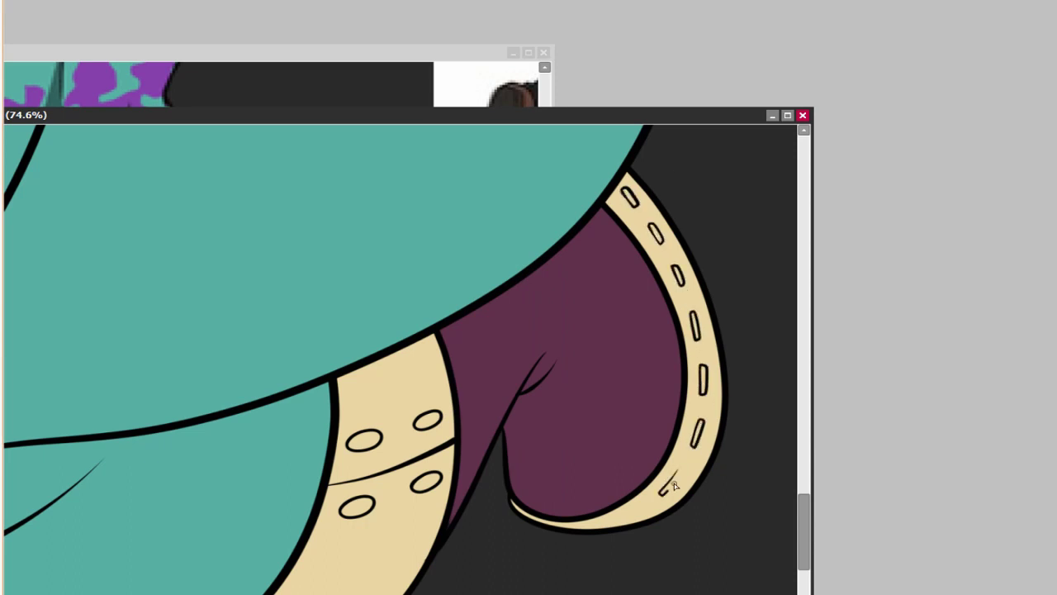
scroll(623, 519, down, 10)
scroll(551, 361, up, 2)
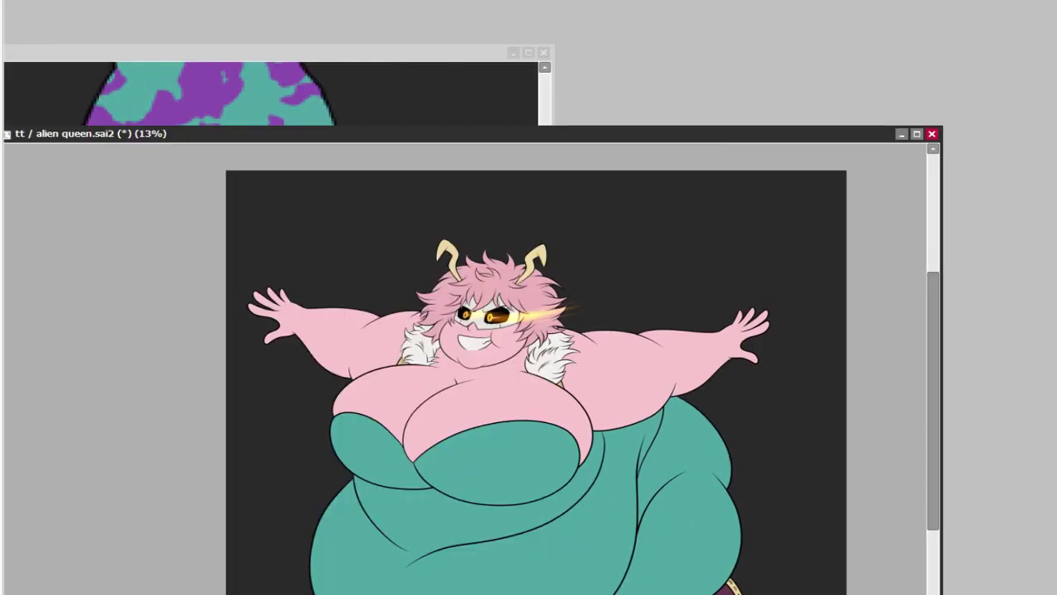
Select the belly section of the bodysuit and paint two branching purple patches along its outer edge at the canvas's left-hand side.
scroll(547, 425, down, 3)
click(548, 425)
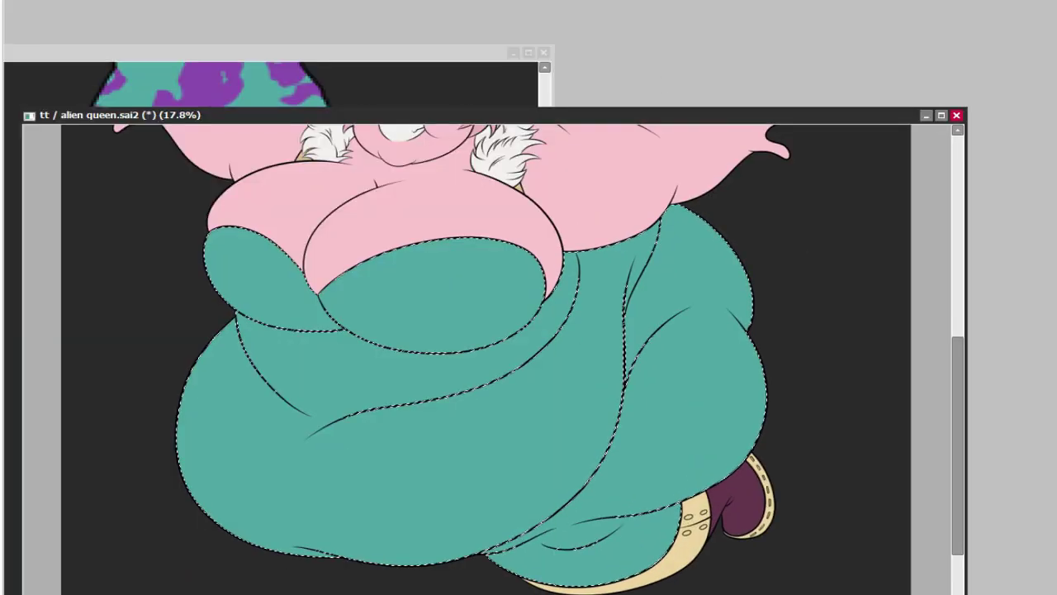
scroll(495, 402, down, 2)
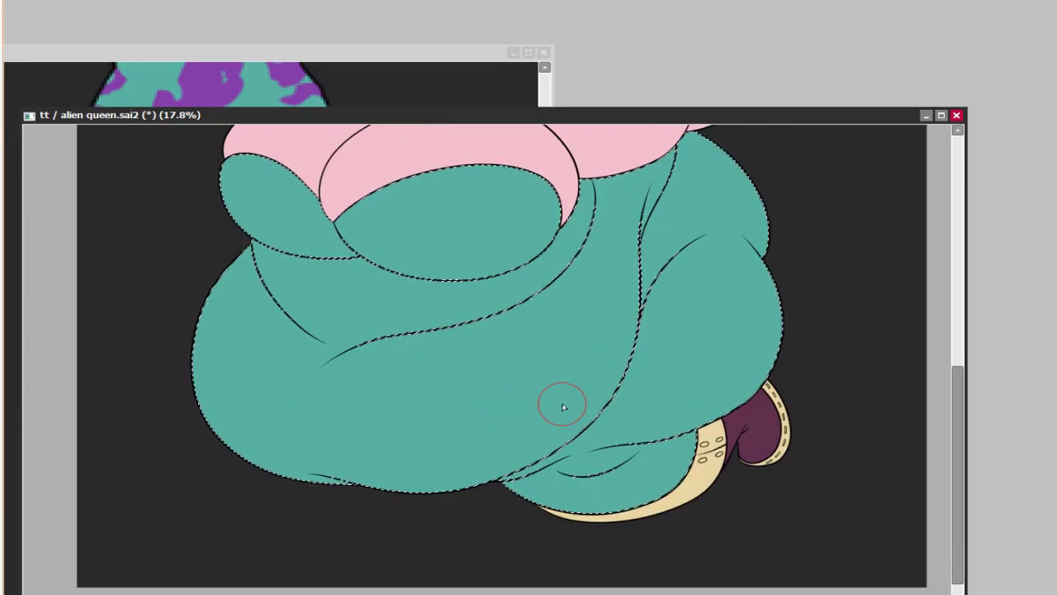
click(637, 397)
key(ctrl+z)
drag(491, 128, 553, 177)
drag(281, 388, 330, 471)
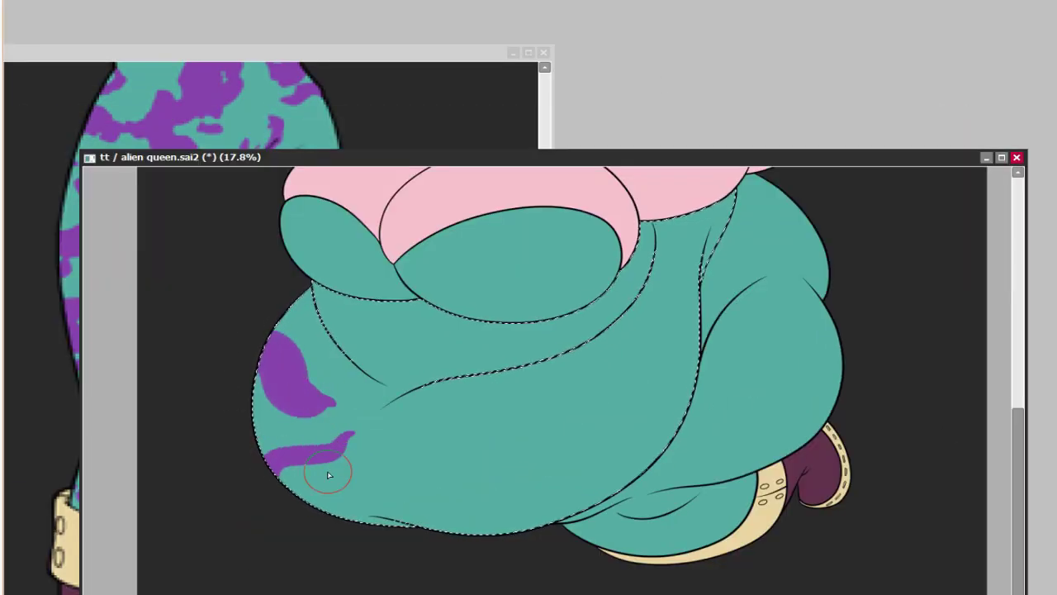
mouse_move(482, 163)
mouse_down()
mouse_move(474, 226)
mouse_move(516, 150)
mouse_up()
drag(366, 450, 330, 469)
drag(350, 366, 386, 393)
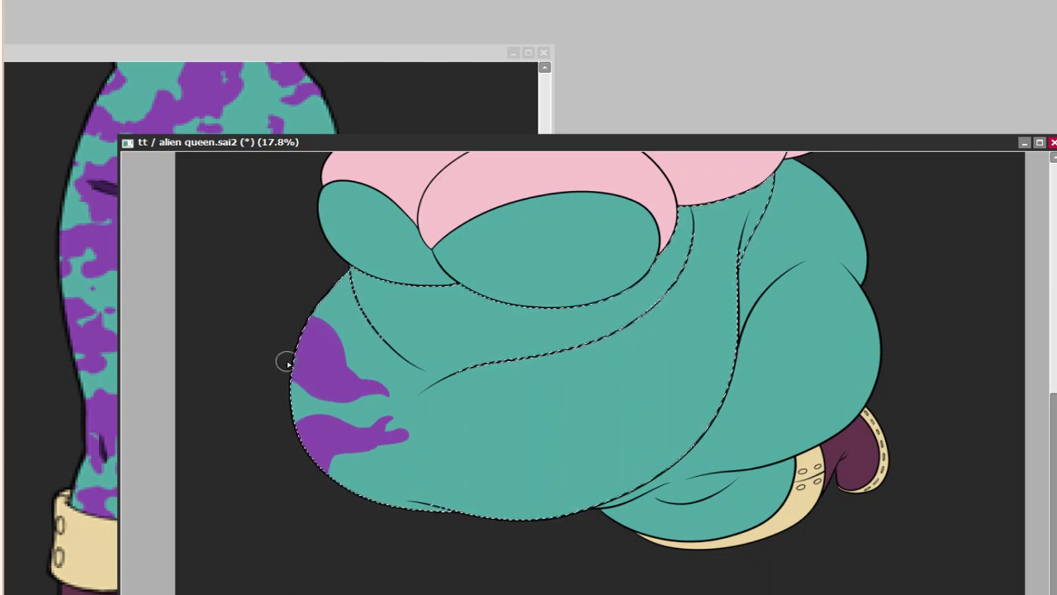
Paint a long, lumpy purple patch running diagonally across the lower belly.
scroll(614, 424, up, 2)
drag(562, 504, 643, 448)
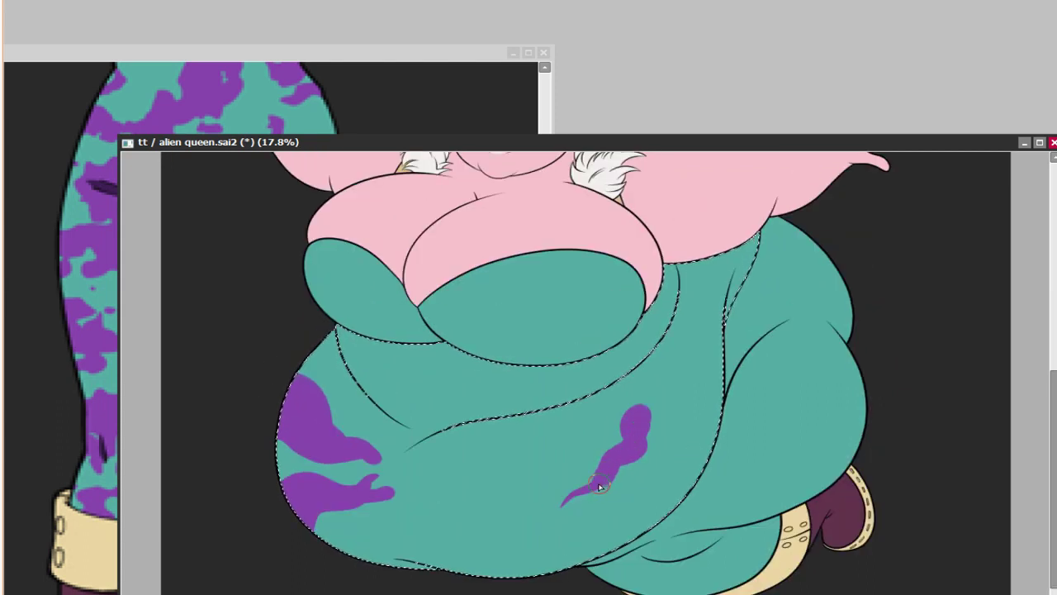
drag(541, 513, 627, 457)
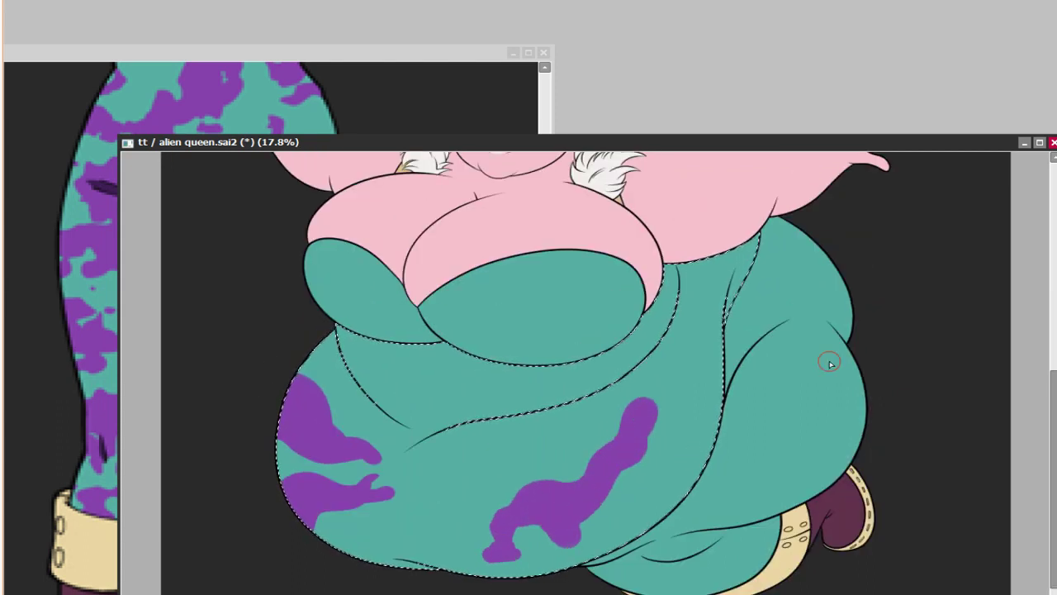
drag(684, 142, 653, 35)
Paint purple patches and a small oval spot beneath the bust, and a tapered patch beside the thigh seam.
scroll(437, 370, up, 3)
scroll(826, 130, up, 5)
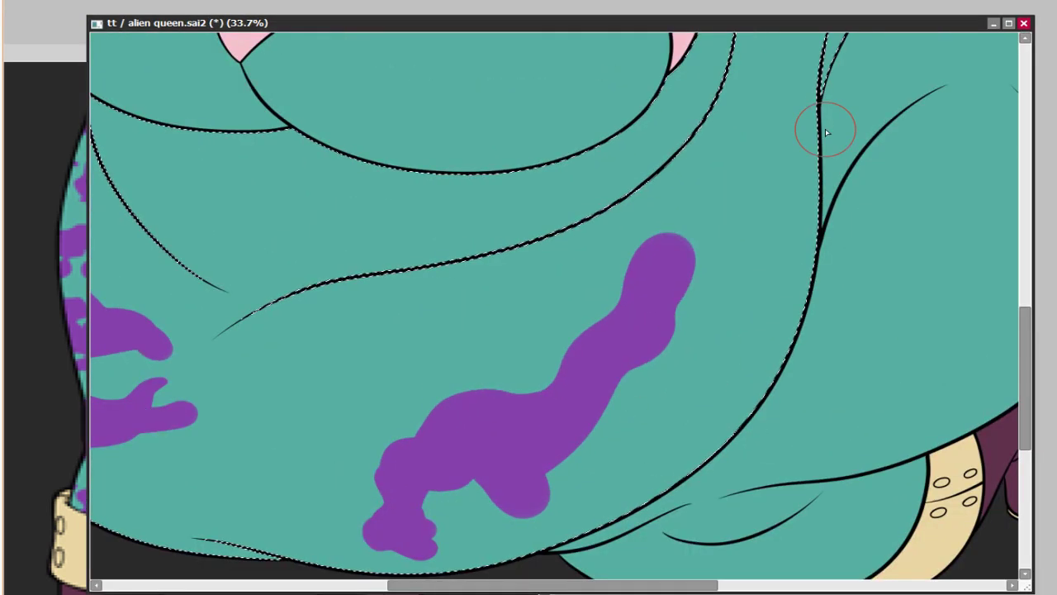
mouse_move(561, 22)
mouse_down()
mouse_move(531, 271)
mouse_move(512, 161)
mouse_up()
mouse_move(247, 346)
mouse_down()
mouse_move(213, 389)
mouse_move(247, 351)
mouse_move(358, 475)
mouse_up()
mouse_move(298, 343)
mouse_down()
mouse_move(388, 413)
mouse_move(326, 438)
mouse_up()
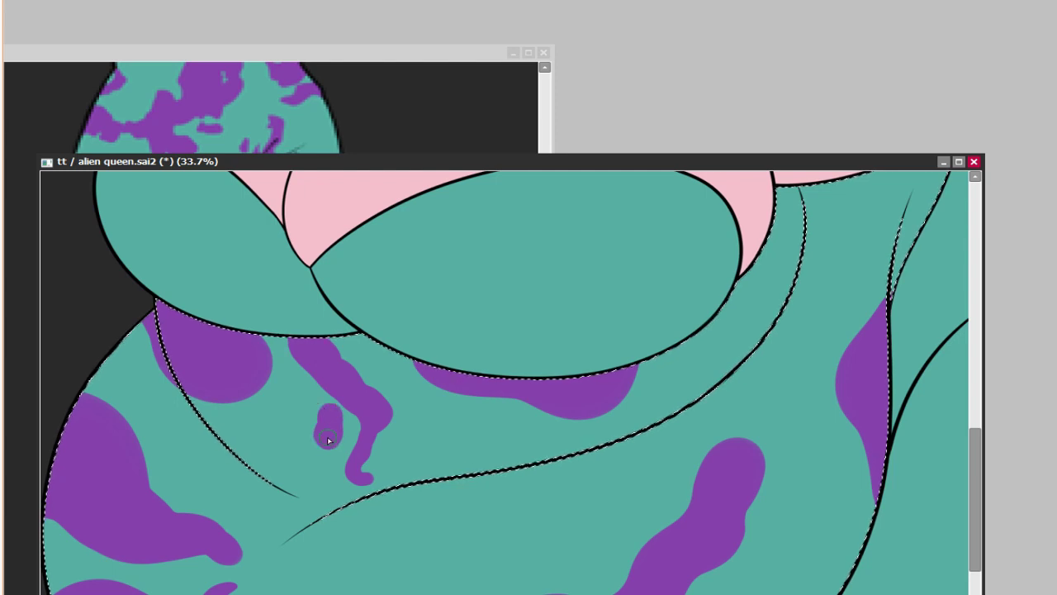
Paint a purple patch along the belly's lower thigh-side edge, a diagonal branch across its front and a patch along the belly fold.
scroll(649, 420, down, 4)
scroll(567, 449, up, 2)
drag(578, 161, 527, 152)
scroll(717, 295, up, 3)
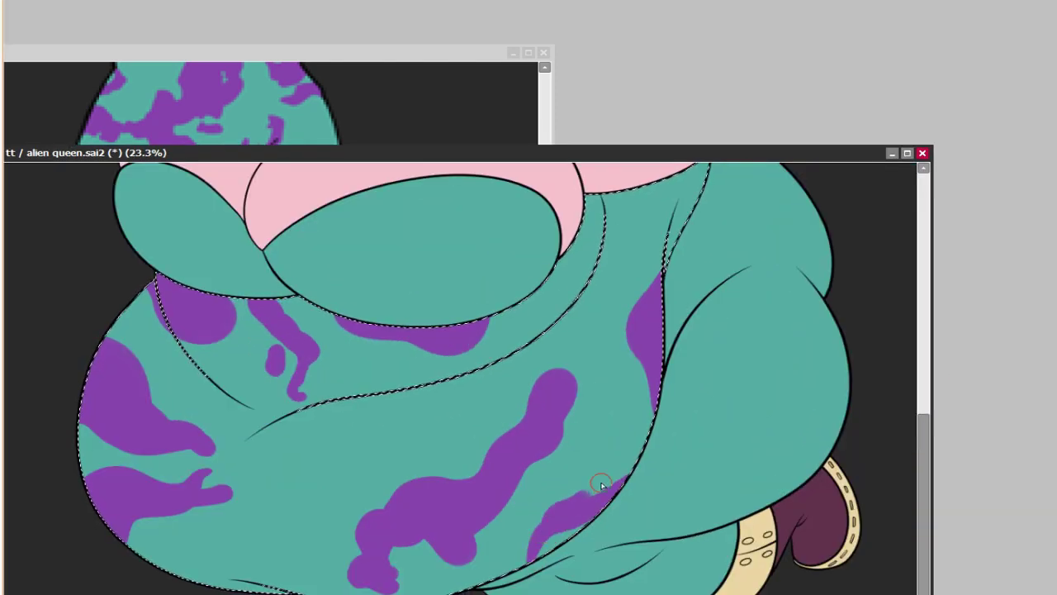
scroll(595, 483, down, 3)
mouse_move(438, 353)
mouse_down()
mouse_move(254, 406)
mouse_move(426, 390)
mouse_move(425, 402)
mouse_move(441, 366)
mouse_up()
scroll(441, 366, up, 2)
mouse_move(611, 318)
mouse_down()
mouse_move(472, 355)
mouse_move(518, 358)
mouse_up()
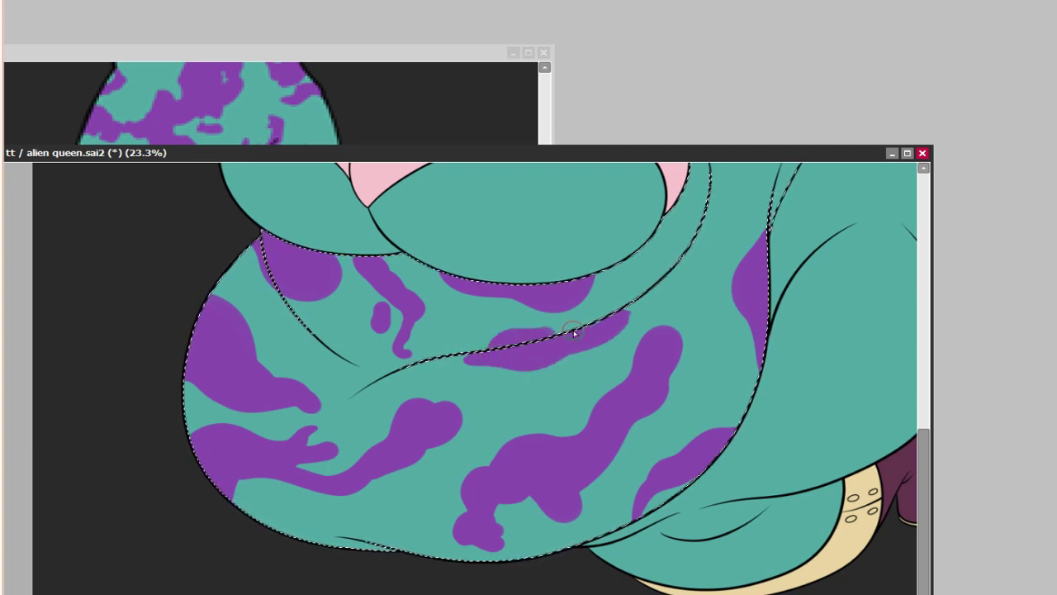
Paint purple patches around the bust's thigh-side edge, small spots near the short belly crease and a patch on the belly's bottom edge.
scroll(633, 307, up, 2)
drag(621, 290, 578, 331)
scroll(659, 305, down, 3)
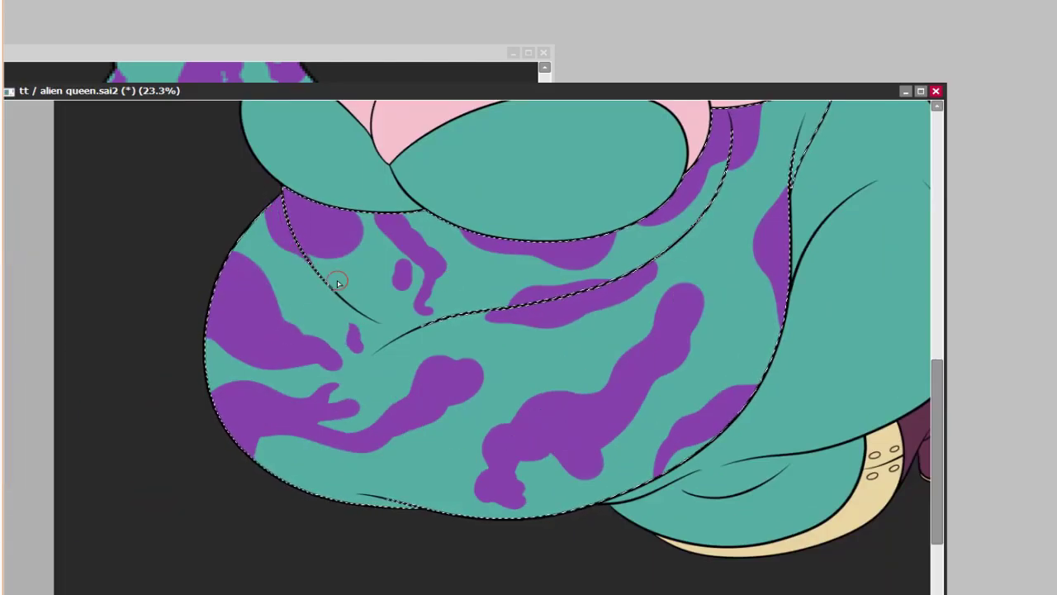
mouse_move(338, 284)
mouse_down()
mouse_move(366, 295)
mouse_move(358, 284)
mouse_up()
scroll(370, 370, down, 3)
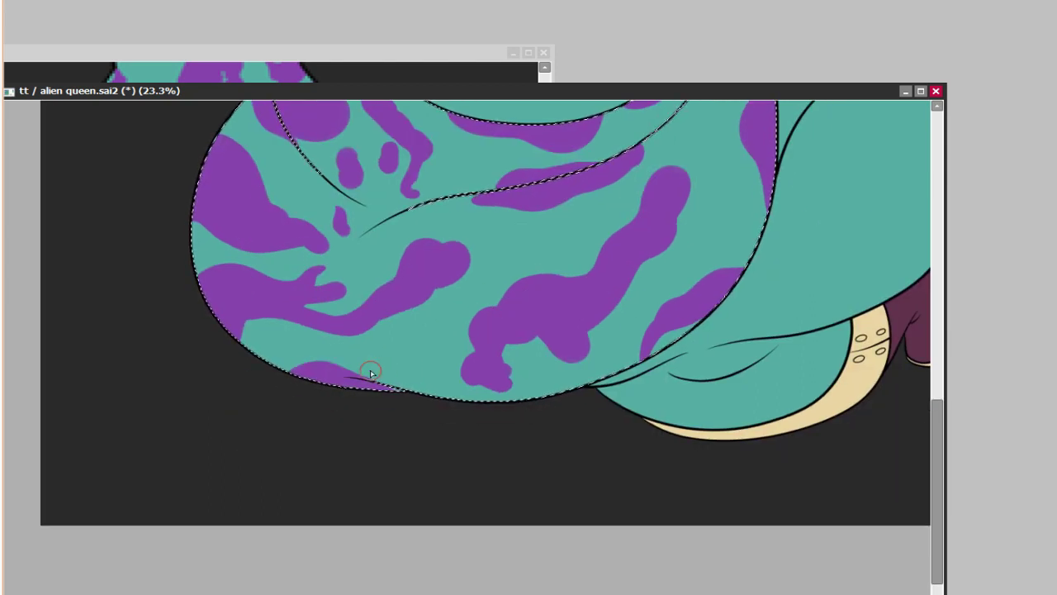
Add small purple spots near the belly's lower edge and thigh seam, and a winding patch descending below the armpit.
scroll(371, 374, up, 2)
scroll(402, 418, down, 2)
scroll(402, 418, up, 4)
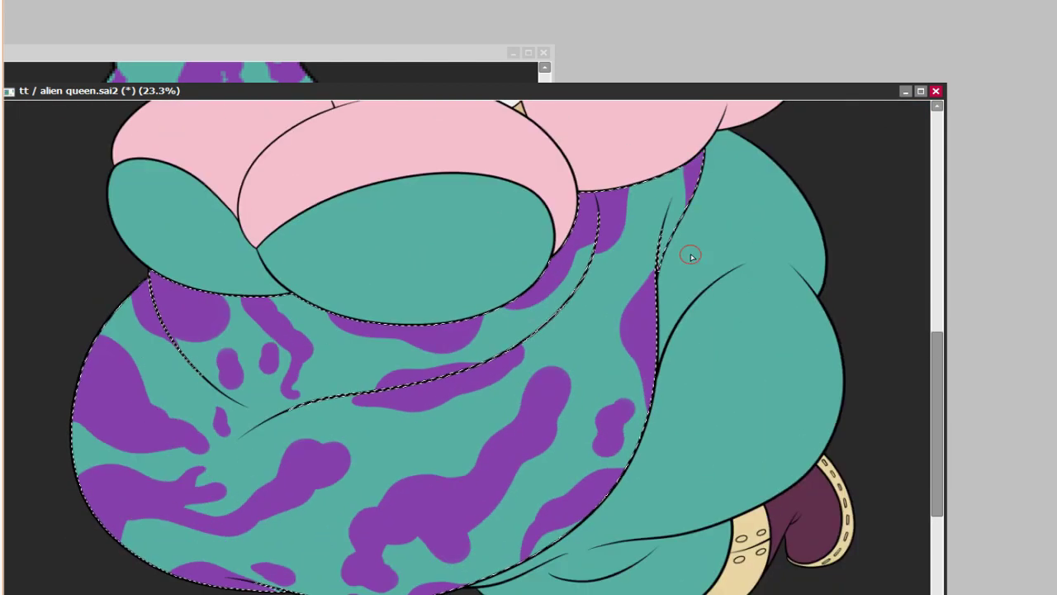
drag(698, 175, 653, 180)
mouse_move(599, 279)
mouse_down()
mouse_move(581, 335)
mouse_move(636, 263)
mouse_move(594, 292)
mouse_move(617, 202)
mouse_move(492, 398)
mouse_up()
Paint a curved purple tendril rising from the large diagonal patch on the lower belly.
scroll(593, 293, down, 3)
scroll(593, 294, left, 3)
drag(519, 355, 484, 413)
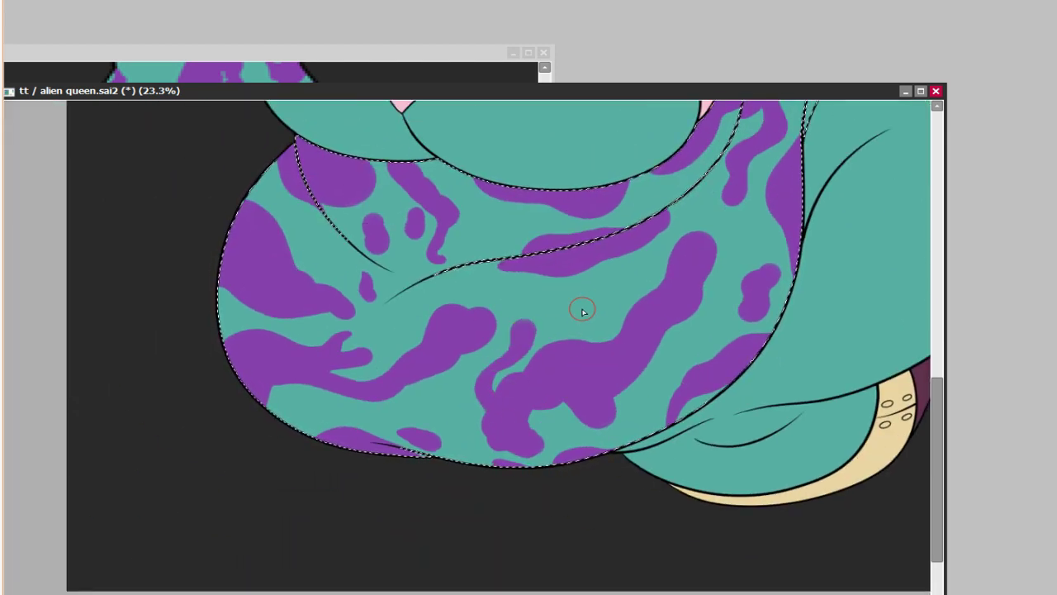
Fill the remaining belly gaps with tapered purple spots around the fold and extend the patch beside the thigh seam.
drag(636, 277, 585, 313)
scroll(545, 338, up, 3)
scroll(500, 367, left, 2)
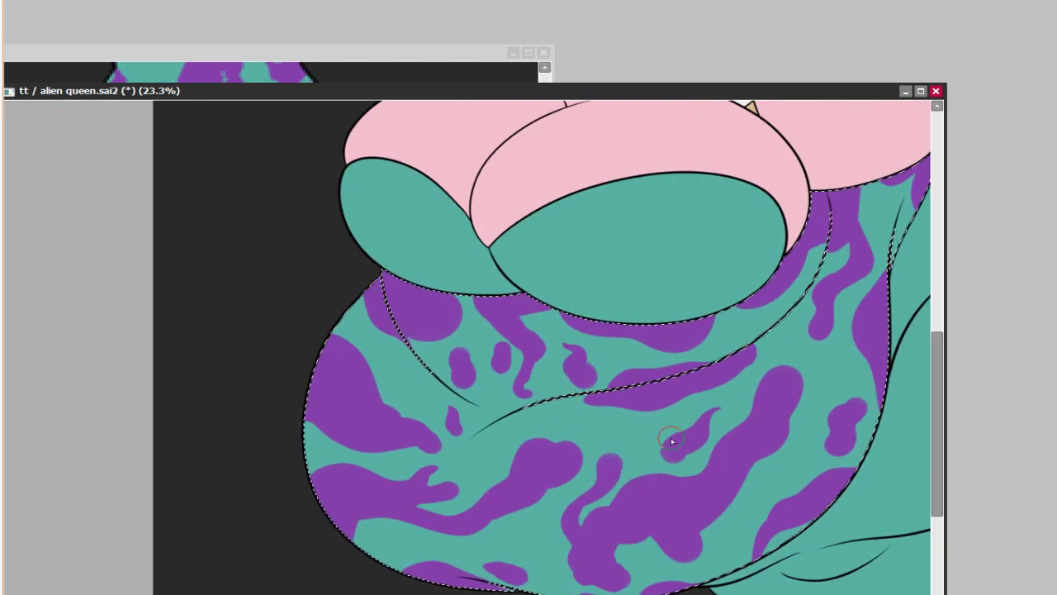
scroll(501, 413, down, 3)
scroll(578, 388, up, 4)
scroll(668, 371, right, 3)
scroll(683, 378, down, 2)
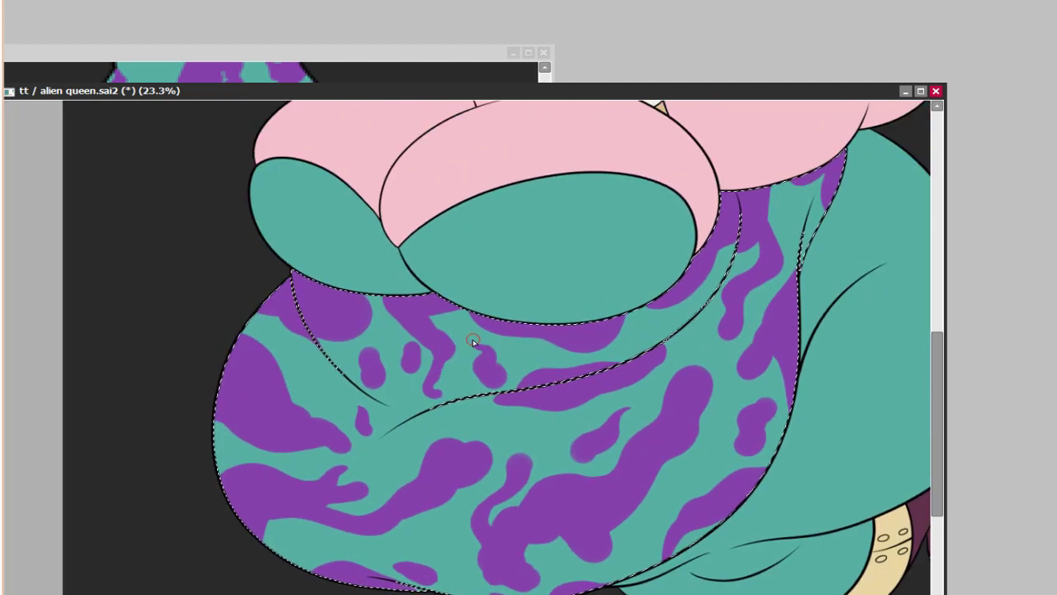
Select the larger bust cup of the bodysuit and paint purple camouflage patches along its edges and across its centre.
scroll(537, 372, up, 3)
click(401, 368)
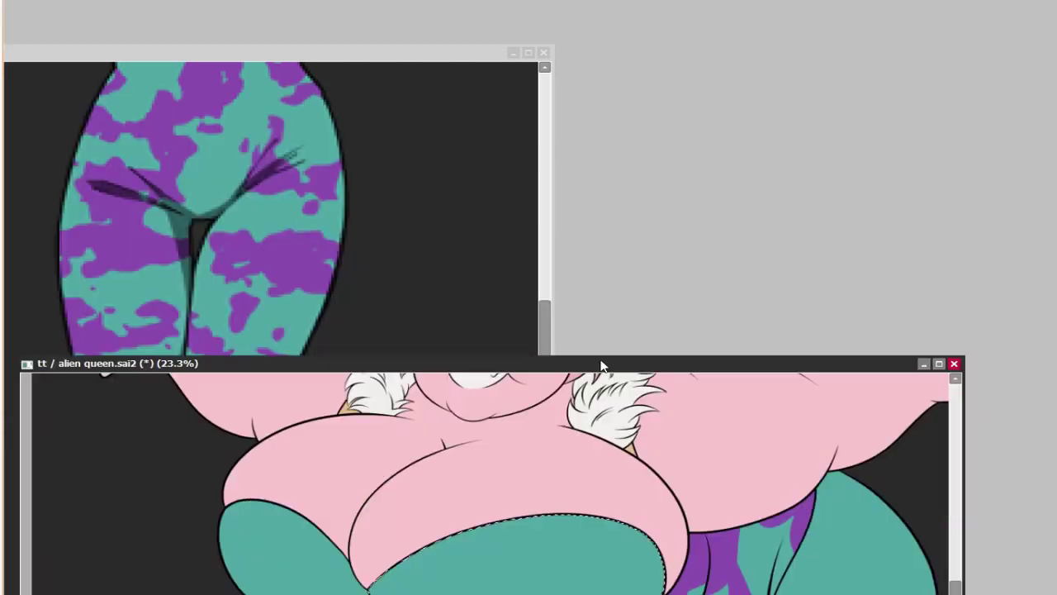
drag(677, 272, 571, 236)
drag(433, 337, 437, 268)
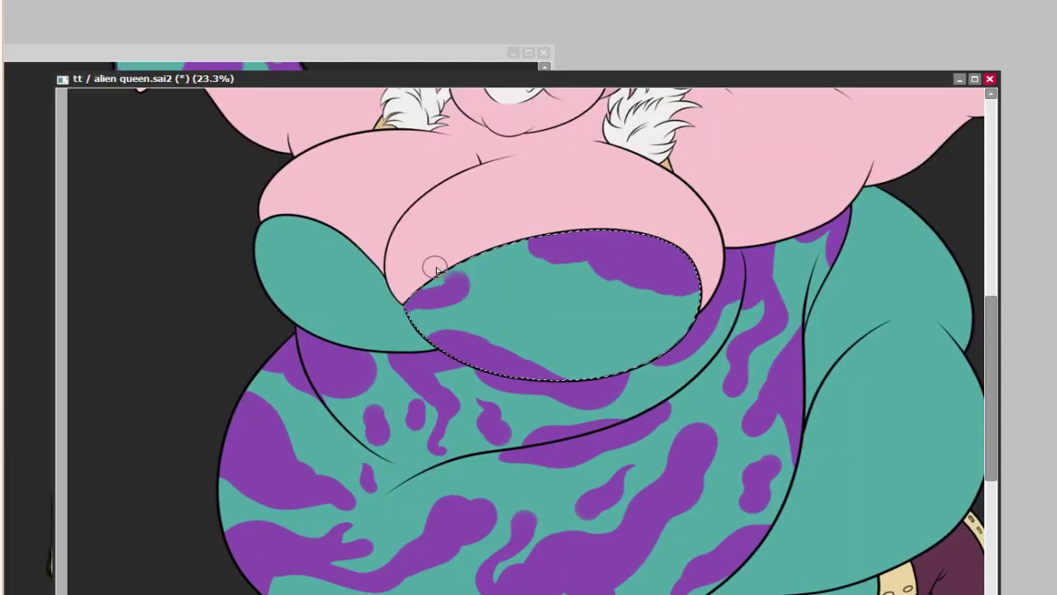
scroll(634, 384, up, 2)
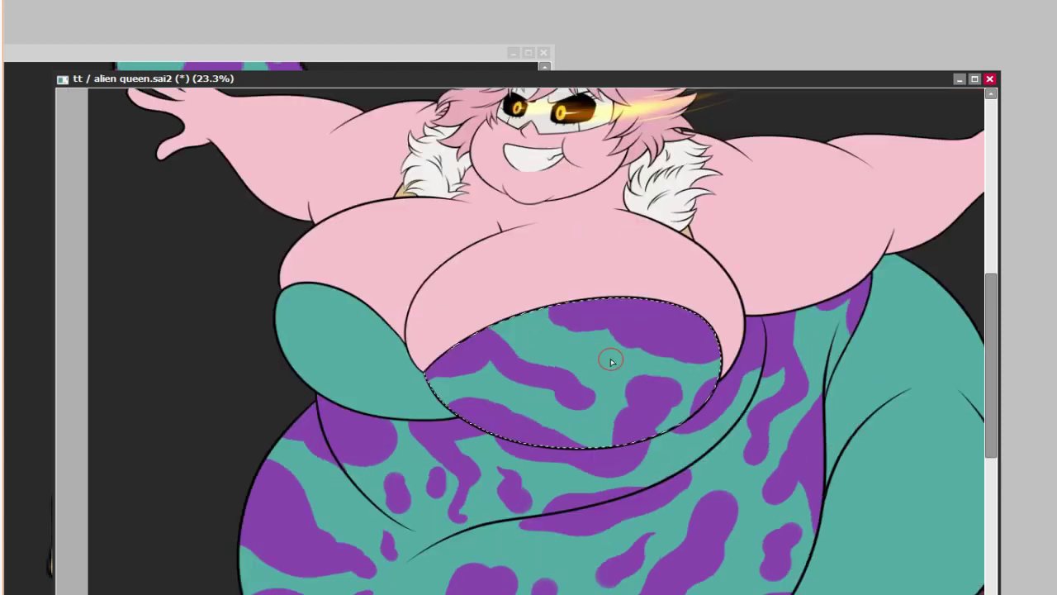
Select the smaller bust cup of the bodysuit and paint curved purple camouflage patches along its edges and inner side.
click(420, 372)
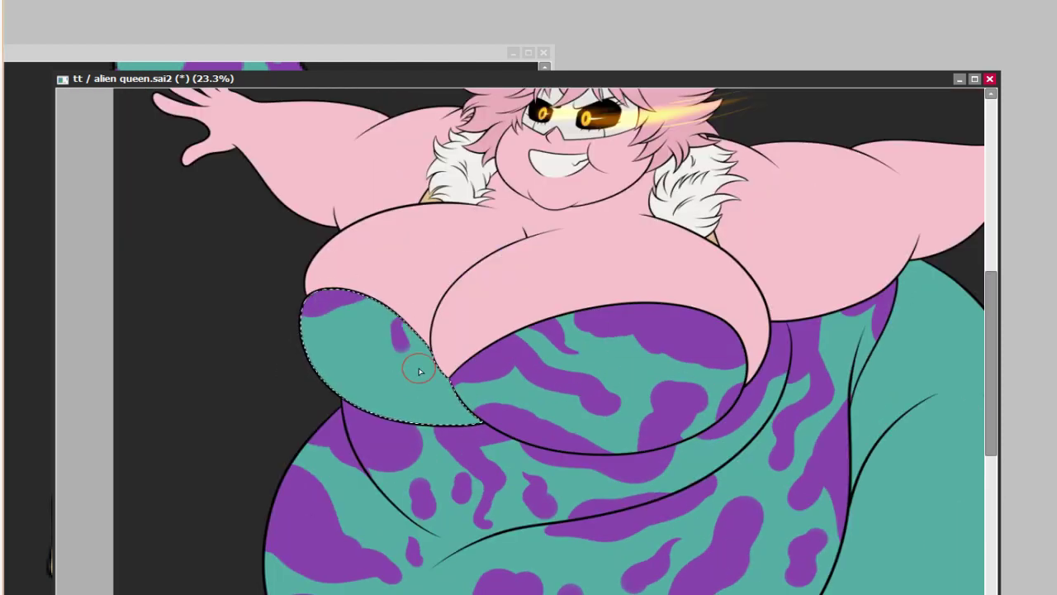
mouse_move(463, 436)
mouse_down()
mouse_move(420, 468)
mouse_move(317, 357)
mouse_move(349, 341)
mouse_up()
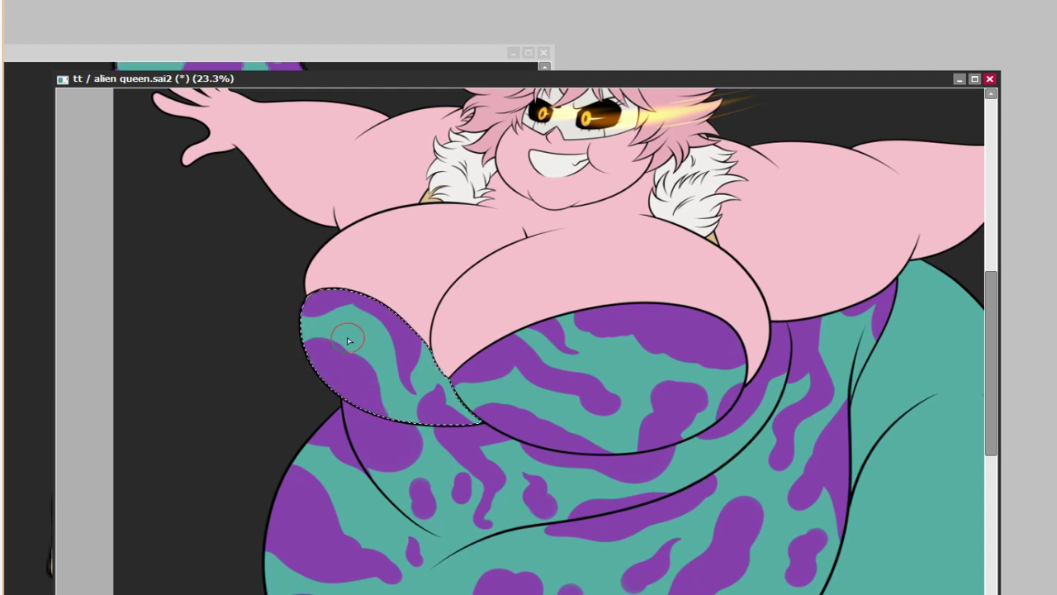
scroll(477, 435, down, 3)
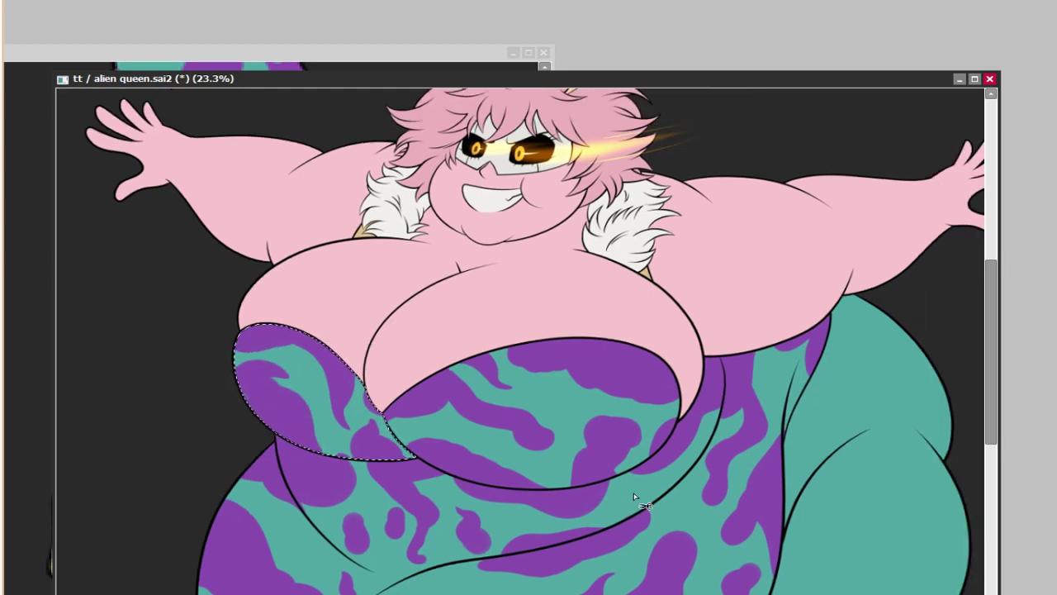
Select the teal hip and leg area and paint a branching purple patch on the thigh plus patches along its outer and lower edges.
scroll(685, 382, up, 1)
click(698, 333)
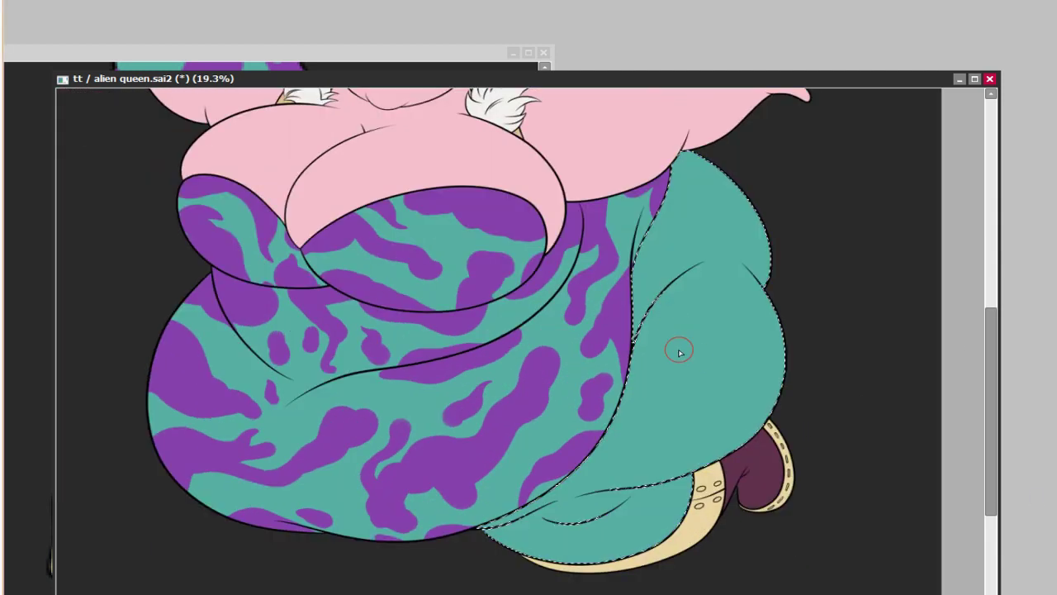
mouse_move(635, 396)
mouse_down()
mouse_move(685, 307)
mouse_move(669, 354)
mouse_move(632, 352)
mouse_up()
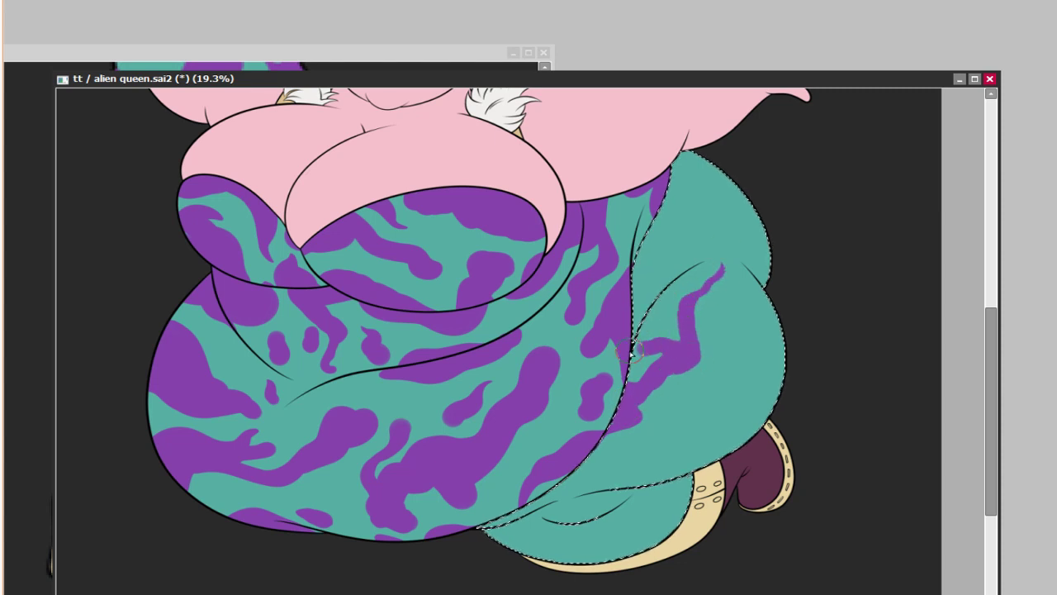
drag(760, 374, 779, 322)
drag(595, 489, 712, 461)
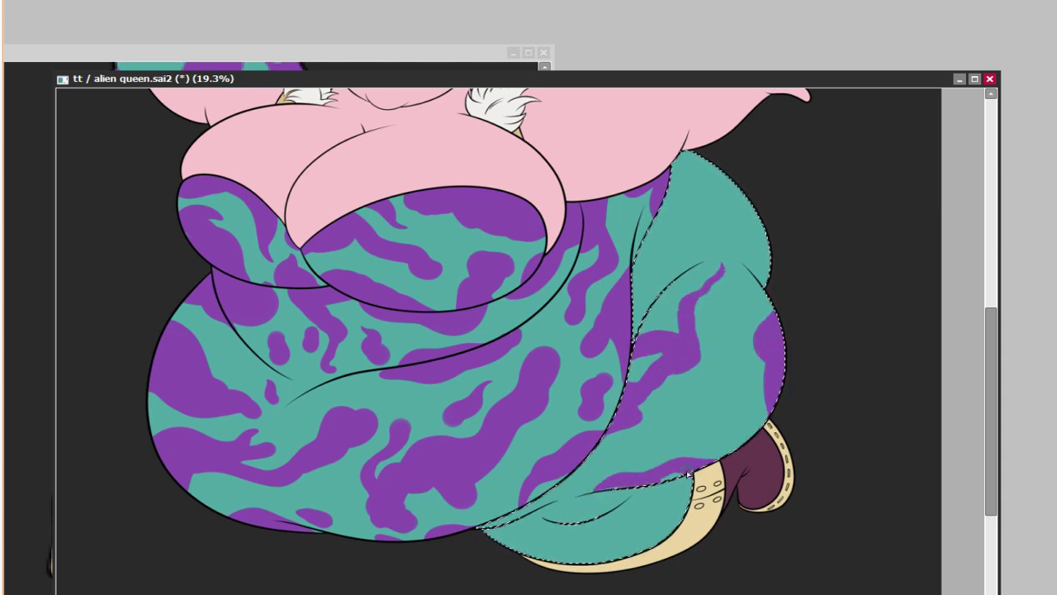
Add purple patches at both ends of the lower leg, a large diagonal patch on the thigh, and curved patches on the hip.
mouse_move(661, 493)
mouse_down()
mouse_move(548, 521)
mouse_move(472, 511)
mouse_move(508, 518)
mouse_move(488, 527)
mouse_move(539, 549)
mouse_up()
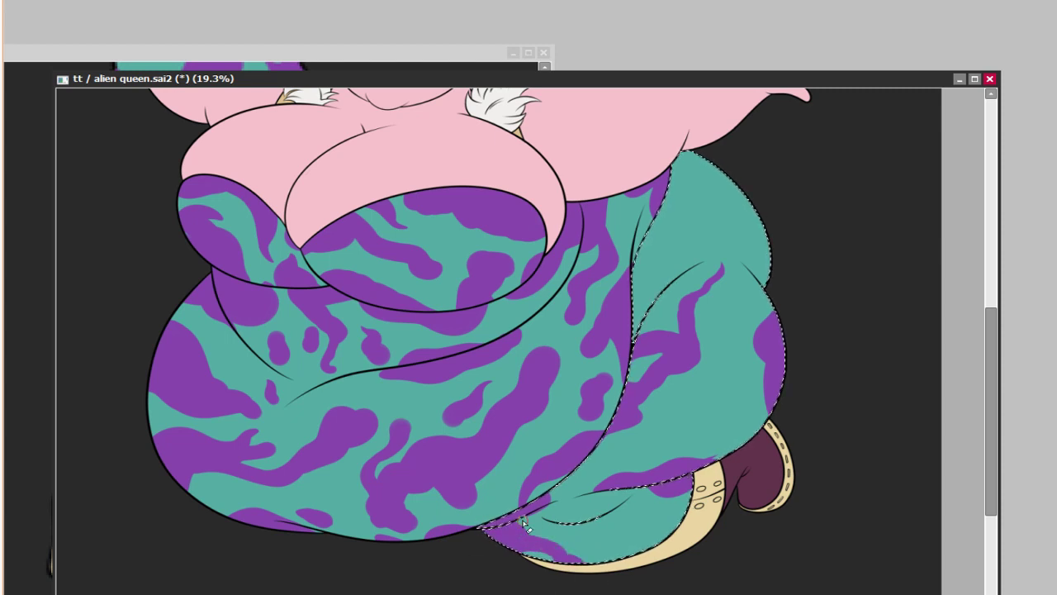
drag(653, 438, 737, 389)
scroll(723, 373, up, 3)
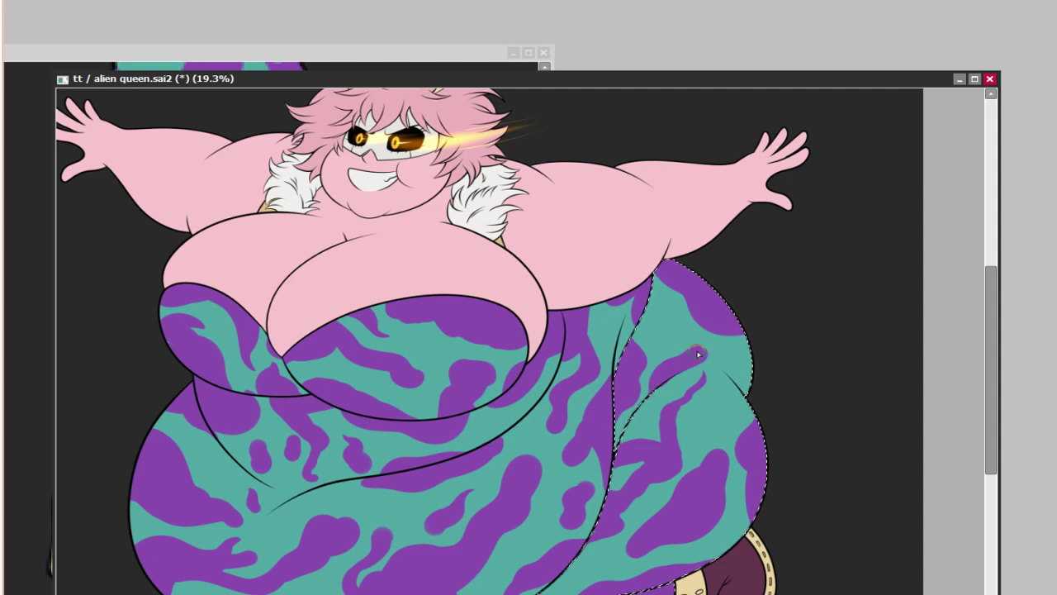
Paint purple camouflage patches along the lower leg's short crease and its curved lower edge beside the boot.
scroll(568, 434, down, 4)
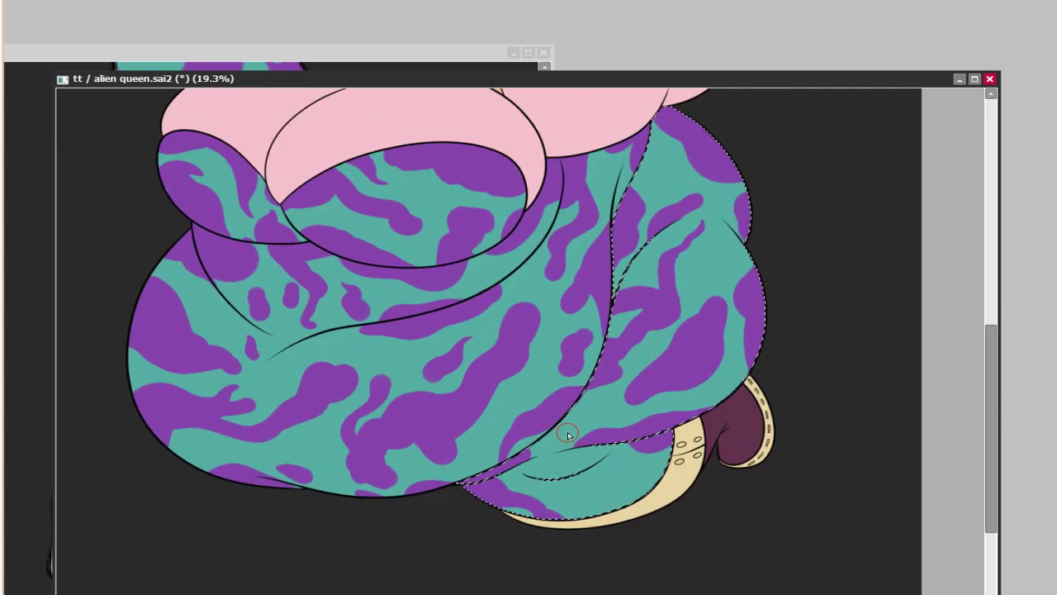
scroll(645, 435, down, 1)
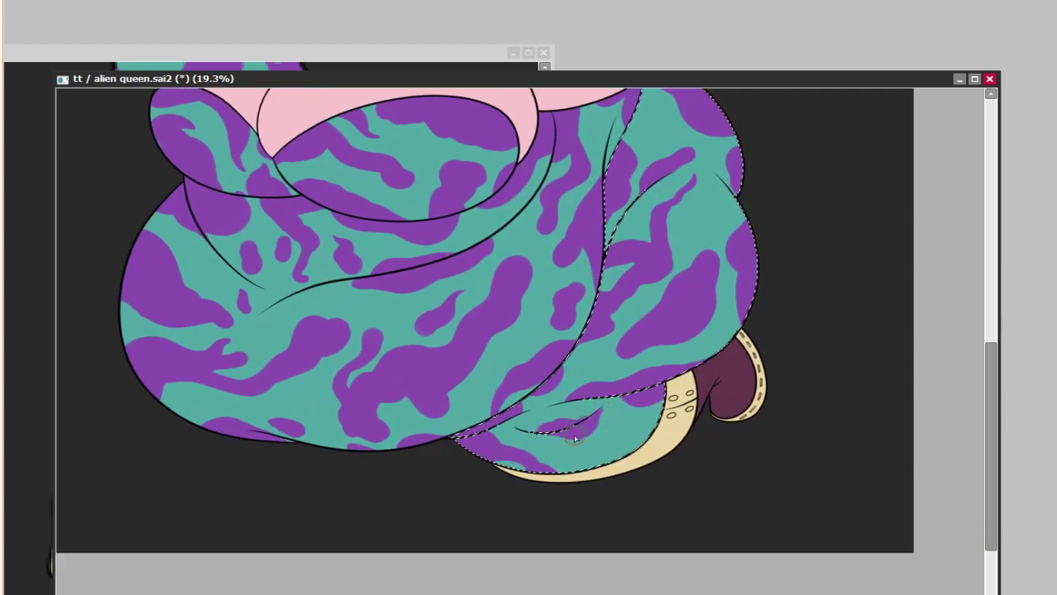
scroll(570, 433, up, 5)
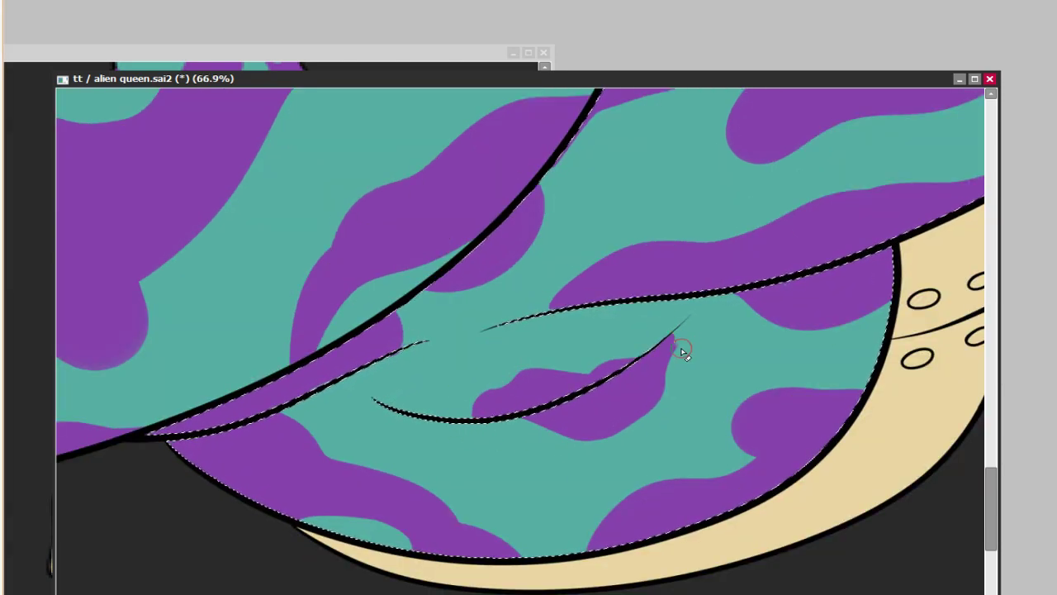
scroll(696, 475, down, 5)
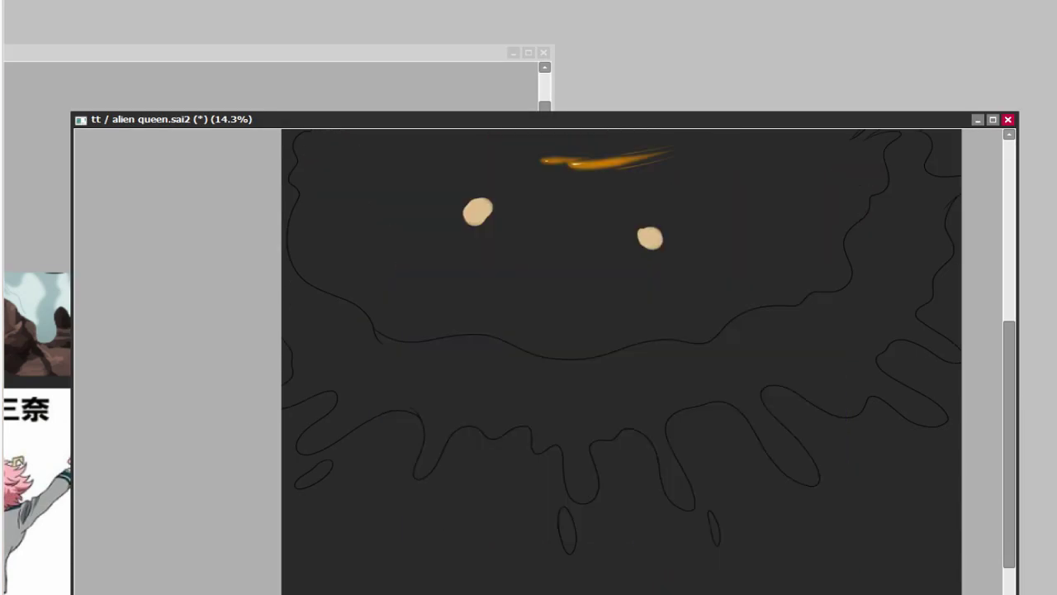
Fill the outlined acid splash and its droplets with a translucent pale grey-teal across the figure.
click(708, 437)
drag(950, 132, 746, 273)
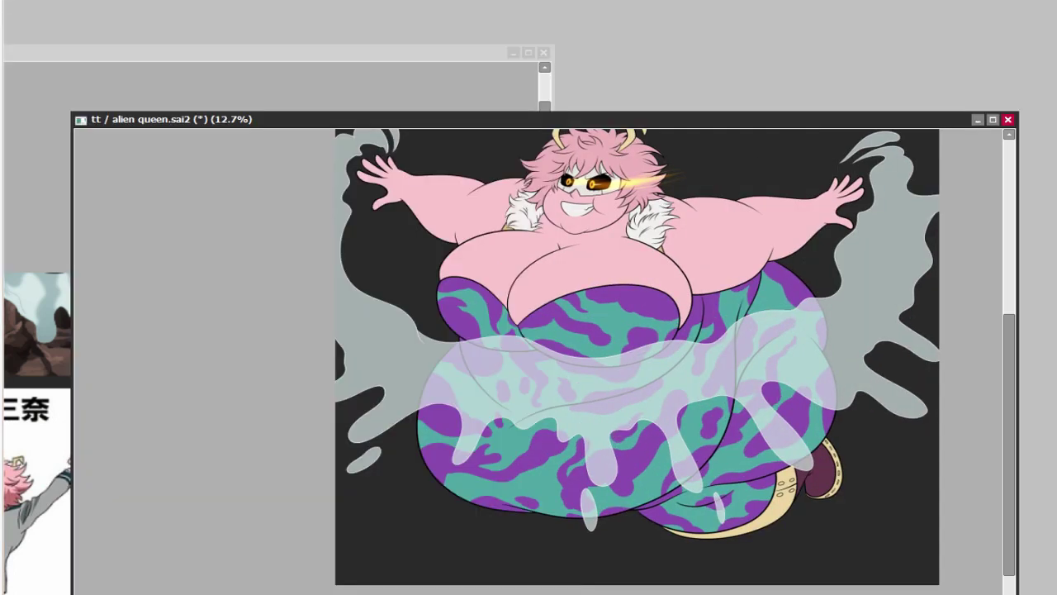
scroll(636, 355, up, 1)
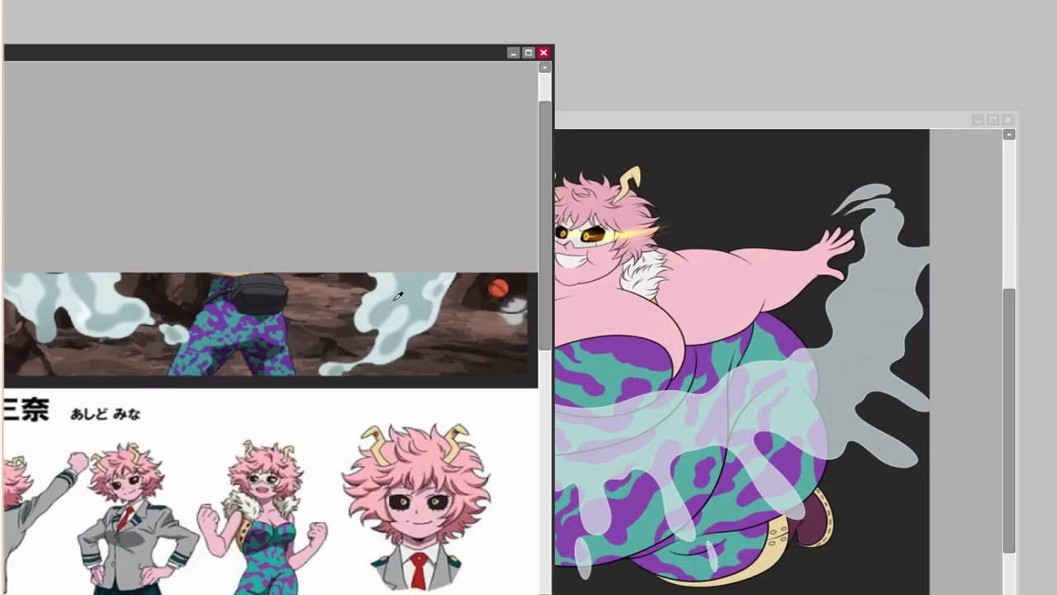
Sample the acid colour from the reference, select the splash, and paint a darker wavy shading band through its middle and both side streams.
drag(347, 363, 387, 401)
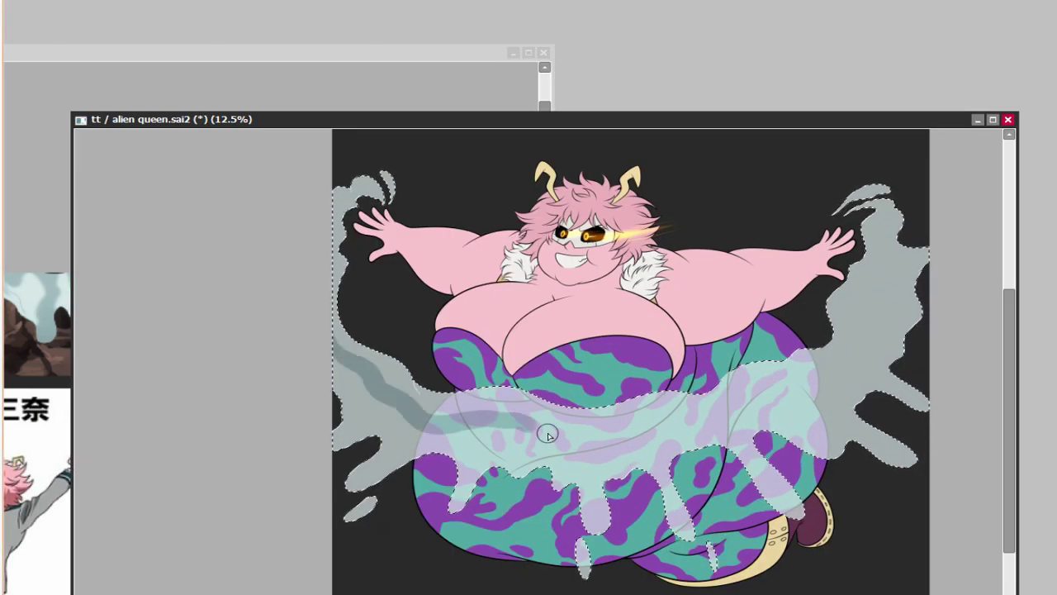
drag(548, 436, 875, 273)
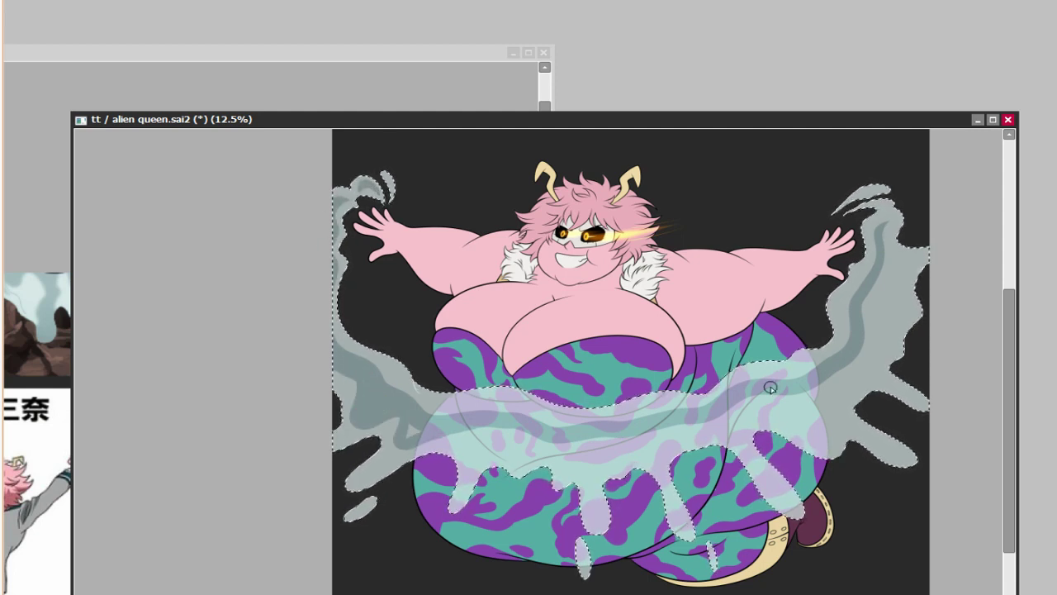
drag(770, 387, 734, 331)
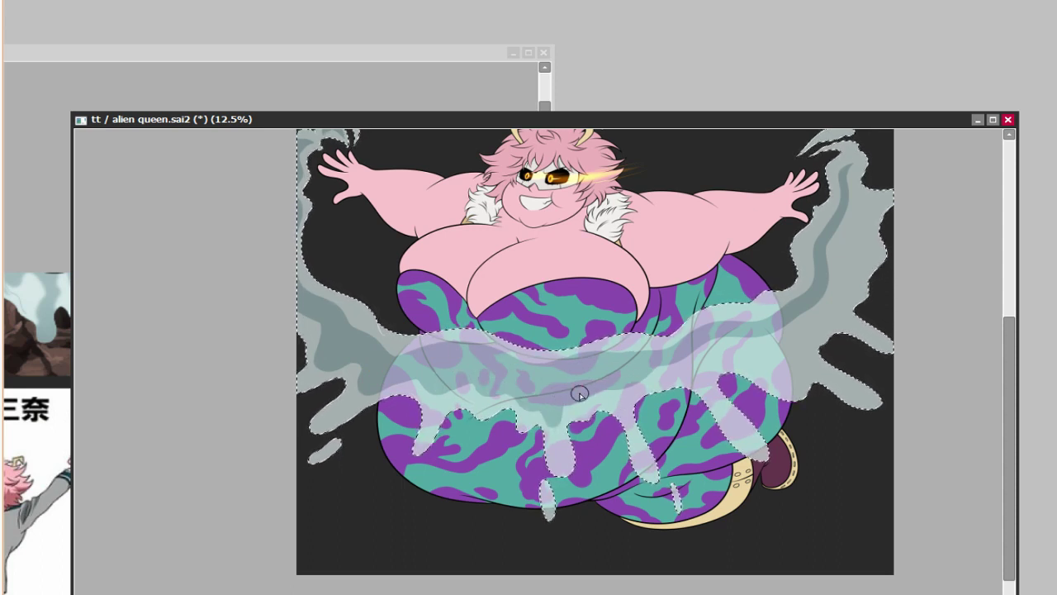
mouse_move(580, 395)
mouse_down()
mouse_move(746, 372)
mouse_move(785, 329)
mouse_move(780, 222)
mouse_move(757, 333)
mouse_move(788, 391)
mouse_move(778, 354)
mouse_move(786, 262)
mouse_move(776, 266)
mouse_move(819, 274)
mouse_move(828, 333)
mouse_move(808, 296)
mouse_move(807, 311)
mouse_move(674, 446)
mouse_up()
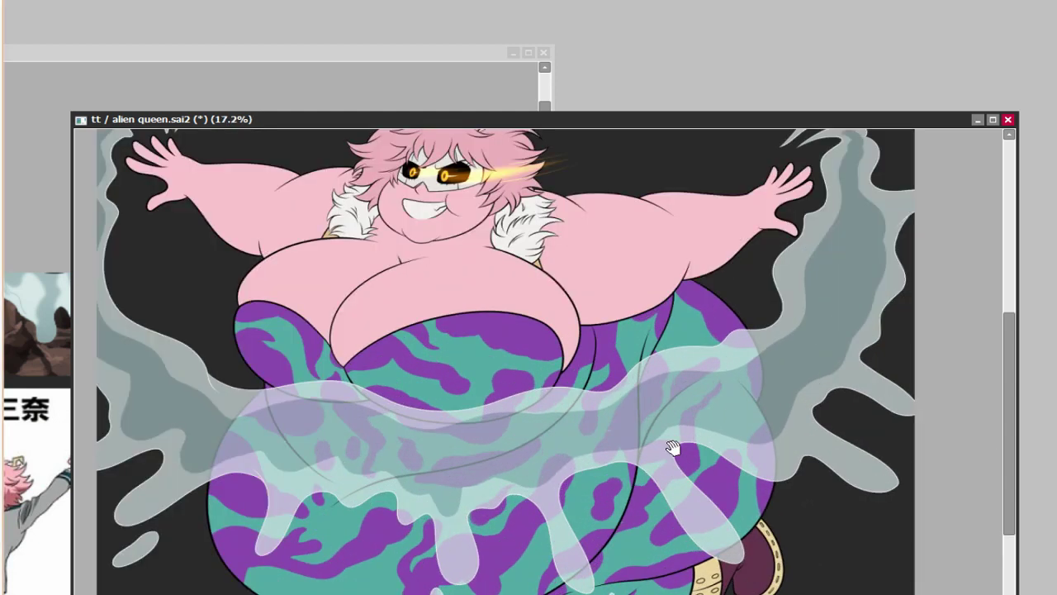
Paint thin white highlight streaks on the acid's drips, droplets and outer edges.
scroll(673, 447, down, 1)
drag(286, 327, 341, 373)
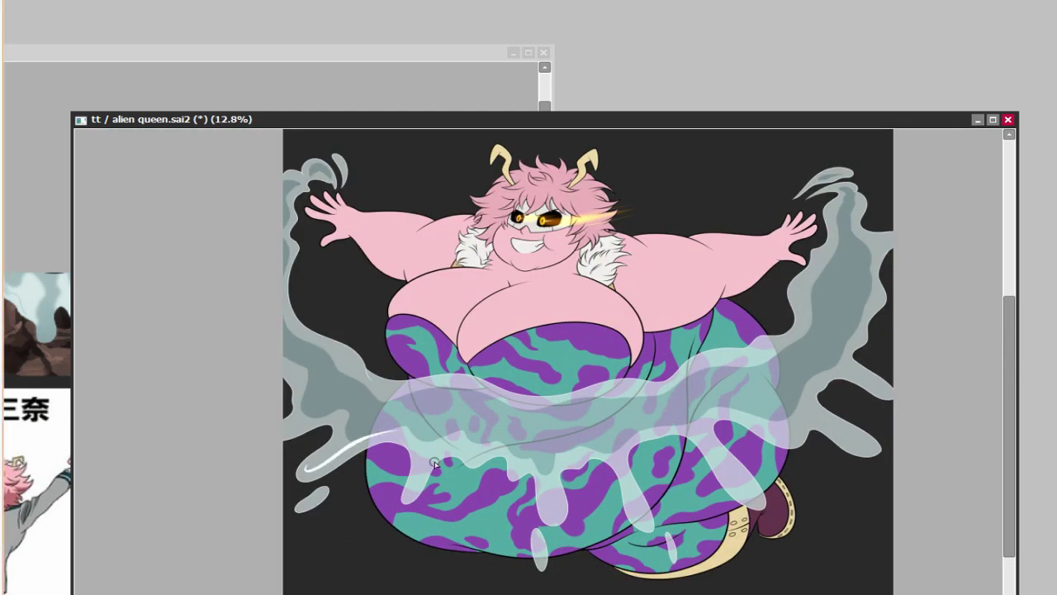
scroll(526, 483, down, 1)
drag(518, 417, 551, 468)
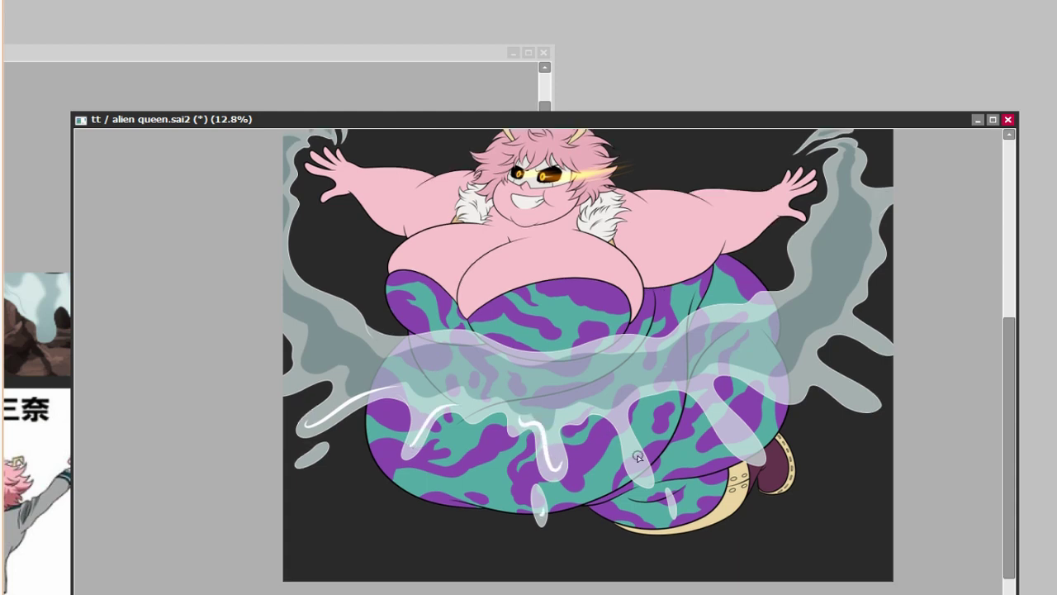
scroll(304, 466, up, 1)
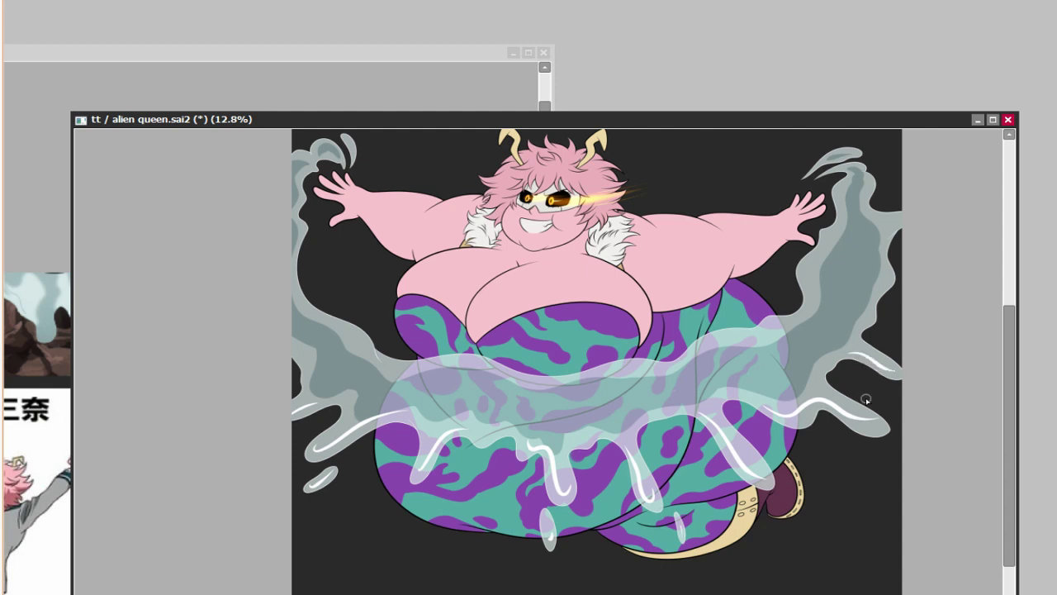
scroll(866, 295, up, 1)
scroll(825, 409, down, 2)
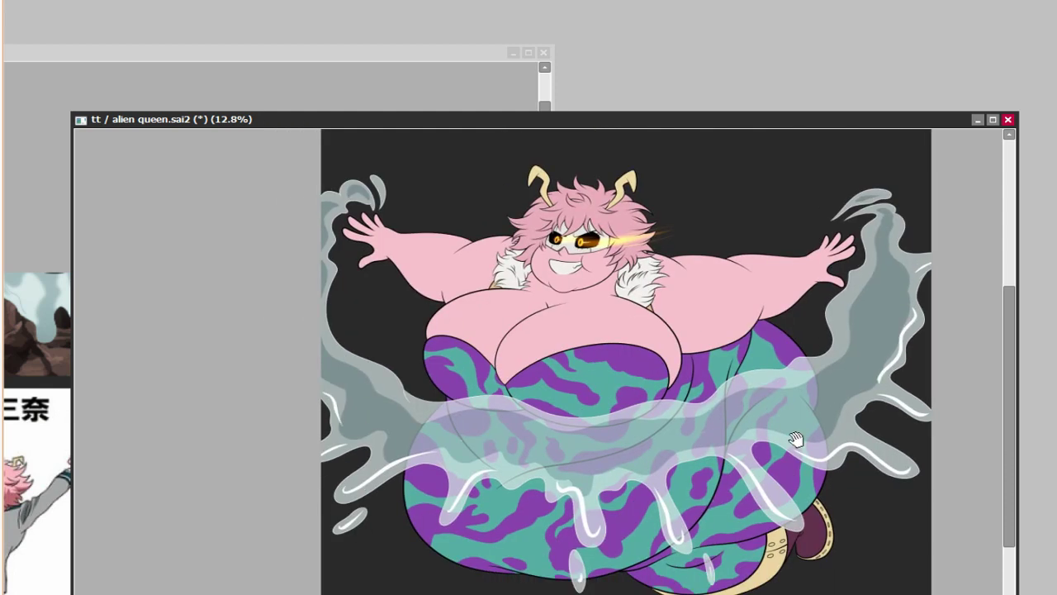
Airbrush a soft white glow over and around the acid splash with a large brush.
scroll(503, 463, up, 1)
scroll(698, 246, down, 1)
scroll(613, 330, up, 2)
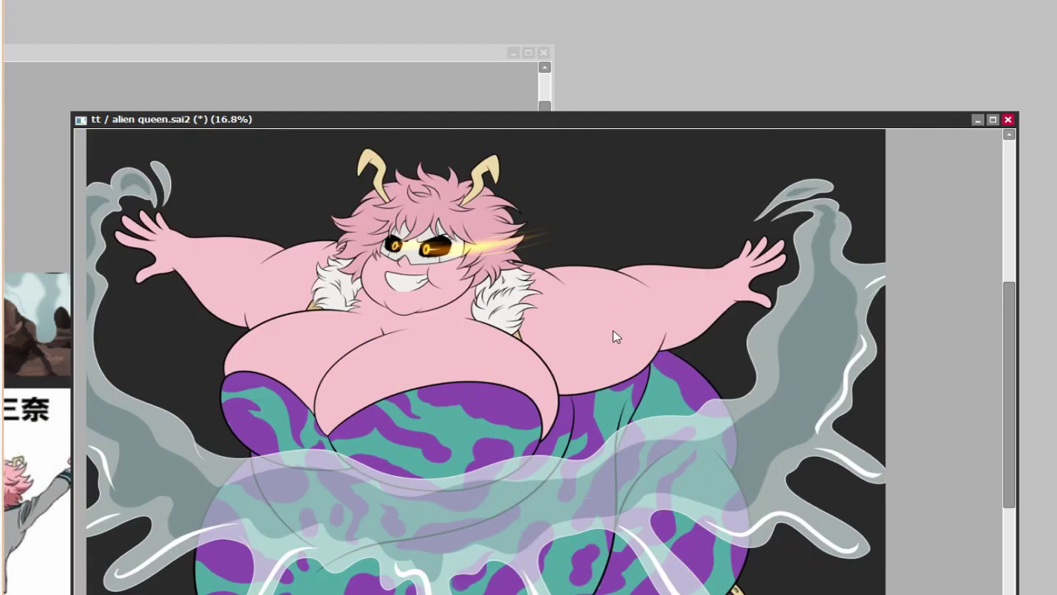
scroll(613, 330, up, 1)
scroll(613, 329, down, 3)
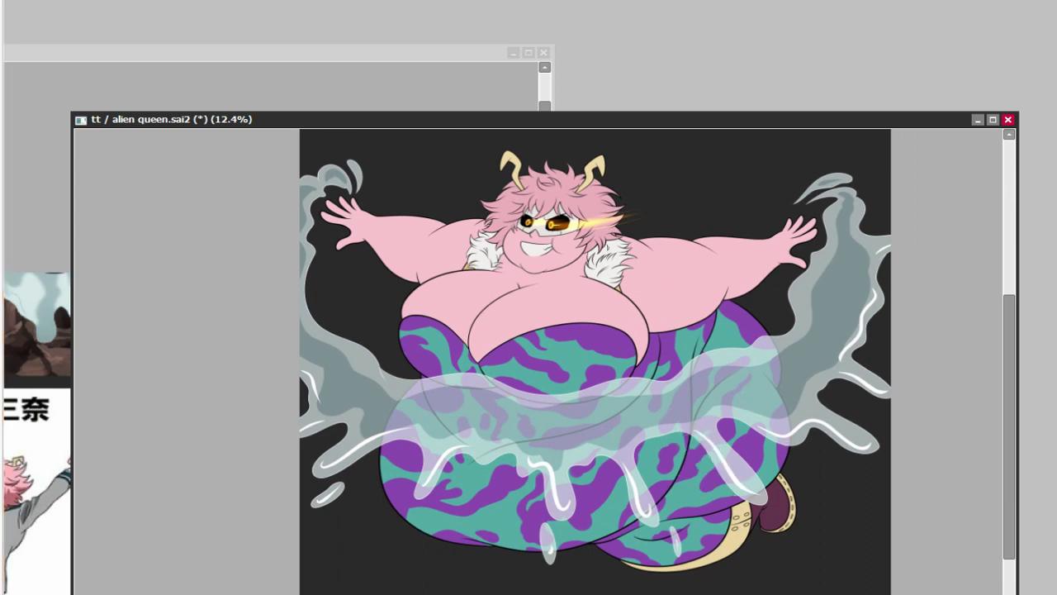
key(bracketleft)
key(bracketleft)
key(bracketleft)
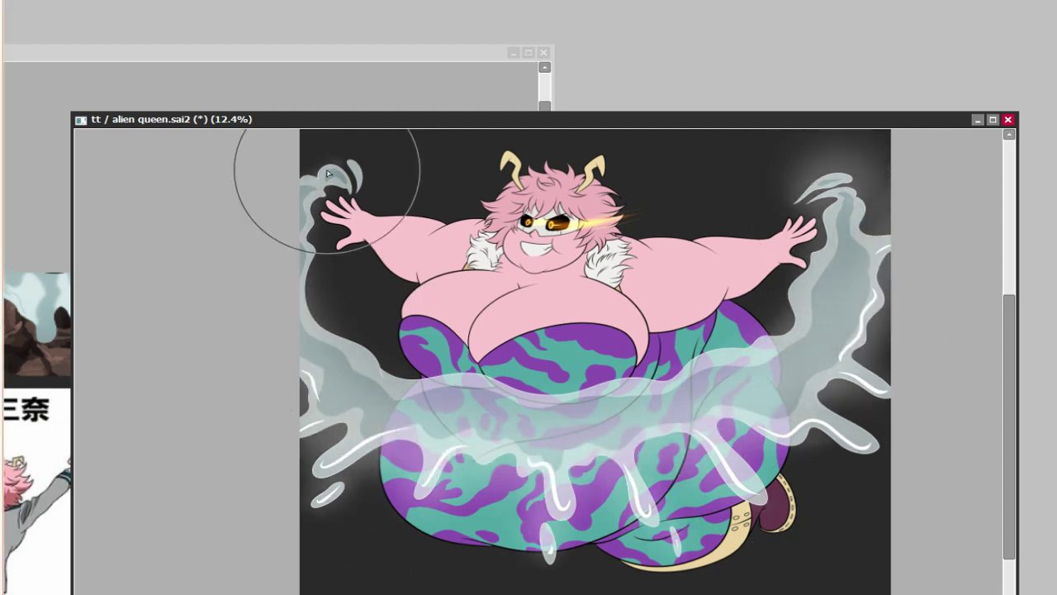
Select a full-width frame closely around the figure and crop off the canvas's extra strips above and below.
scroll(685, 507, right, 2)
scroll(983, 422, down, 1)
drag(356, 190, 814, 534)
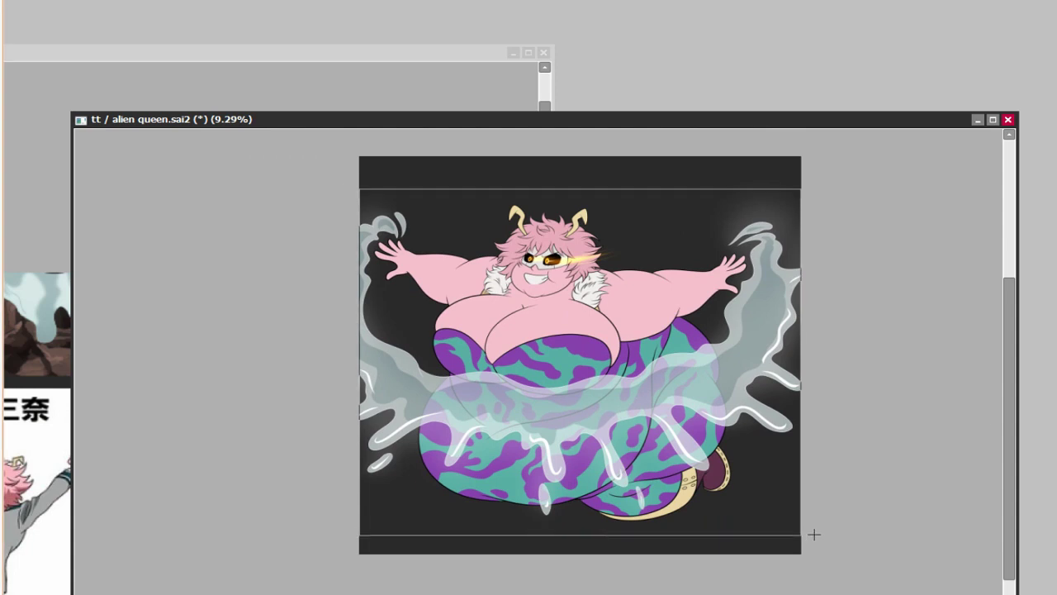
scroll(998, 388, up, 3)
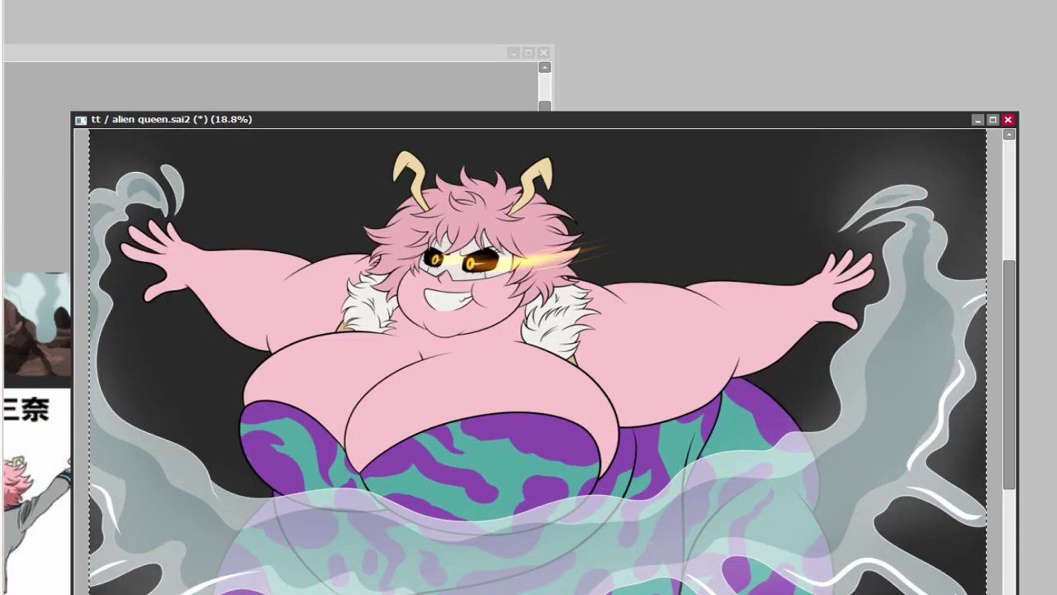
Draw thin grey motion lines beneath both arms, beside the bust, on the upper arm, and around the belly and boot.
scroll(834, 332, down, 5)
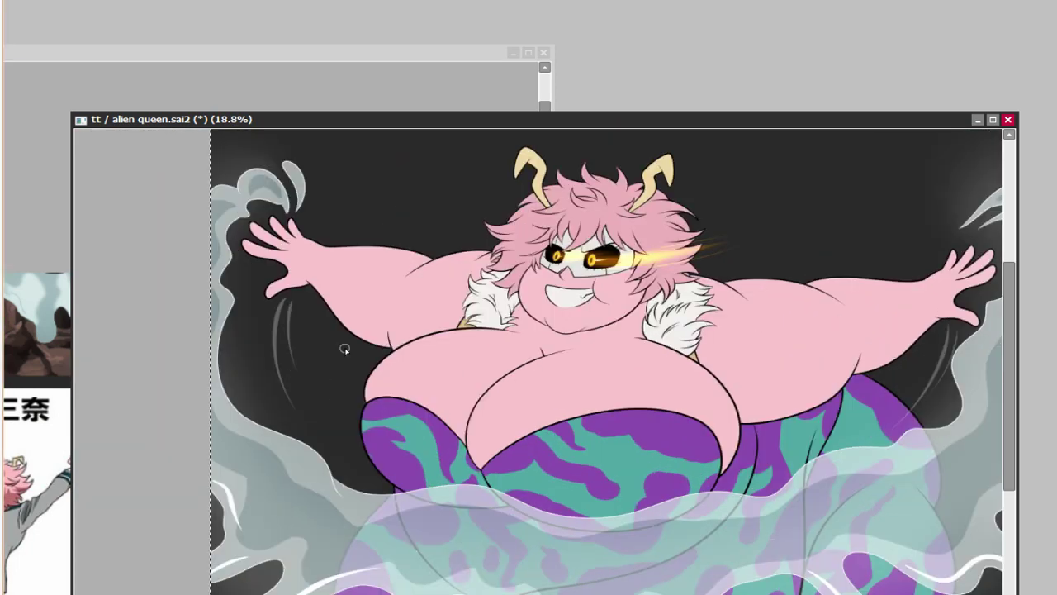
scroll(262, 459, up, 5)
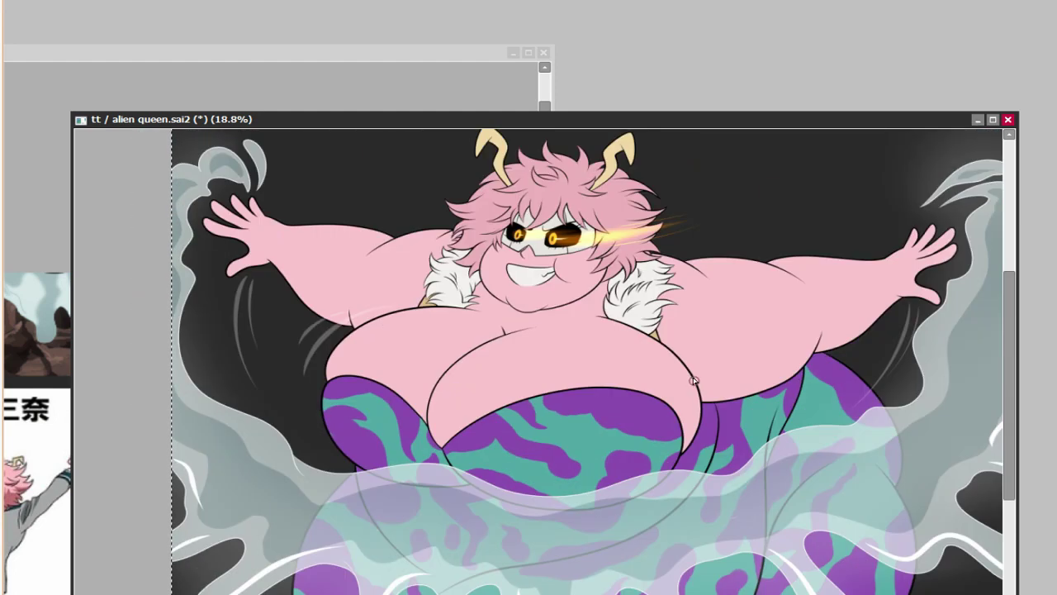
scroll(775, 388, down, 2)
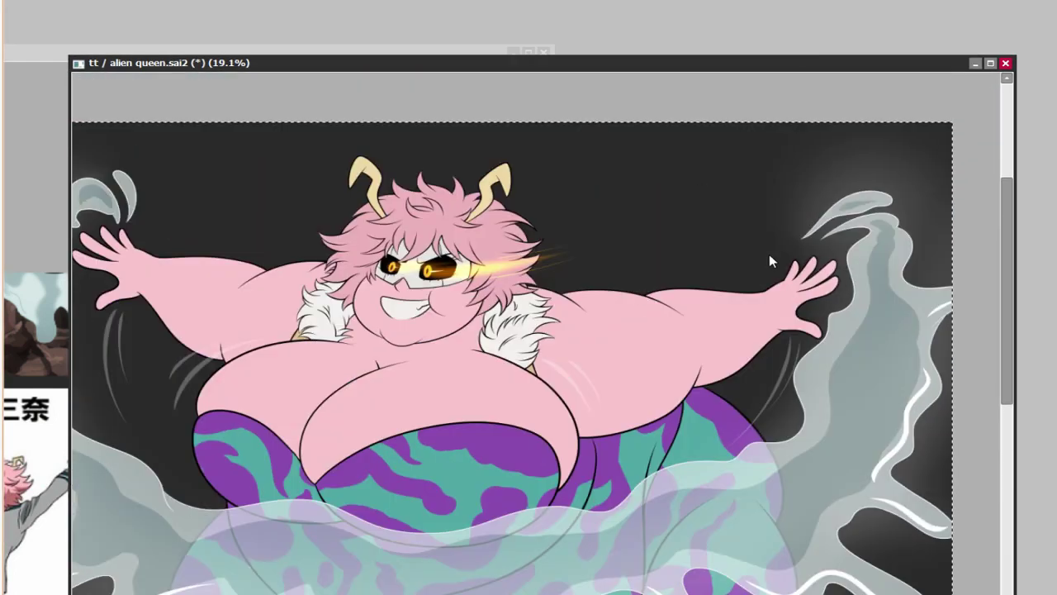
scroll(785, 281, down, 2)
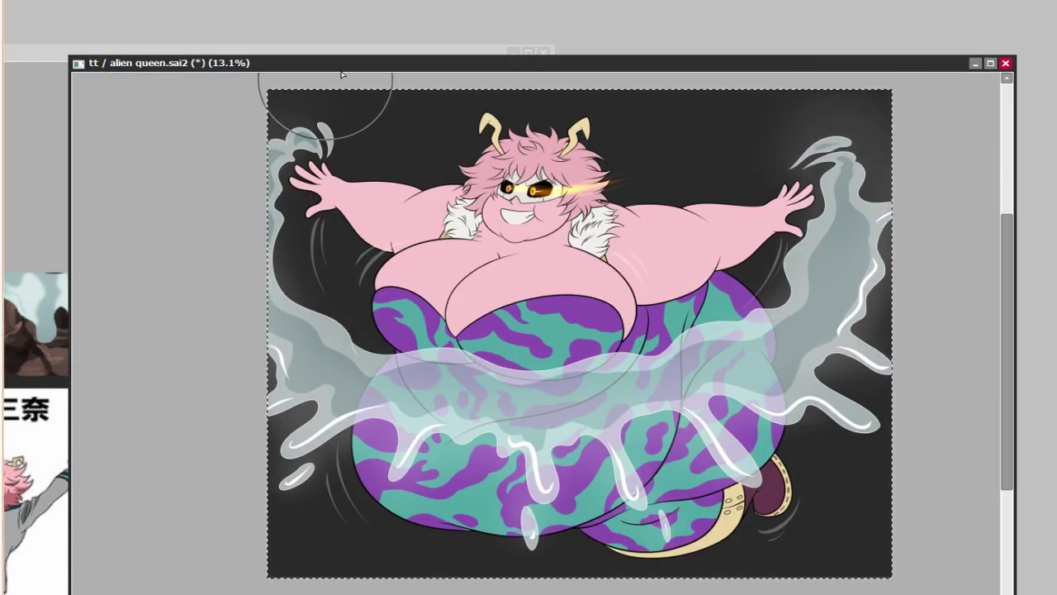
scroll(578, 330, up, 1)
scroll(843, 494, down, 2)
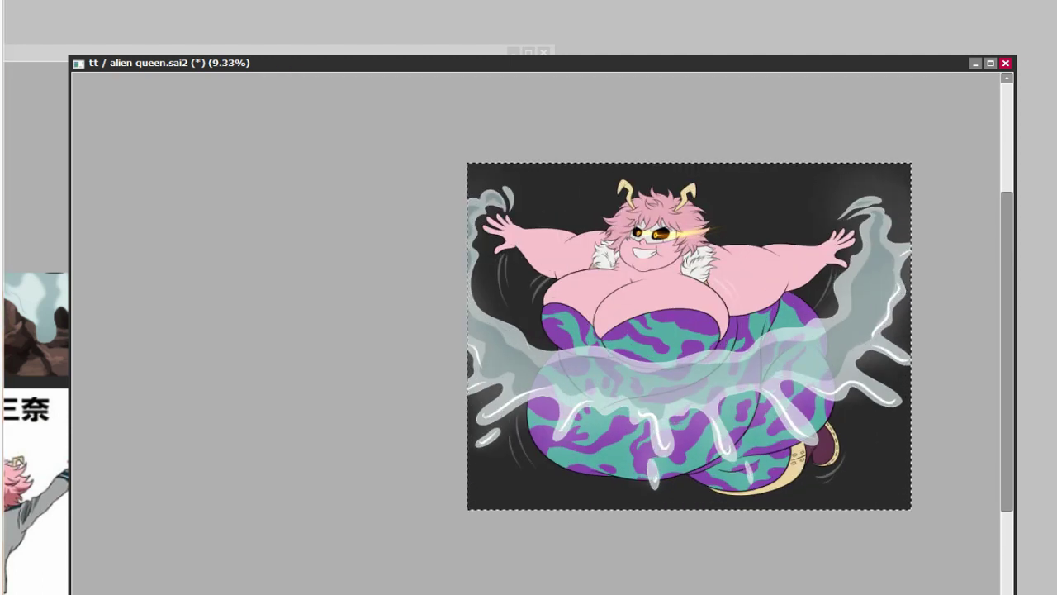